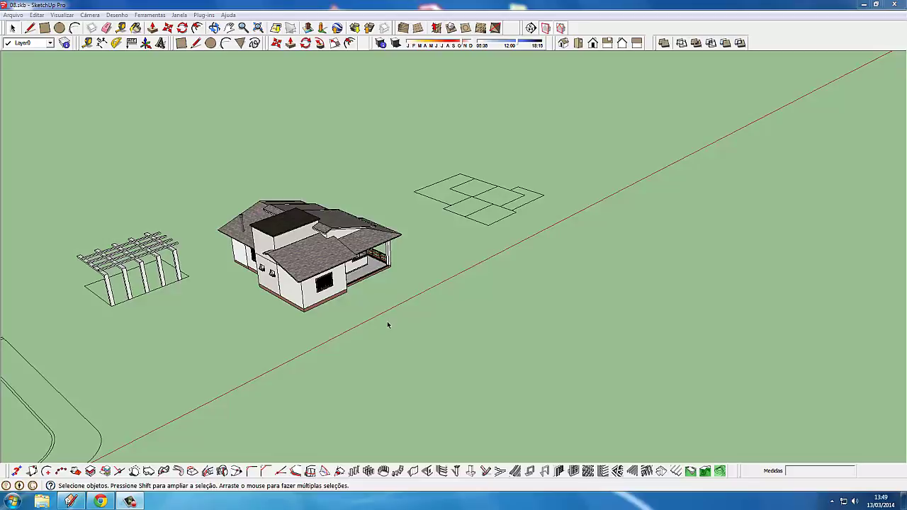
Orbit around the house to view it from above and the front, briefly checking the plug-in list
left_click_drag(387, 325, 271, 234)
scroll("up", 3)
scroll("up", 3)
scroll("down", 3)
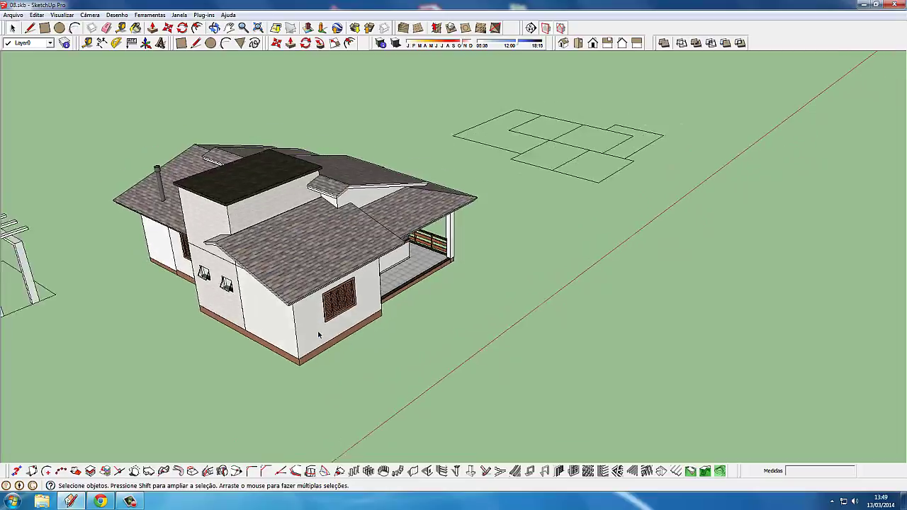
left_click_drag(317, 329, 369, 313)
scroll("up", 3)
scroll("down", 3)
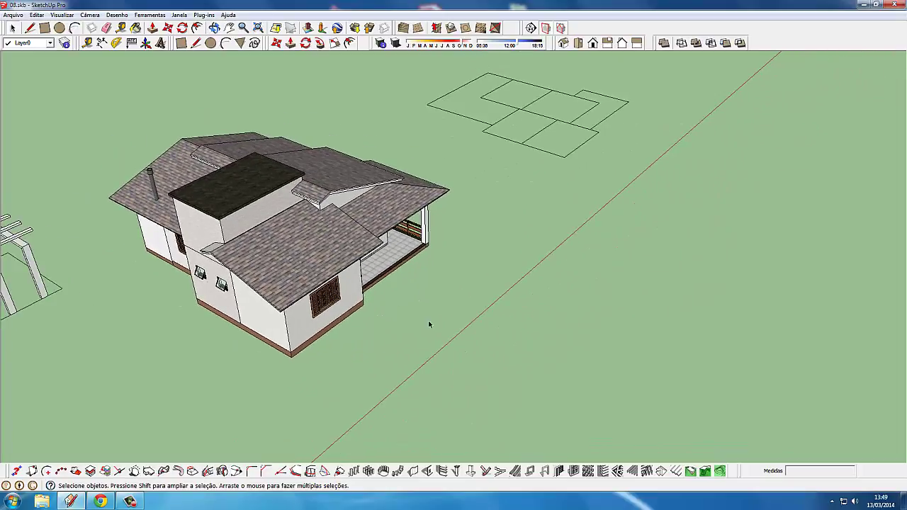
left_click_drag(427, 324, 299, 107)
left_click(204, 16)
mouse_move(226, 95)
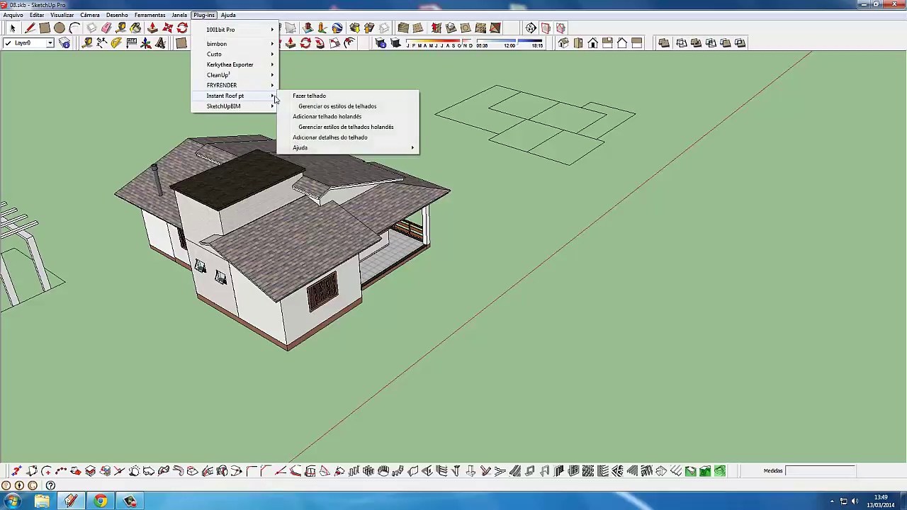
left_click(629, 269)
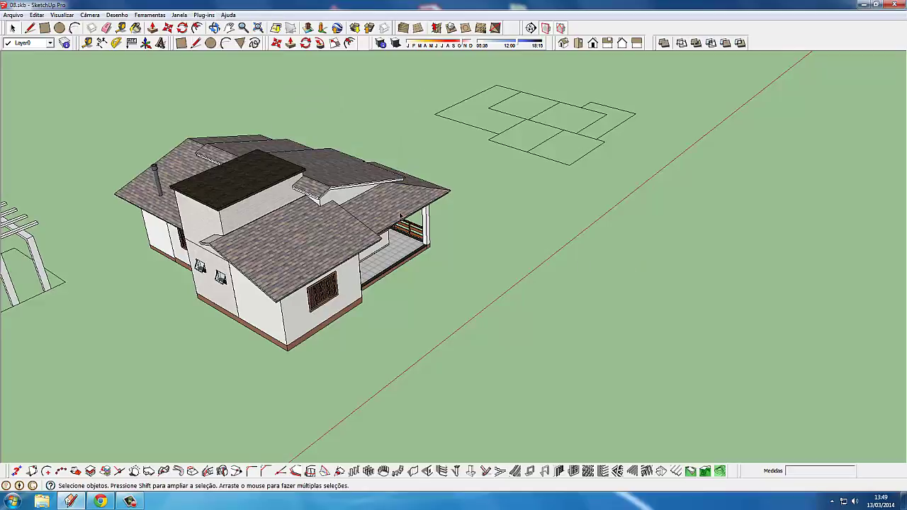
left_click_drag(496, 263, 404, 248)
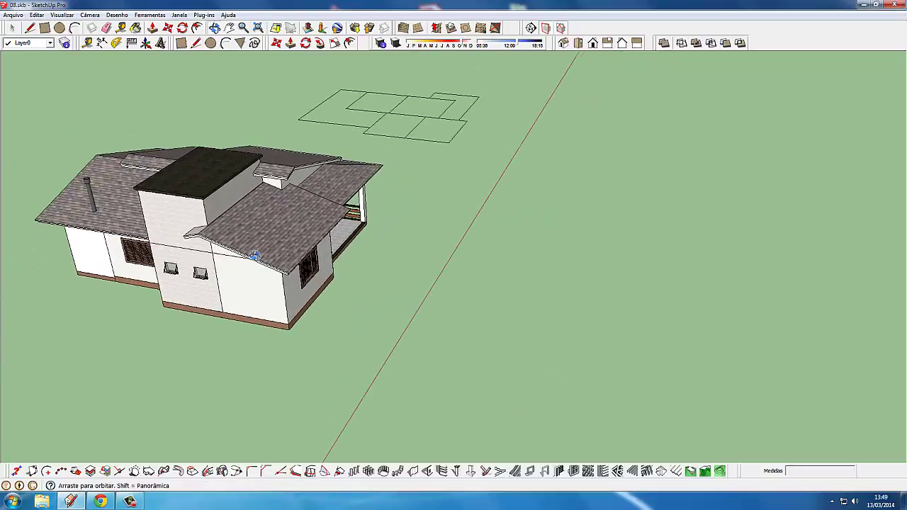
left_click_drag(311, 255, 241, 198)
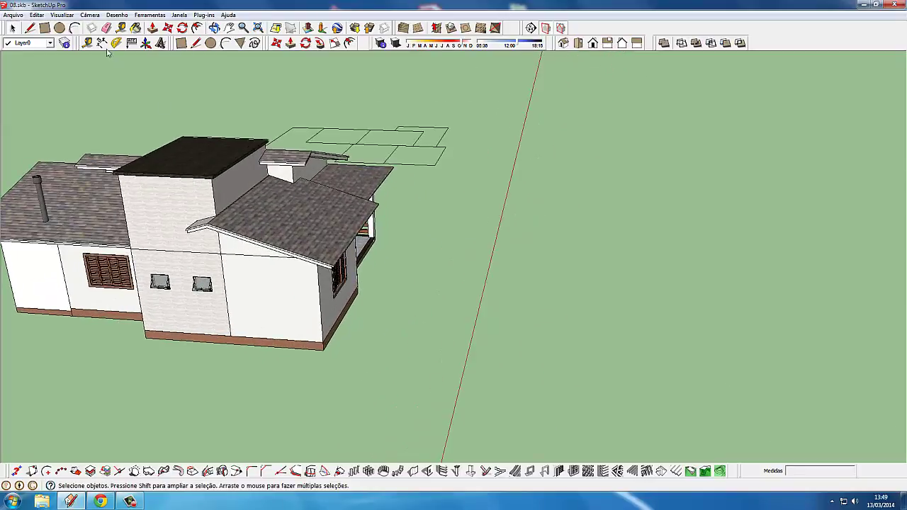
Start a dimension at the gable peak, then cancel it unfinished
left_click(101, 42)
scroll("up", 3)
scroll("down", 3)
scroll("up", 3)
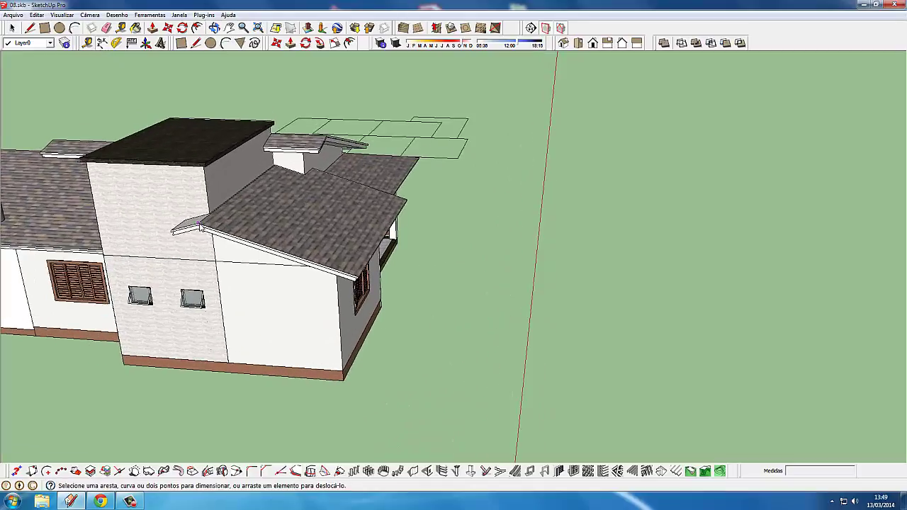
left_click(199, 224)
key("Escape")
Draw a 4,04 m base line starting at the porch roof's gable peak
left_click(29, 27)
scroll("down", 3)
scroll("up", 3)
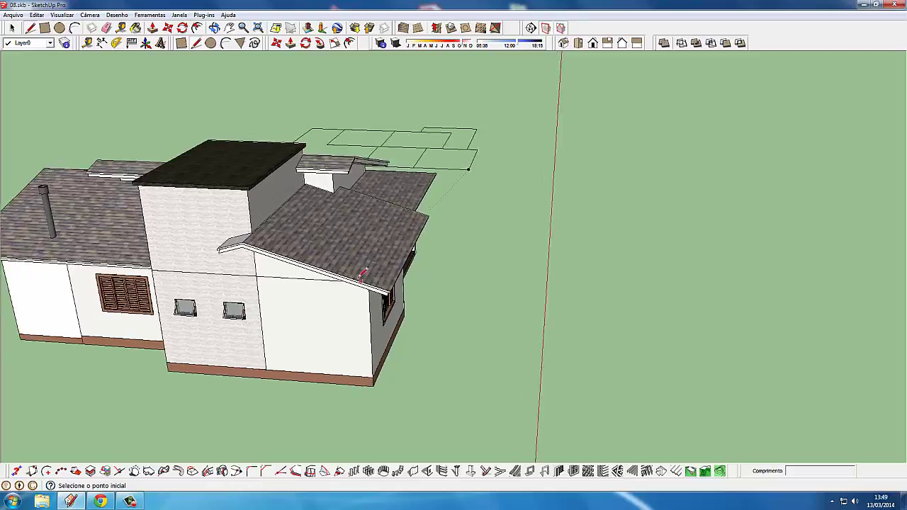
scroll("up", 3)
left_click(206, 234)
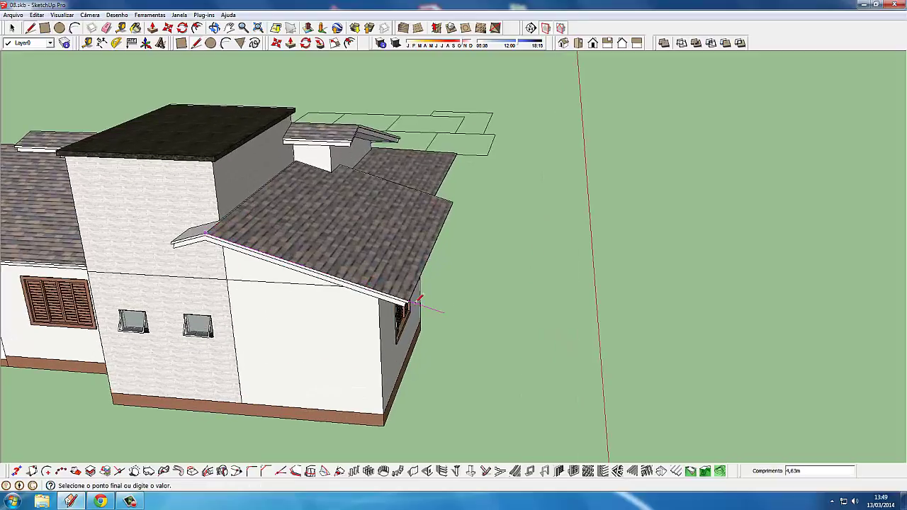
scroll("down", 3)
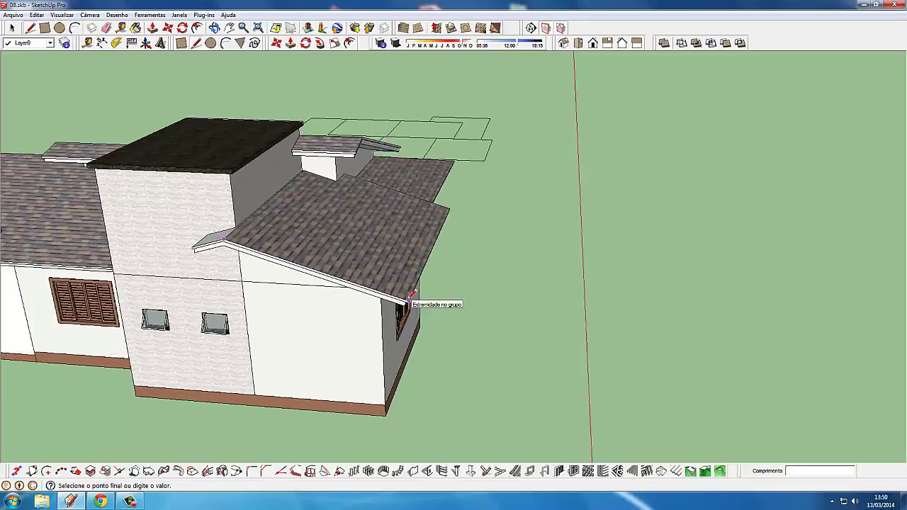
scroll("down", 3)
scroll("down", 3)
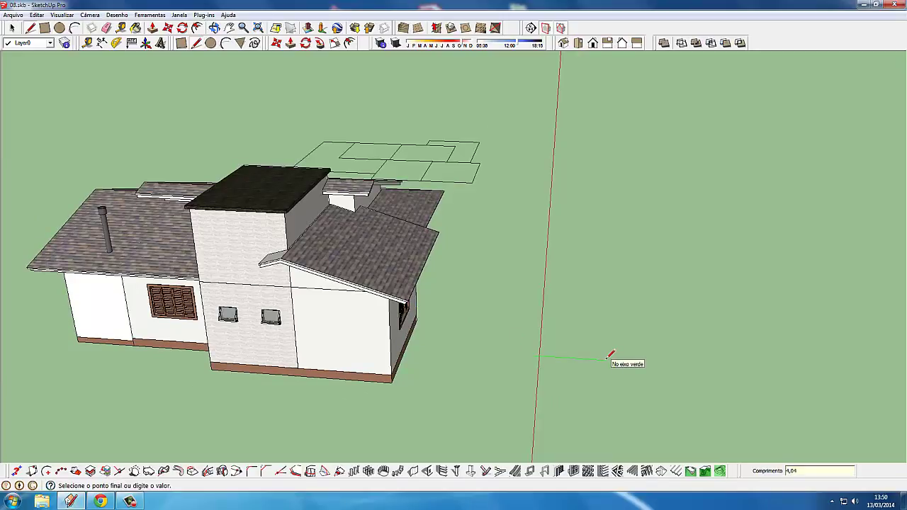
key("Return")
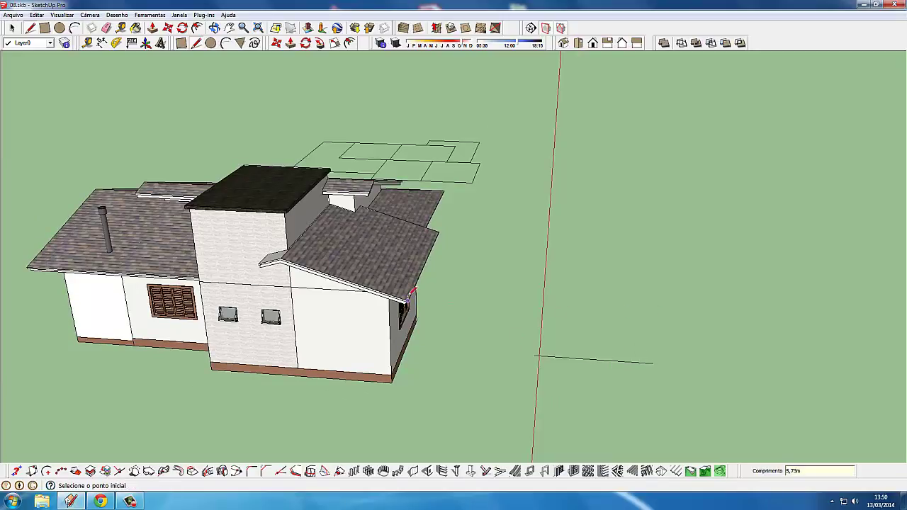
Draw a reference line between the two roof corners
left_click(410, 292)
scroll("up", 3)
scroll("up", 3)
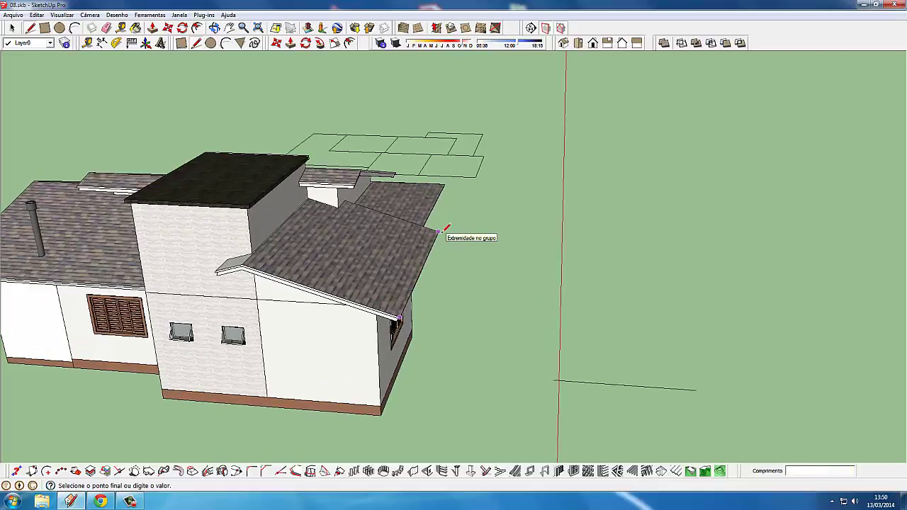
left_click(437, 232)
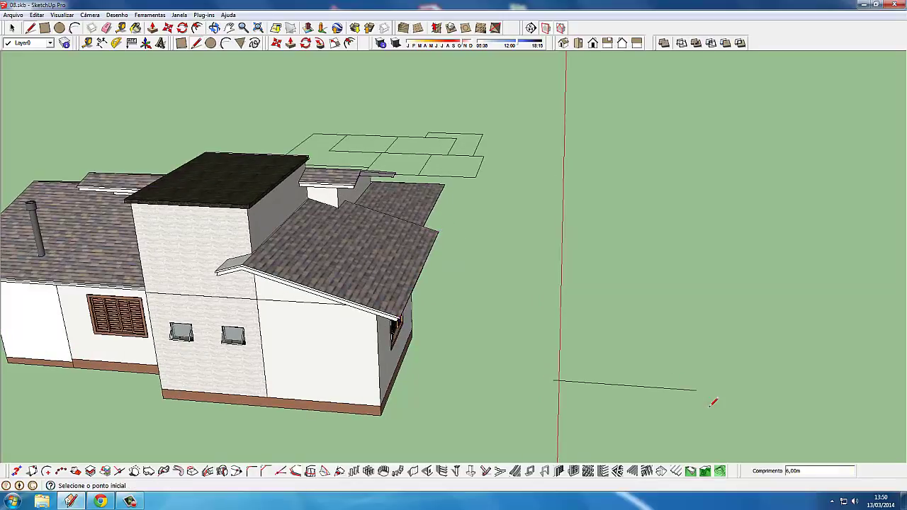
Draw both side edges and the top edge, closing the outline into a face
left_click(697, 388)
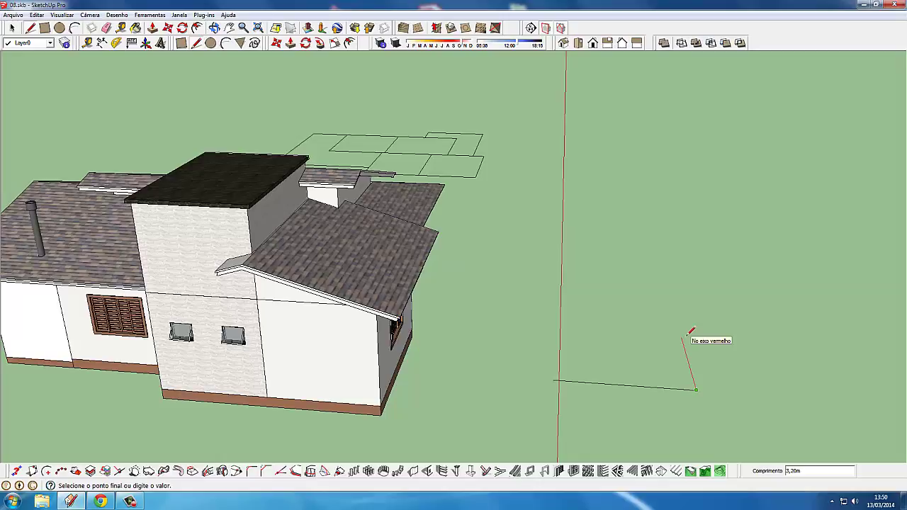
key("Escape")
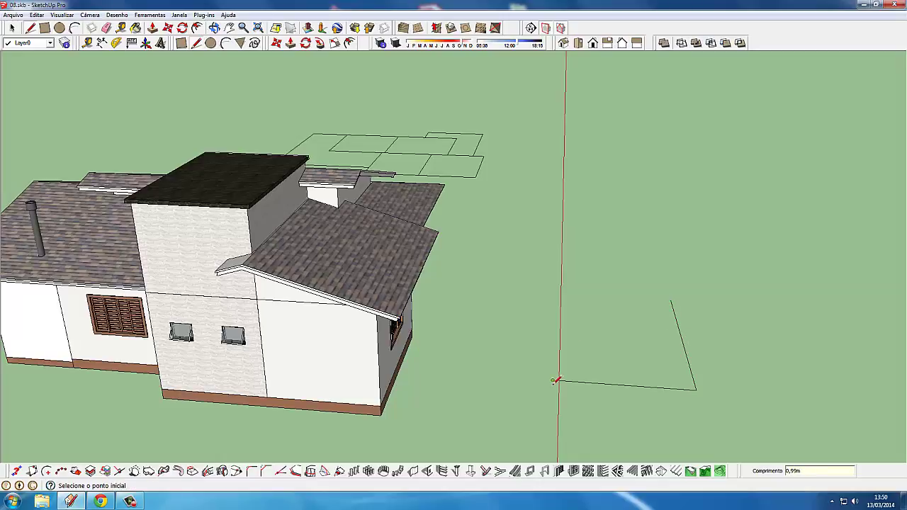
left_click(555, 379)
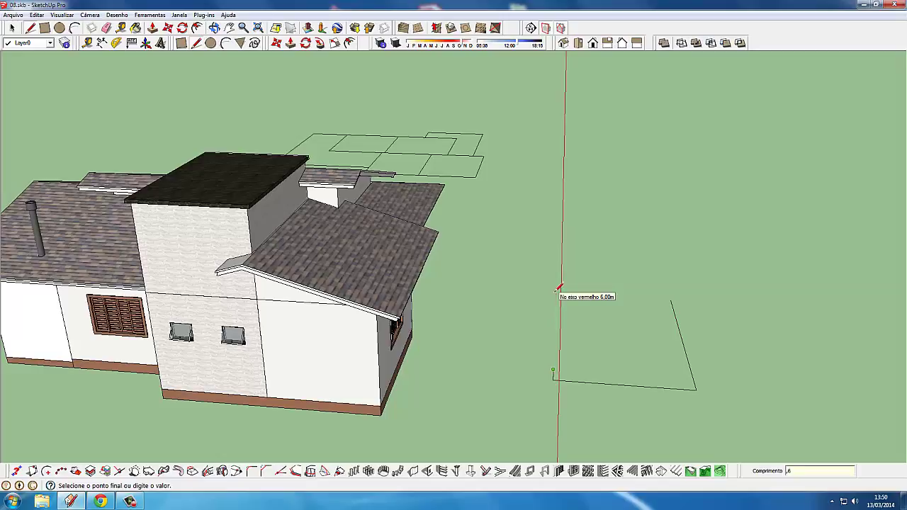
key("Escape")
left_click(555, 379)
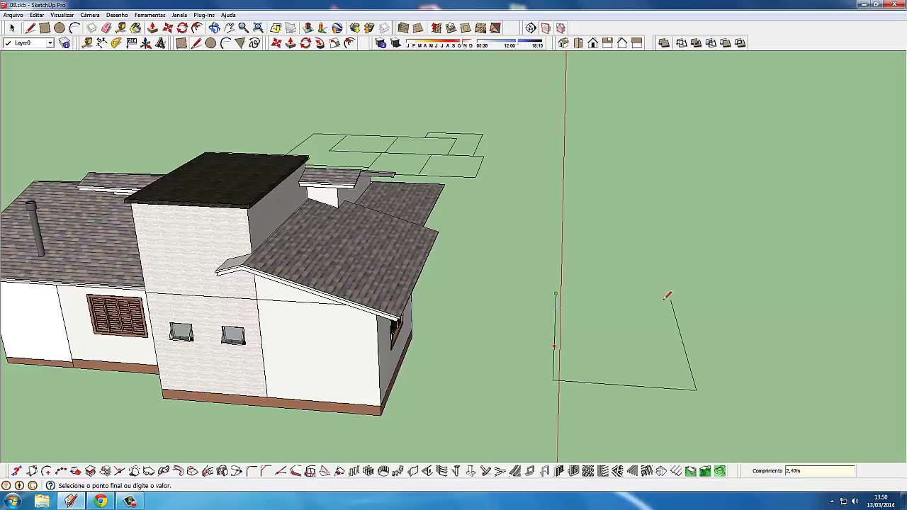
left_click(672, 299)
Zoom to the roof junction by the dormer and start a line at its corner
scroll("up", 3)
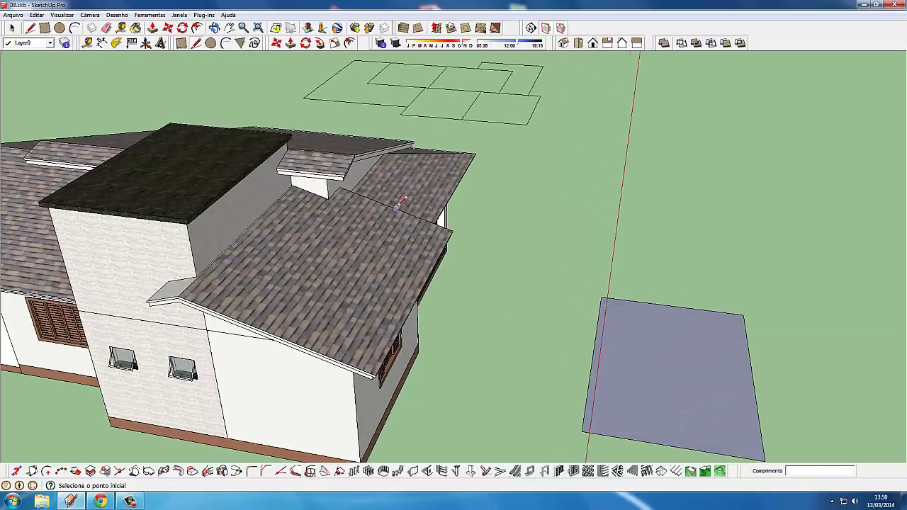
scroll("up", 3)
scroll("up", 3)
left_click_drag(295, 185, 301, 157)
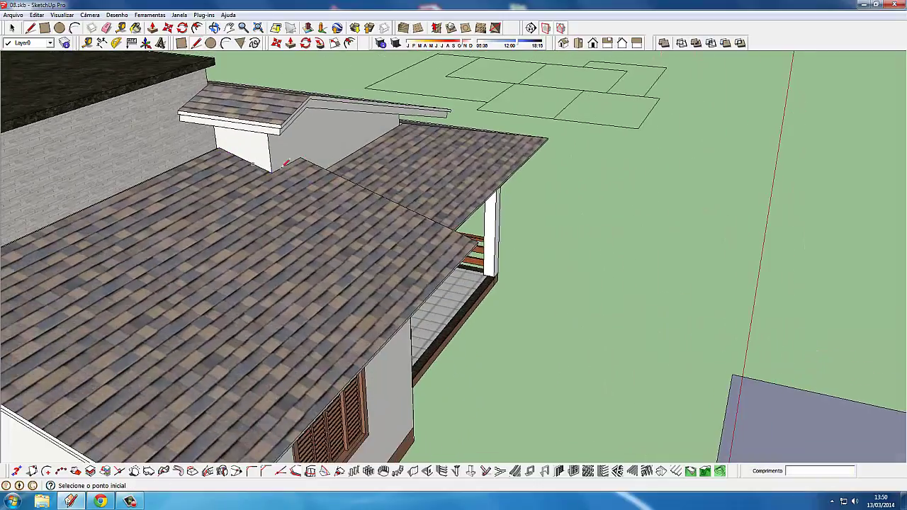
left_click(299, 157)
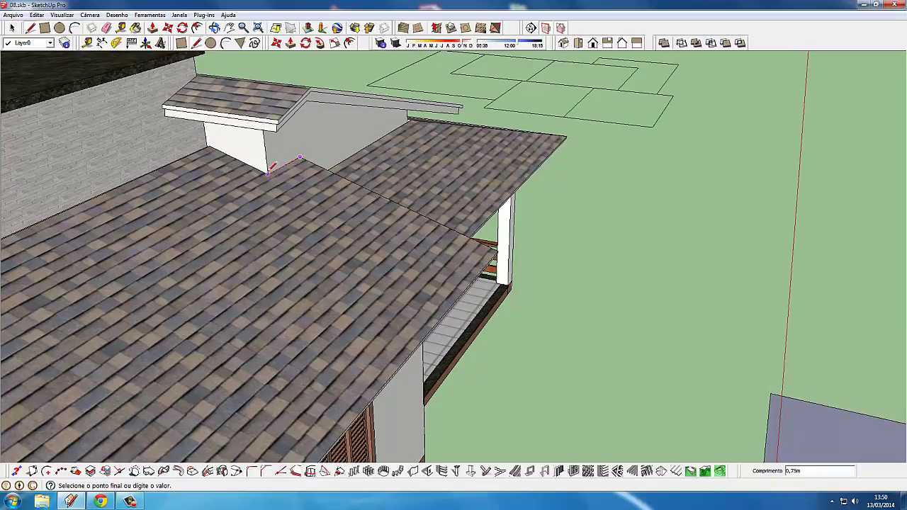
Measure 0,75 m and 0,94 m distances at the dormer corners with the Tape Measure
key("t")
scroll("up", 3)
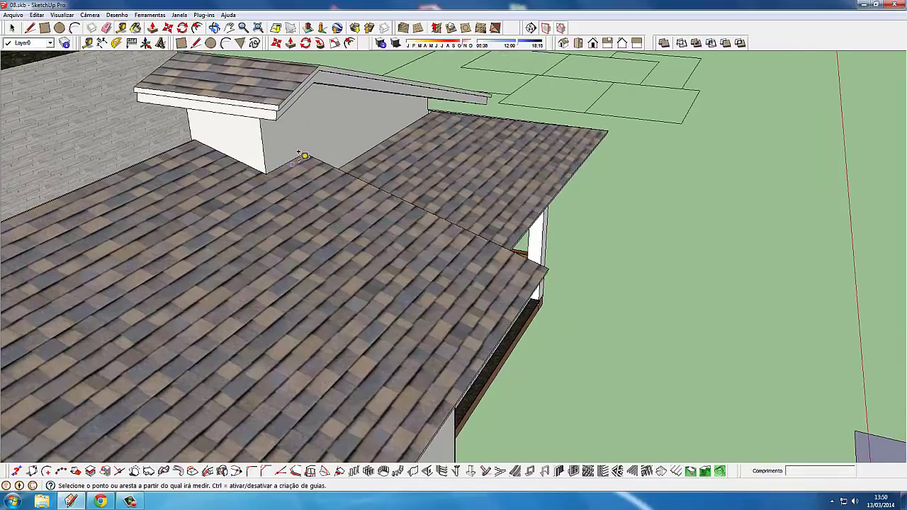
left_click(305, 153)
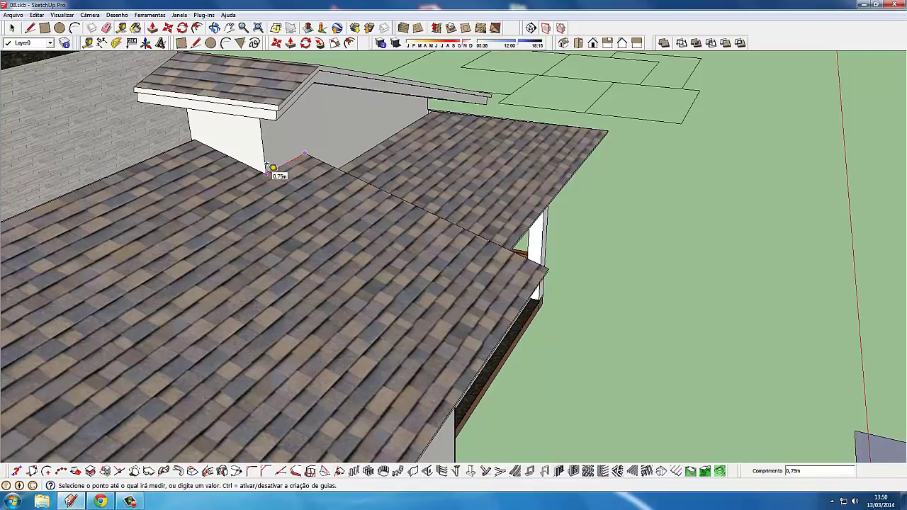
left_click(267, 168)
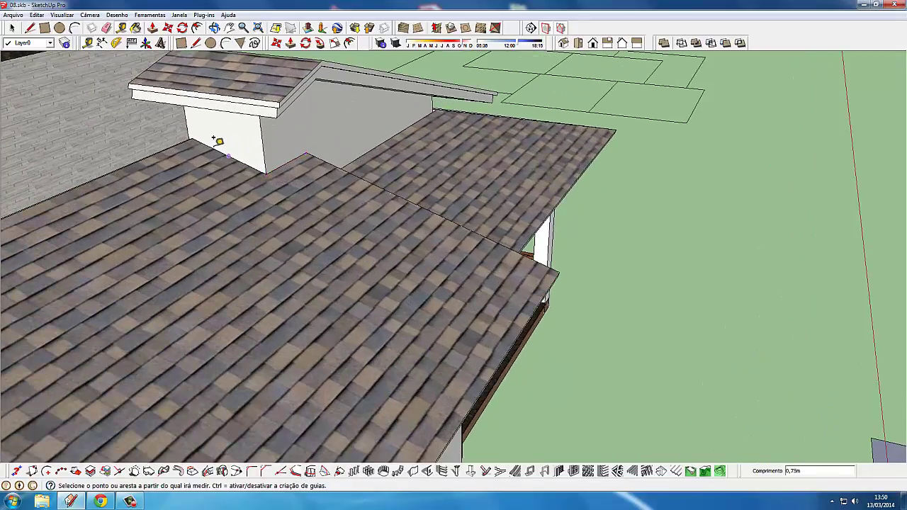
left_click(197, 131)
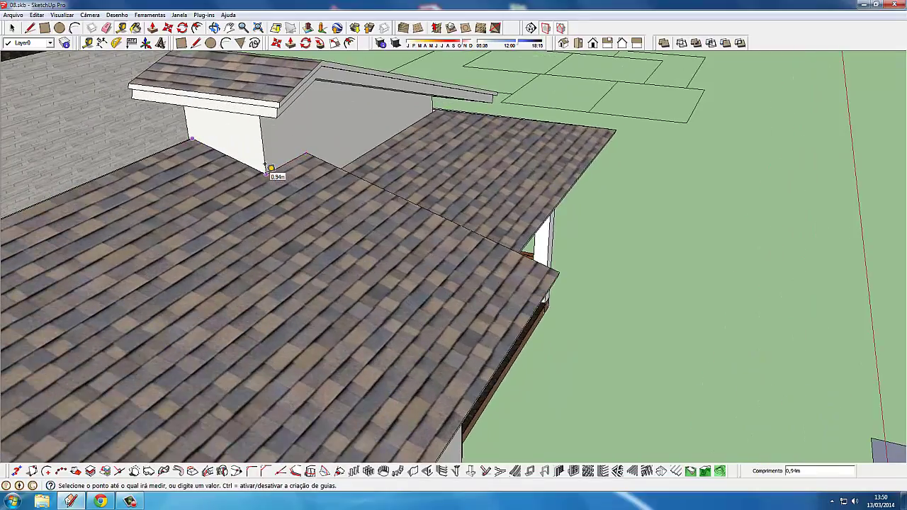
left_click_drag(267, 170, 324, 182)
scroll("up", 3)
left_click(263, 192)
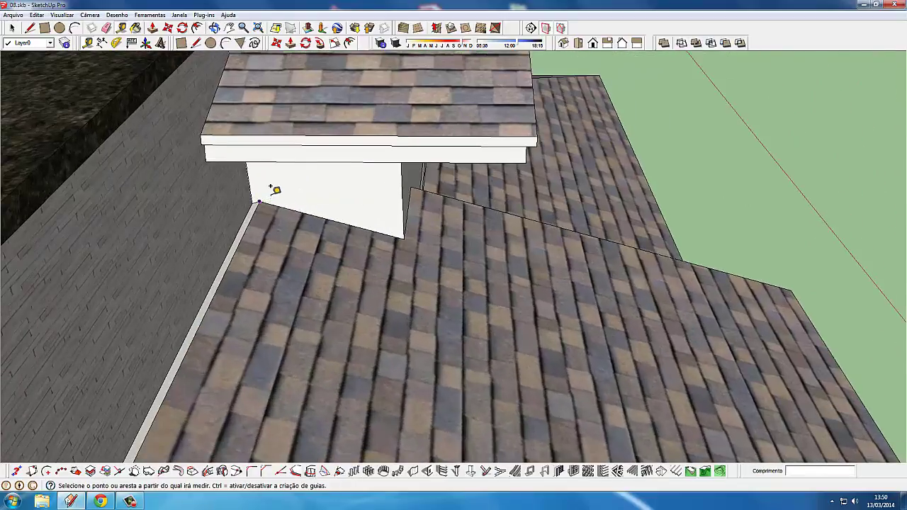
Cancel the last measurement, return to Select, and zoom out to the house and ground rectangle
left_click_drag(256, 194, 312, 188)
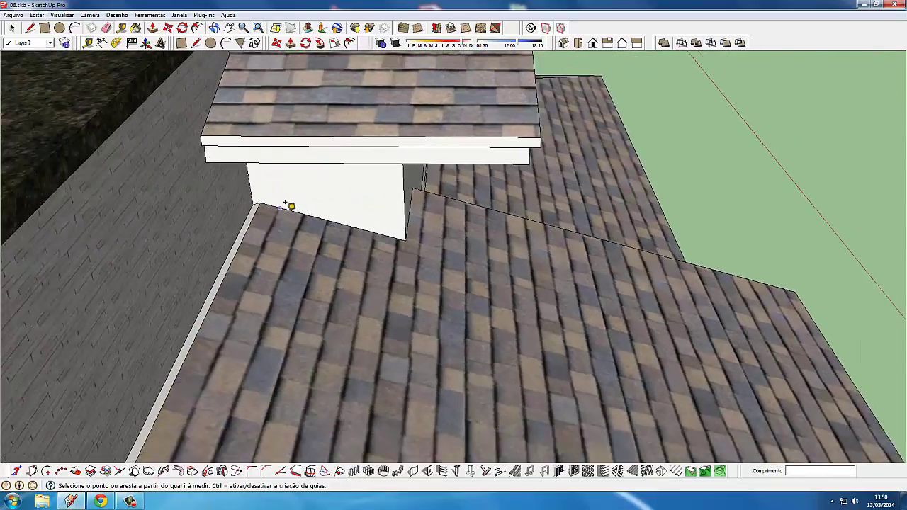
left_click(312, 188)
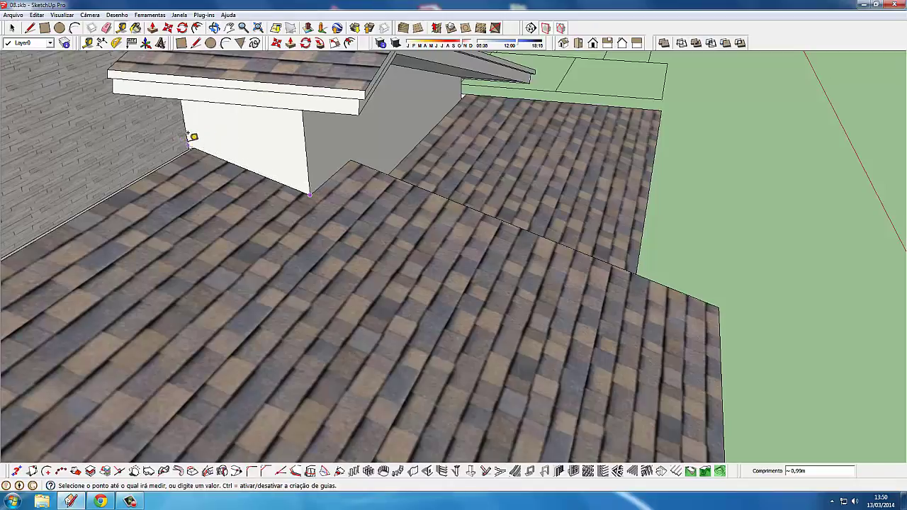
scroll("down", 3)
scroll("down", 3)
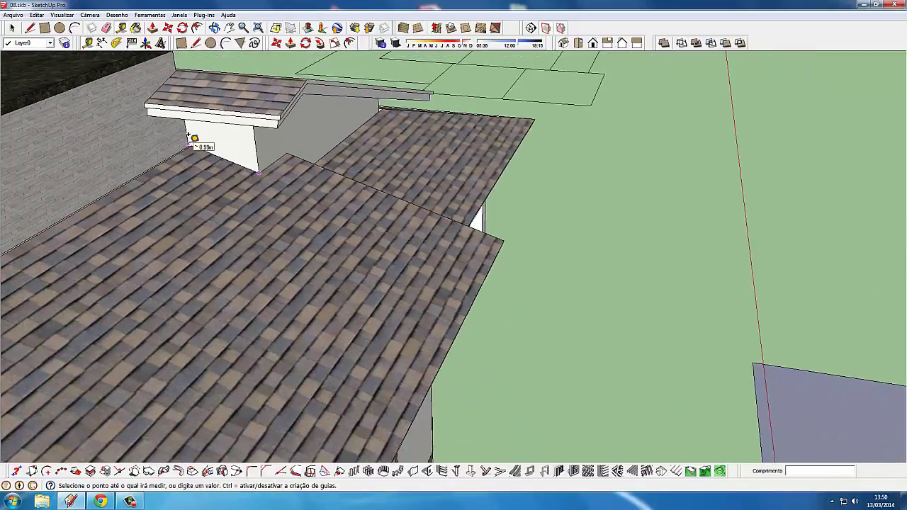
scroll("down", 3)
key("Escape")
scroll("up", 3)
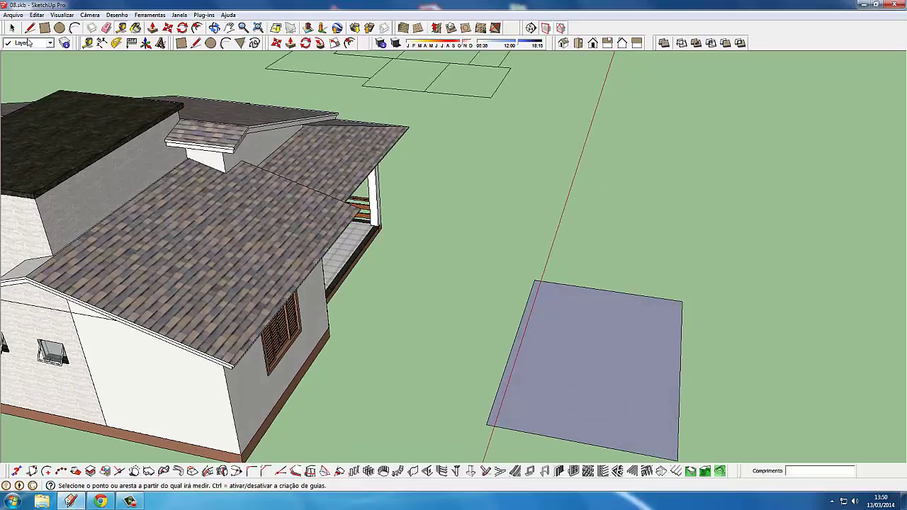
key("space")
scroll("up", 3)
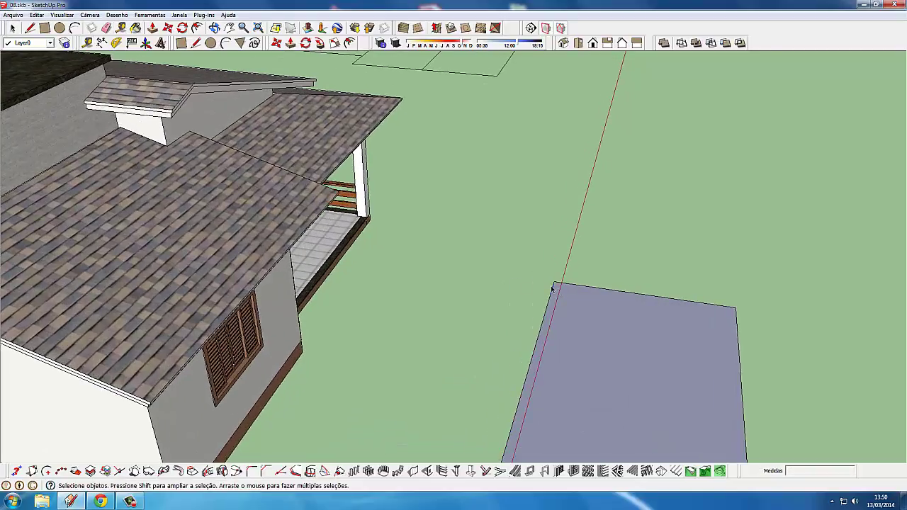
Copy the rectangle's top edge 0.75 m downward with Move and Ctrl
scroll("up", 3)
left_click(515, 288)
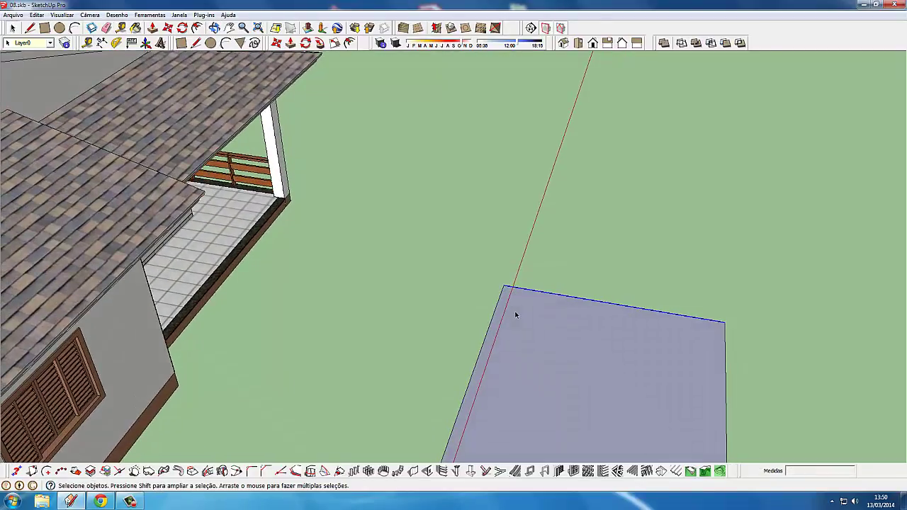
key("m")
left_click(518, 312)
key("ctrl")
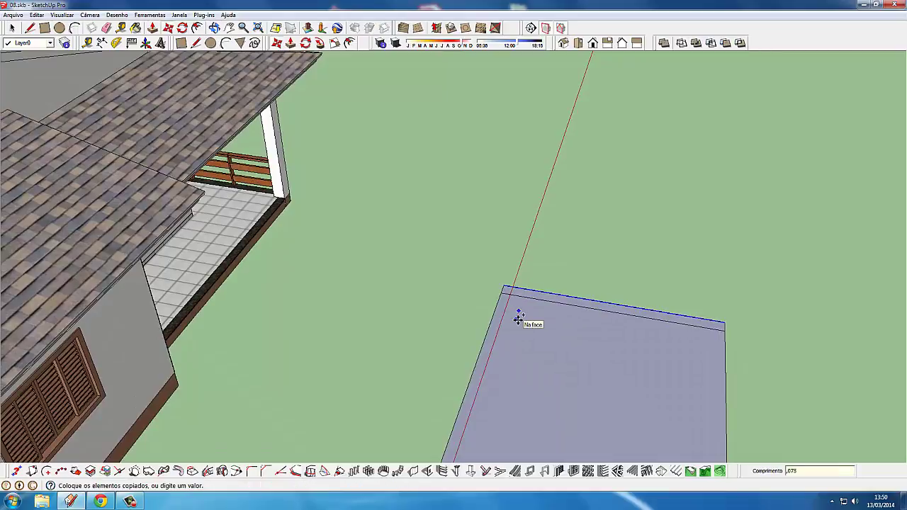
key("Escape")
scroll("up", 3)
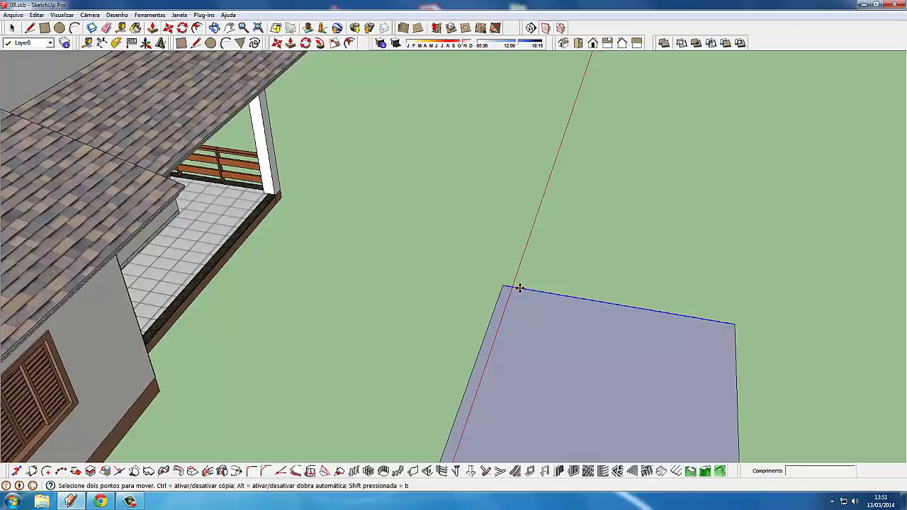
left_click(520, 288)
type(",75")
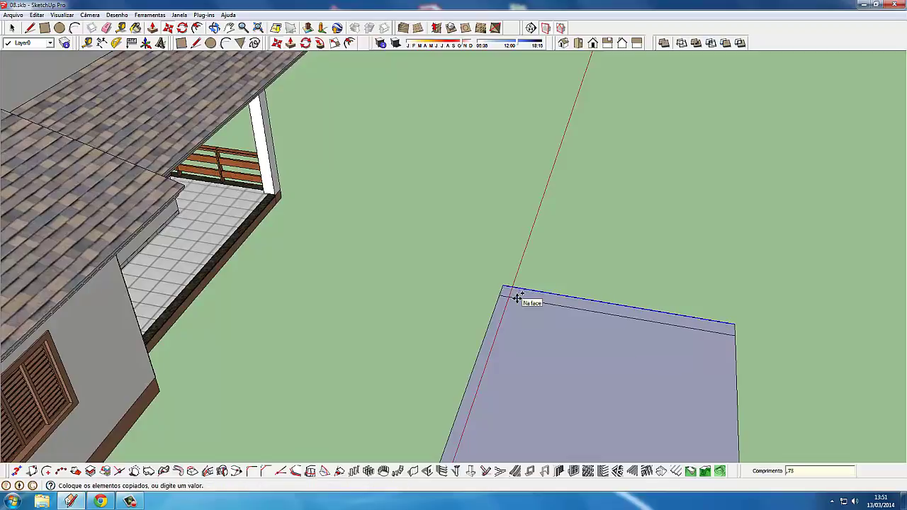
key("Return")
scroll("up", 3)
Copy the short side edge inward across the face
left_click(498, 297)
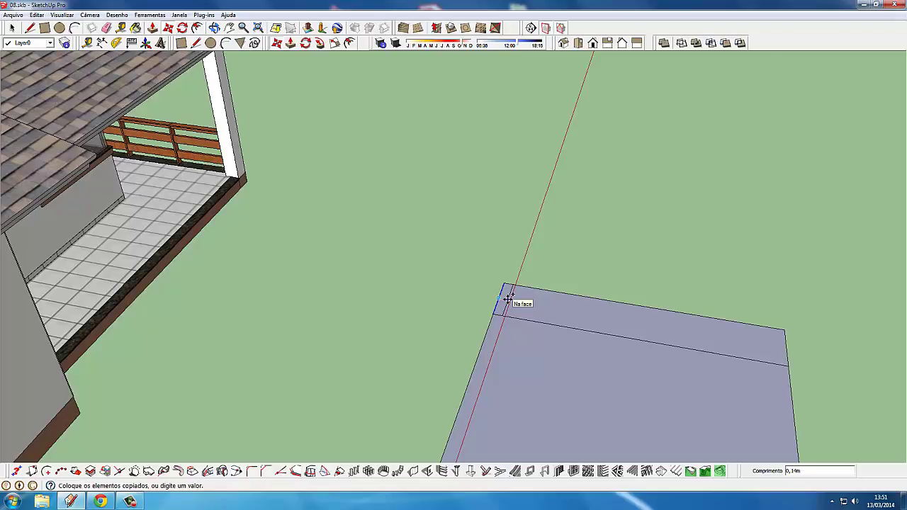
scroll("down", 3)
scroll("down", 3)
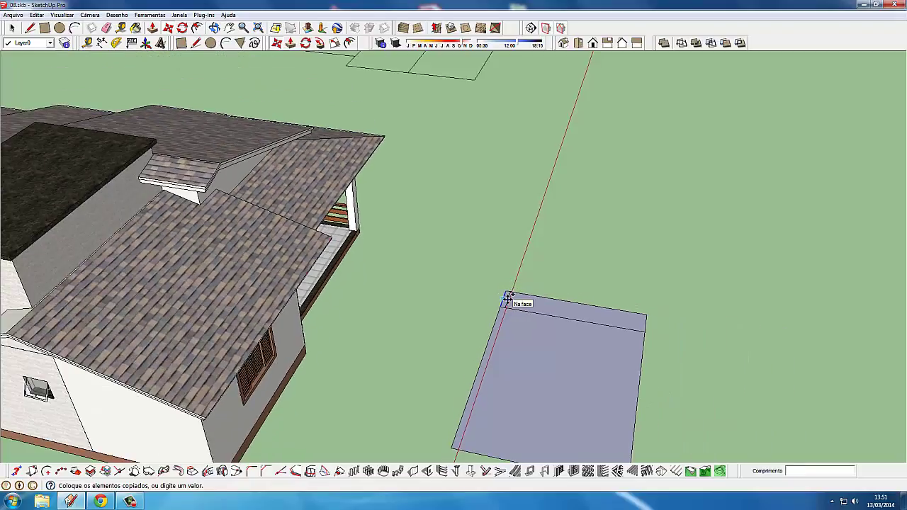
scroll("up", 3)
scroll("up", 3)
type(",99")
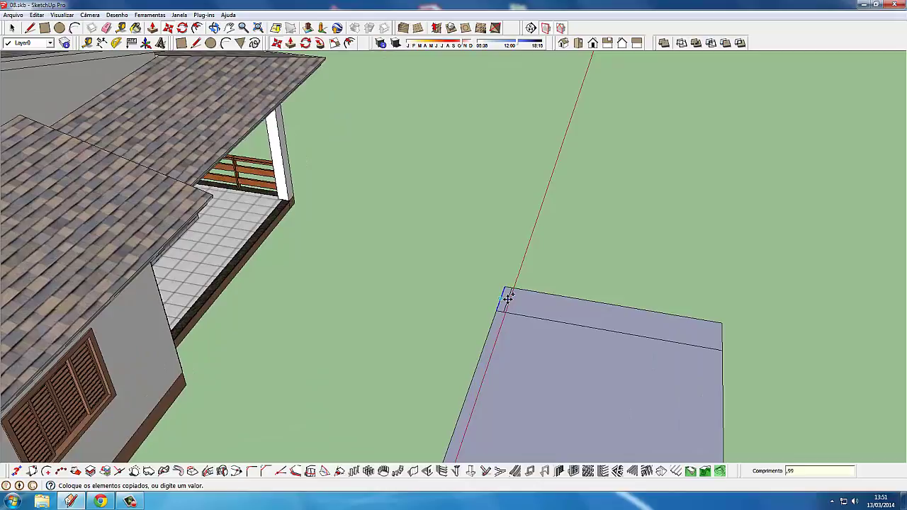
key("Return")
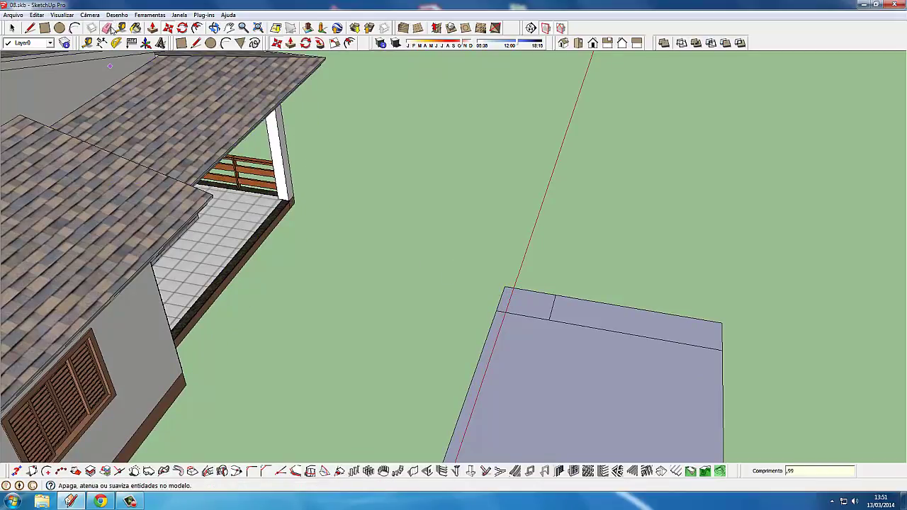
Erase the extra copied lines and corner square, leaving a notch, then select the notched face
left_click(107, 28)
left_click(662, 340)
left_click(528, 315)
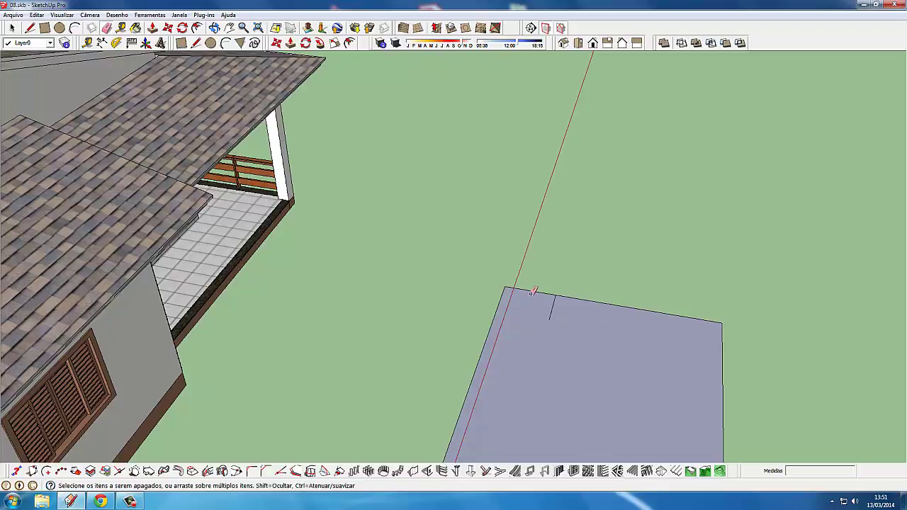
left_click(506, 287)
left_click_drag(522, 283, 168, 170)
key("space")
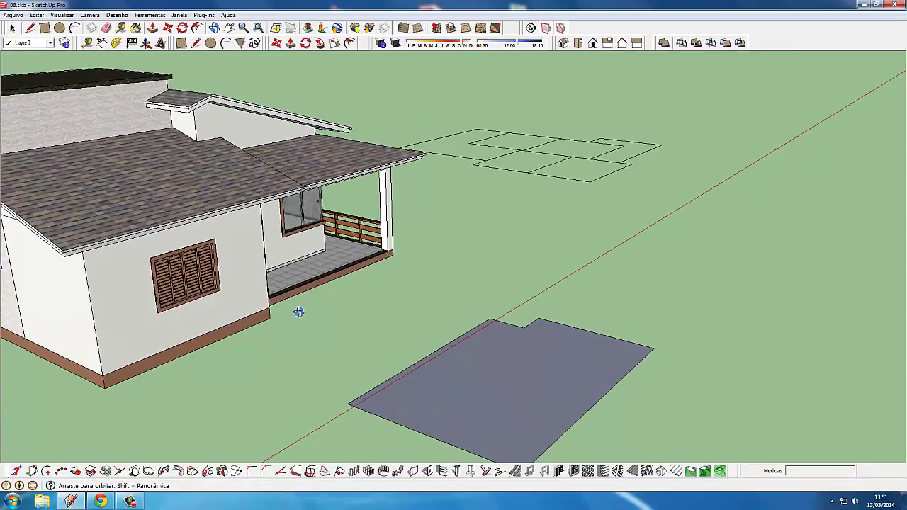
left_click_drag(299, 309, 506, 344)
left_click(506, 340)
Orbit to ground level and begin rotating the face about its far end, cancelling the first try
scroll("up", 3)
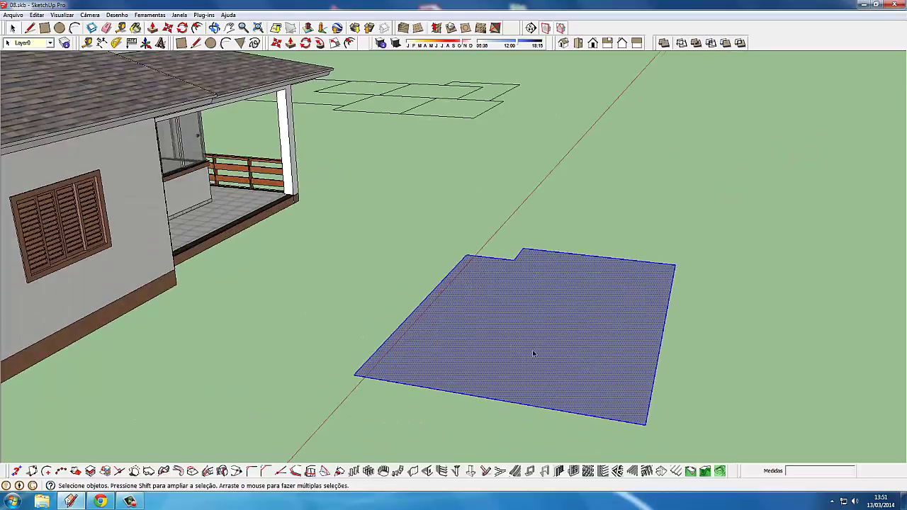
scroll("up", 3)
scroll("up", 3)
left_click_drag(525, 319, 499, 324)
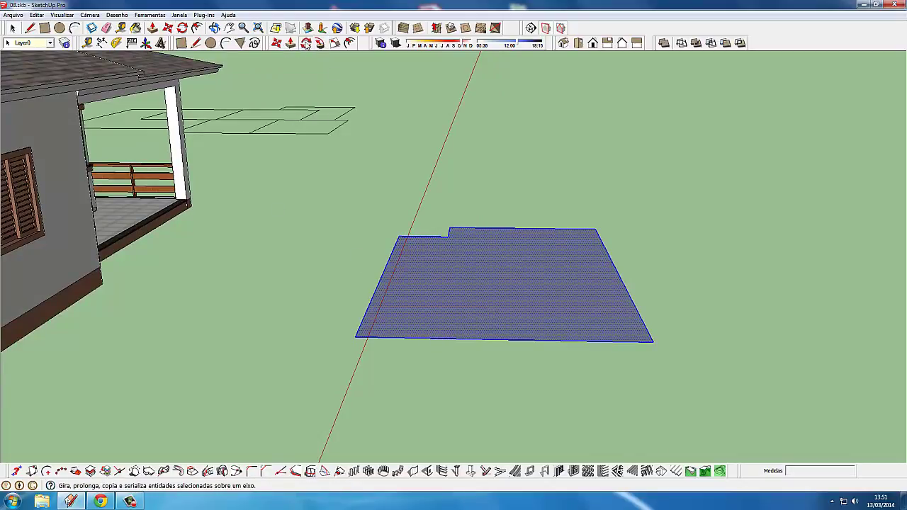
left_click_drag(504, 253, 575, 215)
key("q")
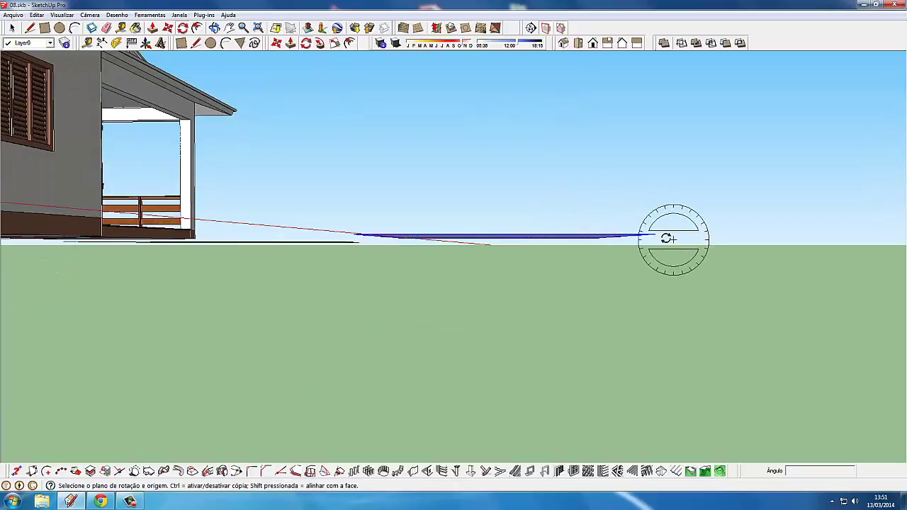
left_click_drag(654, 233, 355, 233)
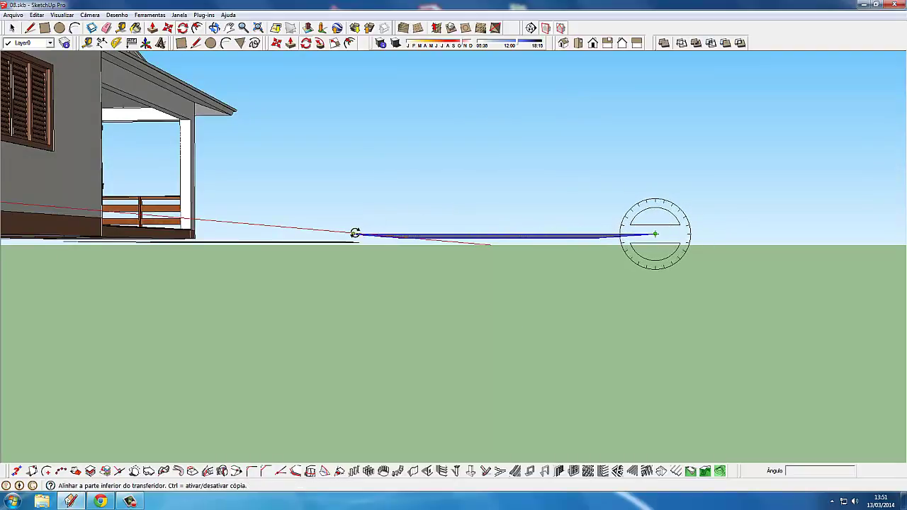
left_click(355, 233)
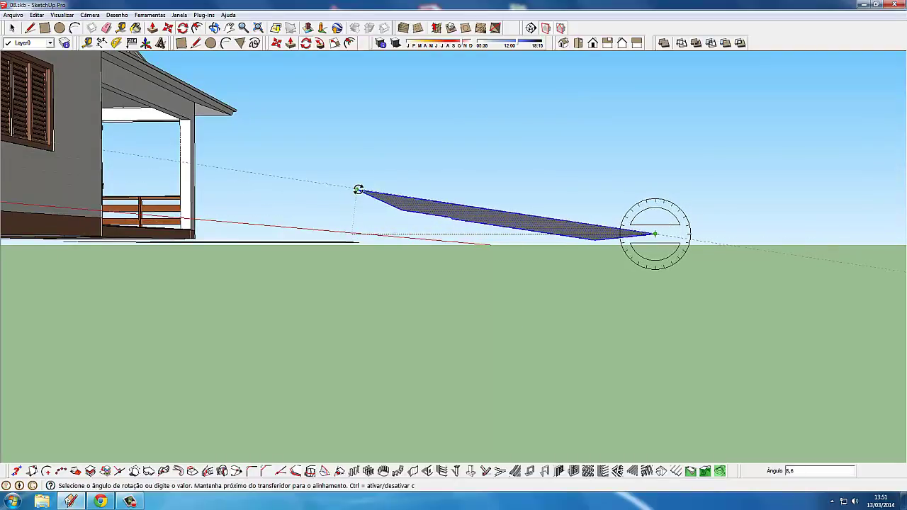
key("Escape")
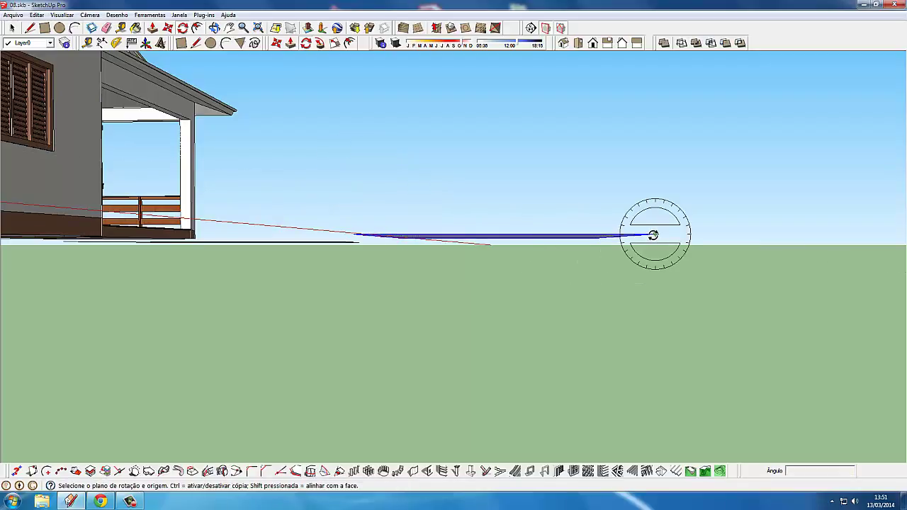
Rotate the notched face up about its far end to a 26° roof pitch
left_click(653, 234)
left_click(354, 233)
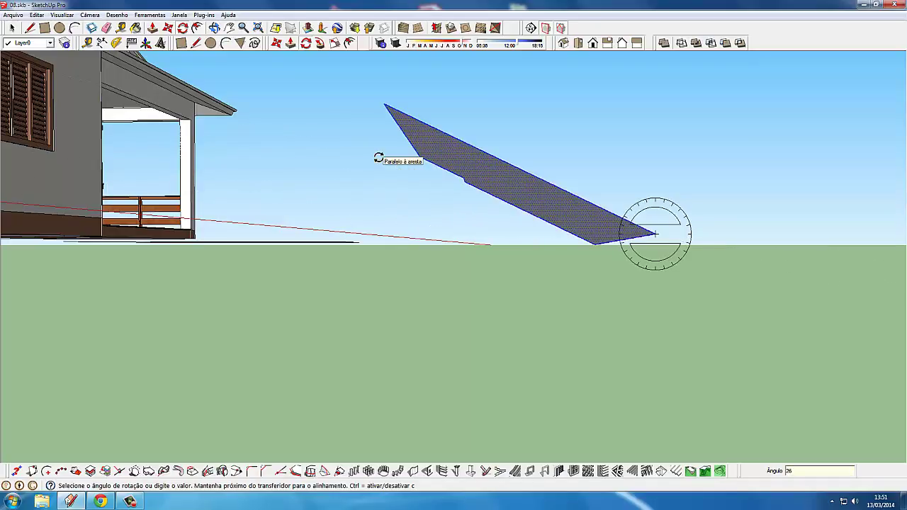
left_click(376, 157)
left_click_drag(457, 192, 133, 212)
key("space")
Zoom in and select the long top edge of the tilted face
scroll("down", 3)
scroll("up", 3)
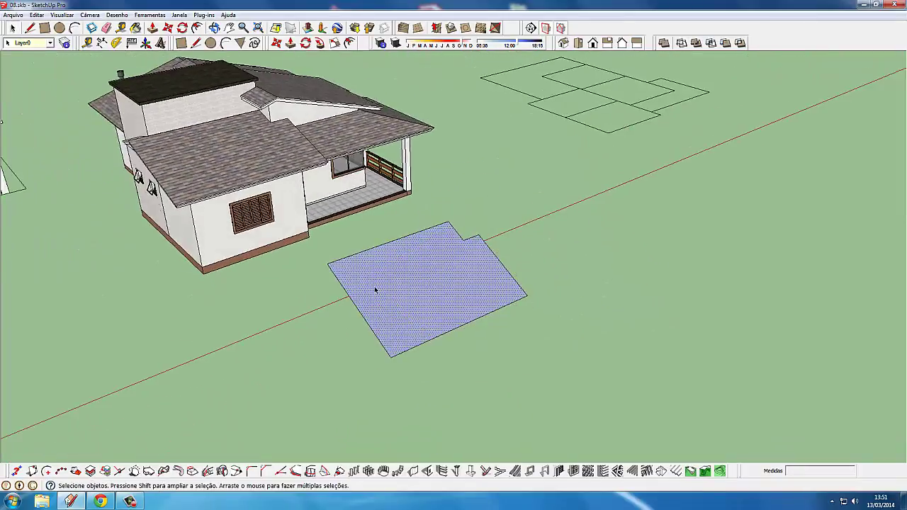
scroll("up", 3)
scroll("up", 3)
scroll("up", 3)
scroll("down", 3)
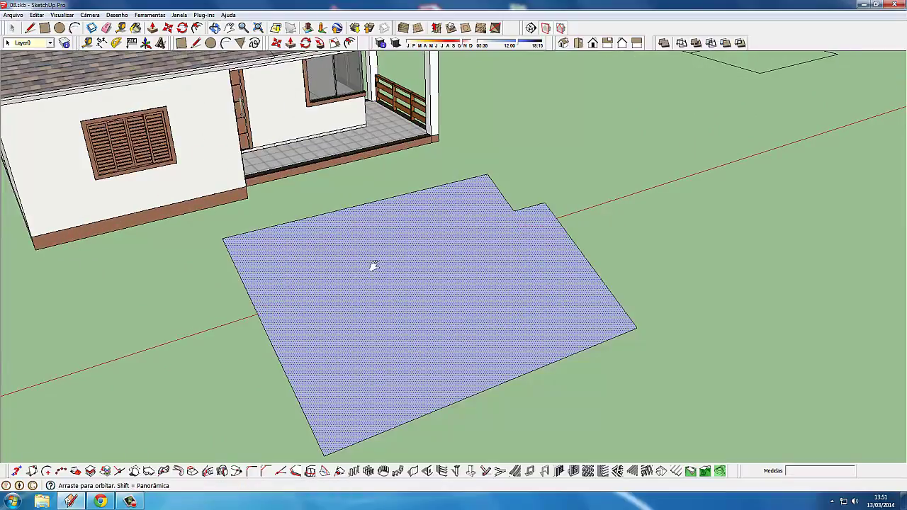
scroll("down", 3)
scroll("down", 3)
scroll("up", 3)
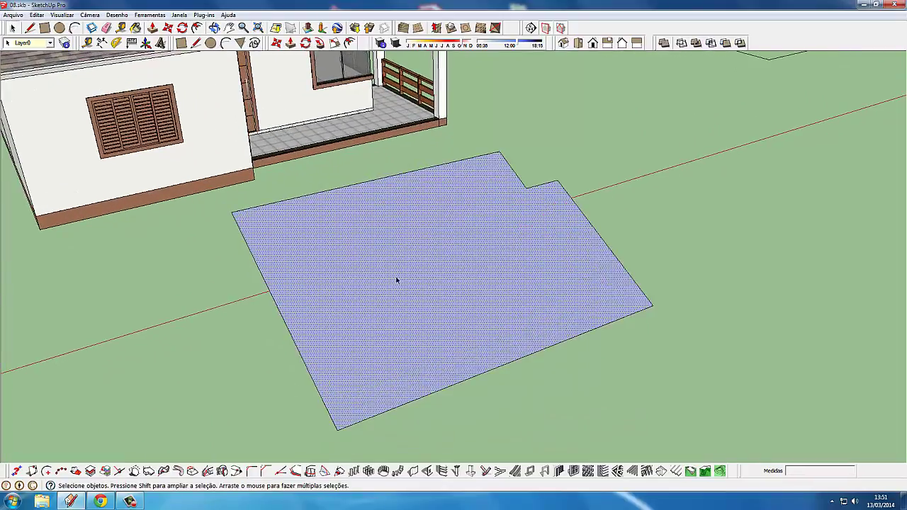
scroll("down", 3)
scroll("up", 3)
scroll("up", 3)
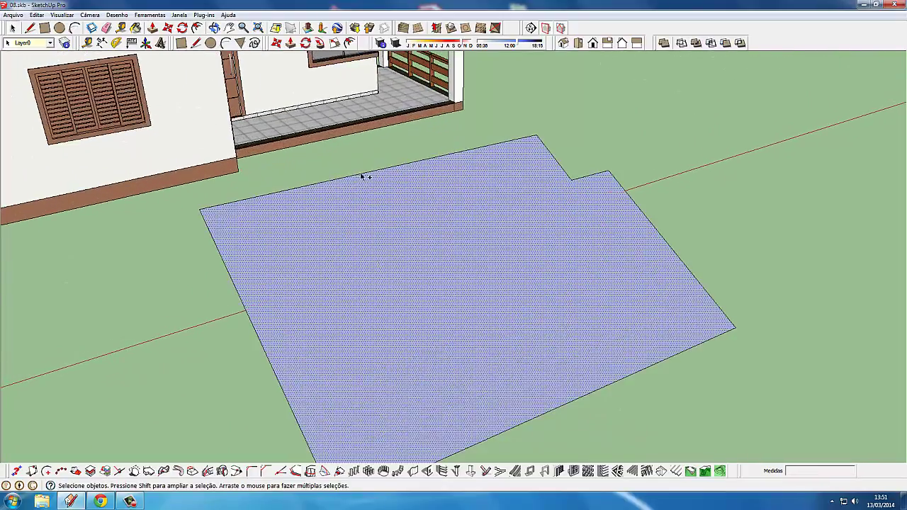
left_click(361, 175)
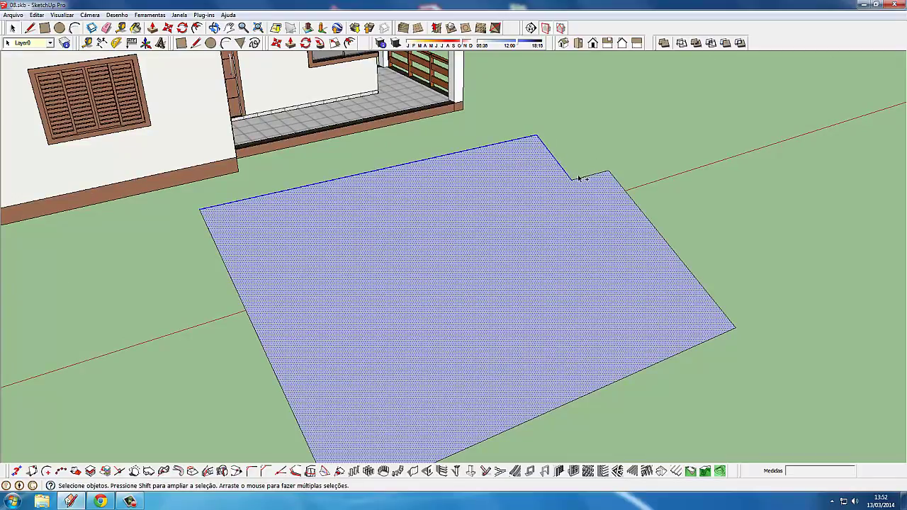
scroll("down", 3)
scroll("up", 3)
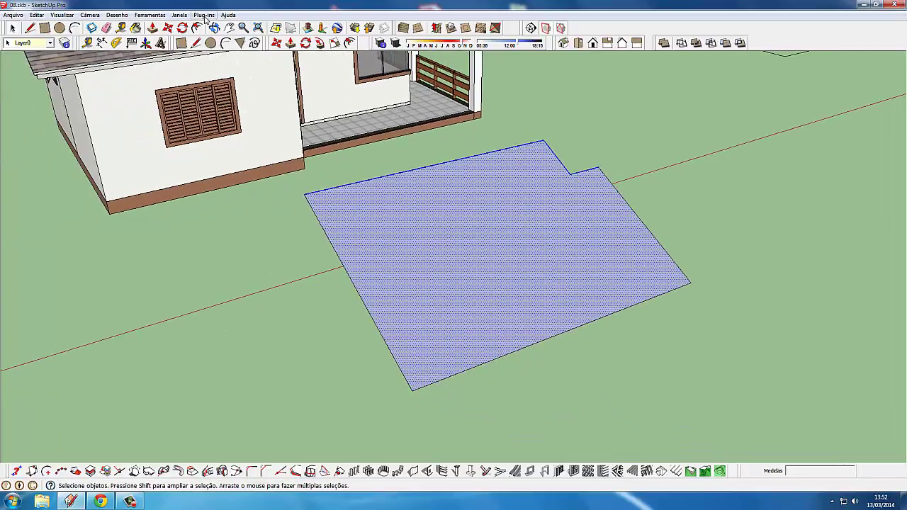
Apply tiles via Instant Roof pt 'Adicionar detalhes do telhado' using the Aplicar telha function
left_click(204, 15)
mouse_move(226, 96)
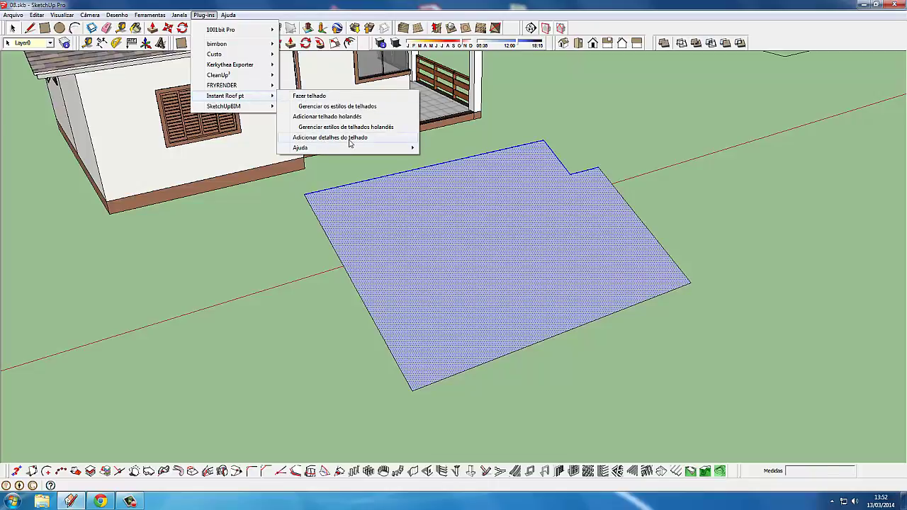
left_click(349, 139)
left_click(511, 244)
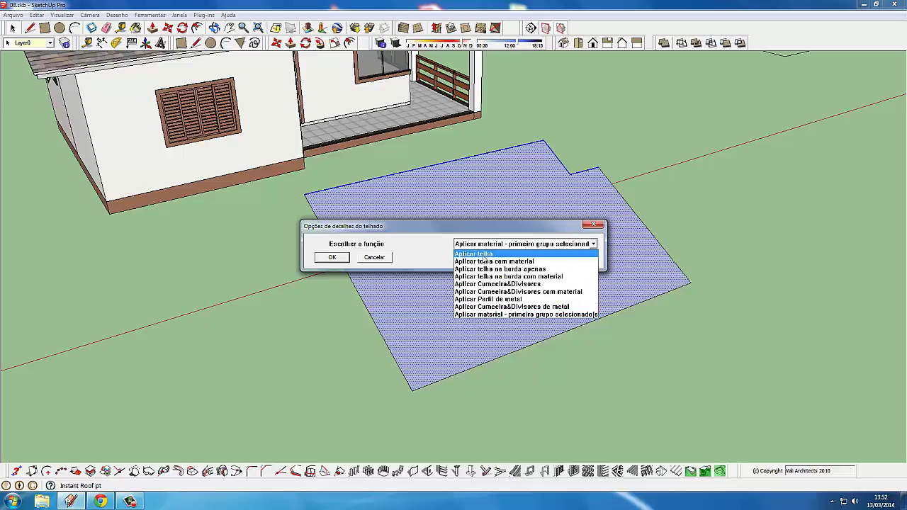
left_click(482, 255)
left_click(335, 257)
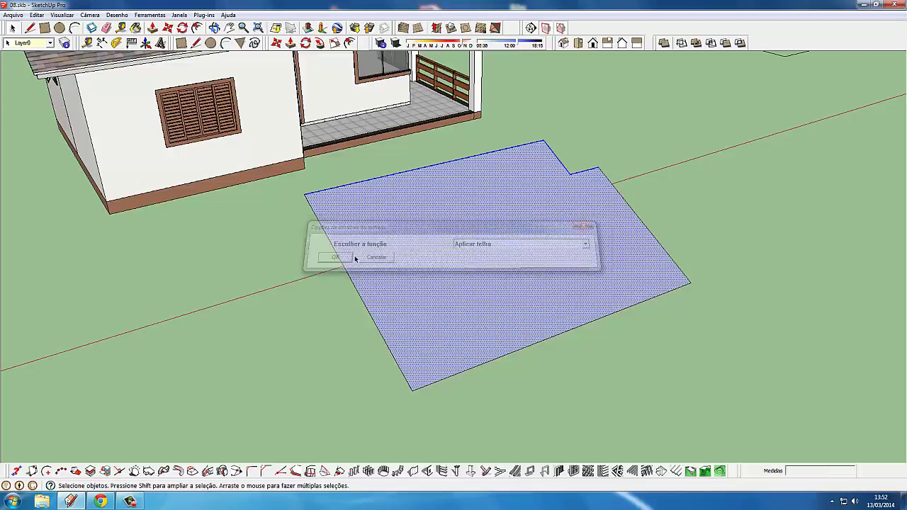
left_click_drag(344, 259, 475, 233)
Select the corrugated tile group and delete it, exposing the flat face underneath
left_click(476, 233)
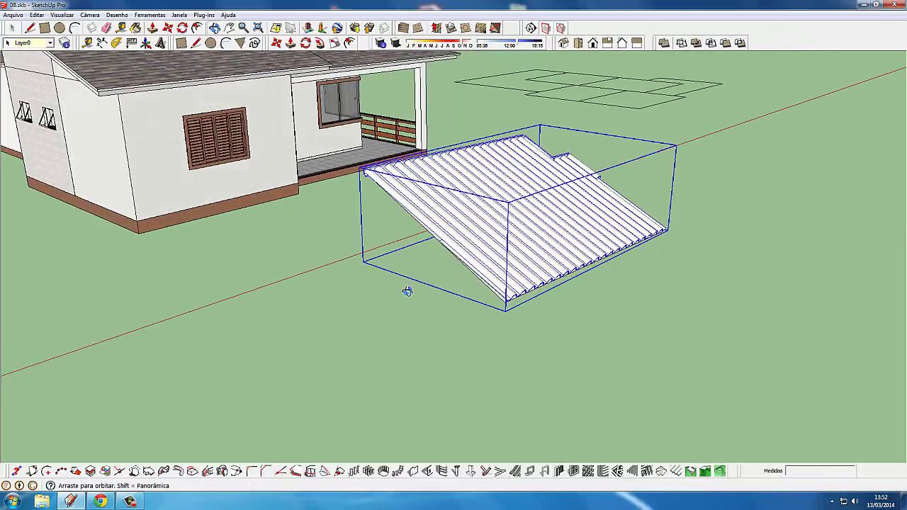
left_click_drag(405, 290, 309, 310)
left_click_drag(255, 294, 319, 318)
scroll("up", 3)
scroll("down", 3)
scroll("down", 3)
key("Delete")
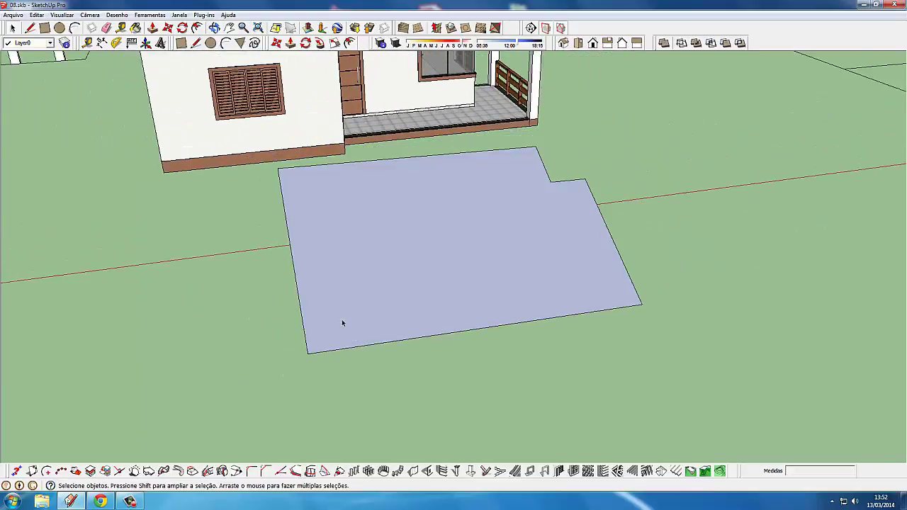
Rotate the selected flat roof face about its right corner, aligned to the left corner
scroll("down", 3)
left_click_drag(389, 327, 605, 248)
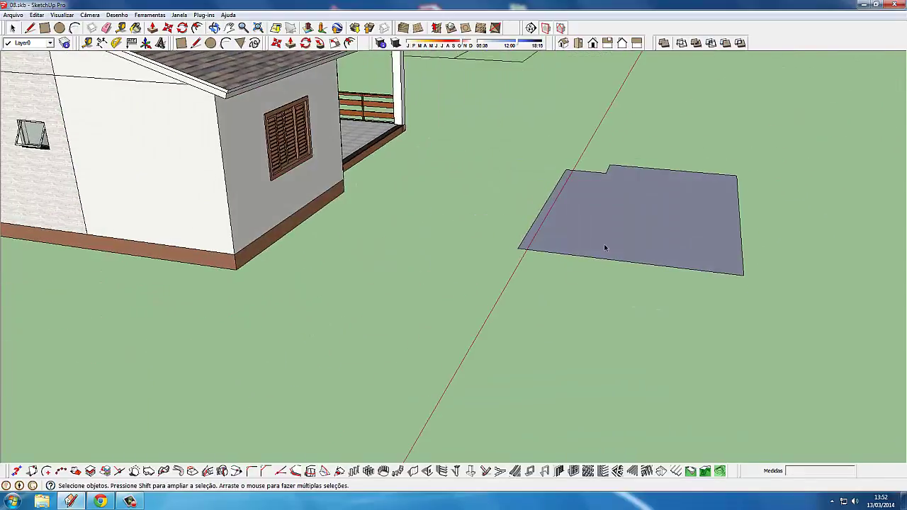
left_click(605, 247)
left_click_drag(546, 294, 349, 144)
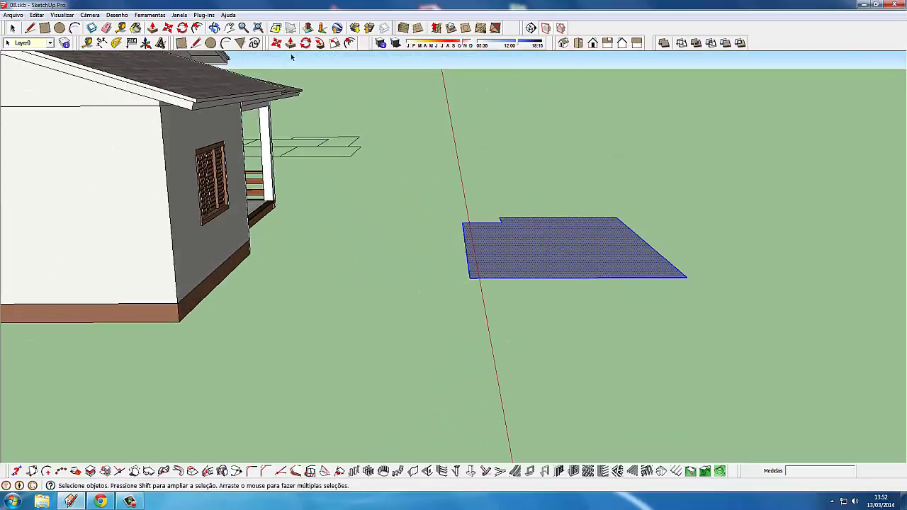
left_click(305, 42)
left_click_drag(699, 243, 686, 258)
scroll("up", 3)
left_click(685, 258)
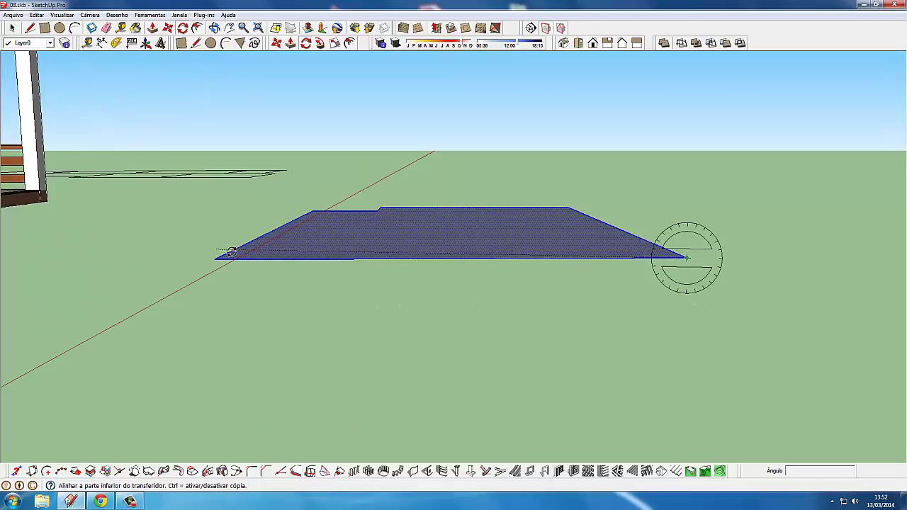
left_click(215, 261)
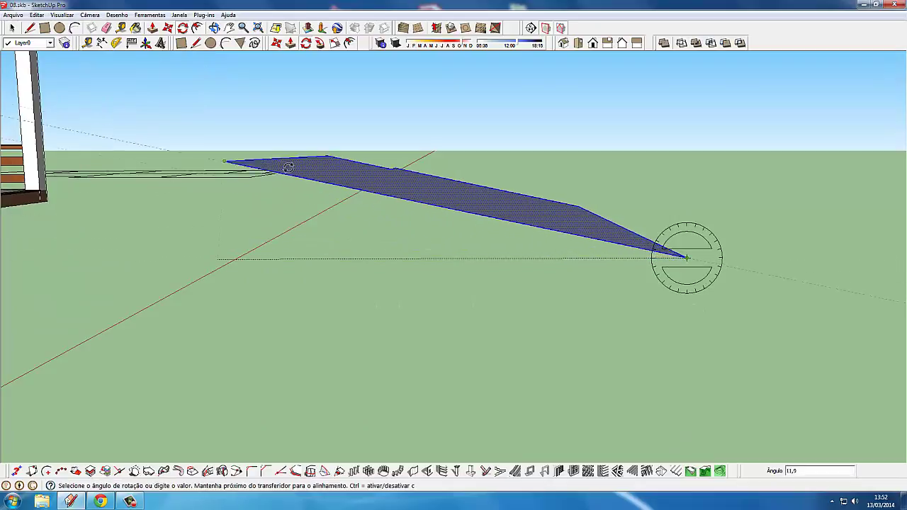
type("26")
key("Return")
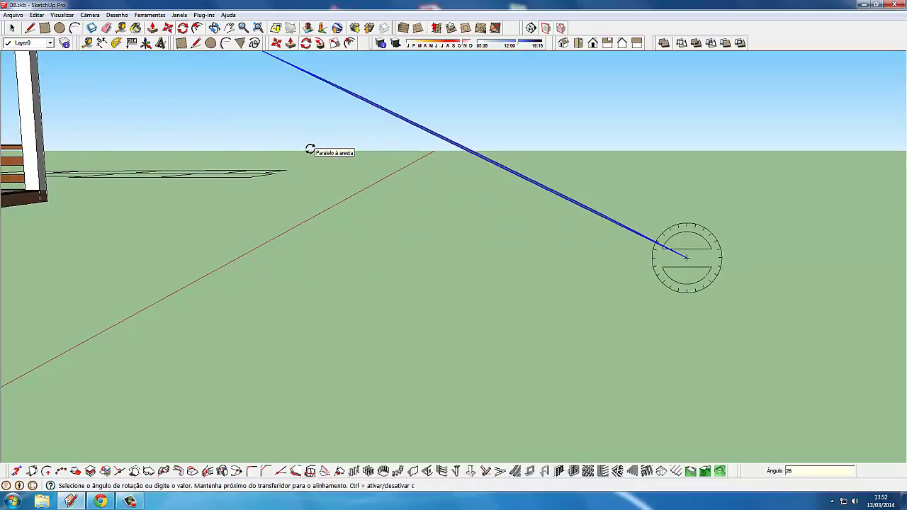
Return to Select and orbit to inspect the rotated face
left_click_drag(310, 148, 344, 241)
left_click(12, 27)
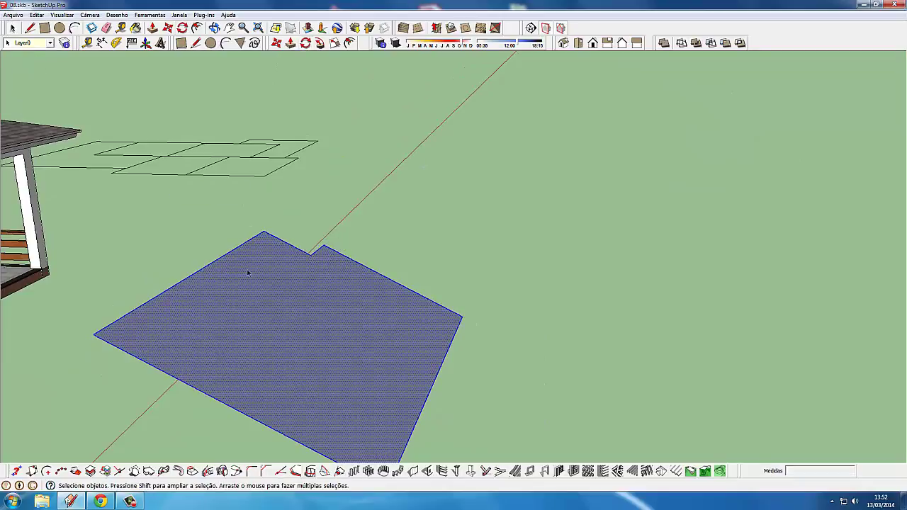
left_click_drag(250, 273, 255, 277)
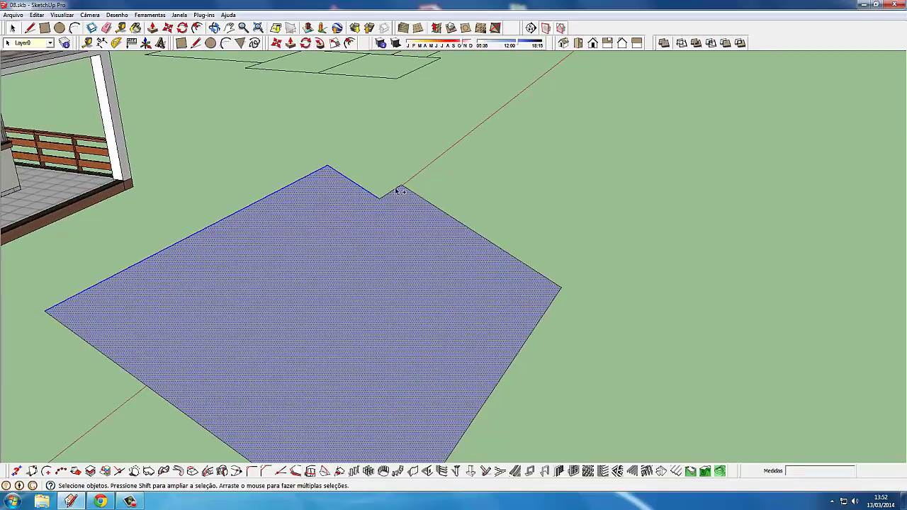
left_click_drag(344, 240, 394, 198)
Run Instant Roof's 'Aplicar telha' detail to cover the notched roof face with corrugated tiles
left_click(203, 14)
mouse_move(225, 96)
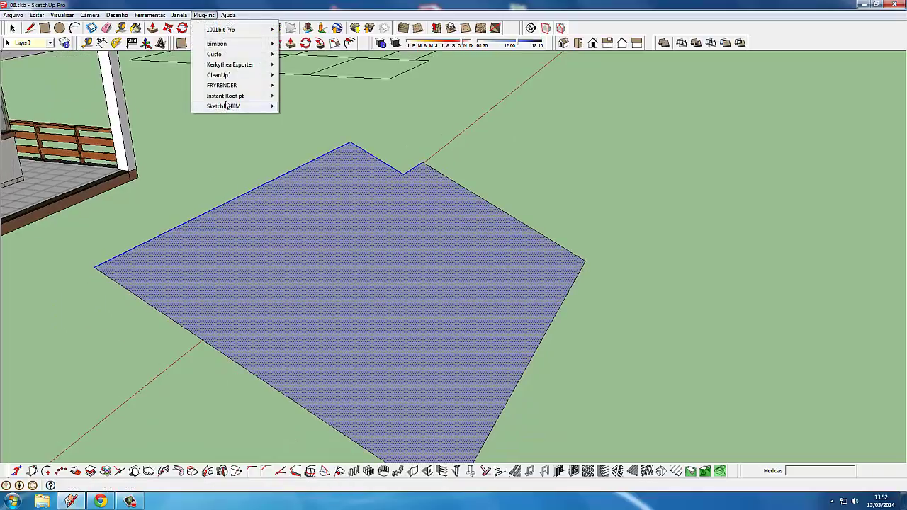
left_click(333, 139)
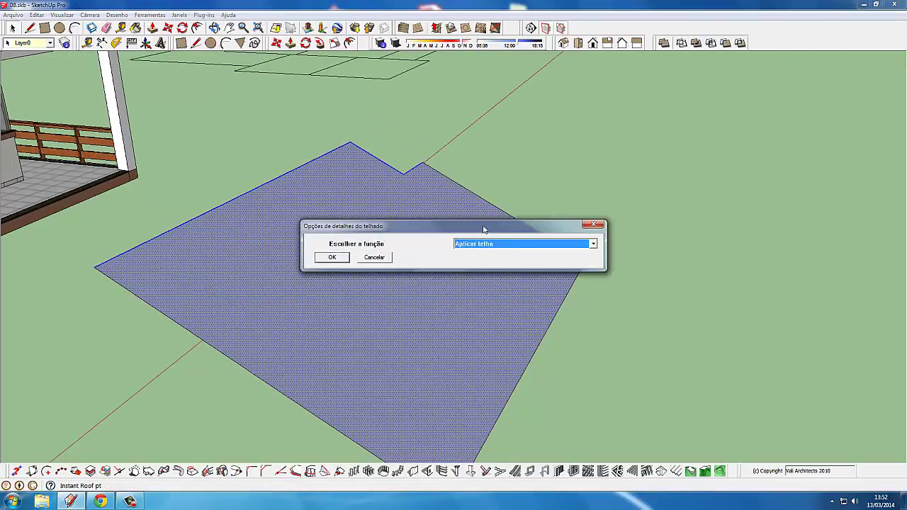
left_click(469, 243)
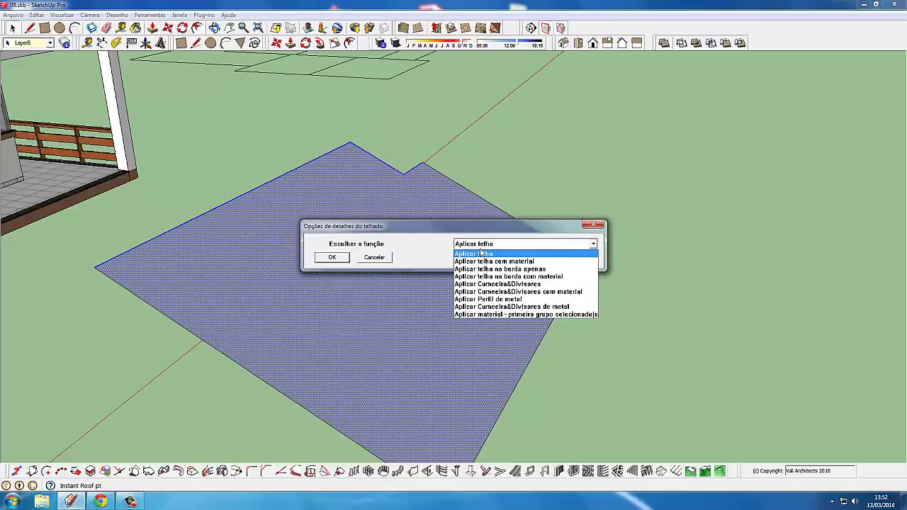
left_click(474, 255)
left_click(332, 258)
Select the new tiled roof and bring up Paint Bucket with the material categories
left_click_drag(385, 223, 290, 269)
left_click(290, 269)
left_click(136, 27)
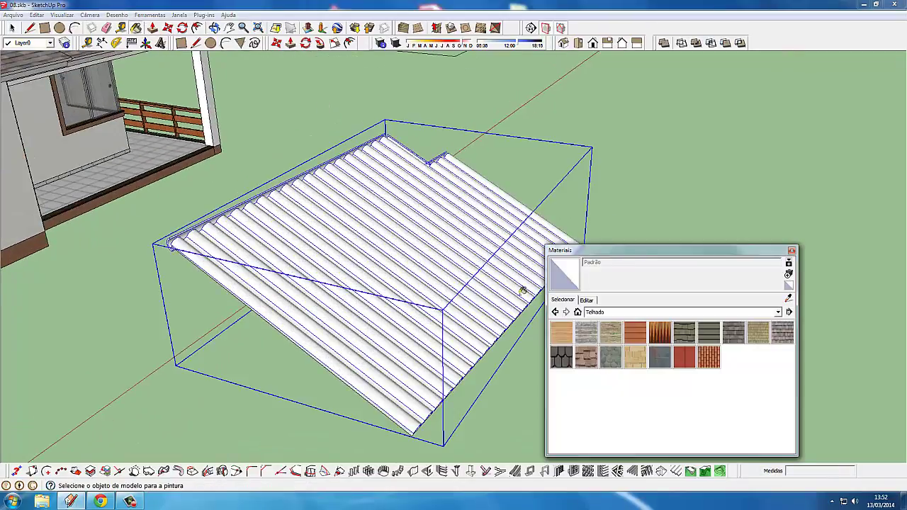
left_click(590, 312)
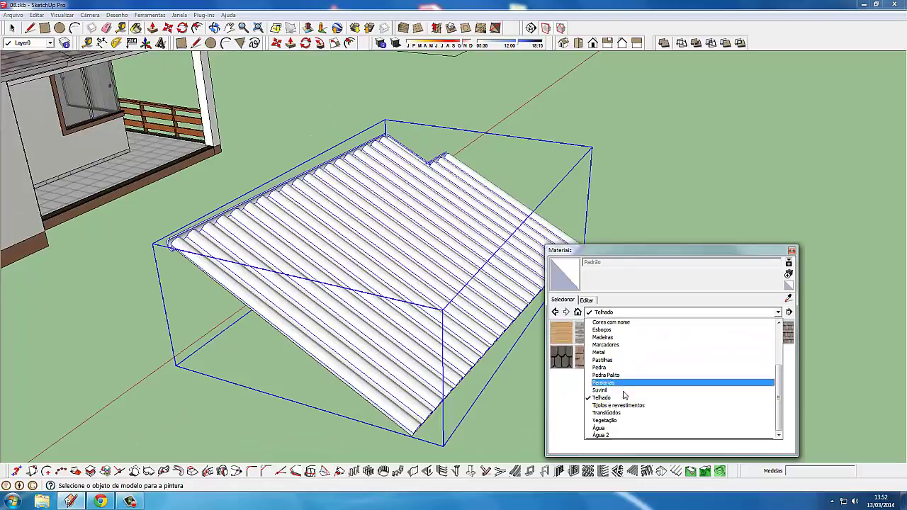
Paint the corrugated roof with InstantRoofMission from the Telhado material category
left_click(602, 397)
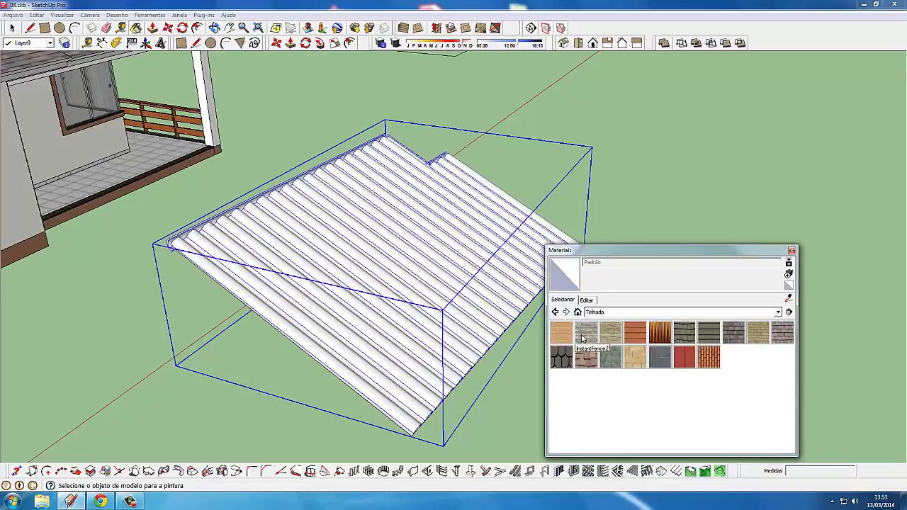
left_click(635, 332)
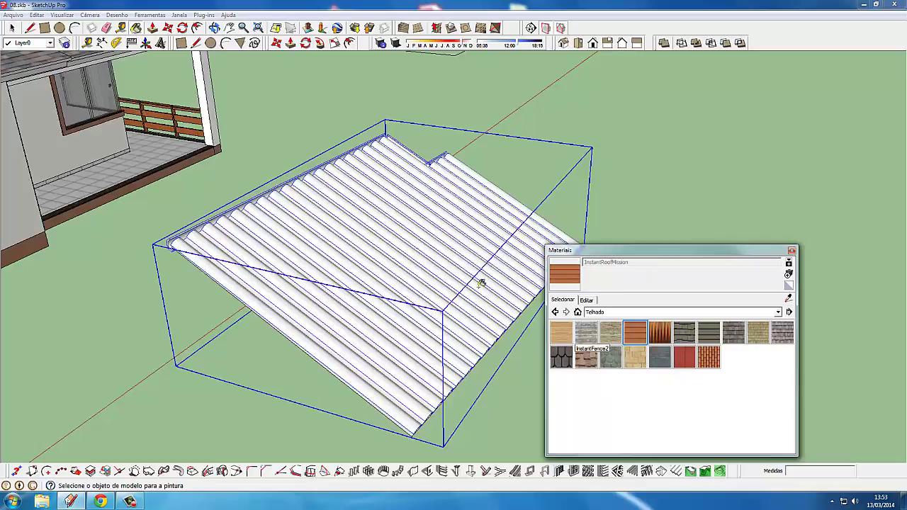
left_click(461, 272)
left_click_drag(461, 273, 488, 343)
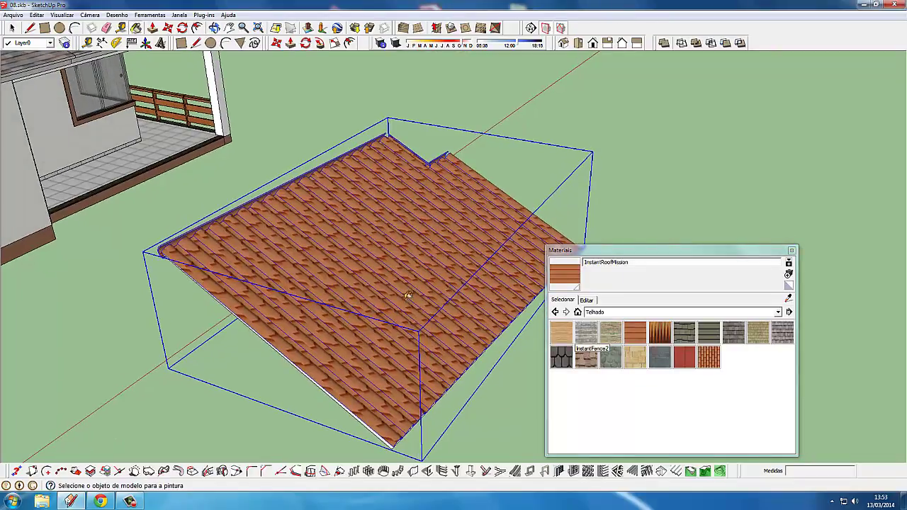
left_click_drag(408, 296, 398, 266)
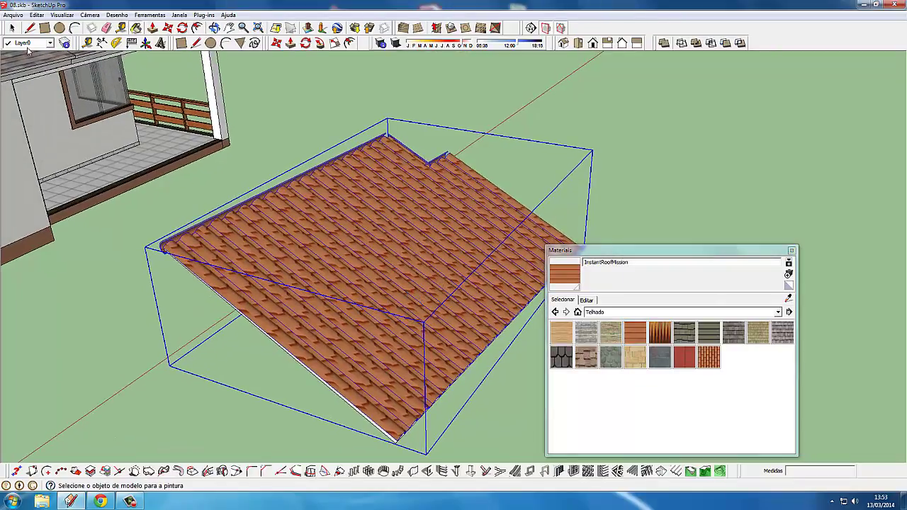
Return to the Select tool and reselect the tiled roof
left_click(14, 27)
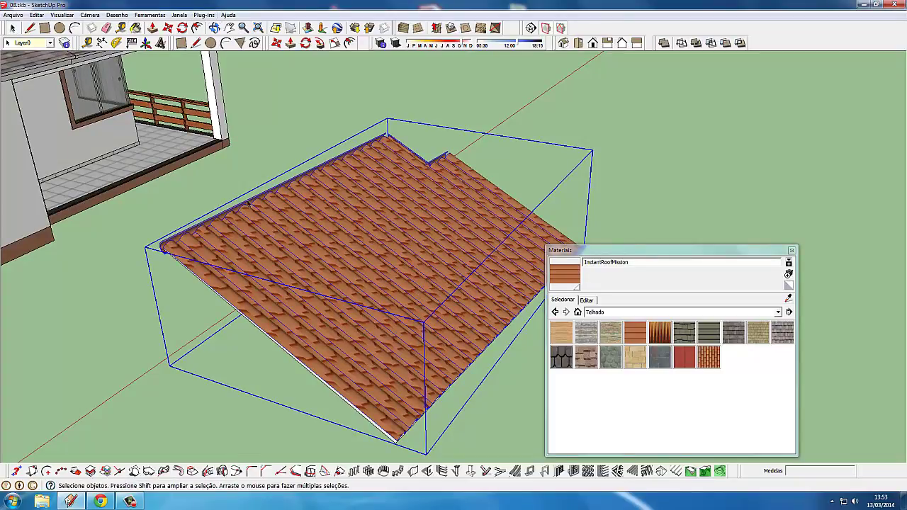
left_click(143, 384)
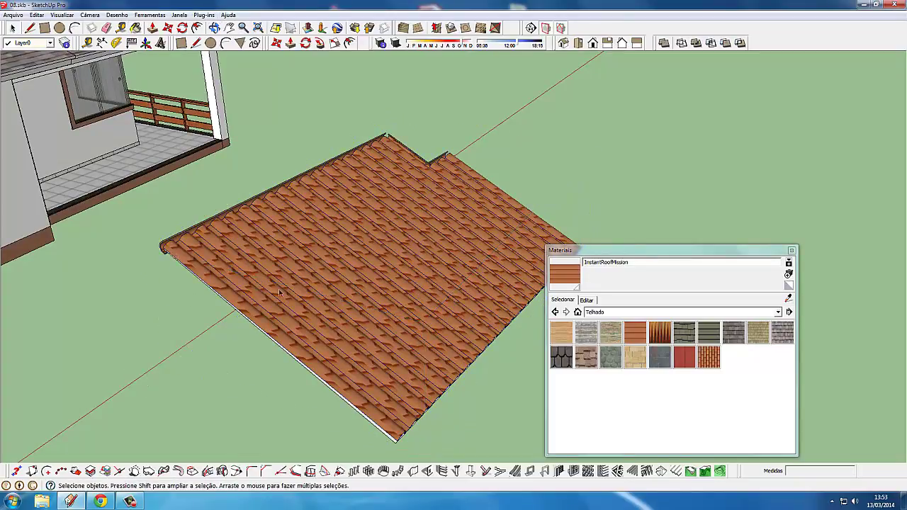
left_click(281, 294)
left_click_drag(297, 263, 279, 285)
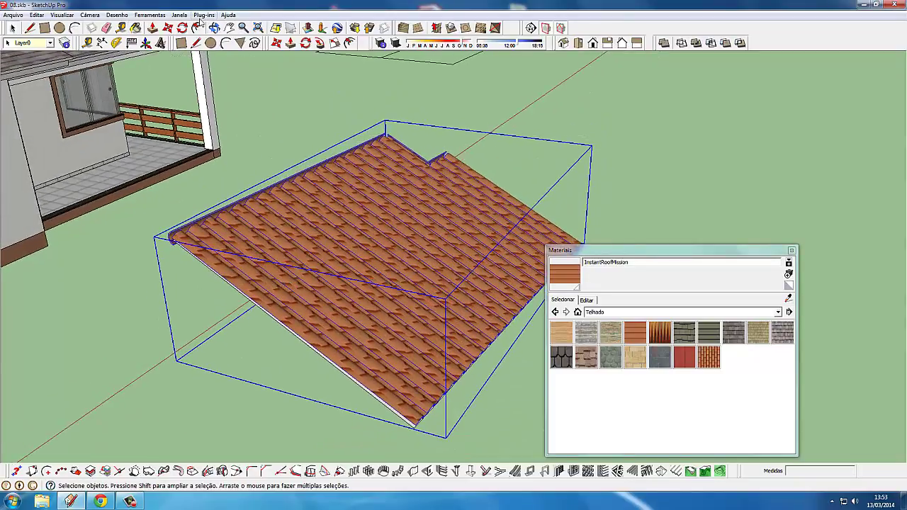
left_click(203, 14)
mouse_move(225, 96)
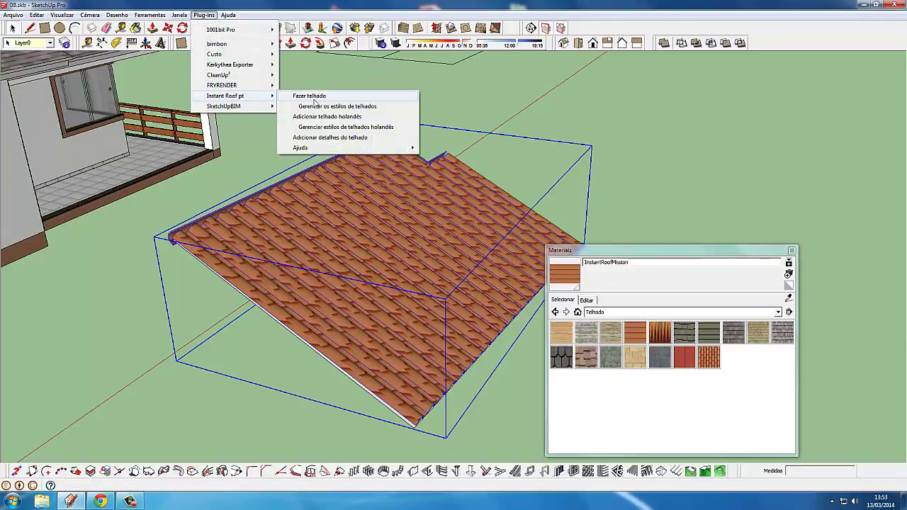
Apply InstantRoofMission with Instant Roof's 'Aplicar material - primeiro grupo selecionado' function
left_click(331, 138)
left_click(497, 244)
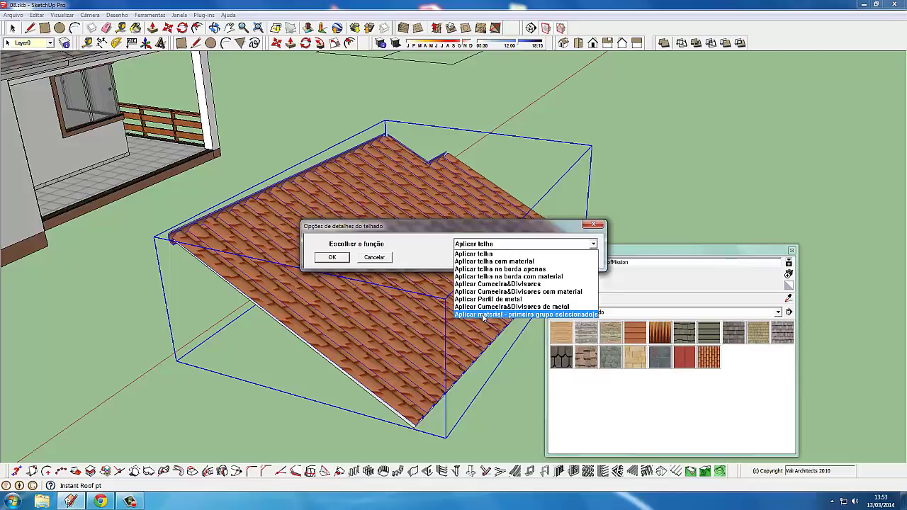
left_click(485, 314)
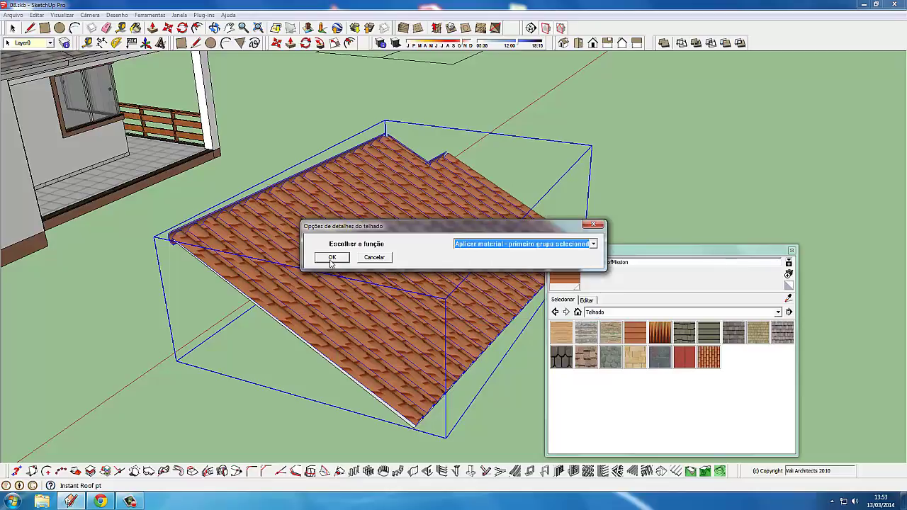
left_click(331, 258)
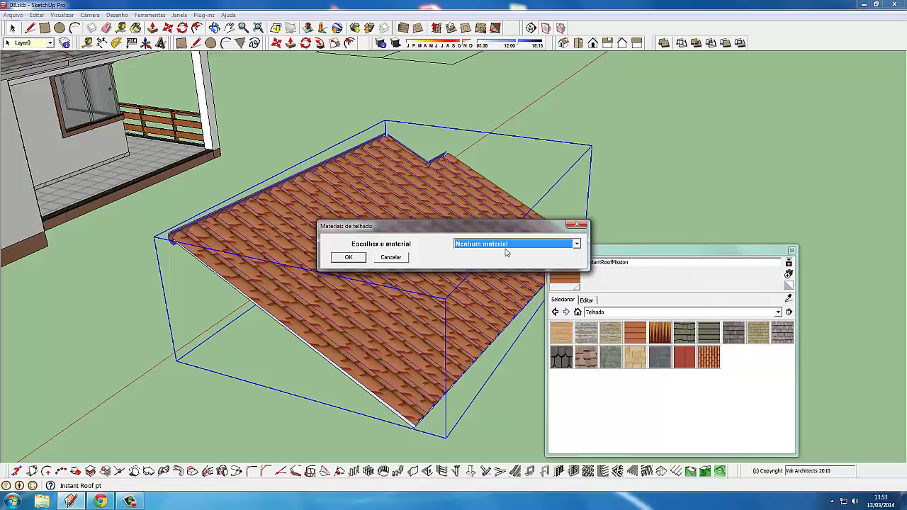
left_click(506, 244)
left_click(500, 488)
left_click(349, 258)
Paint the roof with the InstantRoofStoneRidge material
left_click_drag(357, 259, 578, 322)
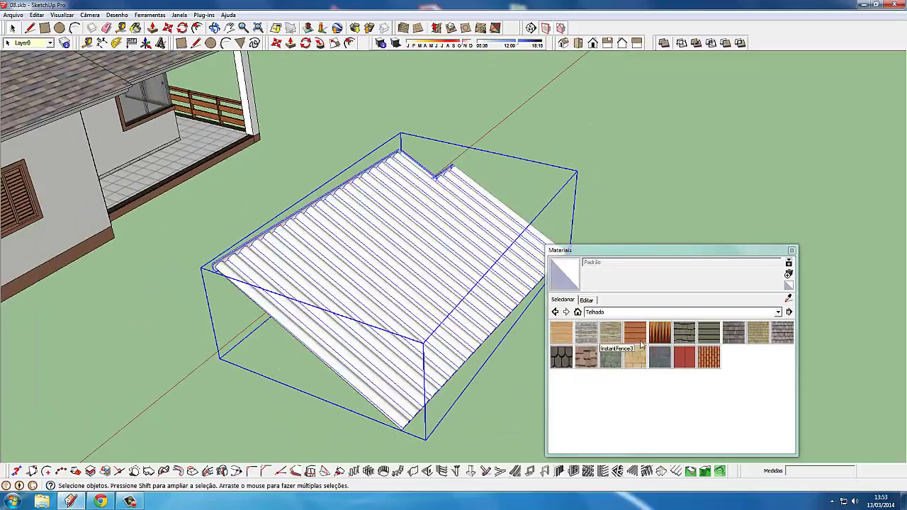
left_click(709, 332)
left_click_drag(449, 297, 446, 284)
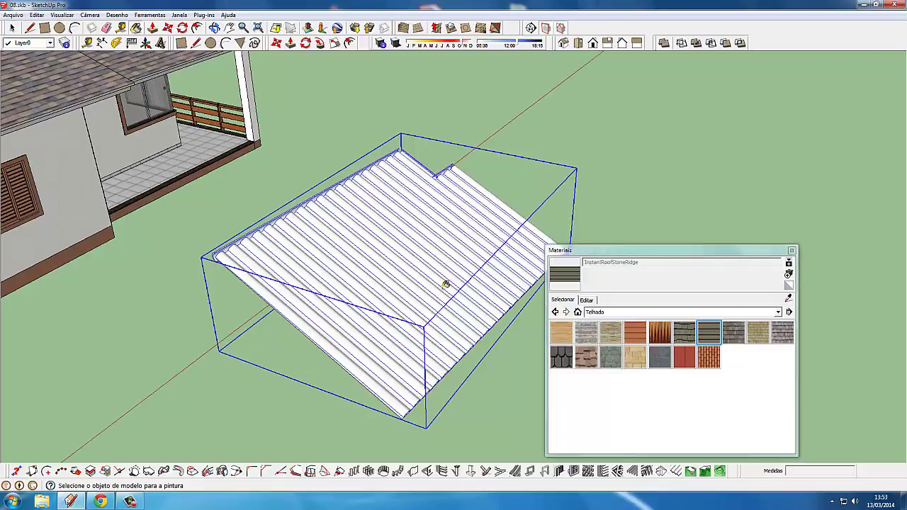
left_click(446, 283)
scroll("up", 3)
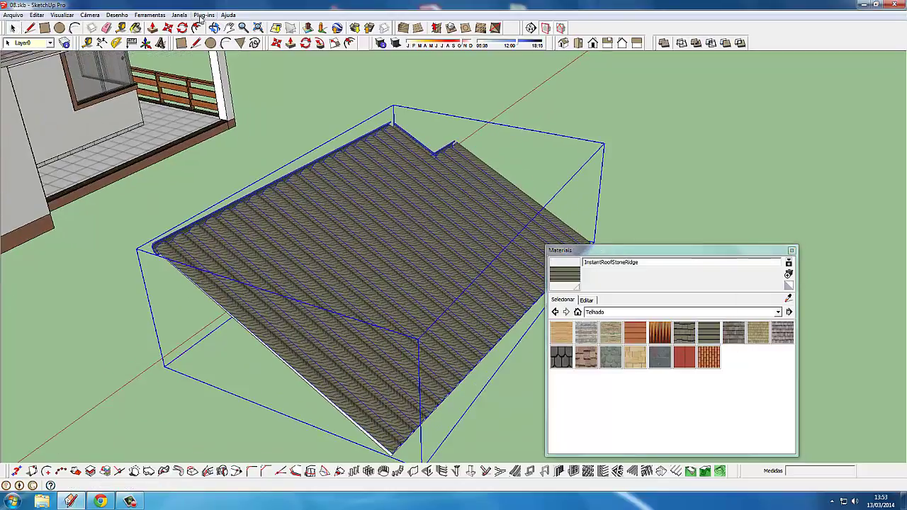
Apply InstantRoofStoneRidge as the roof material through Instant Roof's apply-material function
left_click(202, 15)
mouse_move(225, 96)
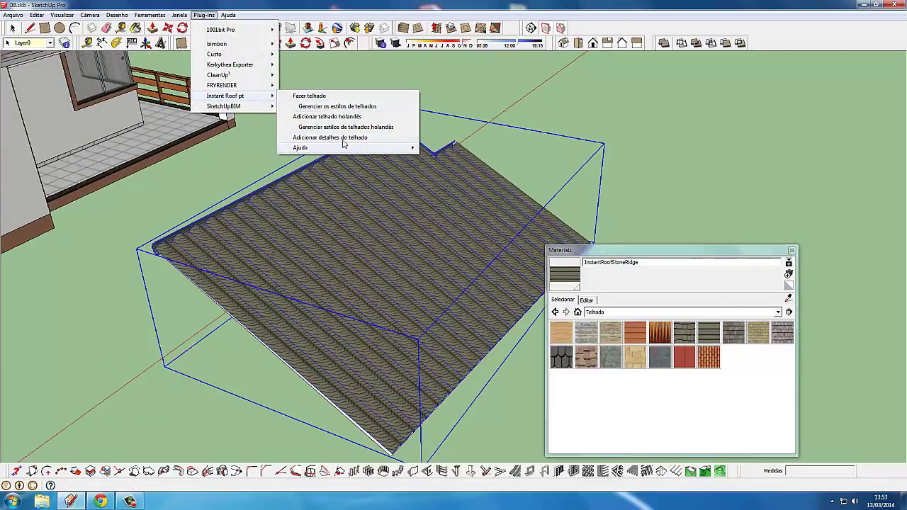
left_click(344, 138)
left_click(521, 243)
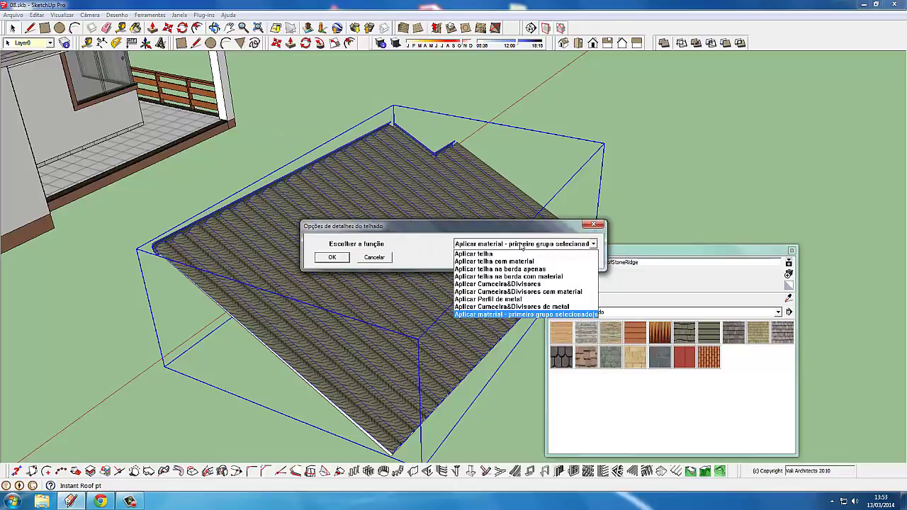
left_click(527, 314)
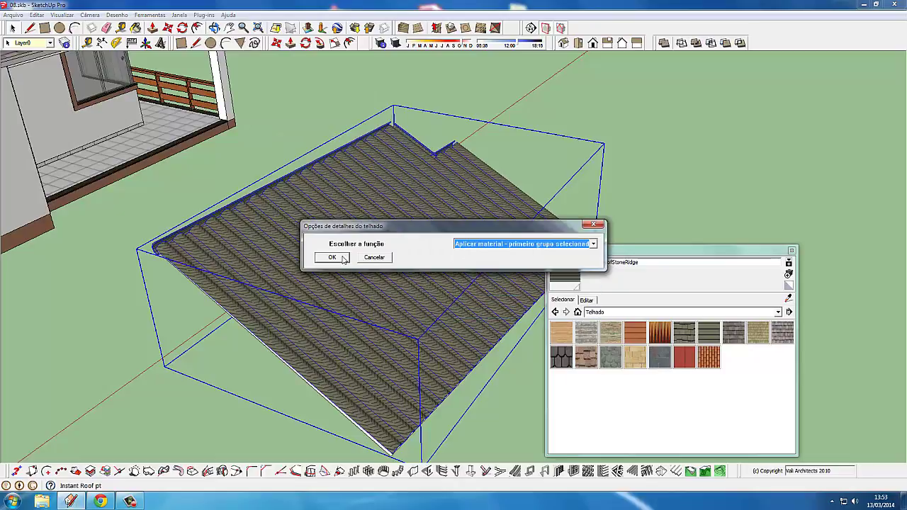
left_click(344, 259)
left_click(538, 248)
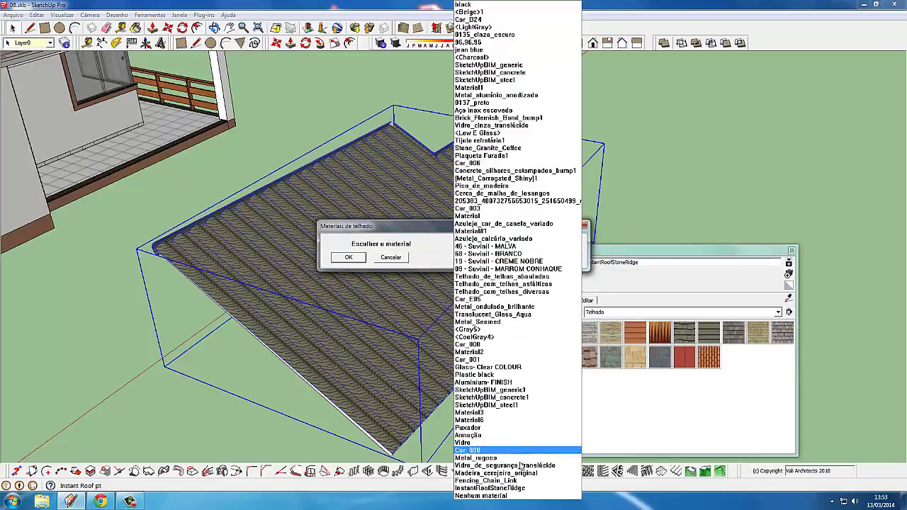
left_click(520, 488)
left_click(348, 257)
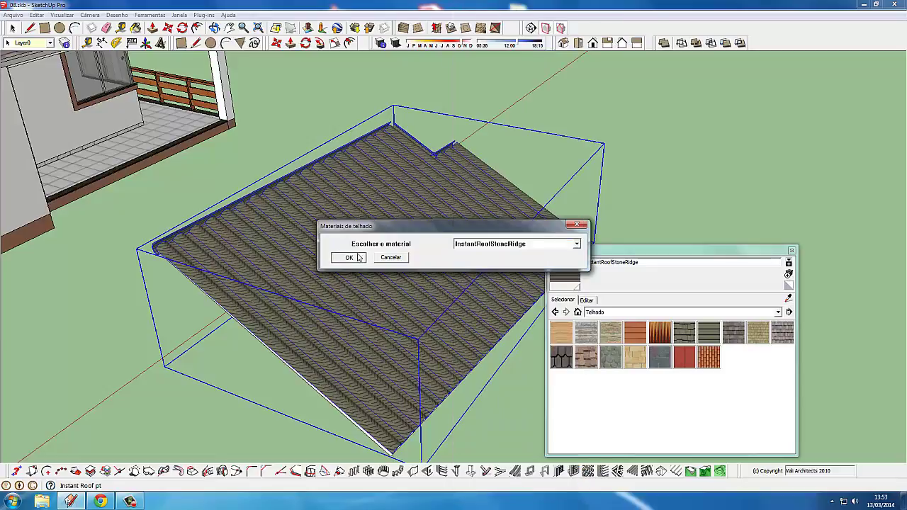
left_click(791, 250)
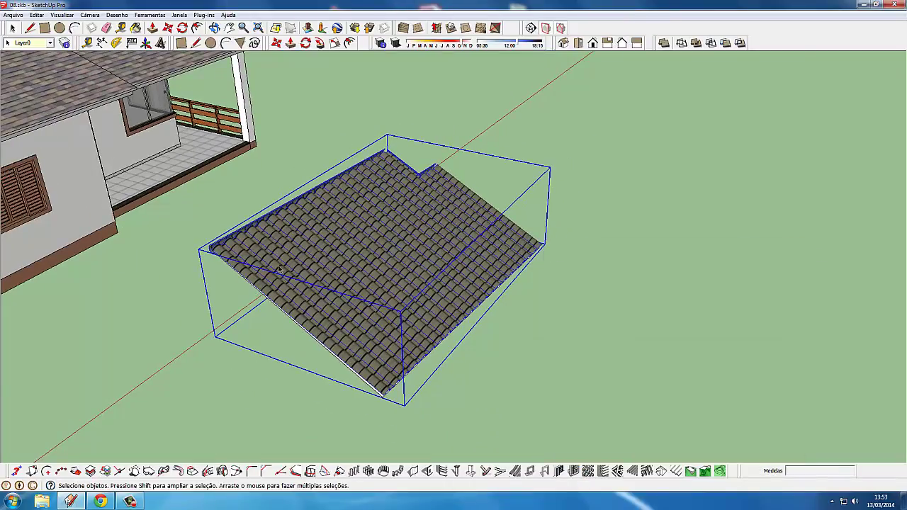
left_click_drag(496, 269, 401, 246)
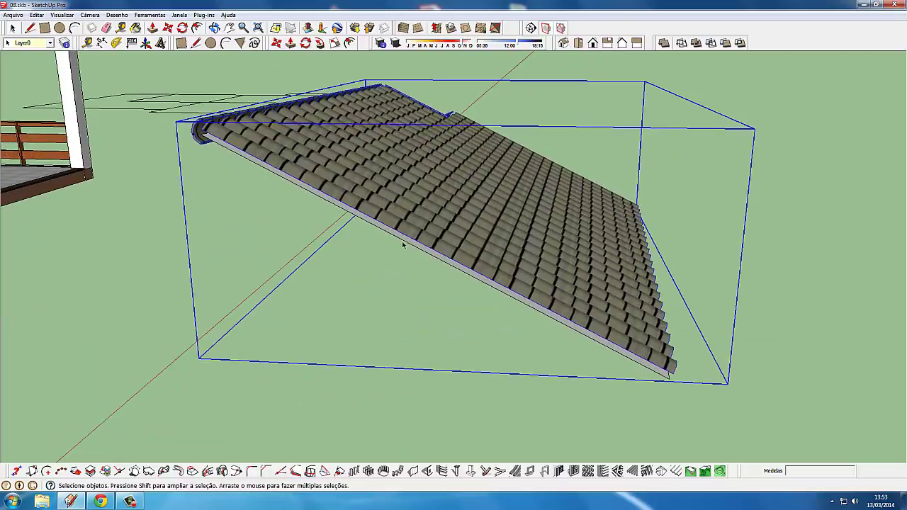
scroll("down", 3)
scroll("down", 3)
scroll("up", 3)
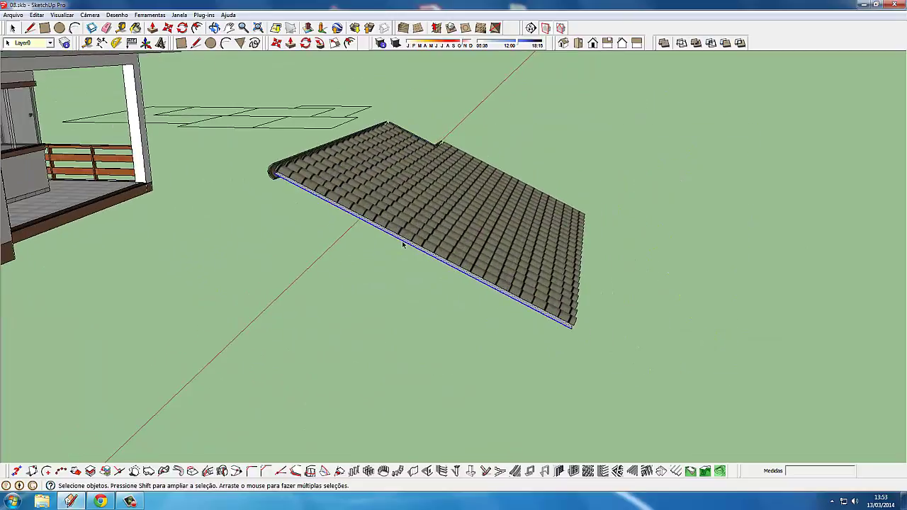
scroll("down", 3)
left_click(402, 244)
left_click_drag(403, 245, 376, 246)
scroll("up", 3)
key("m")
scroll("up", 3)
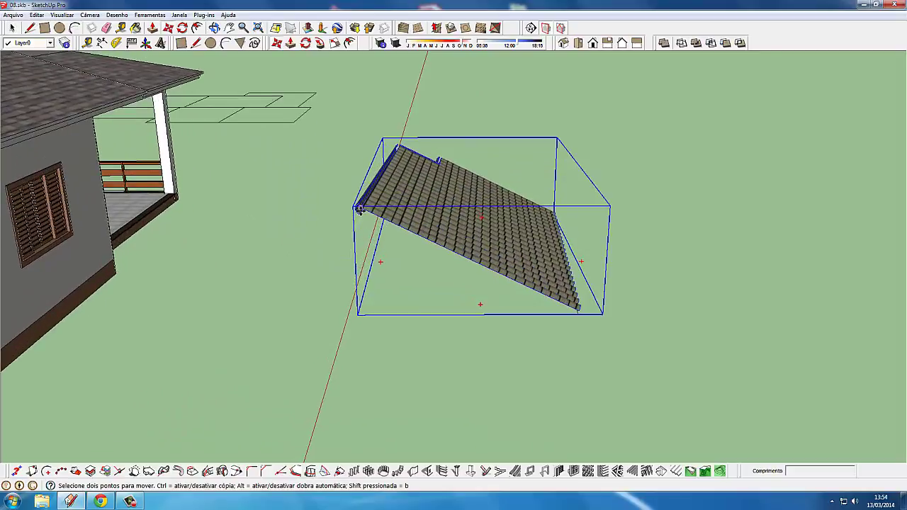
scroll("up", 3)
scroll("up", 3)
scroll("up", 3)
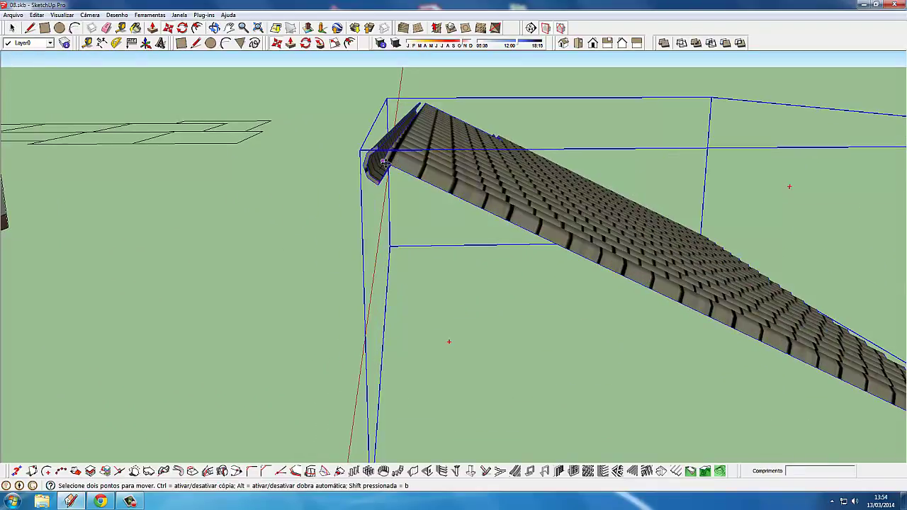
scroll("down", 3)
scroll("down", 3)
scroll("down", 3)
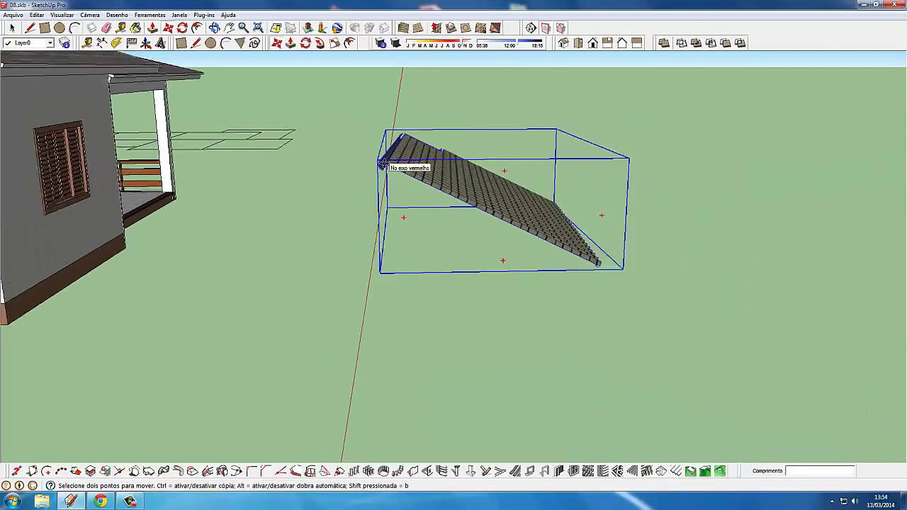
scroll("down", 3)
Move the tiled roof section by its corner onto the house's gable roof
left_click(378, 162)
left_click_drag(379, 162, 543, 248)
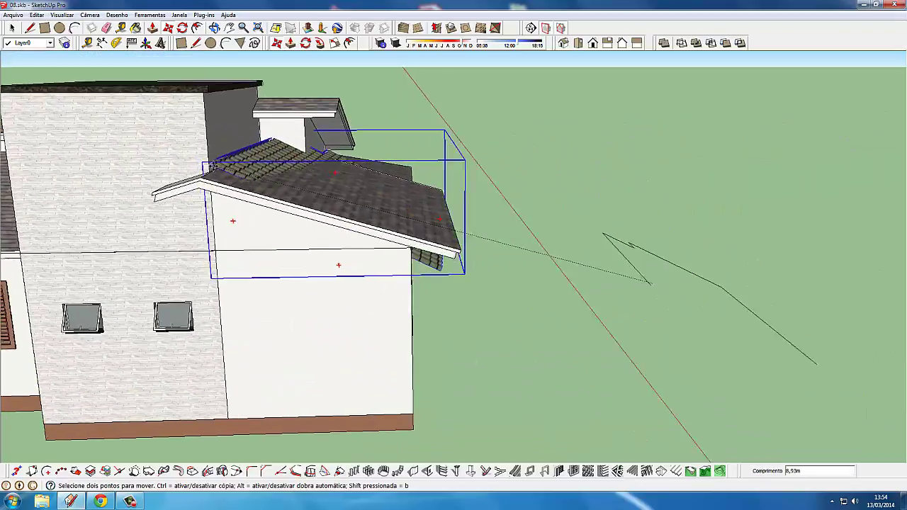
scroll("up", 3)
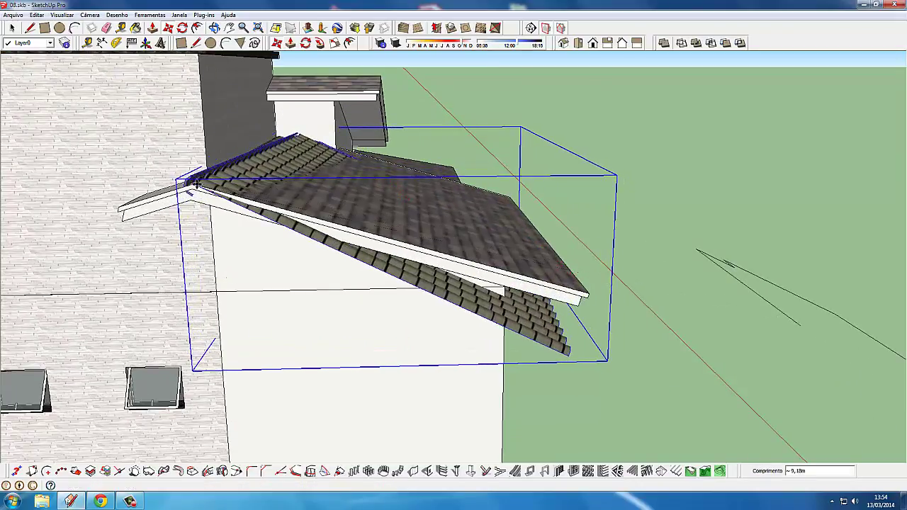
left_click_drag(223, 174, 217, 53)
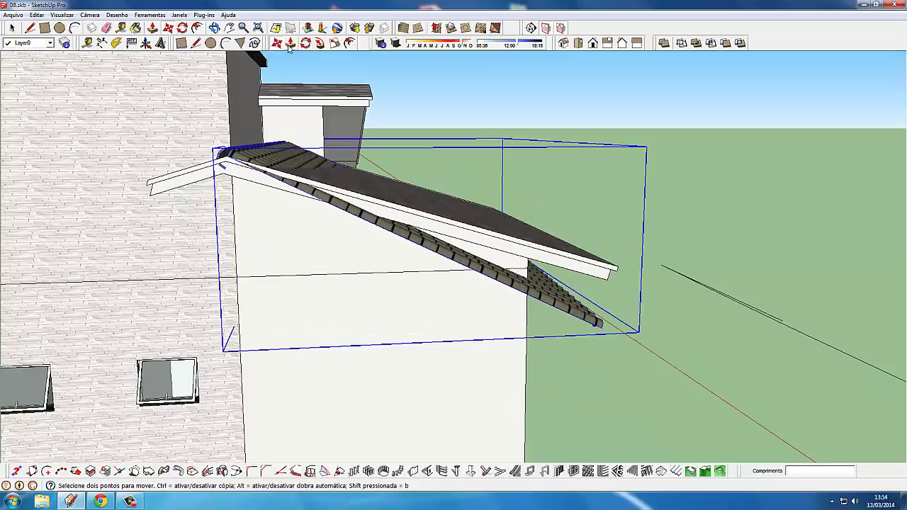
left_click(306, 43)
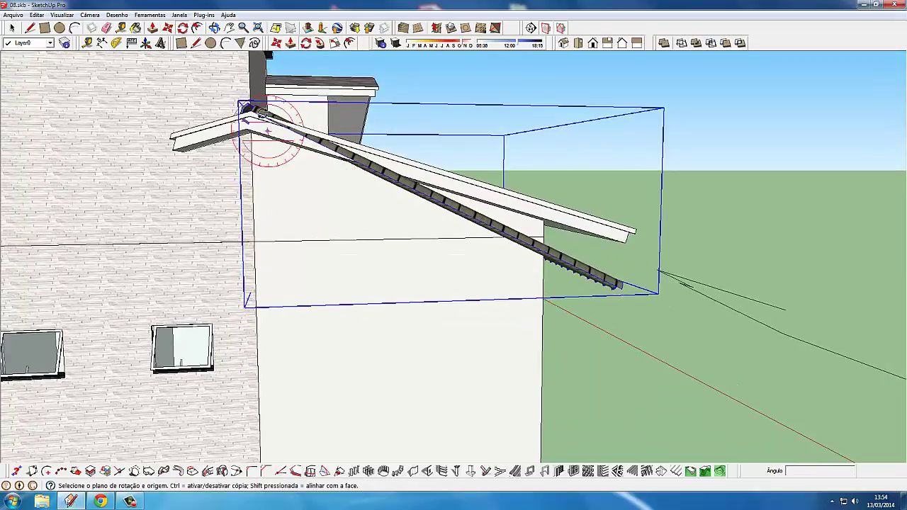
scroll("up", 3)
scroll("up", 3)
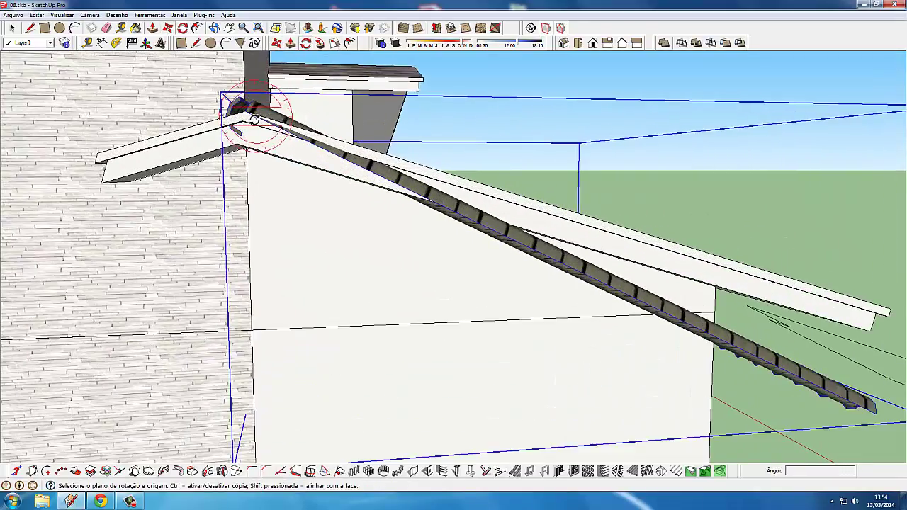
scroll("up", 3)
scroll("down", 3)
Rotate the roof section about its corner by about 9,7° to match the roof slope
left_click_drag(243, 110, 326, 159)
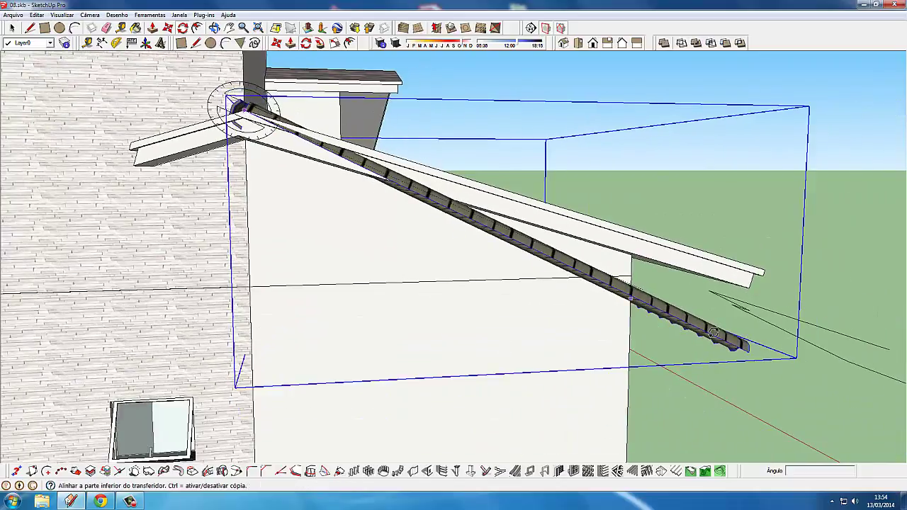
key("Escape")
scroll("up", 3)
scroll("up", 3)
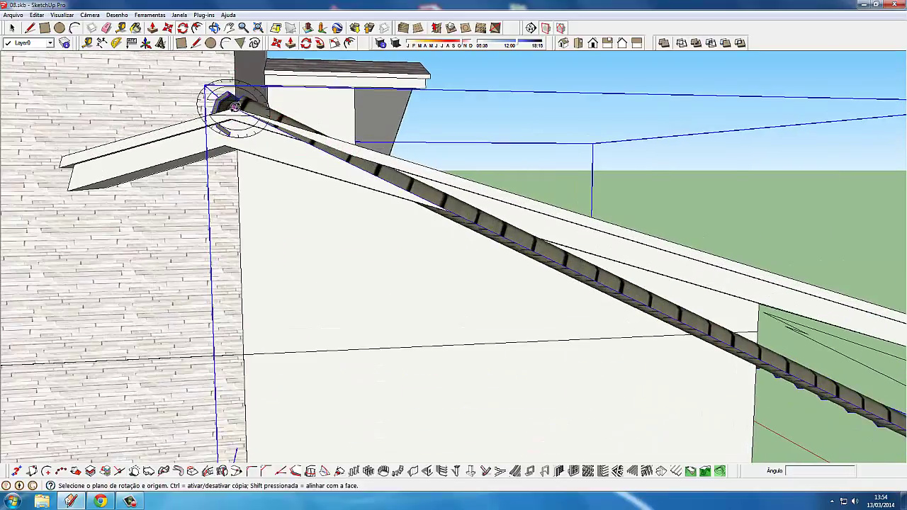
scroll("up", 3)
left_click_drag(238, 106, 246, 141)
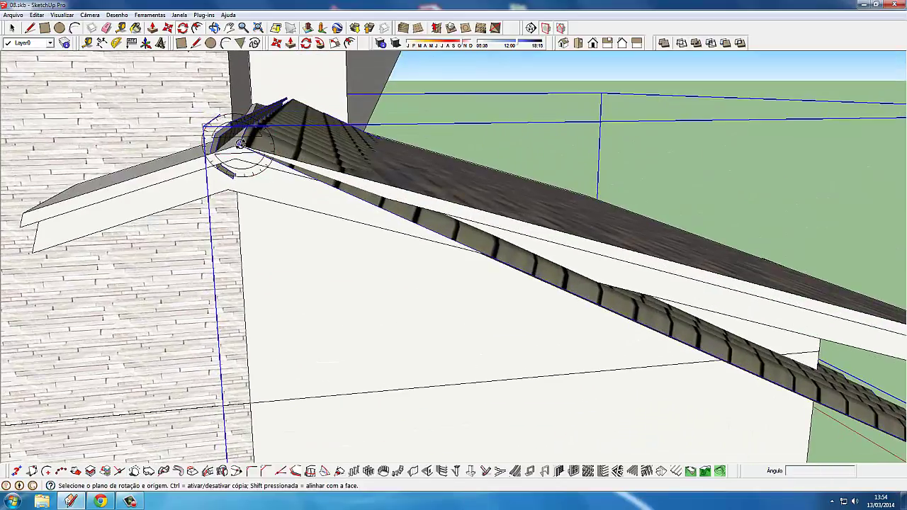
scroll("up", 3)
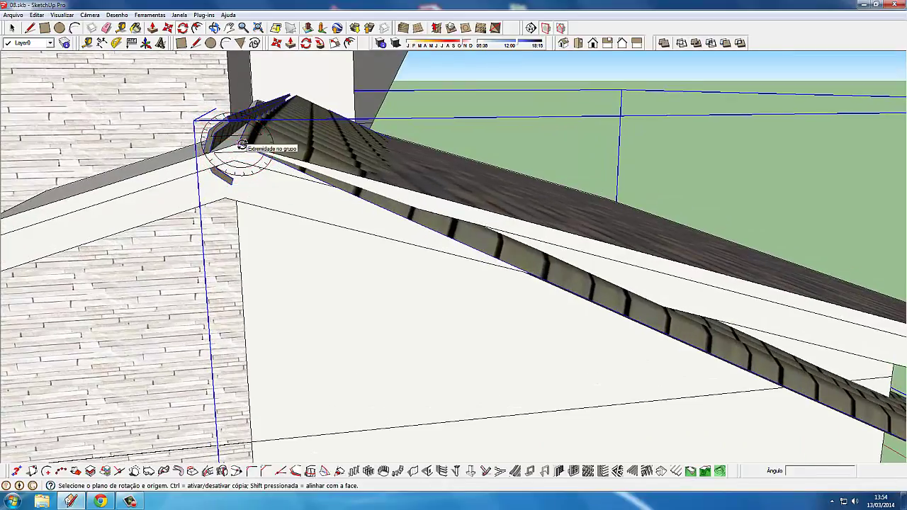
left_click(241, 149)
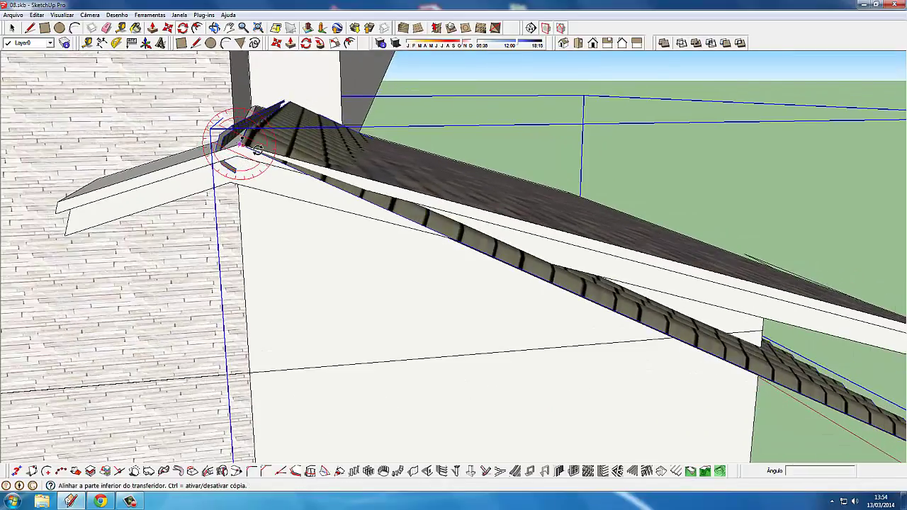
scroll("up", 3)
scroll("up", 3)
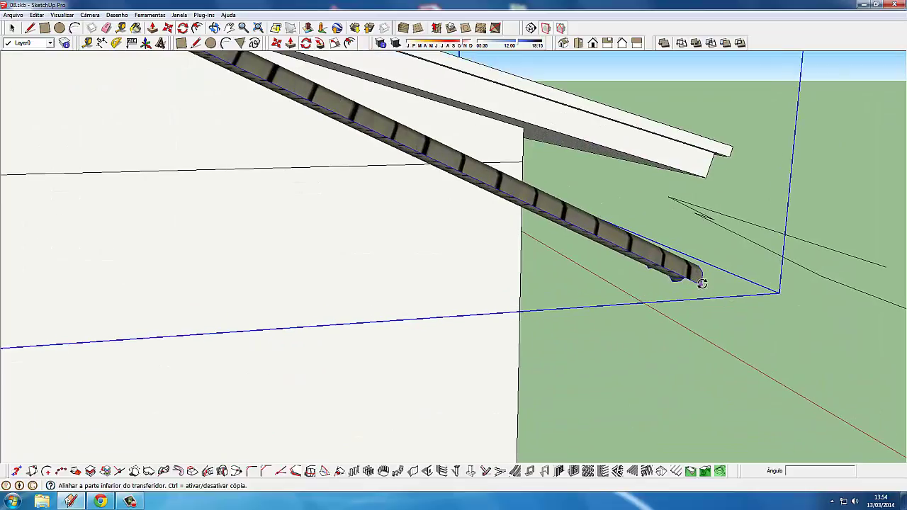
left_click(701, 282)
scroll("down", 3)
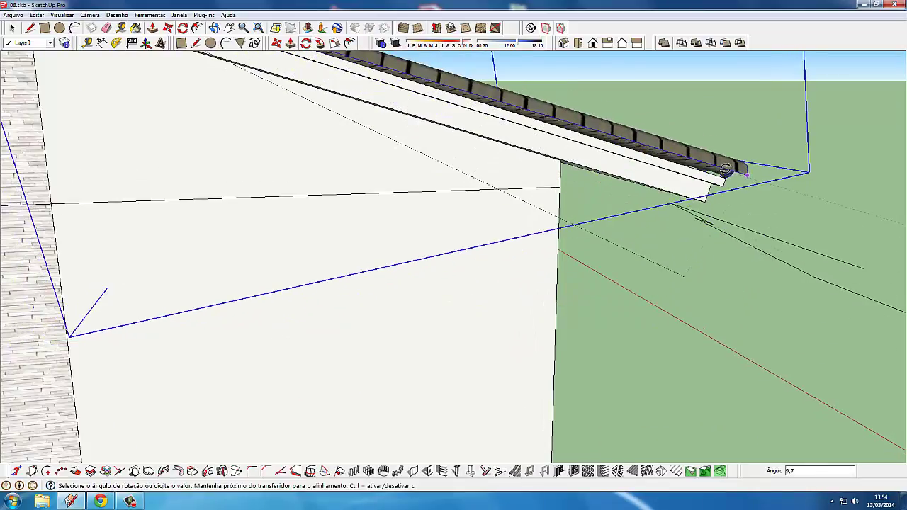
left_click(721, 170)
scroll("down", 3)
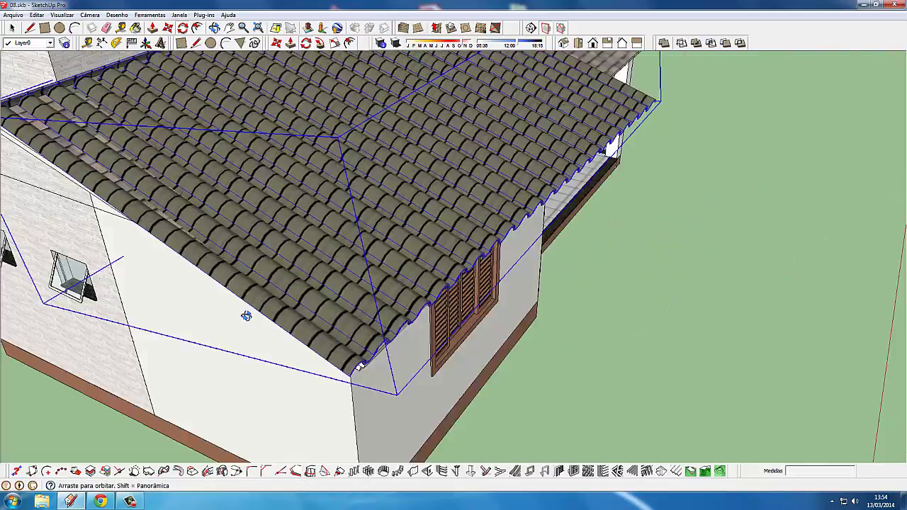
Start moving the roof section from its corner toward the house's eave
left_click_drag(211, 305, 325, 239)
key("m")
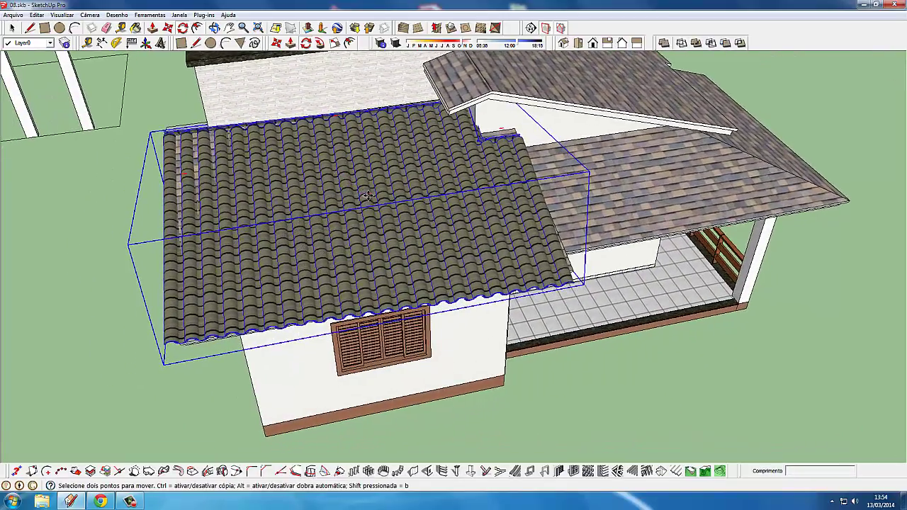
key("q")
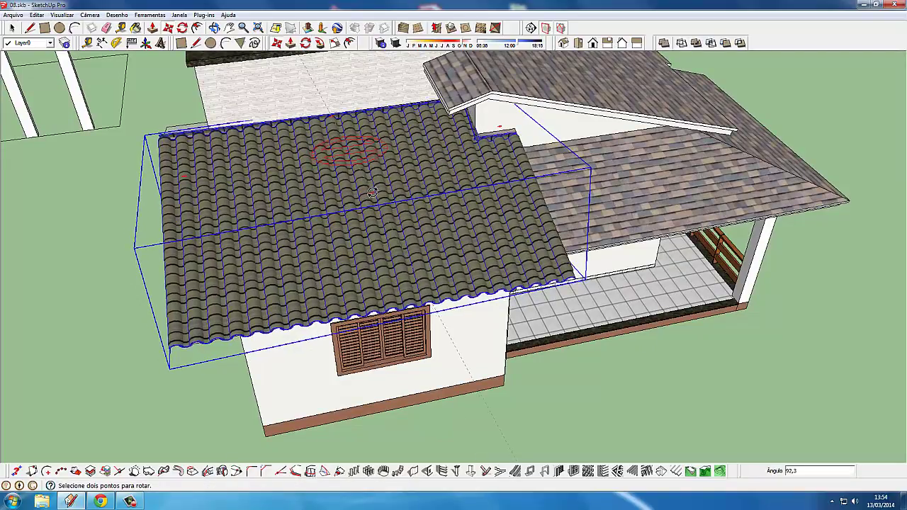
key("m")
scroll("up", 3)
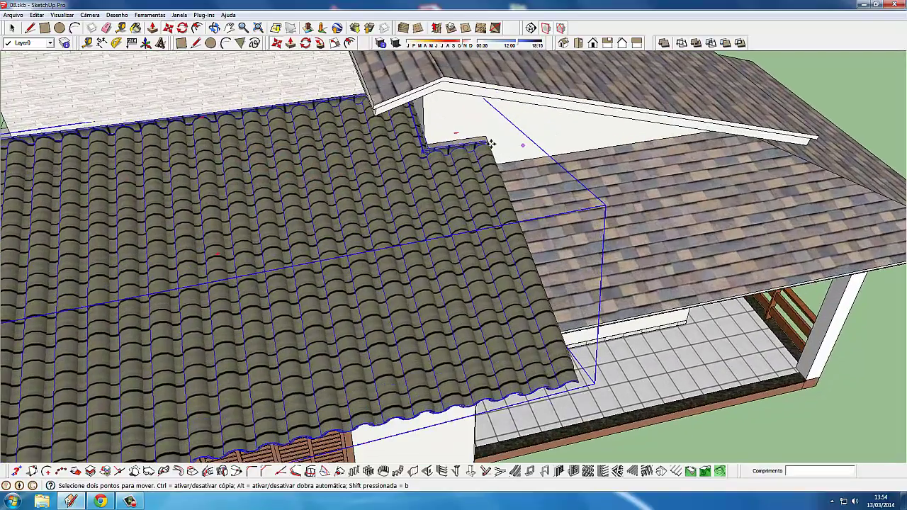
scroll("up", 3)
scroll("up", 3)
scroll("up", 3)
left_click(415, 162)
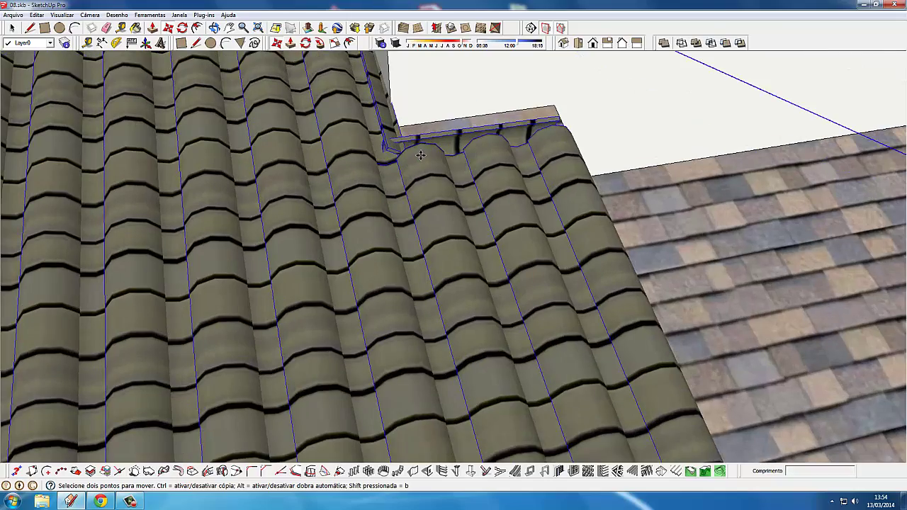
scroll("up", 3)
scroll("up", 3)
scroll("down", 3)
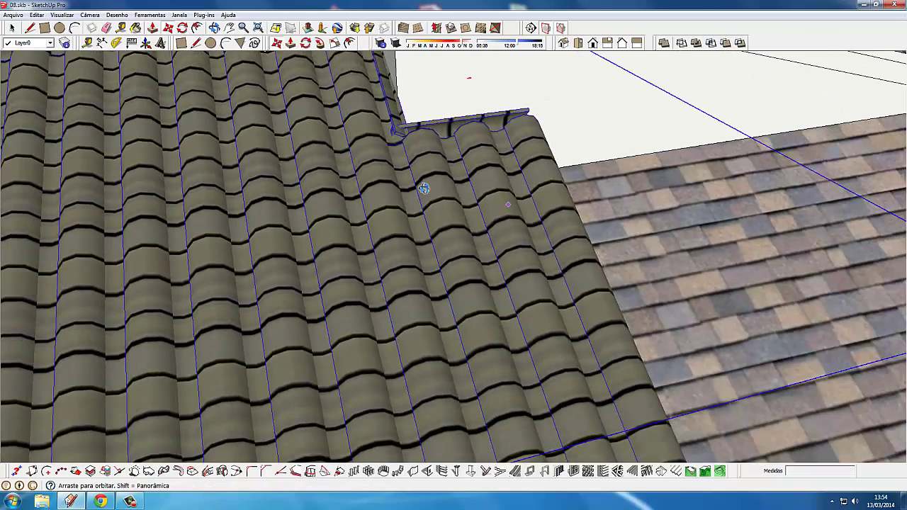
Fit the curved end tile piece against the roof edge and check the tiled roof
left_click_drag(425, 189, 453, 213)
scroll("up", 3)
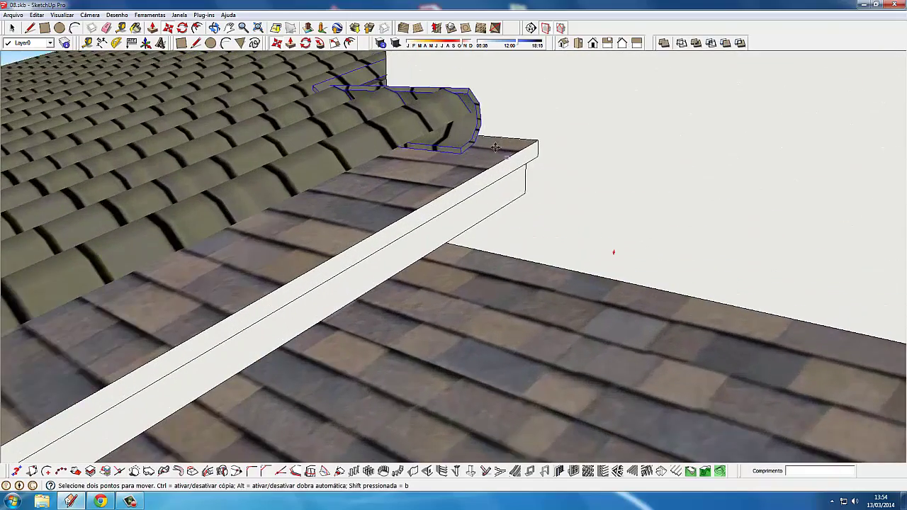
left_click_drag(470, 136, 365, 141)
left_click(364, 142)
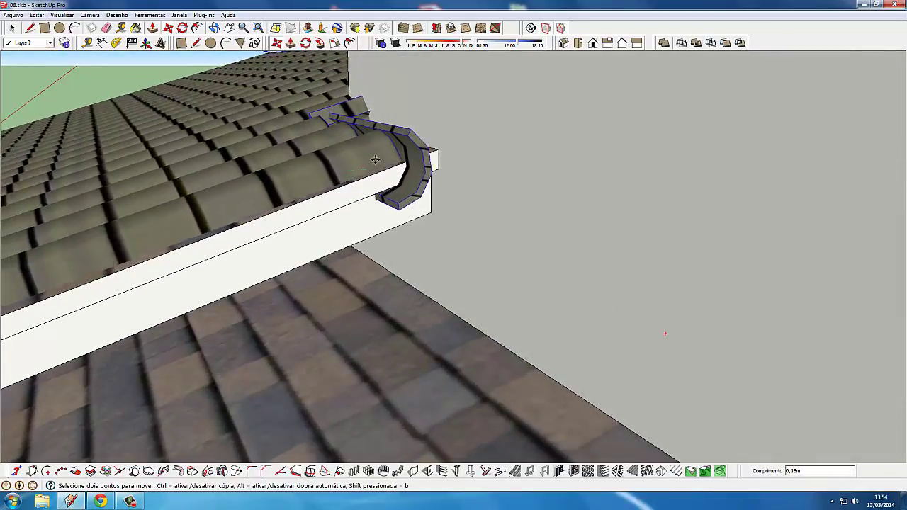
left_click_drag(383, 171, 374, 249)
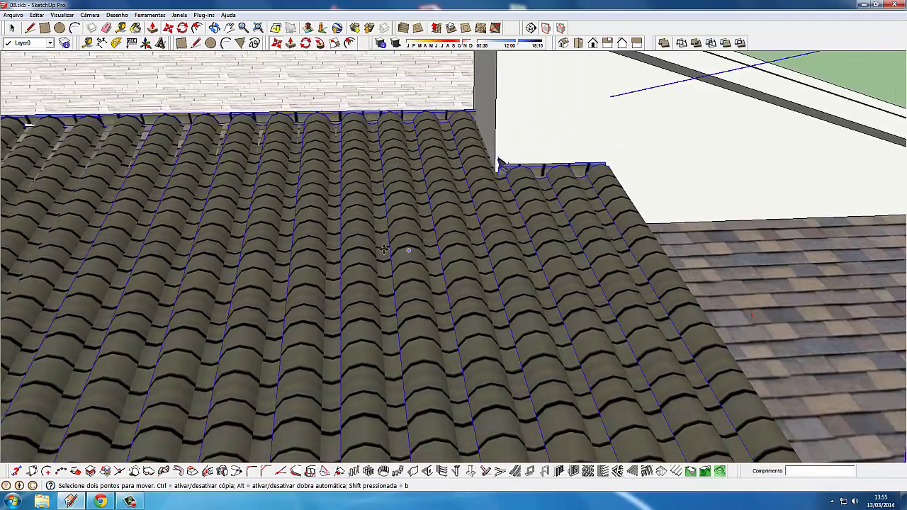
scroll("down", 3)
left_click_drag(374, 248, 332, 227)
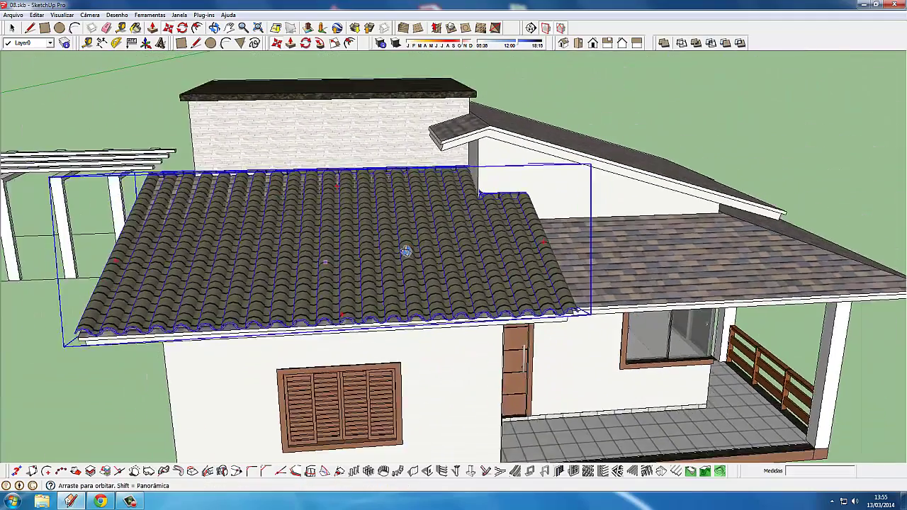
left_click(14, 29)
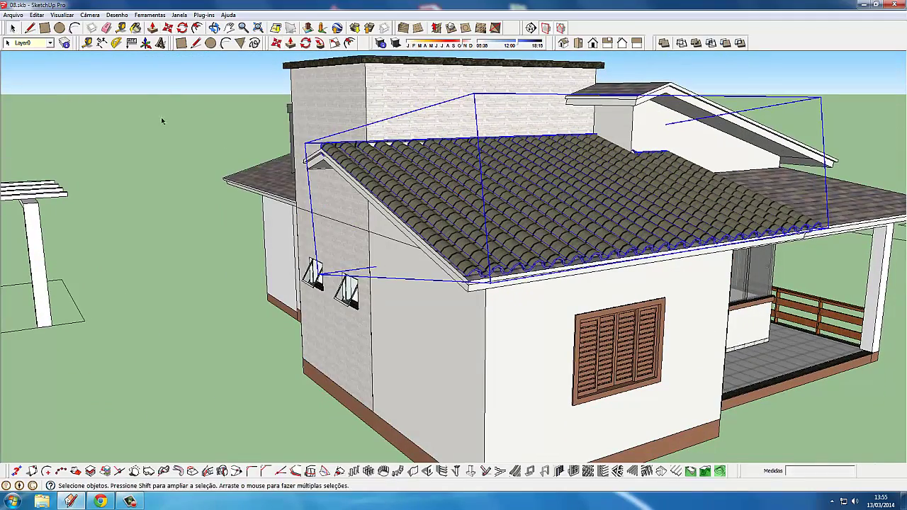
scroll("down", 3)
left_click_drag(439, 298, 479, 371)
scroll("up", 3)
left_click(286, 206)
scroll("down", 3)
left_click_drag(417, 364, 404, 373)
scroll("down", 3)
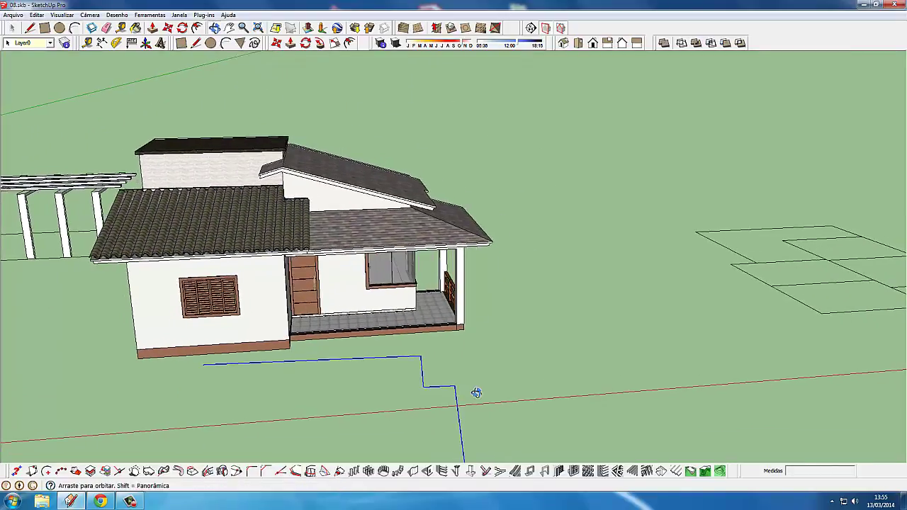
scroll("down", 3)
scroll("down", 3)
scroll("down", 3)
scroll("up", 3)
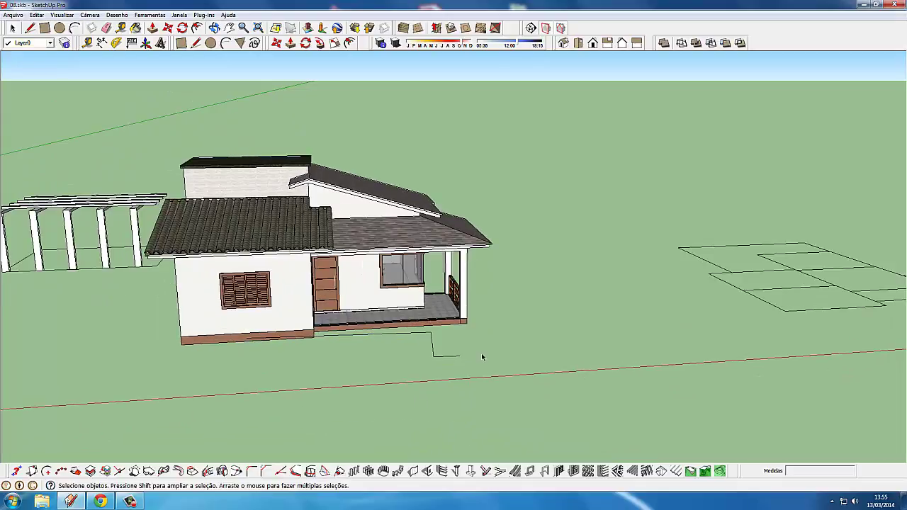
left_click_drag(480, 354, 395, 381)
scroll("up", 3)
scroll("up", 3)
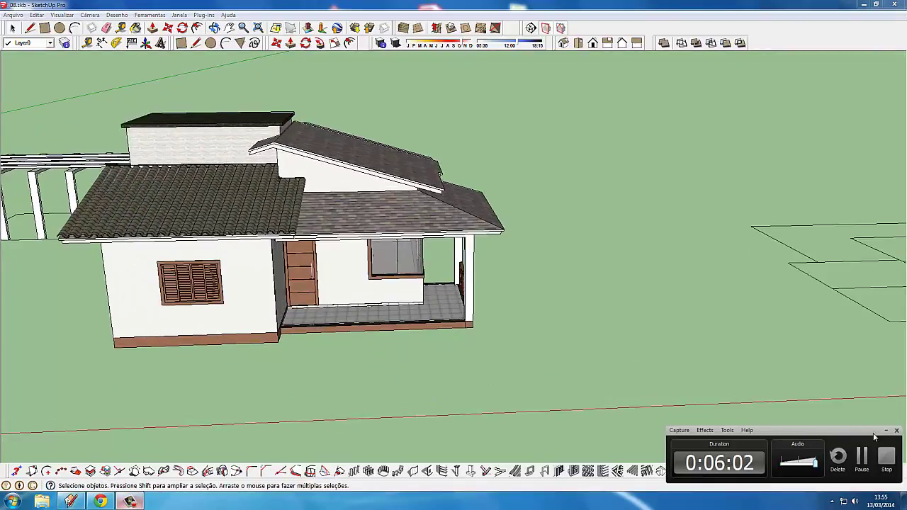
left_click(885, 430)
left_click_drag(578, 323, 369, 236)
scroll("up", 3)
scroll("up", 3)
scroll("up", 3)
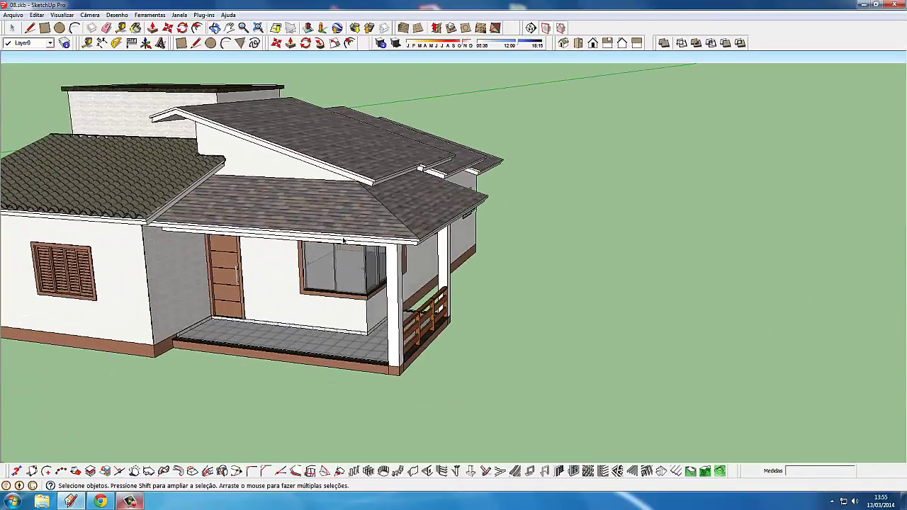
scroll("up", 3)
scroll("down", 3)
scroll("down", 3)
left_click_drag(345, 241, 623, 310)
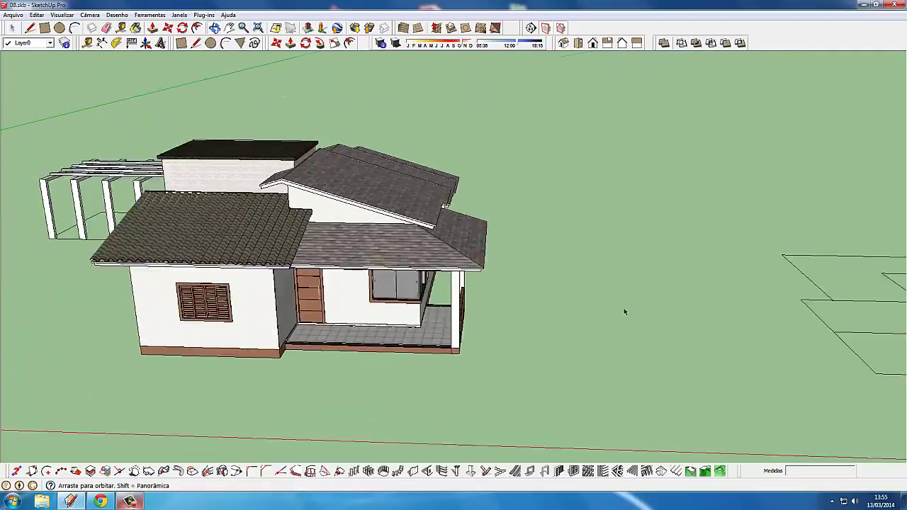
scroll("up", 3)
scroll("down", 3)
scroll("up", 3)
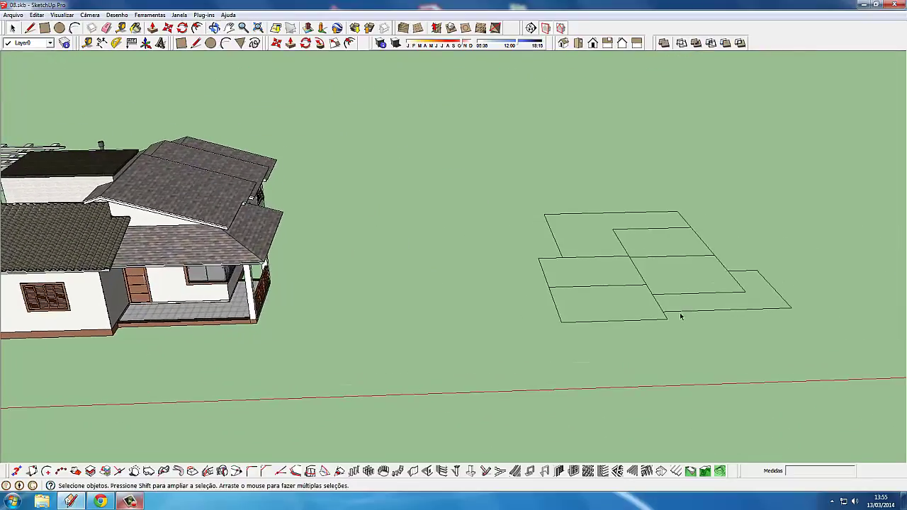
scroll("up", 3)
Close the ground outline's corner with a line and delete the extra left rectangular face
left_click(30, 28)
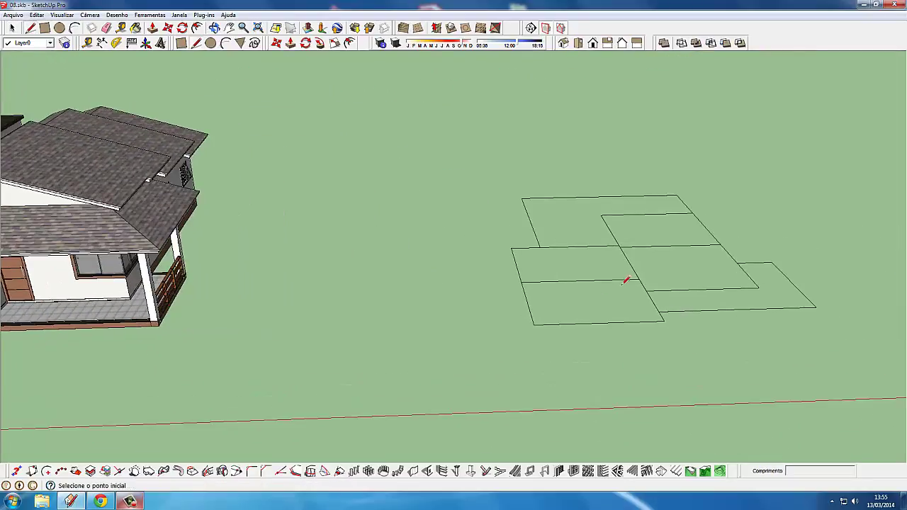
left_click(646, 291)
left_click(654, 309)
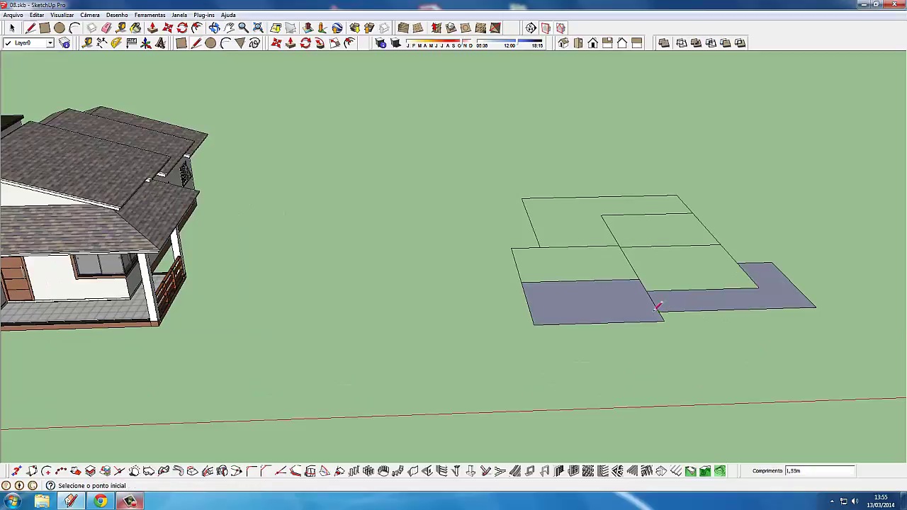
left_click(13, 28)
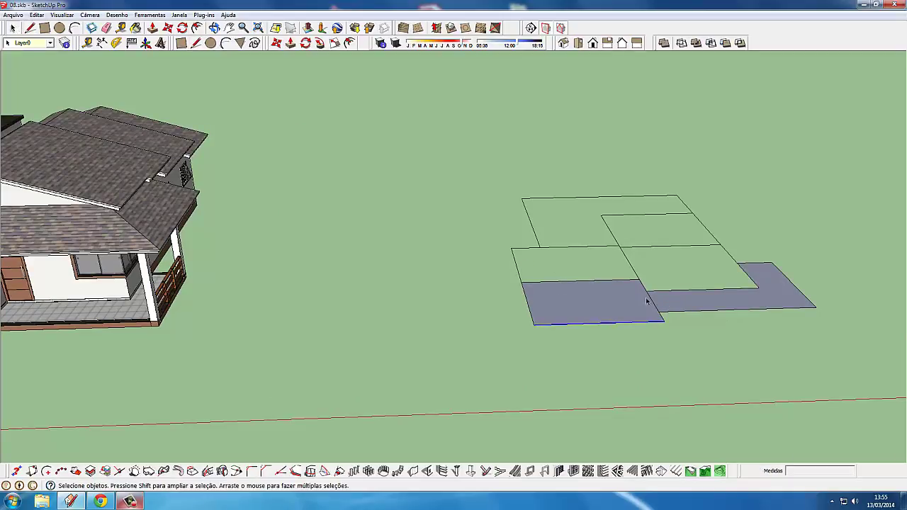
left_click(624, 299)
key("Delete")
Place a copy of the L-shaped face to the left of the ground outline
left_click(696, 302)
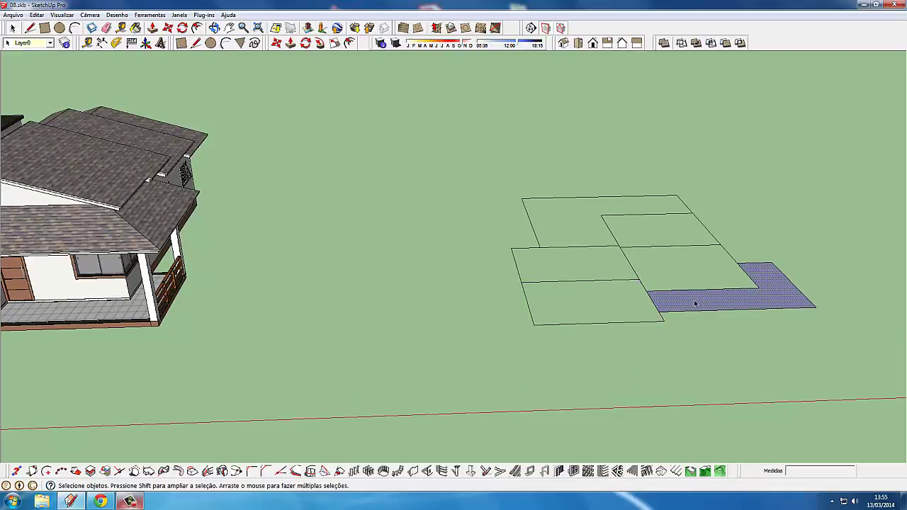
key("m")
left_click(659, 311)
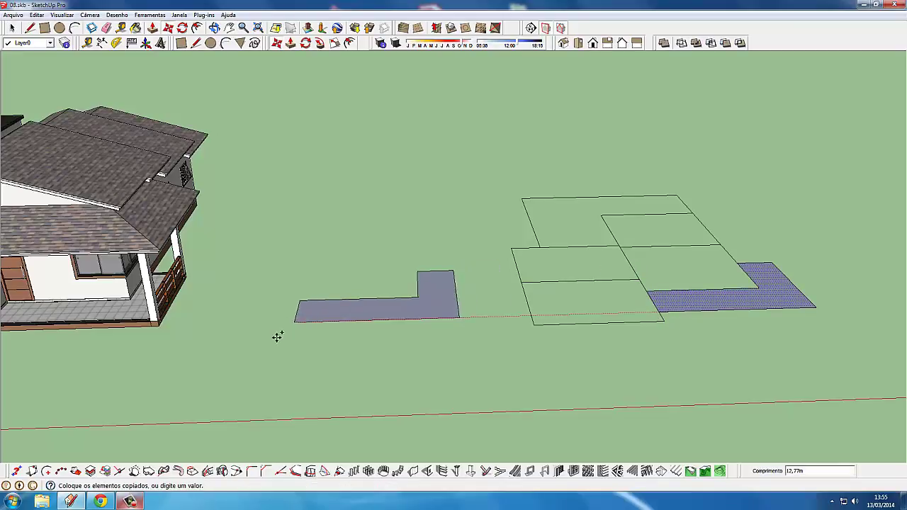
left_click(273, 333)
left_click_drag(281, 320, 31, 86)
key("space")
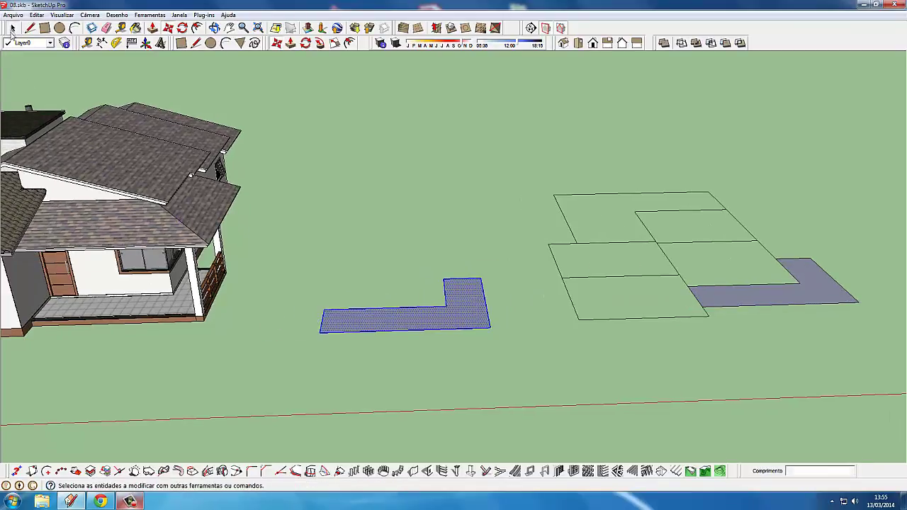
scroll("up", 3)
scroll("up", 3)
left_click_drag(253, 263, 168, 68)
left_click(101, 43)
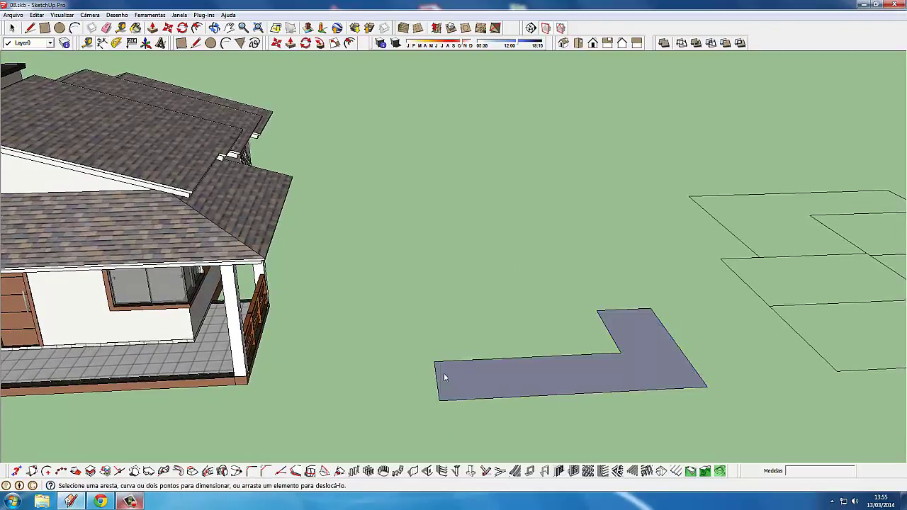
Dimension the copied face's left edge (1,55m) and its leg's top edge (1,40m)
left_click(434, 363)
left_click(439, 401)
left_click(393, 401)
left_click(597, 311)
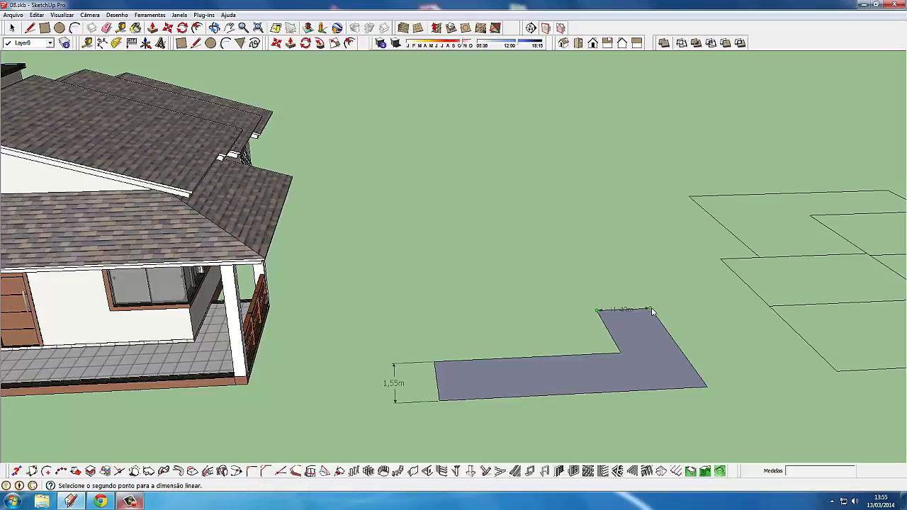
left_click(651, 307)
left_click(639, 289)
left_click_drag(639, 289, 534, 335)
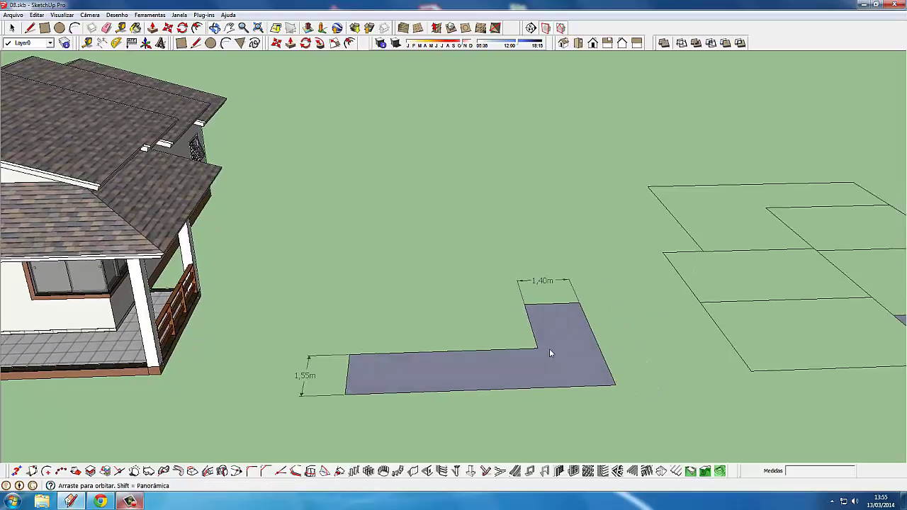
scroll("up", 3)
Move the inner edge so the leg's top width becomes 1,55m
key("space")
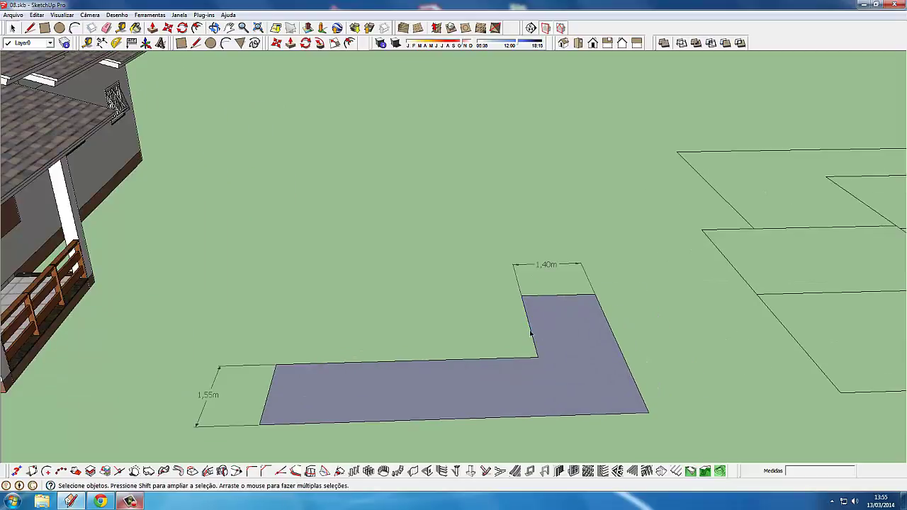
key("m")
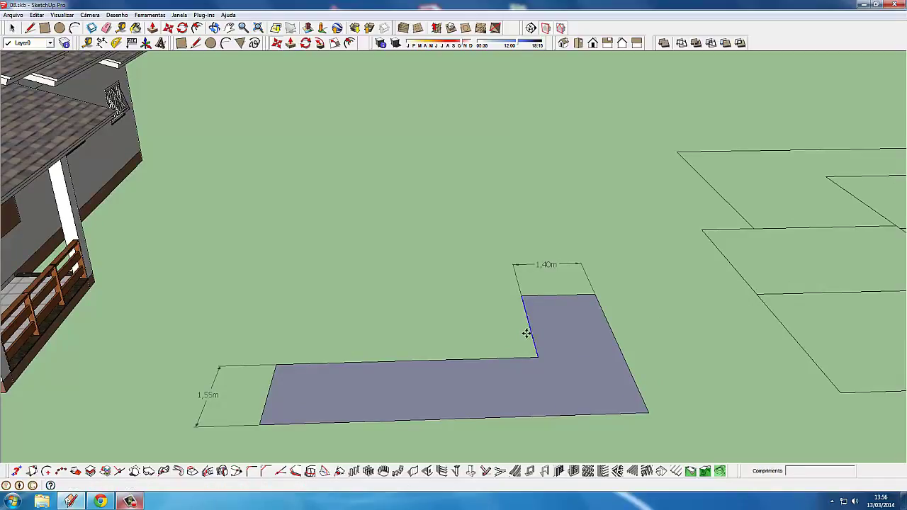
left_click_drag(528, 335, 520, 334)
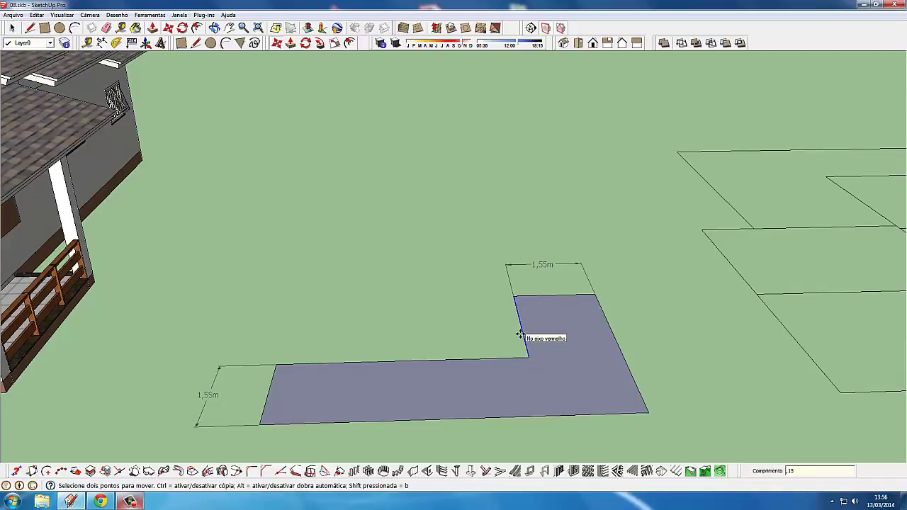
left_click_drag(520, 333, 519, 333)
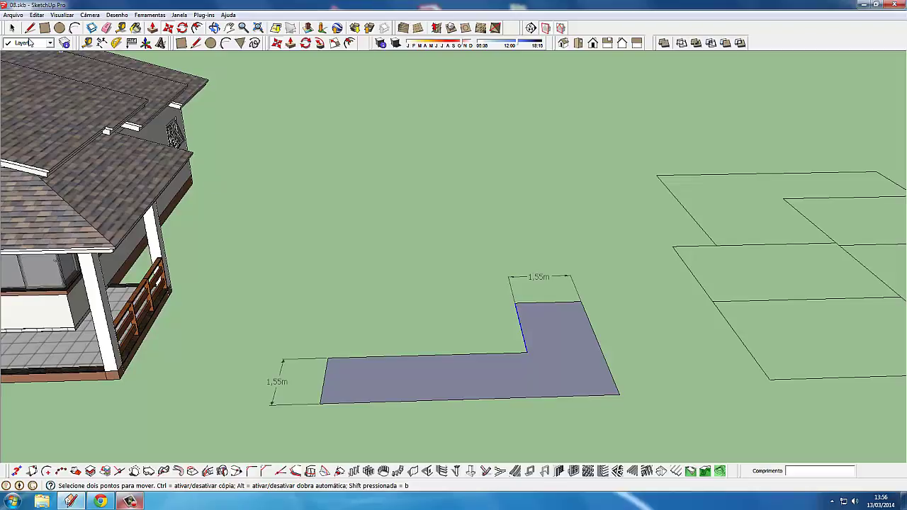
key("space")
left_click_drag(279, 375, 438, 341)
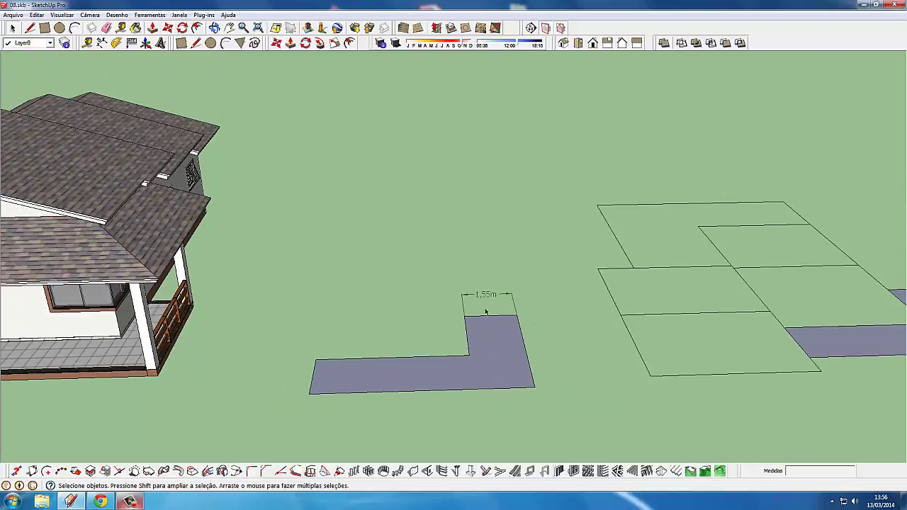
Reposition the L-face's bottom edge and move its right edge 3 to widen it
left_click_drag(486, 391, 531, 378)
key("m")
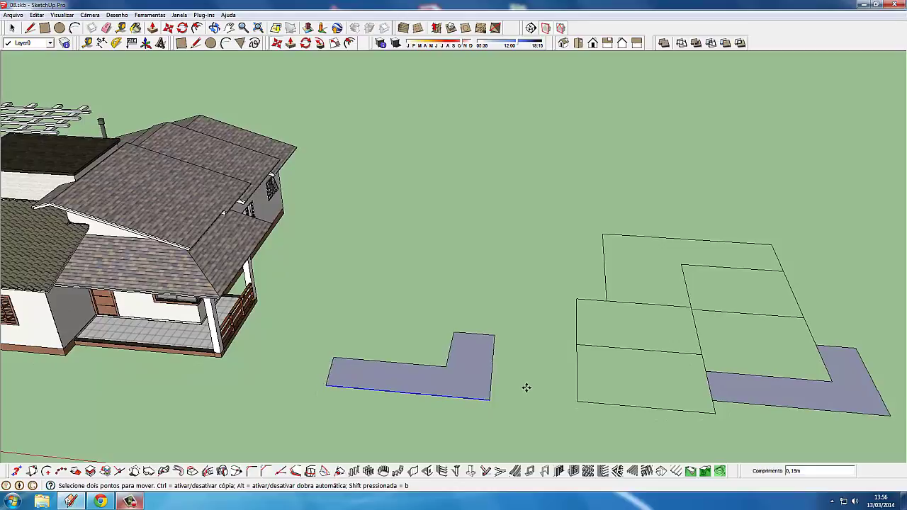
left_click(526, 385)
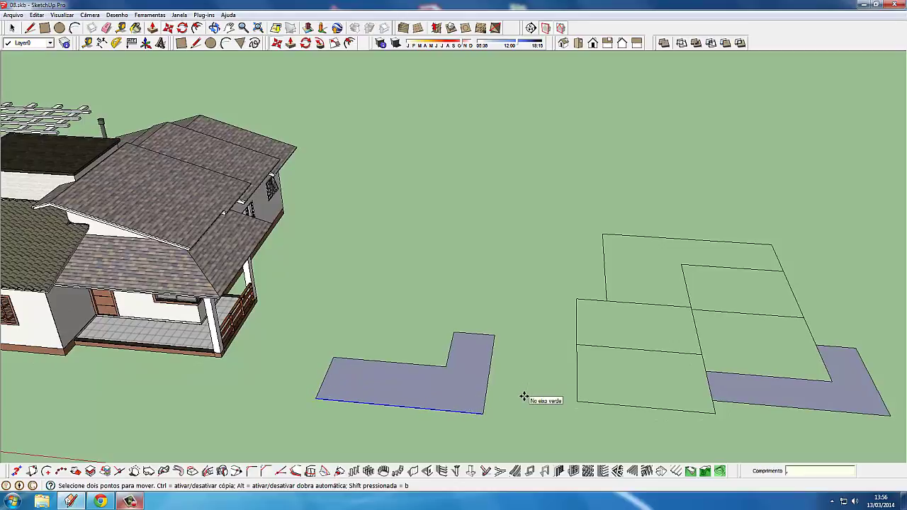
type("7")
key("Return")
scroll("up", 3)
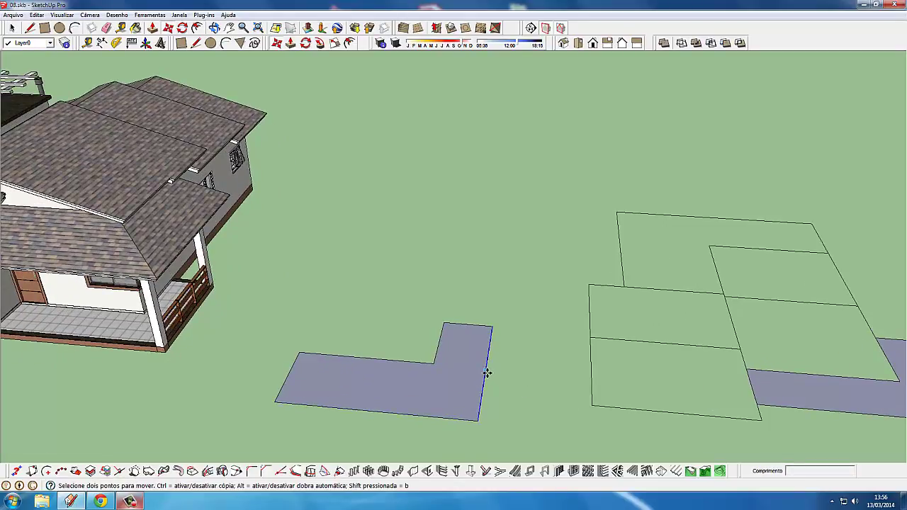
left_click(494, 374)
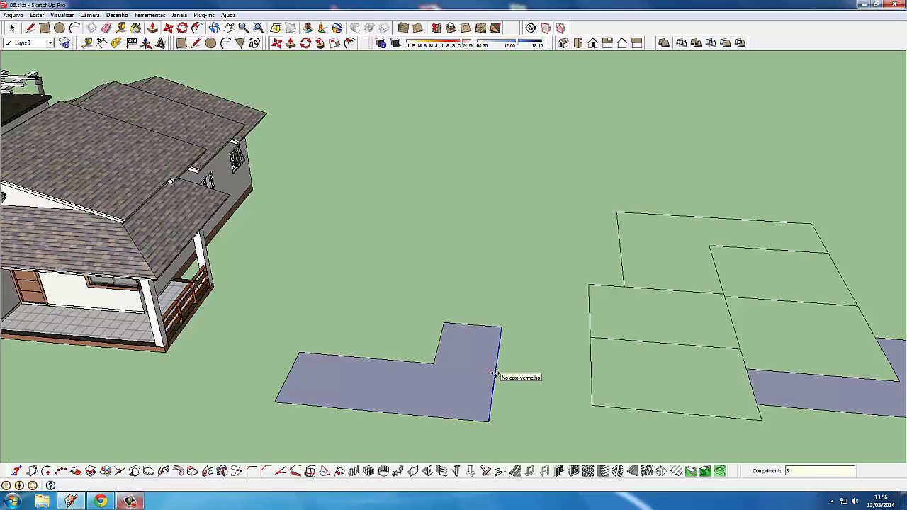
type("3")
key("Return")
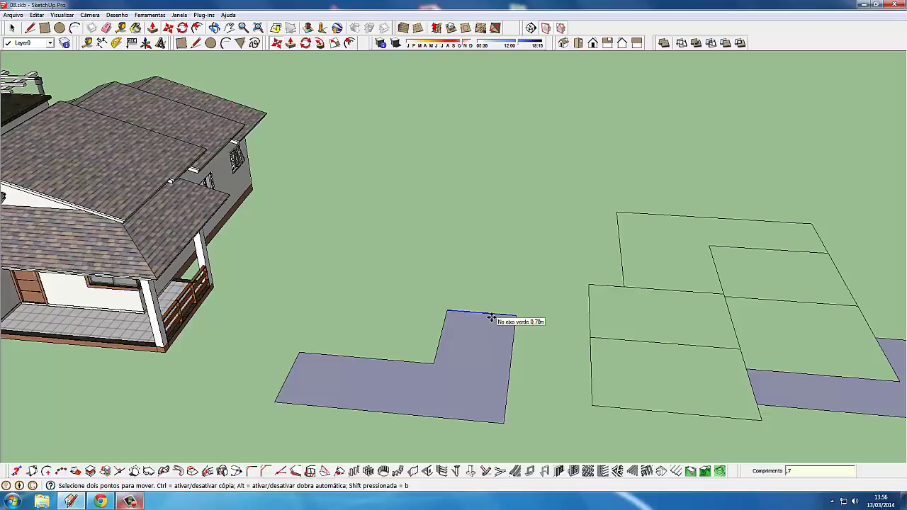
key("Return")
left_click(29, 29)
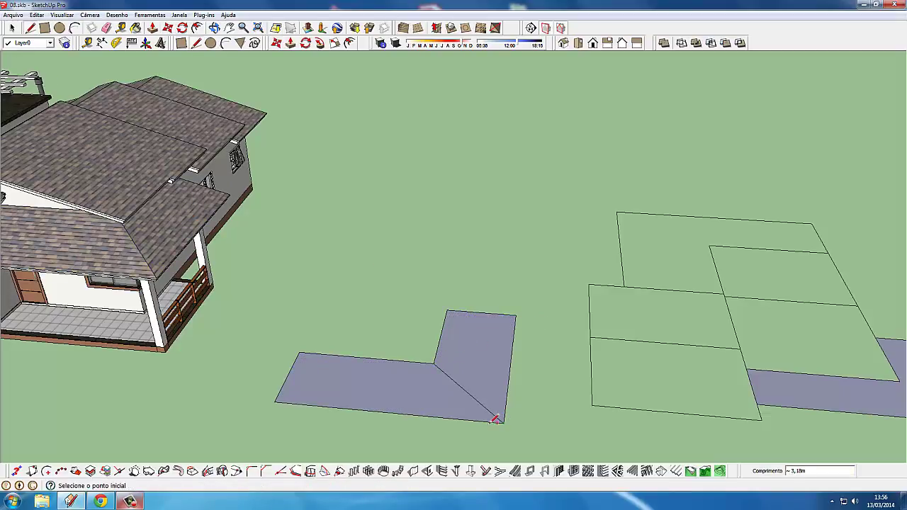
left_click_drag(495, 419, 476, 359)
Move a copy of one half of the L-shaped face off to the side
left_click(16, 28)
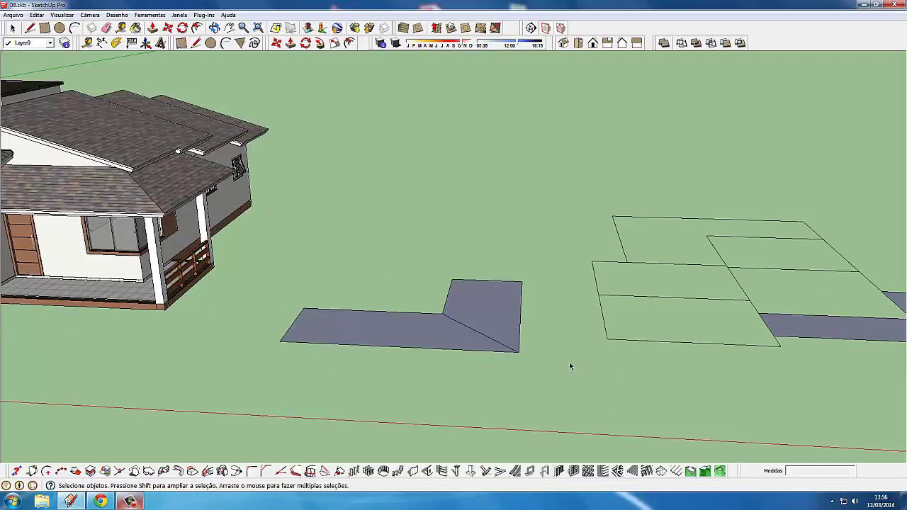
left_click_drag(569, 362, 365, 393)
left_click(296, 358)
left_click_drag(296, 357, 279, 360)
scroll("up", 3)
left_click(296, 366)
left_click(294, 353)
key("m")
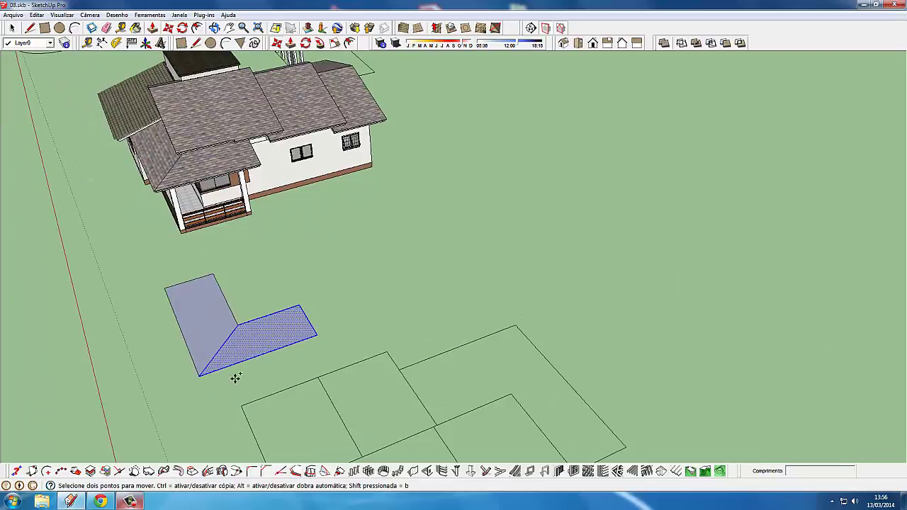
left_click(235, 376)
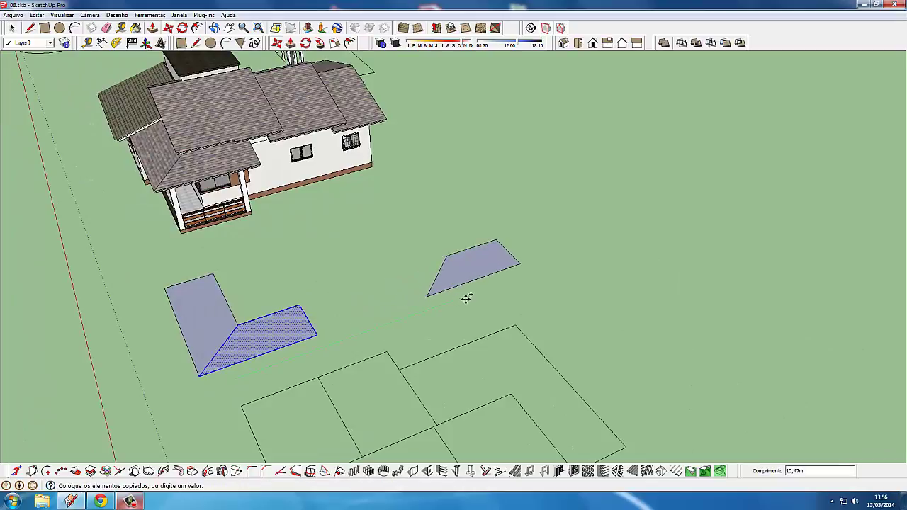
left_click(465, 298)
left_click_drag(348, 340, 220, 413)
Delete the upright arm of the L, leaving the lower trapezoid face selected with its edges
left_click(12, 27)
scroll("up", 3)
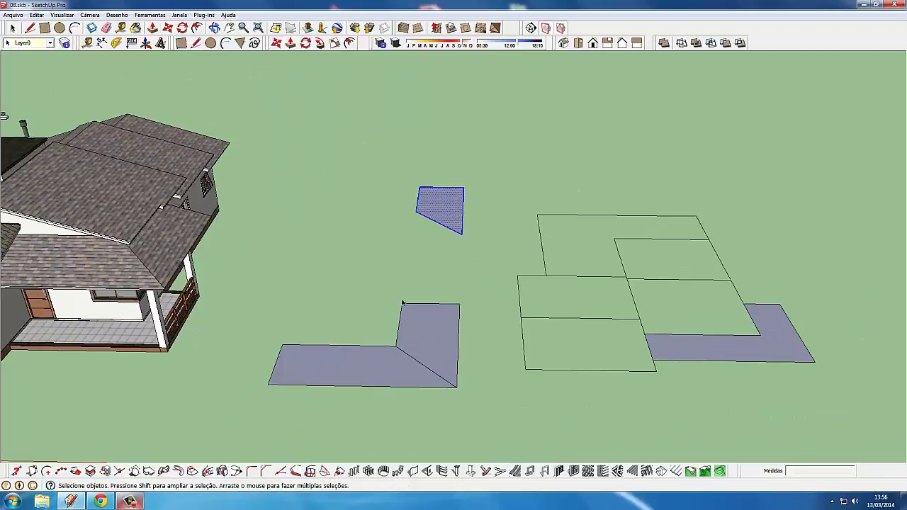
left_click(432, 333)
scroll("up", 3)
key("Delete")
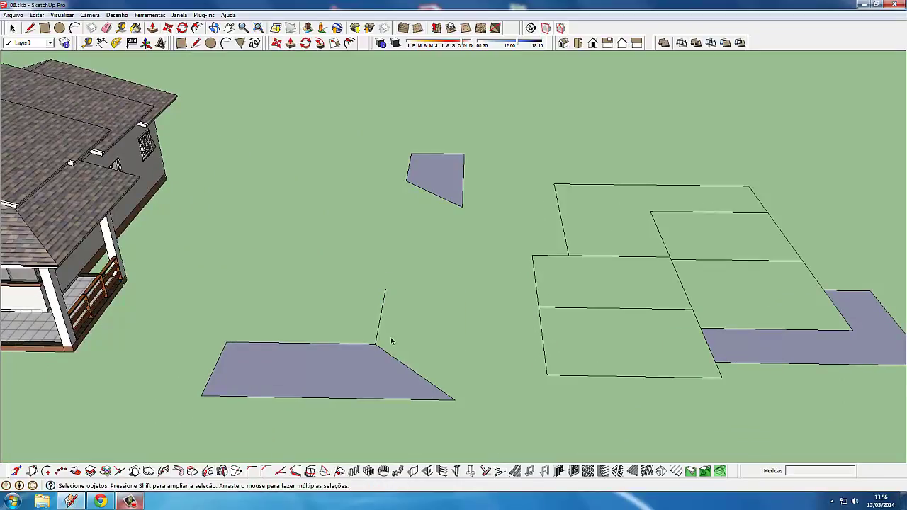
left_click_drag(392, 356, 358, 349)
left_click(363, 361)
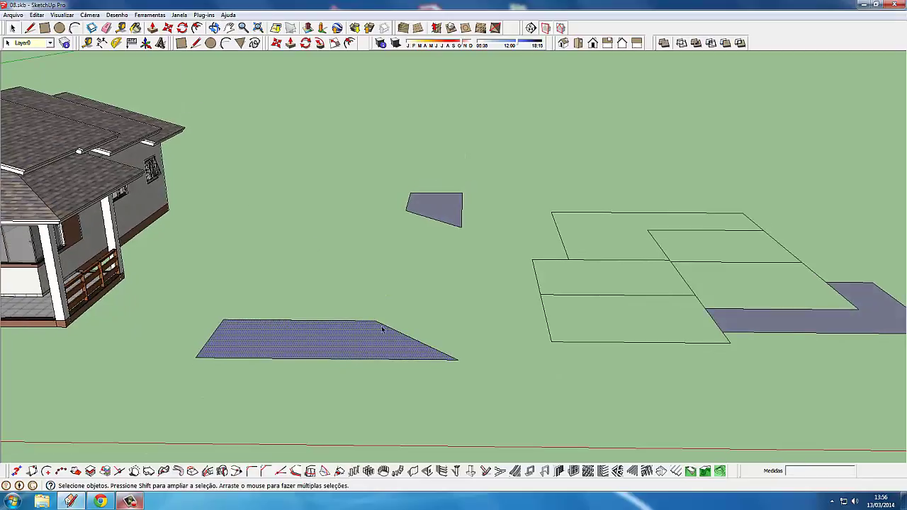
double_click(323, 338)
left_click_drag(312, 368, 533, 364)
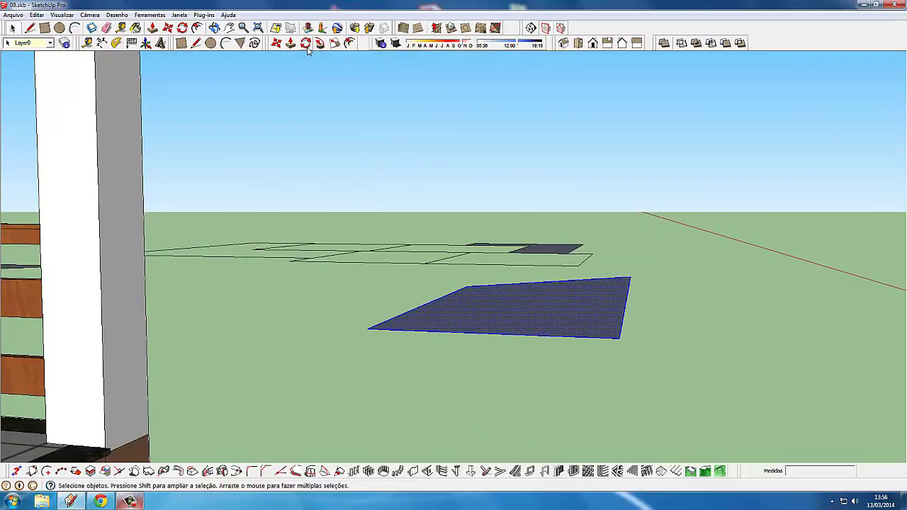
Start rotating the trapezoid about its edge, then cancel the attempt
left_click_drag(679, 354, 694, 347)
key("q")
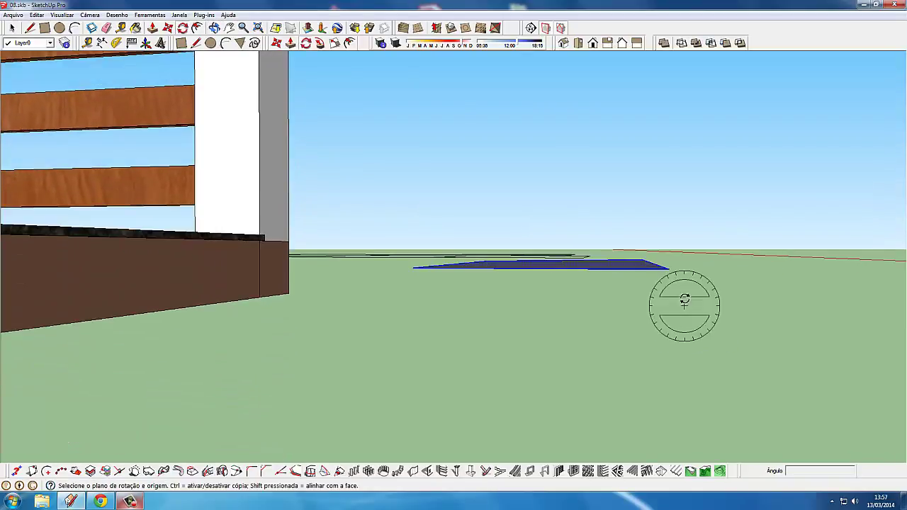
left_click_drag(668, 268, 436, 264)
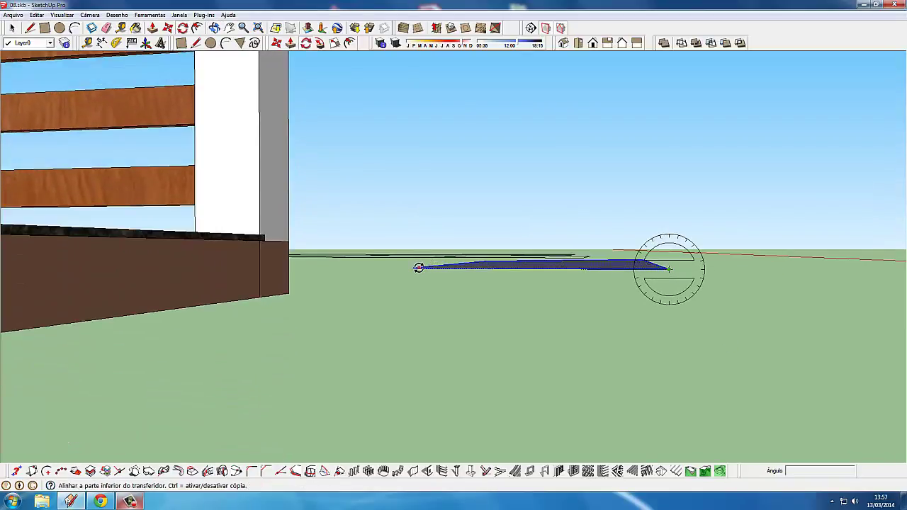
left_click(416, 267)
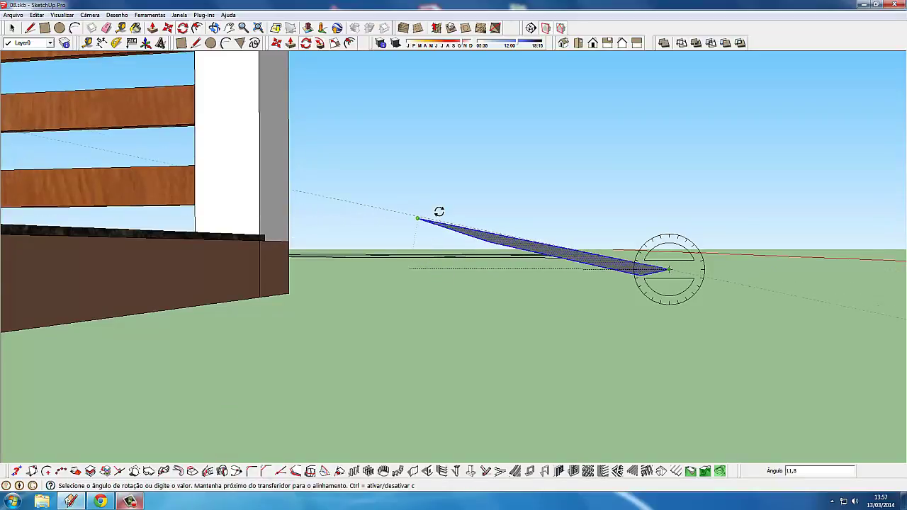
left_click_drag(477, 259, 527, 298)
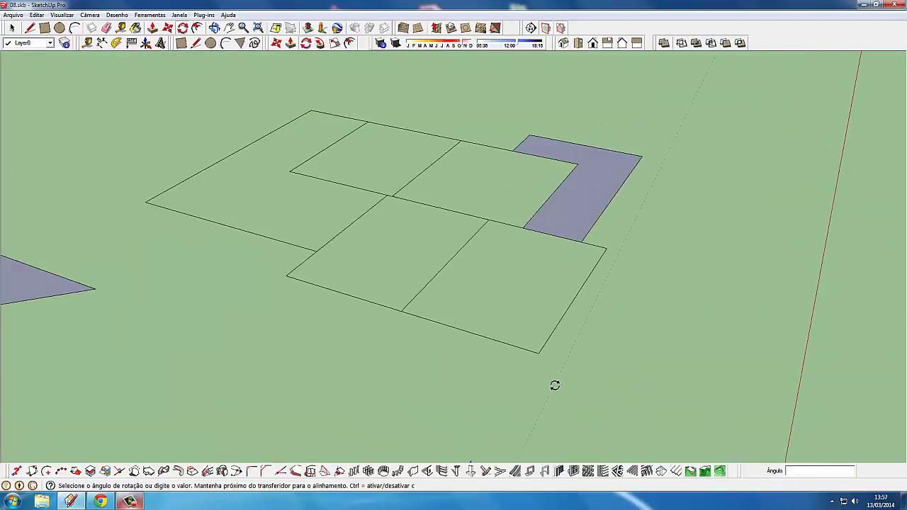
left_click_drag(555, 385, 559, 249)
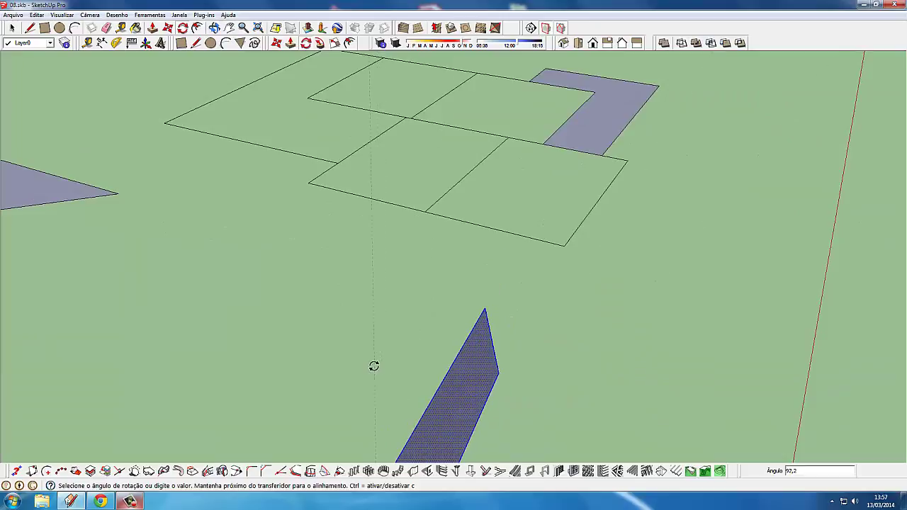
key("Escape")
left_click_drag(385, 375, 469, 354)
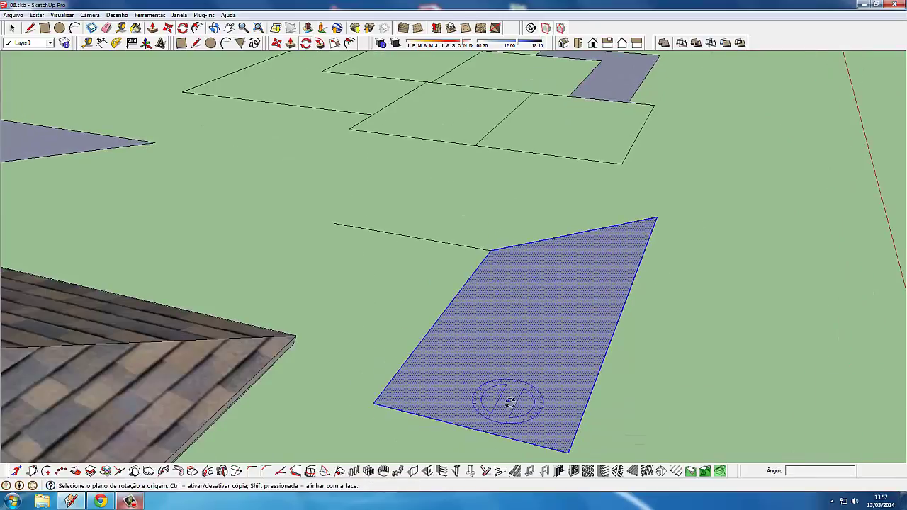
left_click_drag(514, 406, 525, 307)
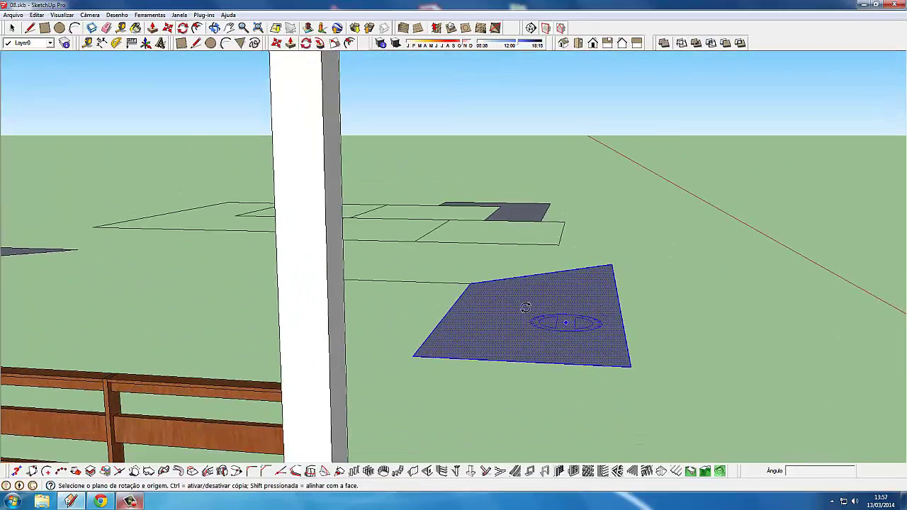
left_click(14, 30)
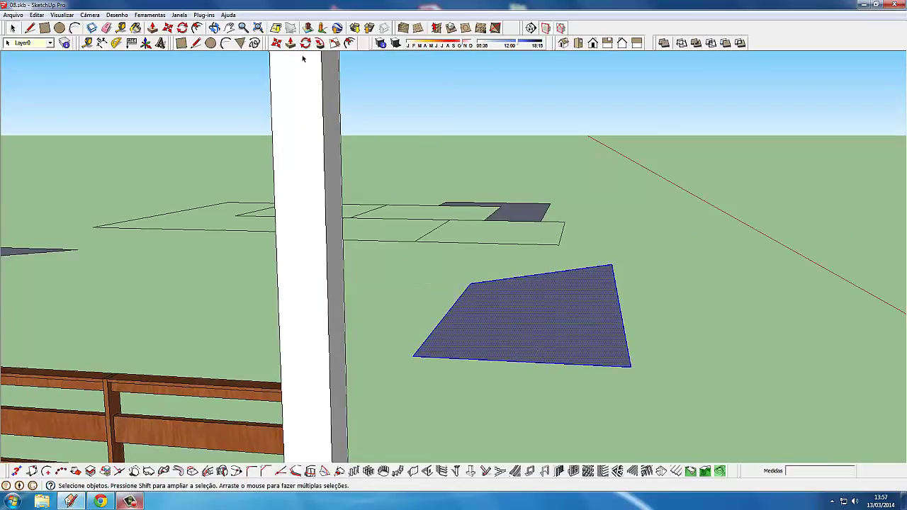
Rotate the trapezoid face again about its edge, entering 0 as the angle
key("q")
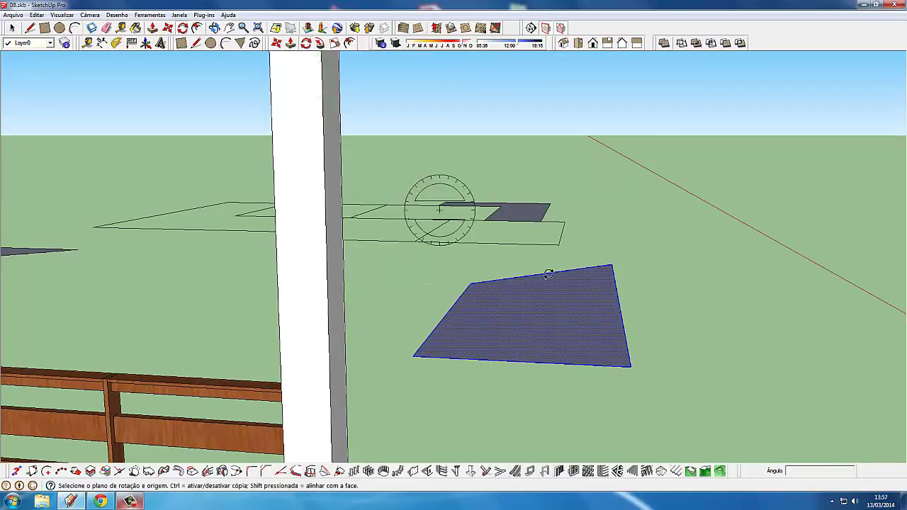
left_click_drag(441, 203, 609, 257)
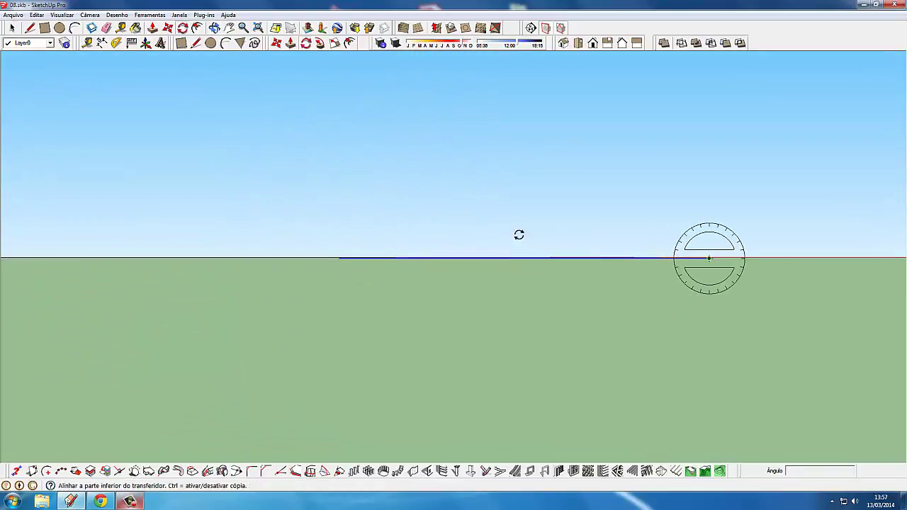
left_click(341, 255)
type("2")
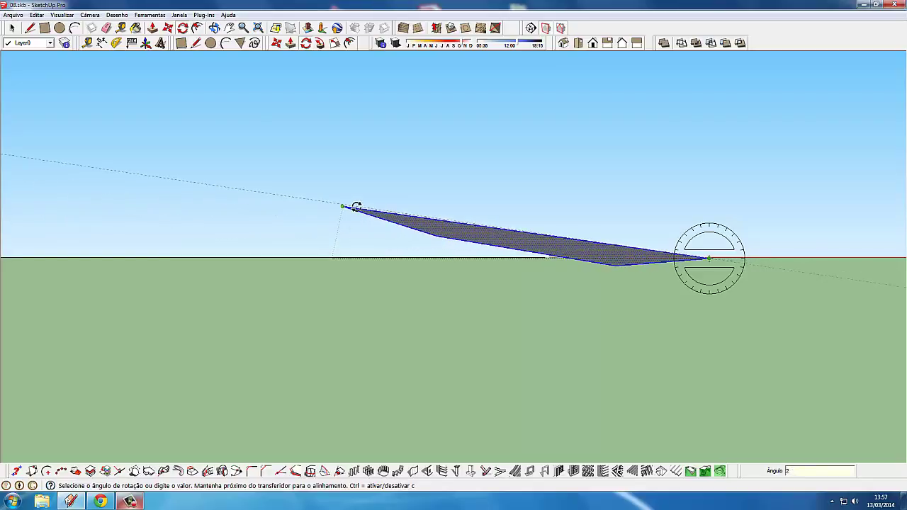
type("0")
key("Return")
left_click_drag(429, 260, 437, 375)
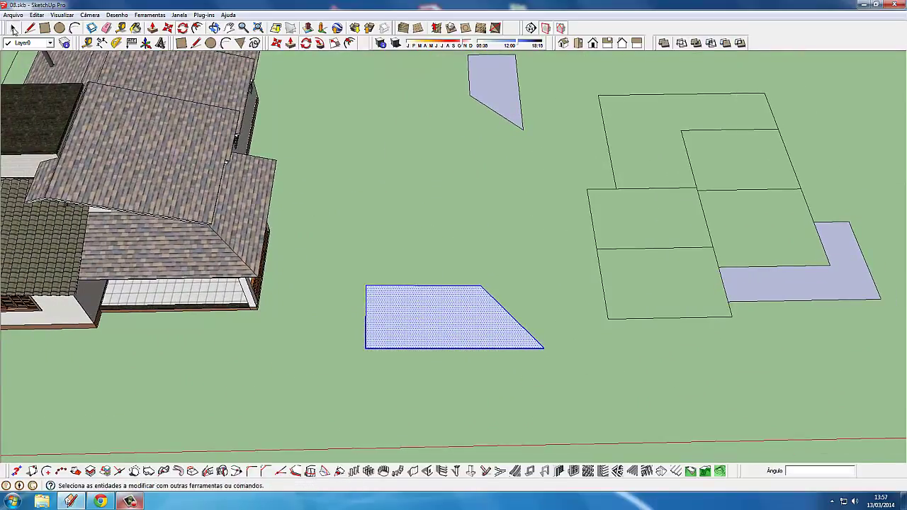
left_click(13, 29)
scroll("up", 3)
scroll("up", 3)
scroll("up", 3)
scroll("up", 3)
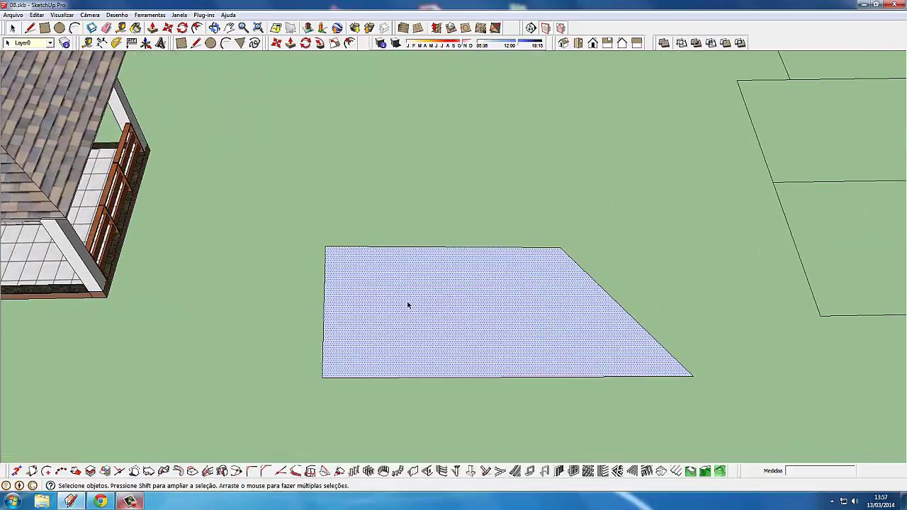
scroll("down", 3)
scroll("up", 3)
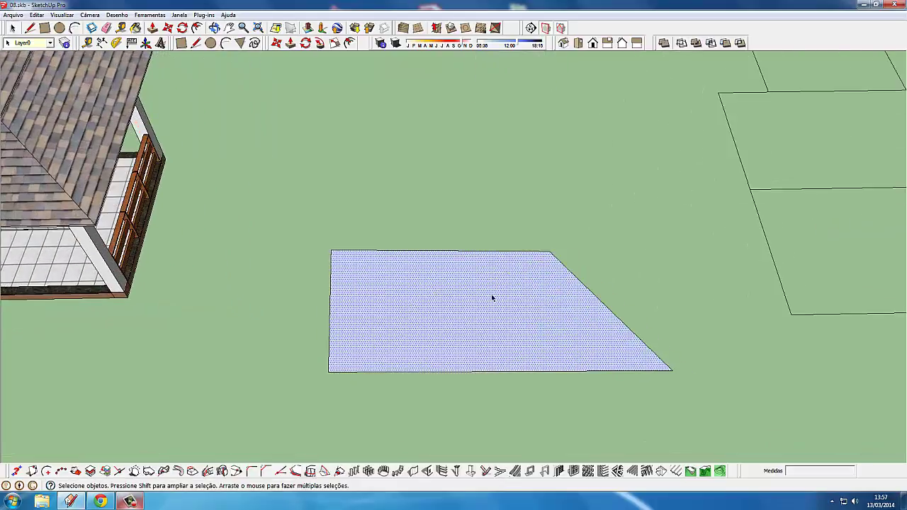
left_click_drag(492, 298, 589, 374)
left_click(529, 314)
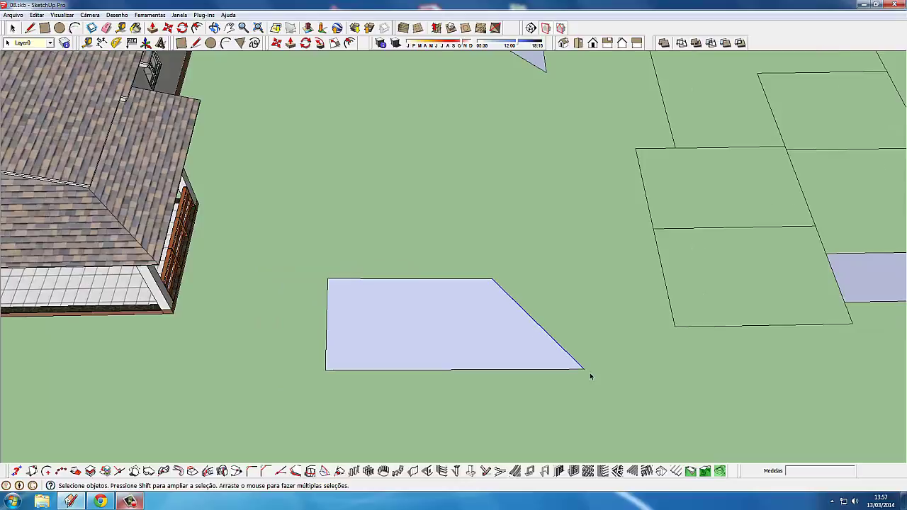
scroll("up", 3)
Apply Instant Roof's 'Aplicar telha' tiles to the selected trapezoid face
left_click(494, 319)
scroll("up", 3)
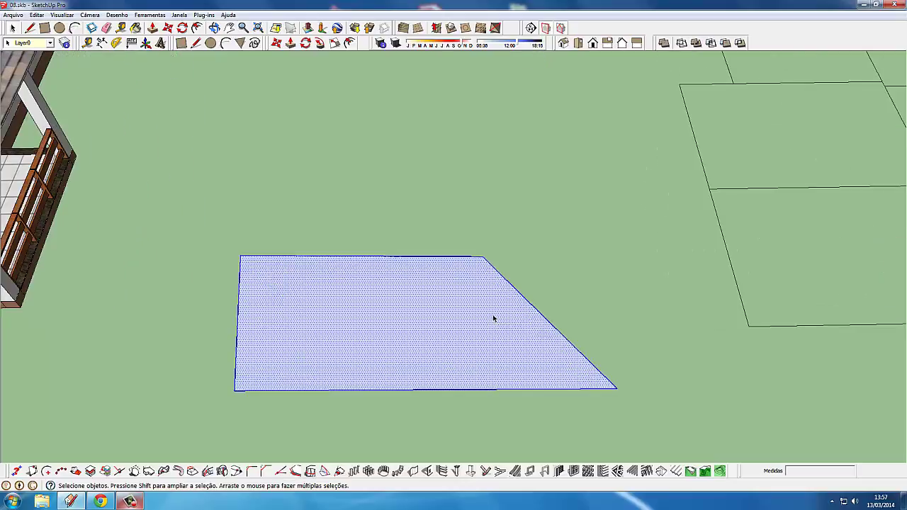
left_click(458, 285)
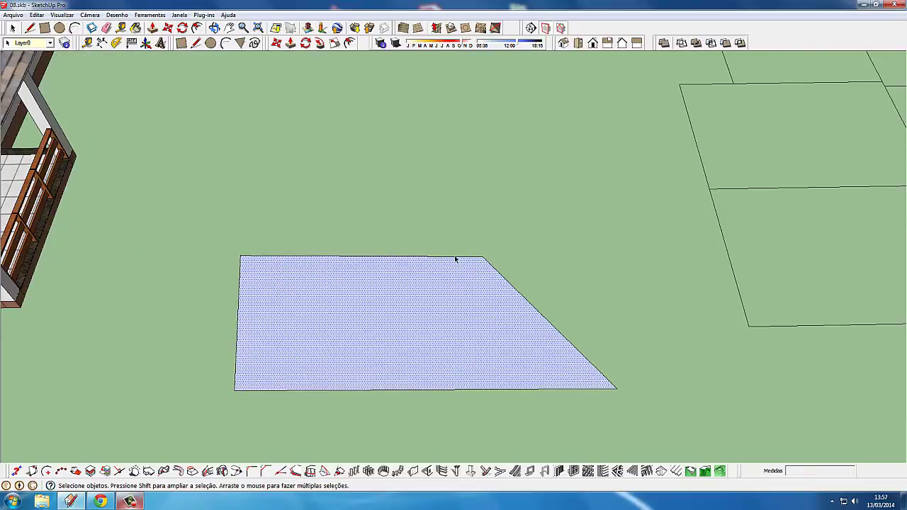
left_click(204, 15)
mouse_move(225, 96)
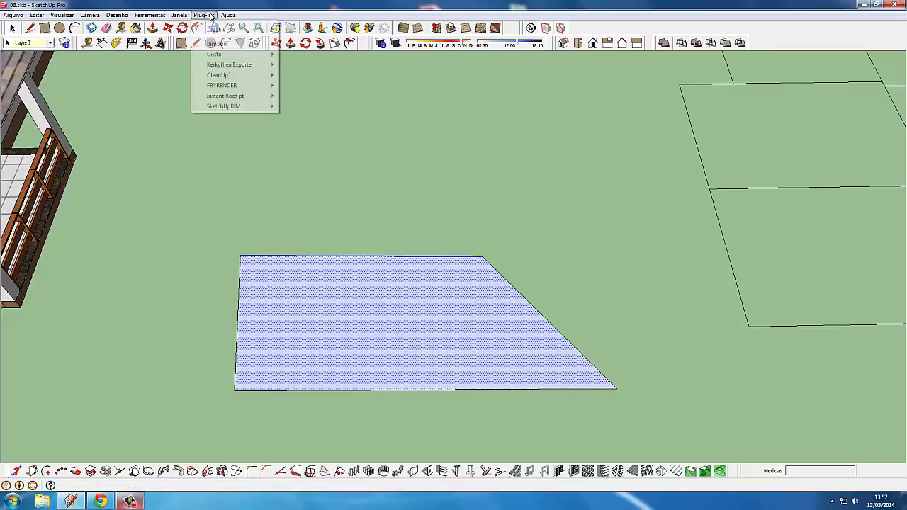
left_click(316, 137)
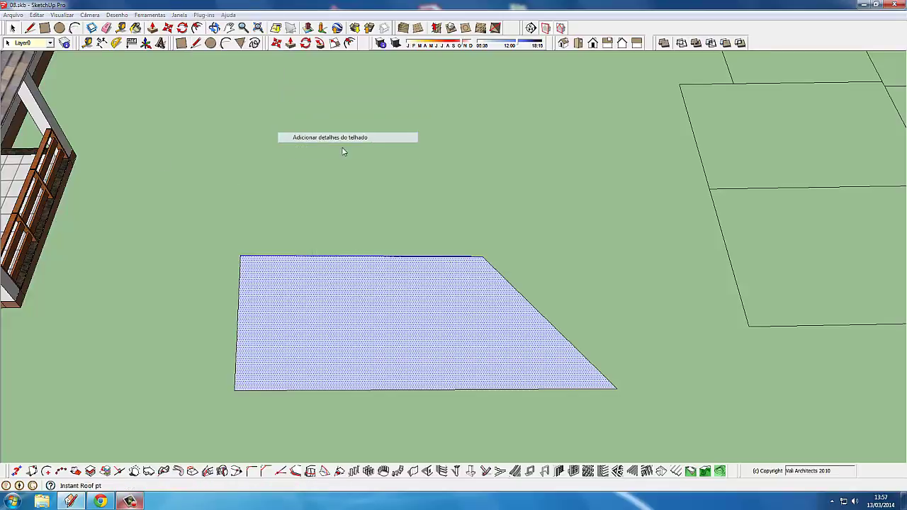
left_click(592, 244)
left_click(496, 257)
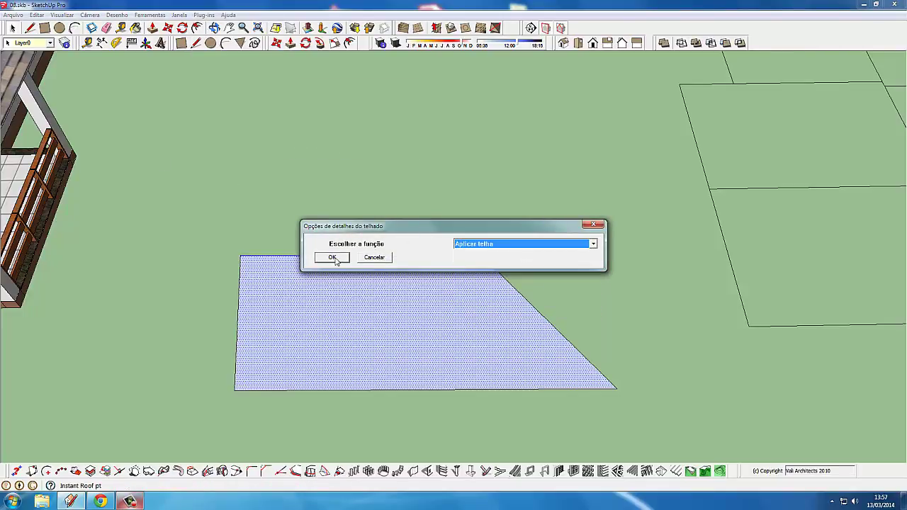
left_click(336, 258)
Inspect the corrugated tile roof, then undo it to leave the plain face
left_click_drag(435, 222, 371, 307)
scroll("up", 3)
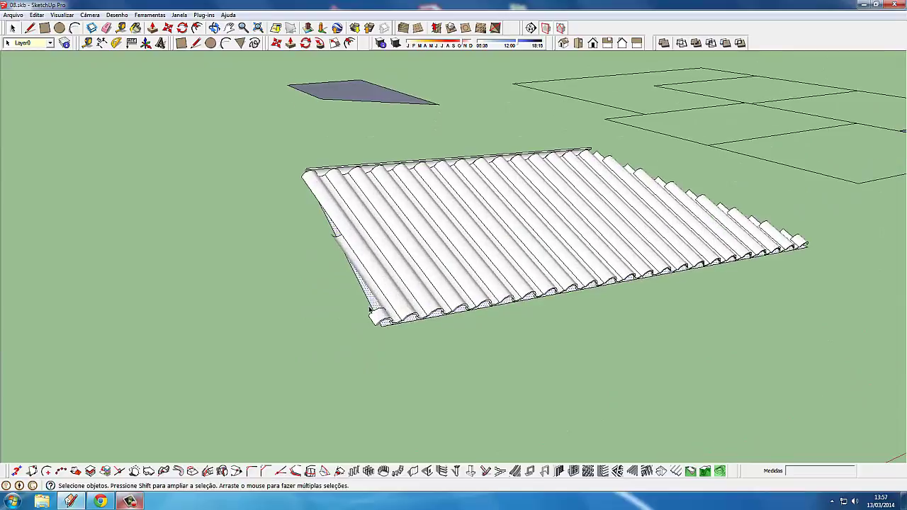
scroll("down", 3)
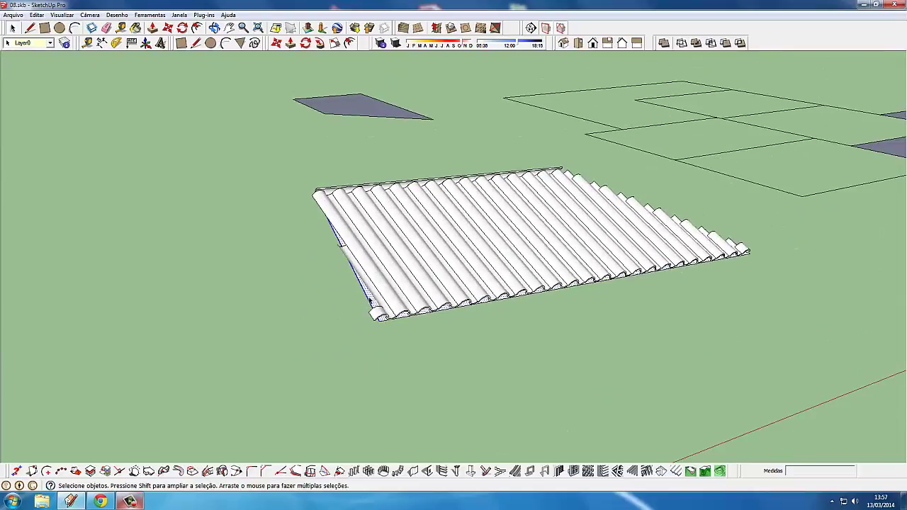
scroll("up", 3)
left_click_drag(370, 301, 554, 320)
scroll("down", 3)
key("ctrl+z")
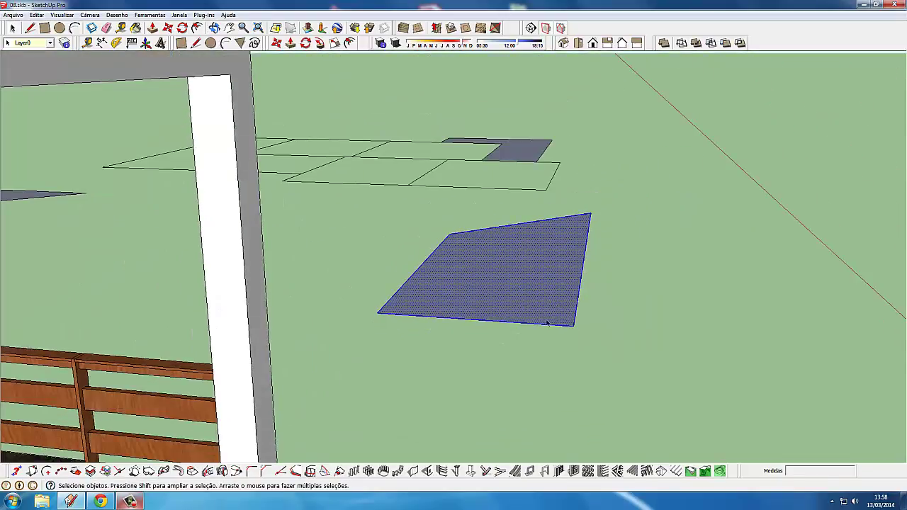
Rotate the flat trapezoid face 26 degrees downward about its edge
left_click(305, 43)
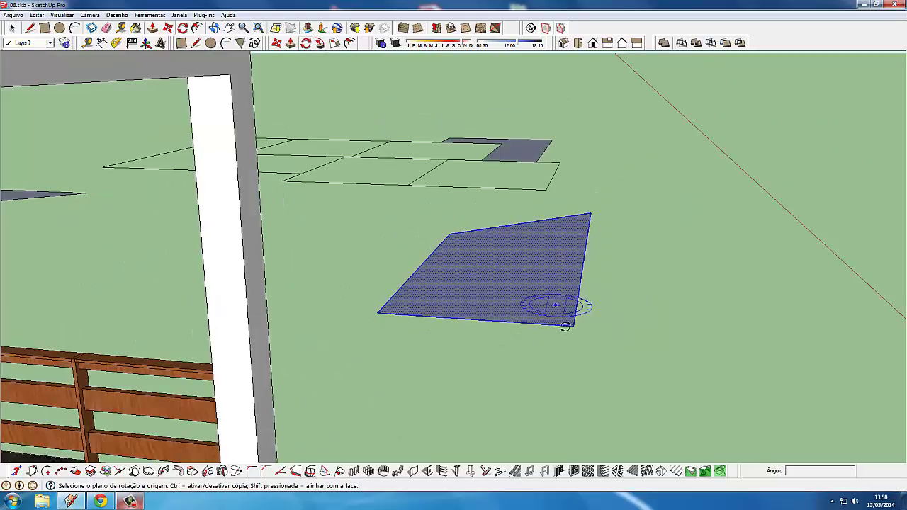
left_click_drag(557, 303, 415, 225)
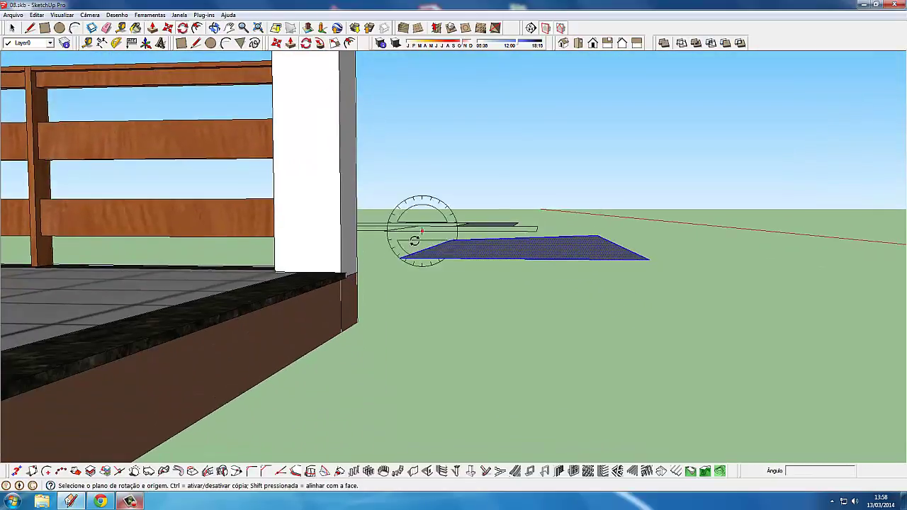
left_click(401, 258)
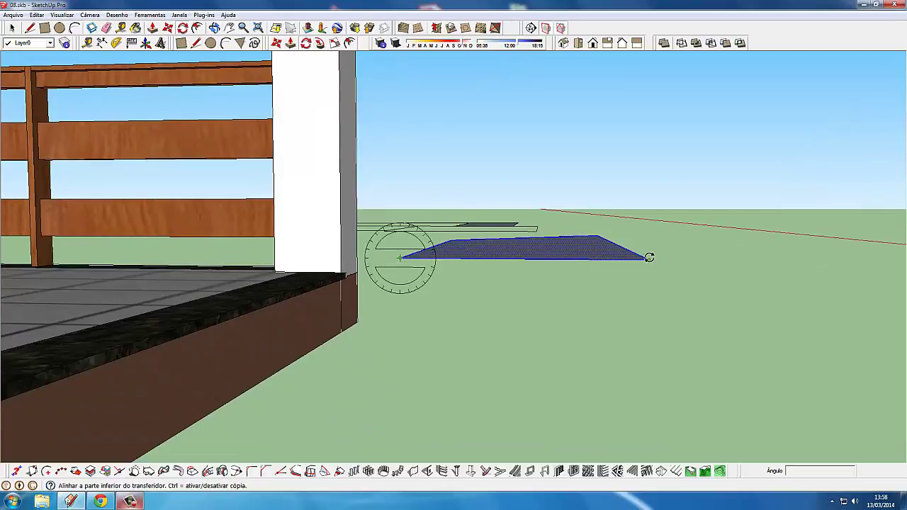
left_click(648, 258)
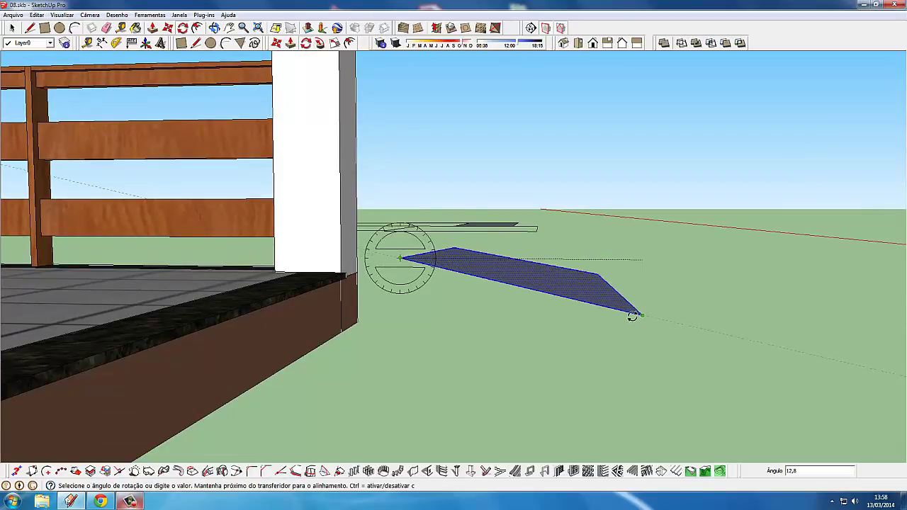
type("26")
key("Return")
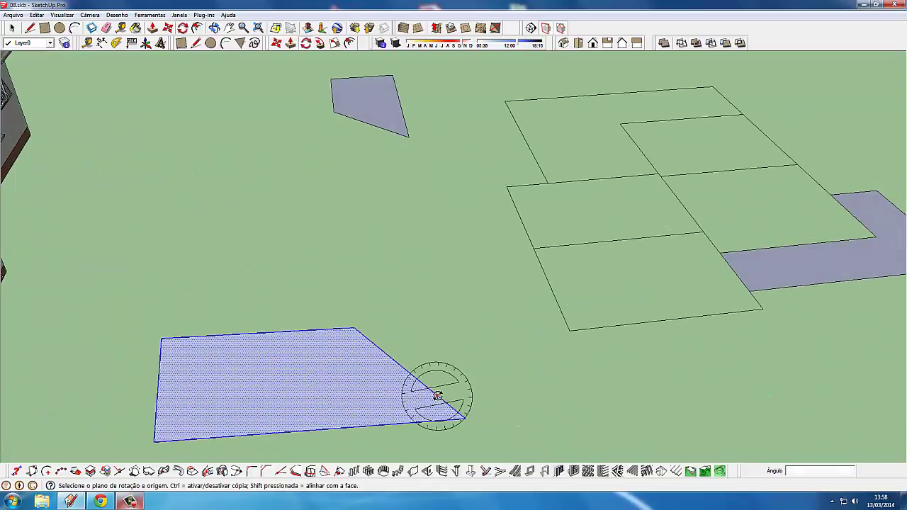
scroll("down", 3)
left_click_drag(504, 354, 556, 338)
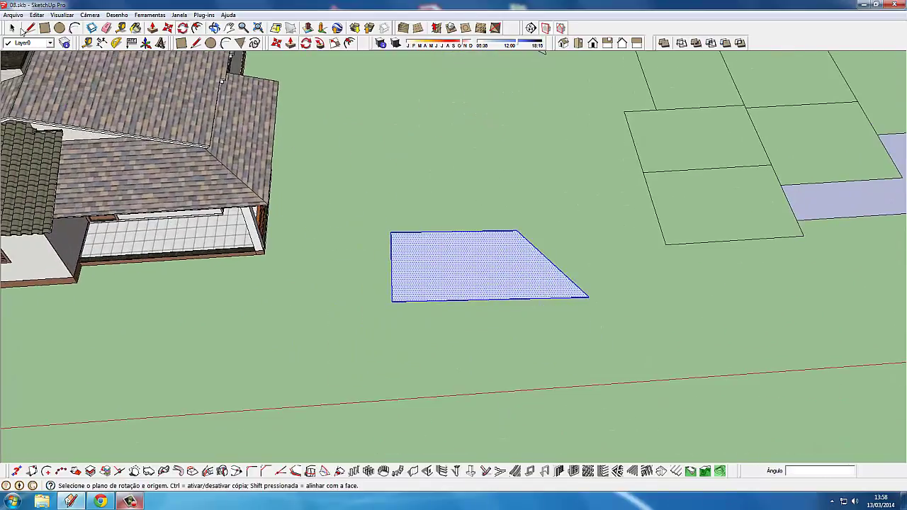
left_click(12, 28)
scroll("up", 3)
scroll("up", 3)
scroll("up", 3)
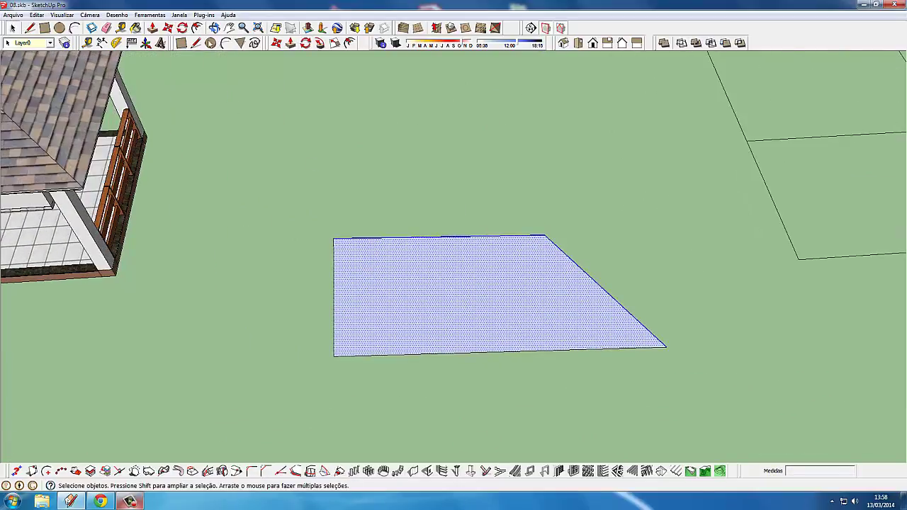
Tile the tilted face with Instant Roof pt 'Aplicar telha', then select the small face
left_click(202, 16)
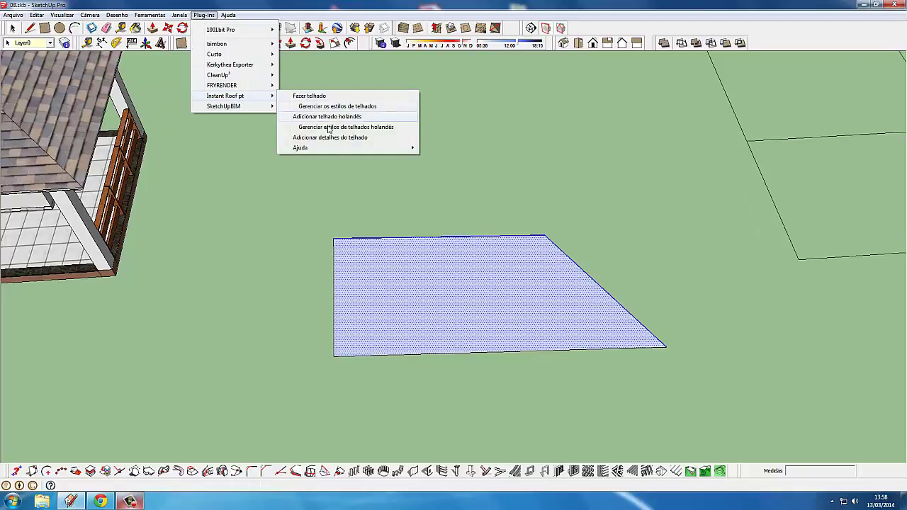
mouse_move(348, 147)
left_click(386, 137)
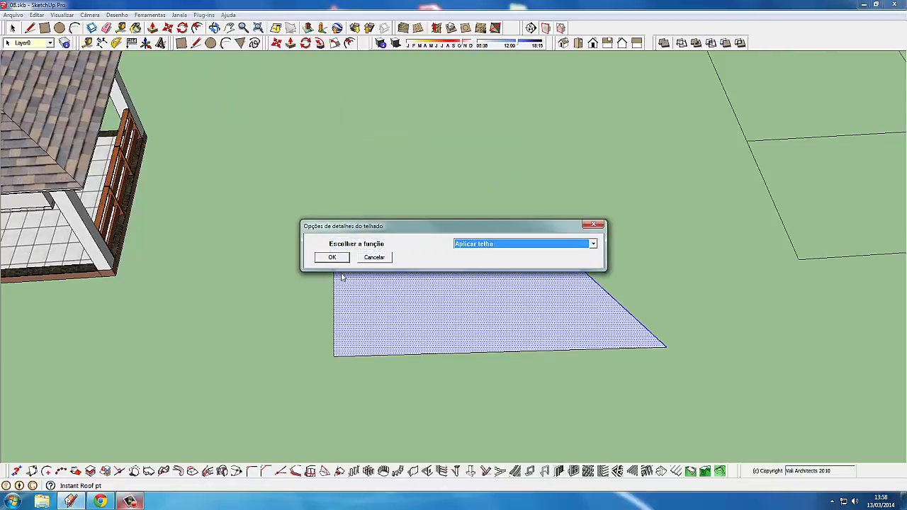
left_click(334, 258)
left_click_drag(447, 293, 382, 177)
left_click(419, 318)
left_click(466, 197)
scroll("up", 3)
scroll("up", 3)
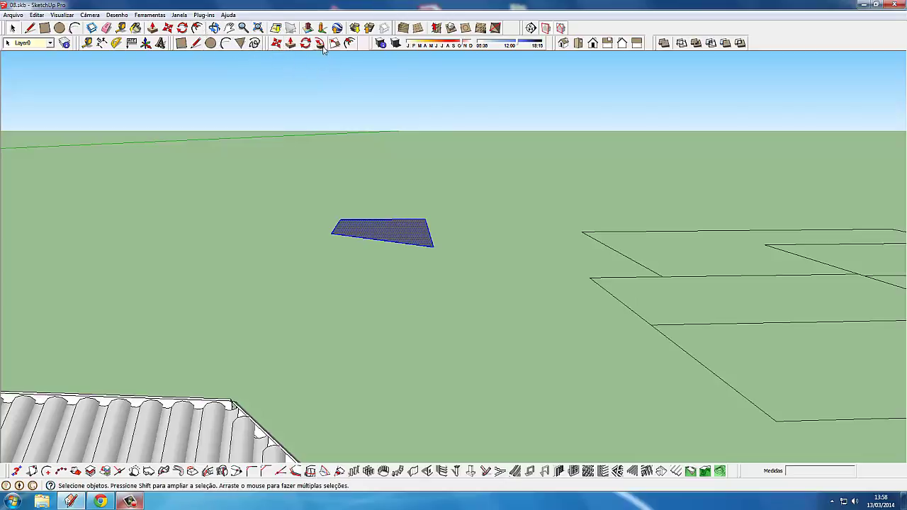
Rotate the small trapezoid face upward about its edge to roughly 26°
left_click_drag(488, 209, 234, 255)
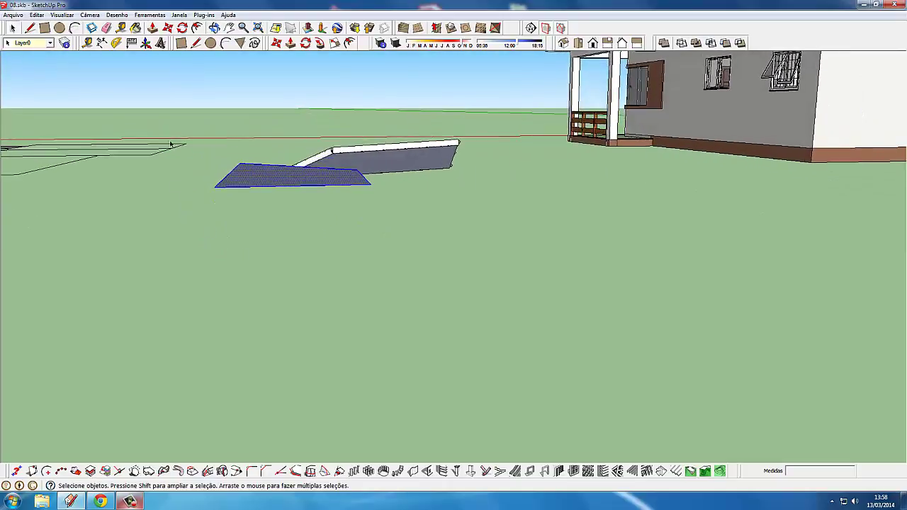
left_click_drag(222, 148, 332, 221)
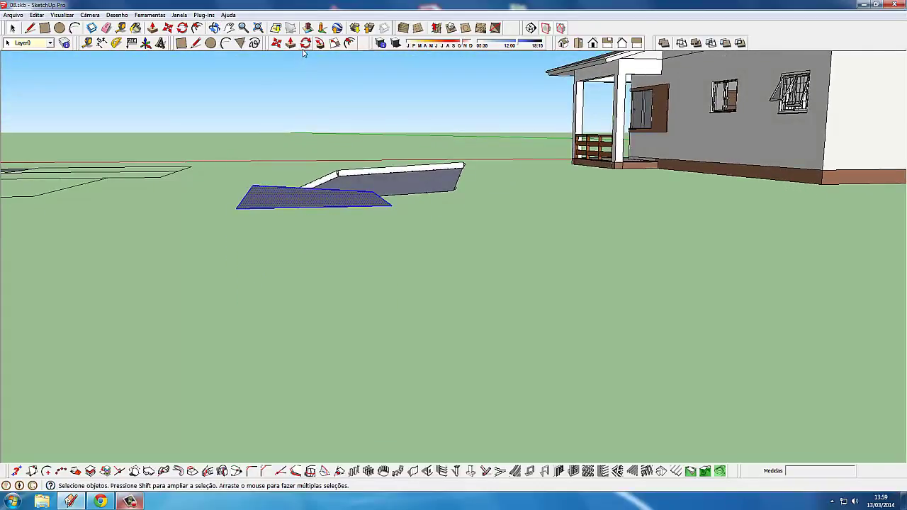
left_click_drag(340, 148, 339, 138)
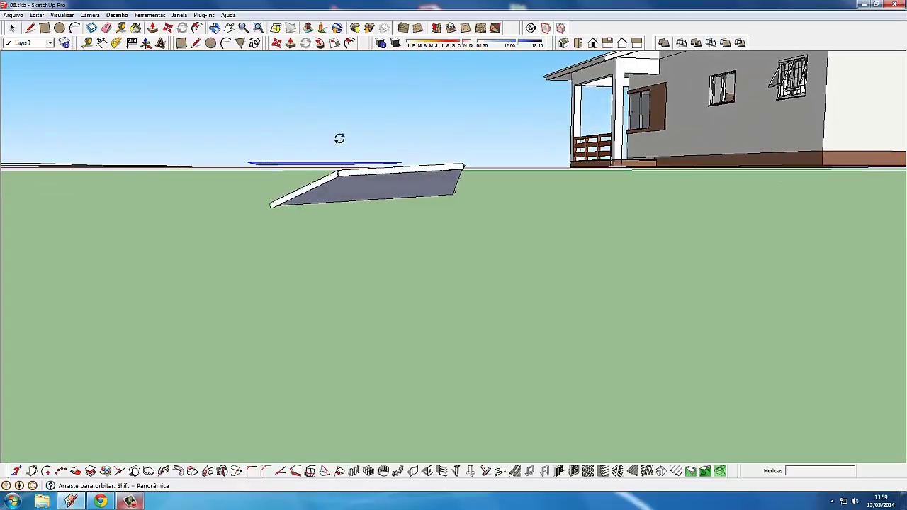
key("q")
left_click(248, 163)
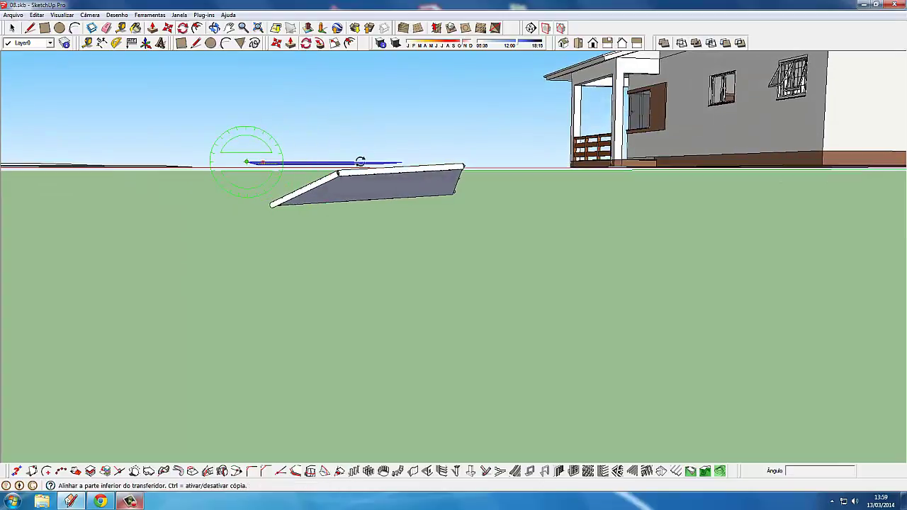
left_click(401, 162)
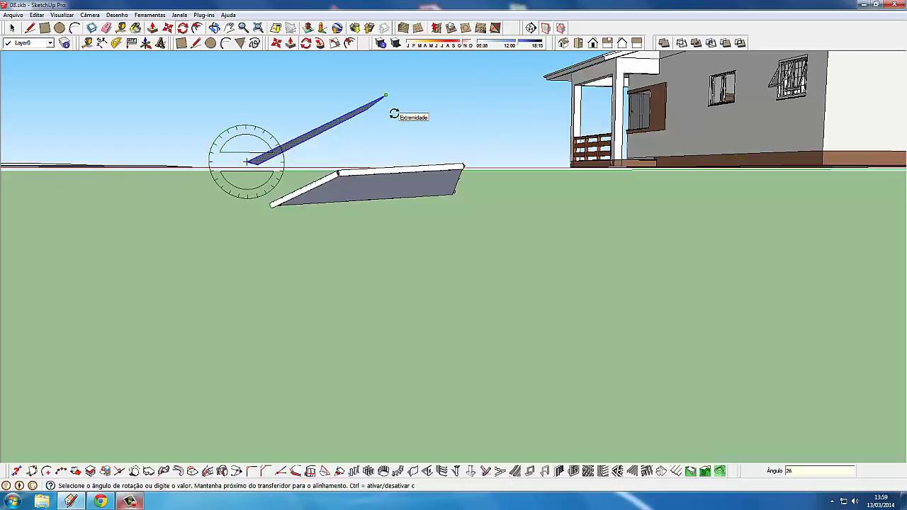
left_click(394, 114)
left_click_drag(385, 90, 245, 81)
left_click(12, 26)
Try Instant Roof's 'Fazer telhado' on the tilted face and dismiss the no-horizontal-face error
scroll("up", 3)
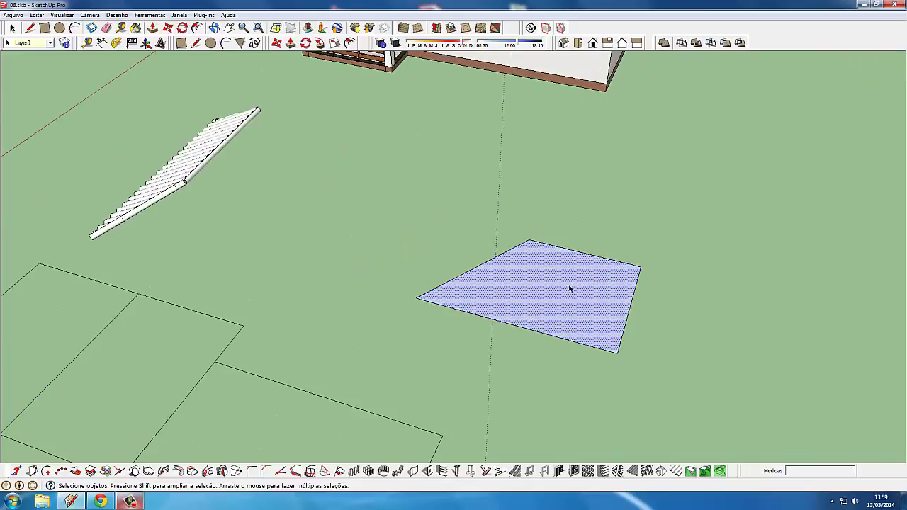
scroll("up", 3)
scroll("down", 3)
left_click_drag(446, 239, 435, 230)
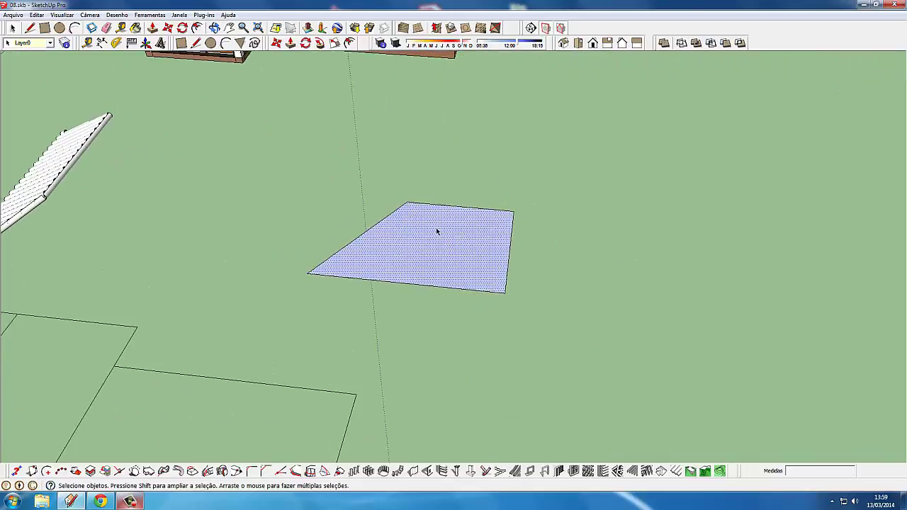
scroll("up", 3)
scroll("down", 3)
left_click_drag(477, 201, 459, 229)
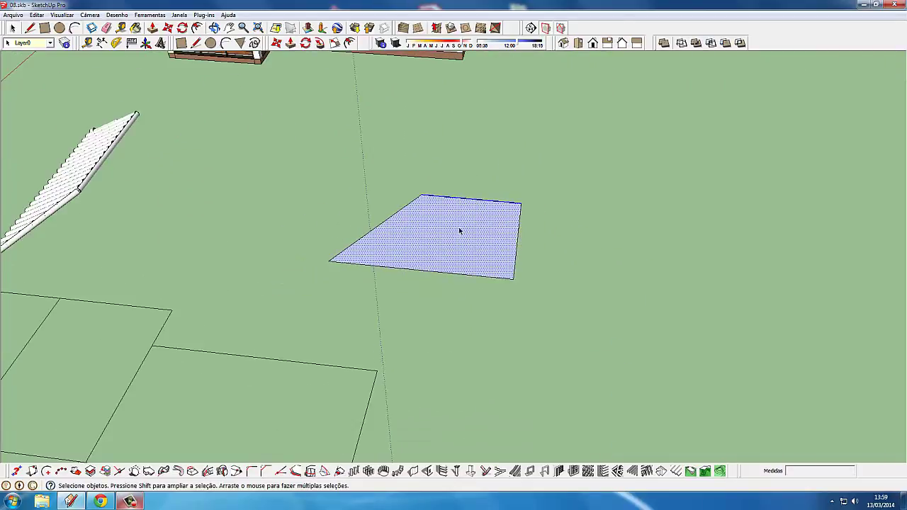
left_click(203, 15)
mouse_move(225, 96)
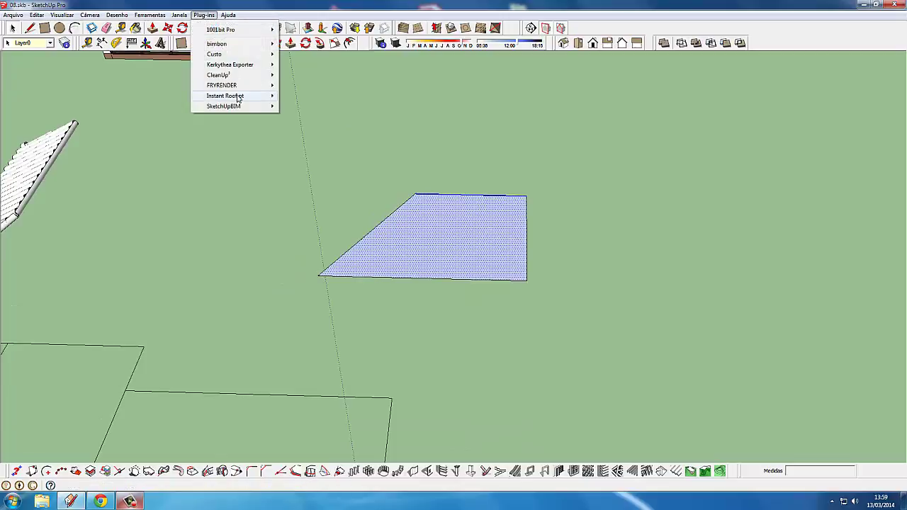
left_click(302, 94)
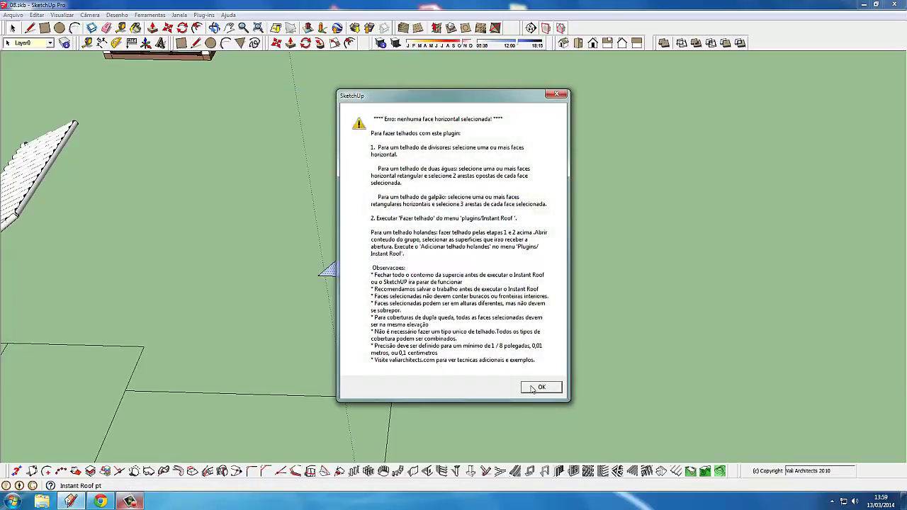
left_click(533, 388)
scroll("up", 3)
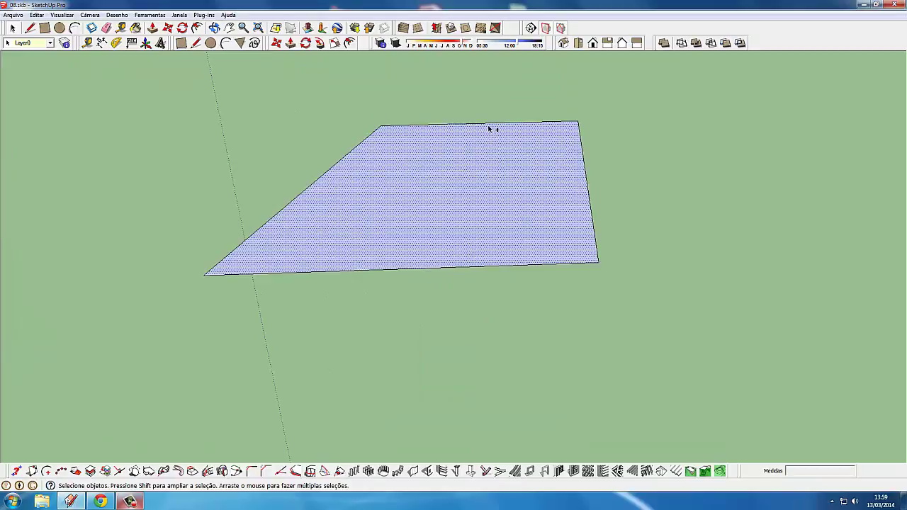
Apply 'Aplicar telha' tiles from 'Adicionar detalhes do telhado' to the smaller face
left_click(208, 15)
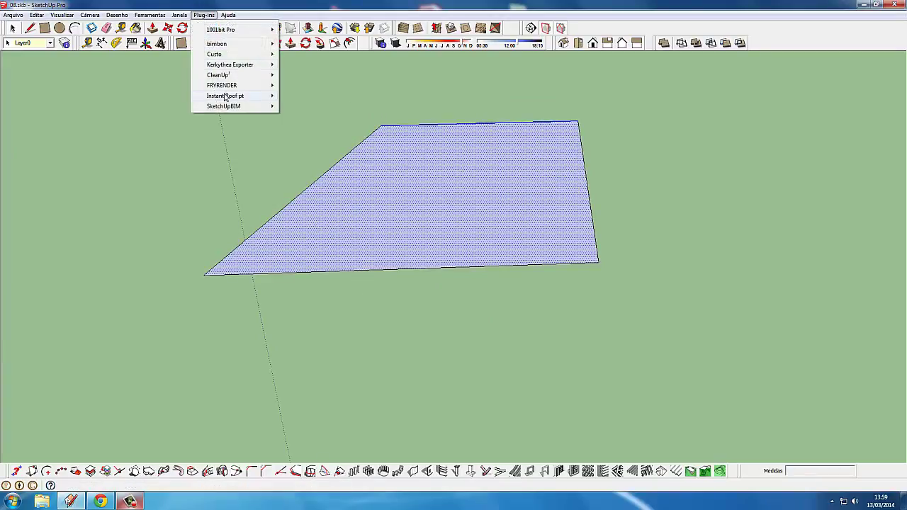
left_click(330, 138)
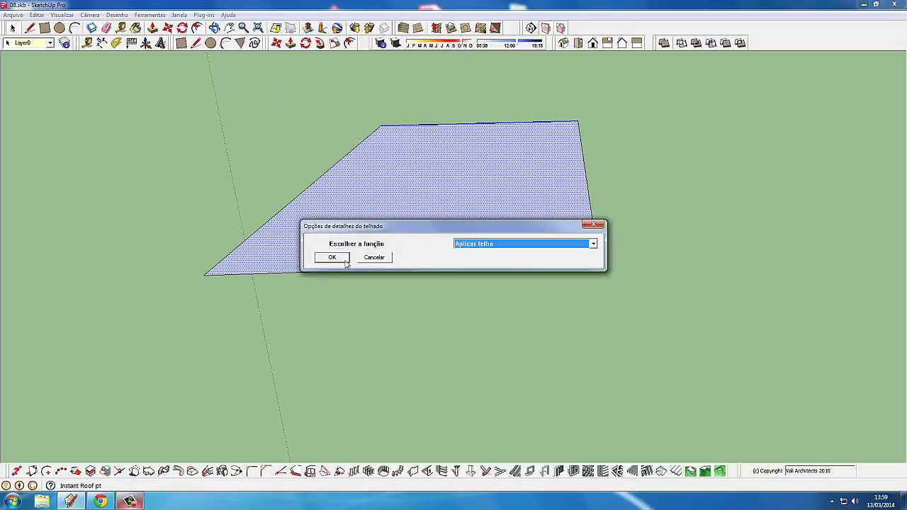
left_click(334, 256)
scroll("down", 3)
scroll("down", 3)
scroll("down", 3)
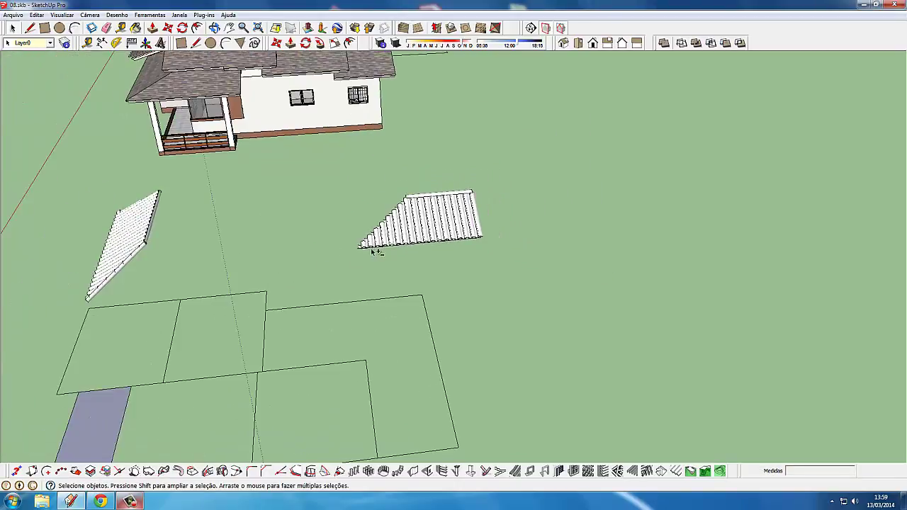
scroll("up", 3)
scroll("up", 3)
Zoom and orbit around the floating second roof section with Move (M) ready
scroll("up", 3)
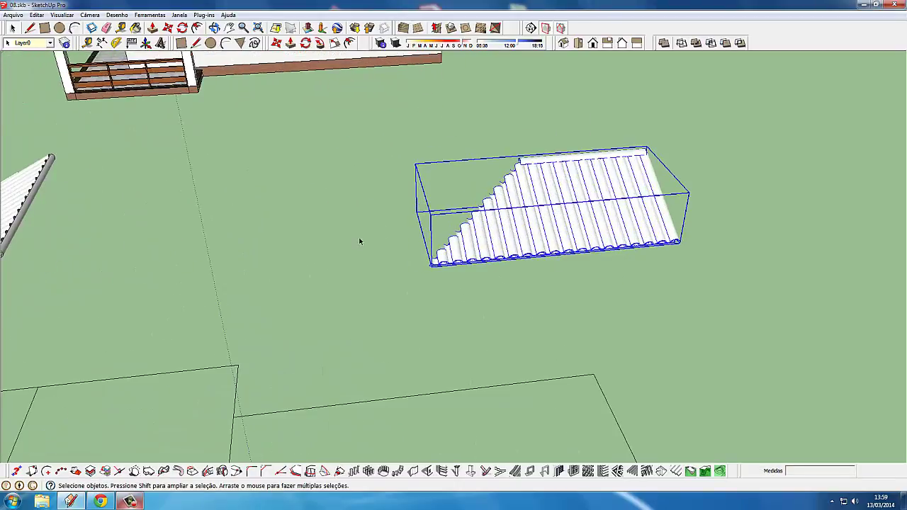
scroll("down", 3)
scroll("up", 3)
scroll("down", 3)
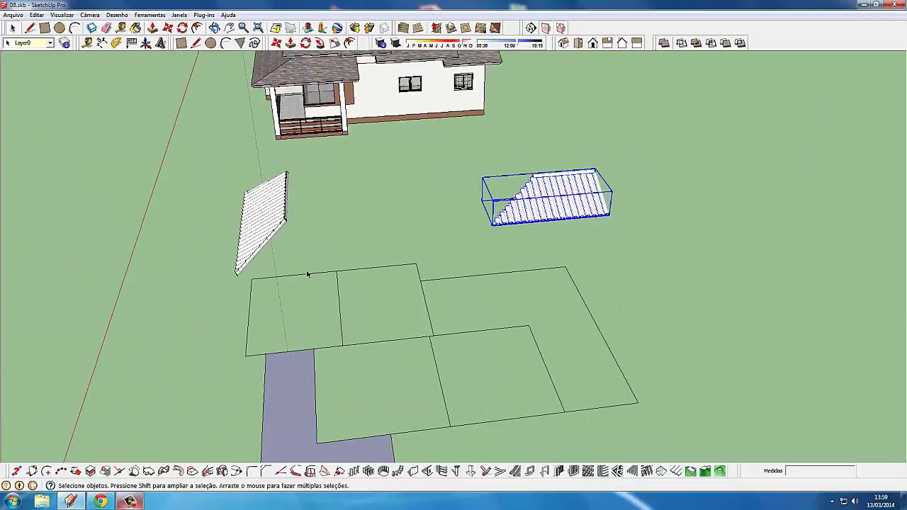
scroll("up", 3)
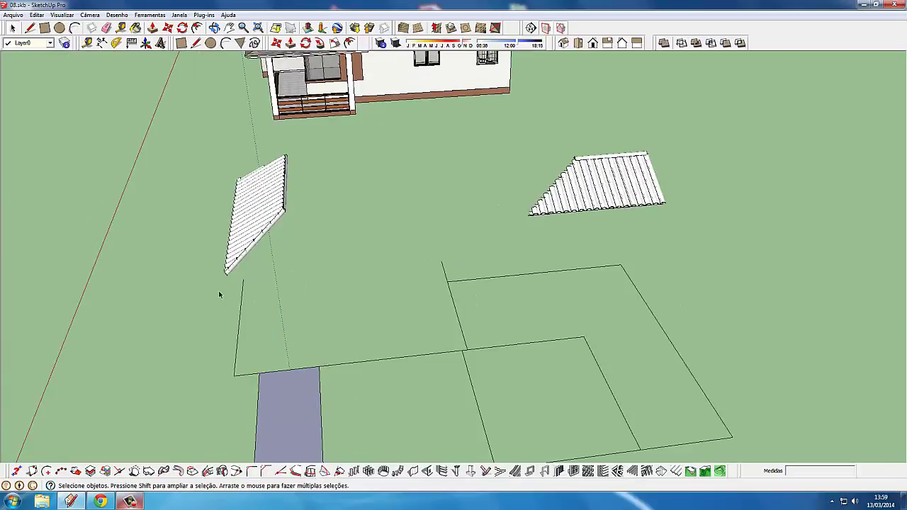
scroll("up", 3)
scroll("down", 3)
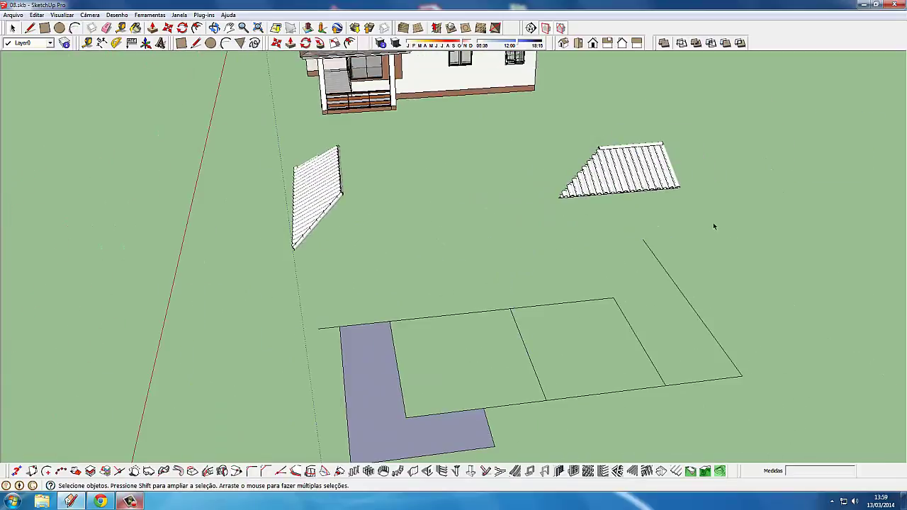
scroll("up", 3)
scroll("up", 3)
scroll("up", 3)
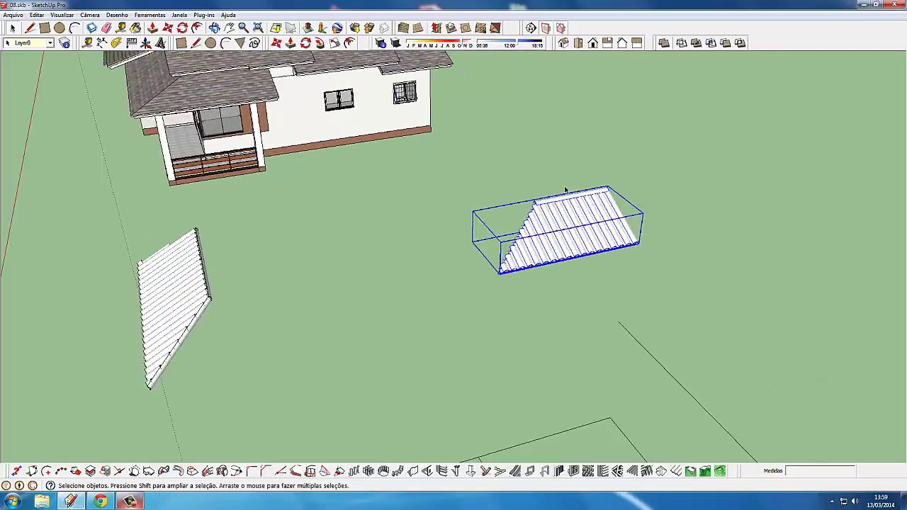
scroll("up", 3)
key("m")
scroll("up", 3)
scroll("up", 3)
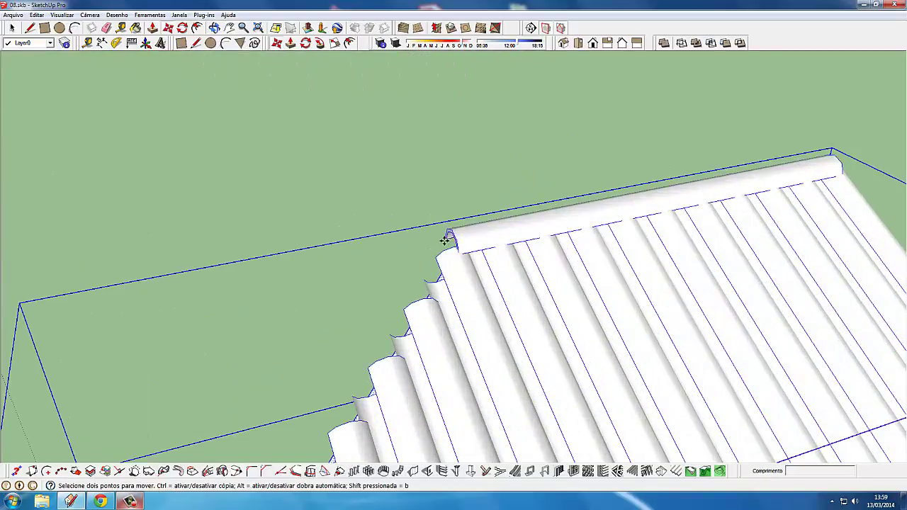
scroll("down", 3)
left_click_drag(429, 243, 275, 259)
scroll("up", 3)
scroll("up", 3)
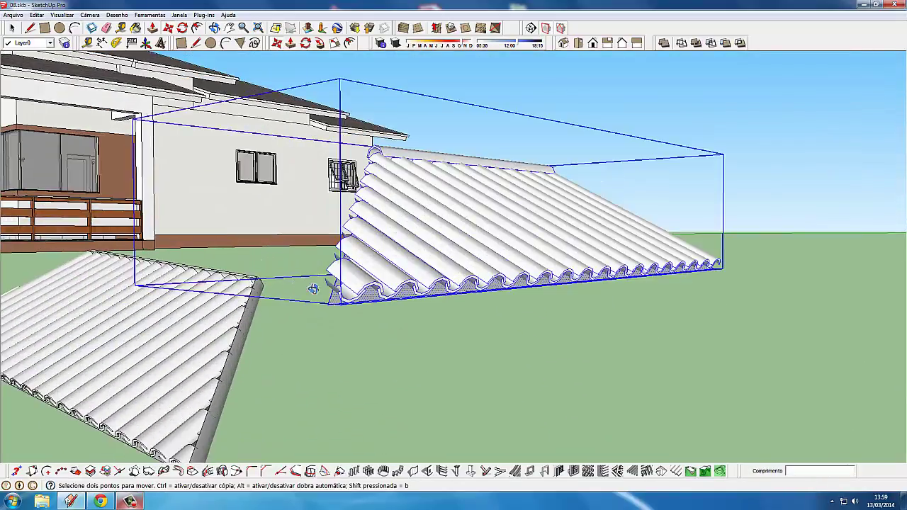
scroll("down", 3)
scroll("down", 3)
left_click_drag(418, 264, 415, 262)
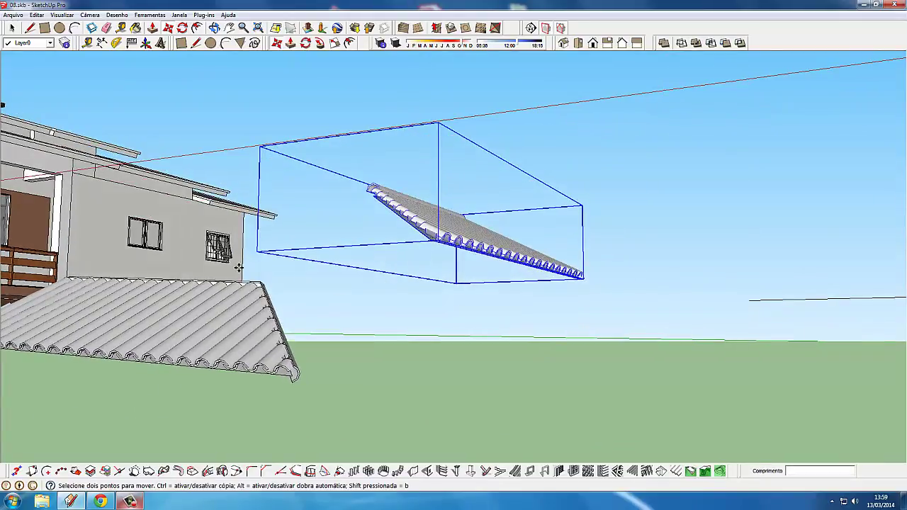
scroll("up", 3)
scroll("up", 3)
Move the second roof section so it meets the first at a corner
left_click(425, 242)
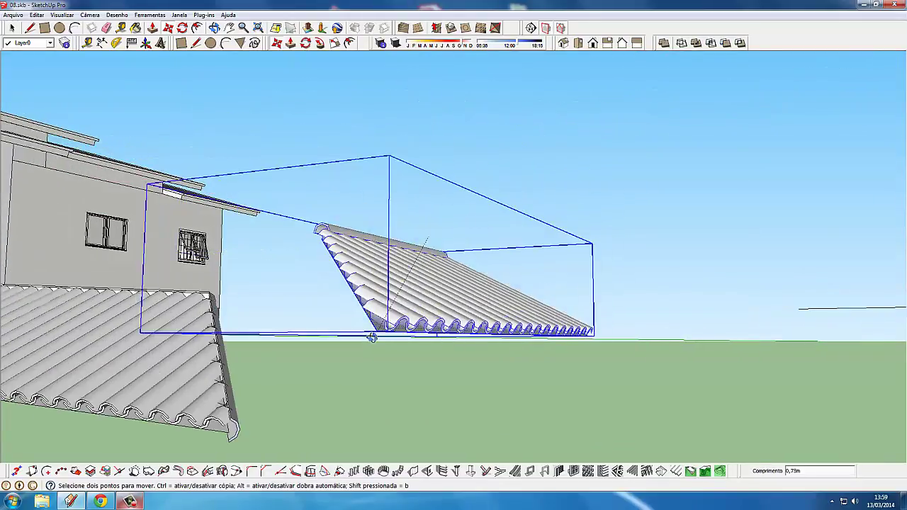
left_click_drag(370, 279, 380, 205)
scroll("up", 3)
scroll("up", 3)
scroll("down", 3)
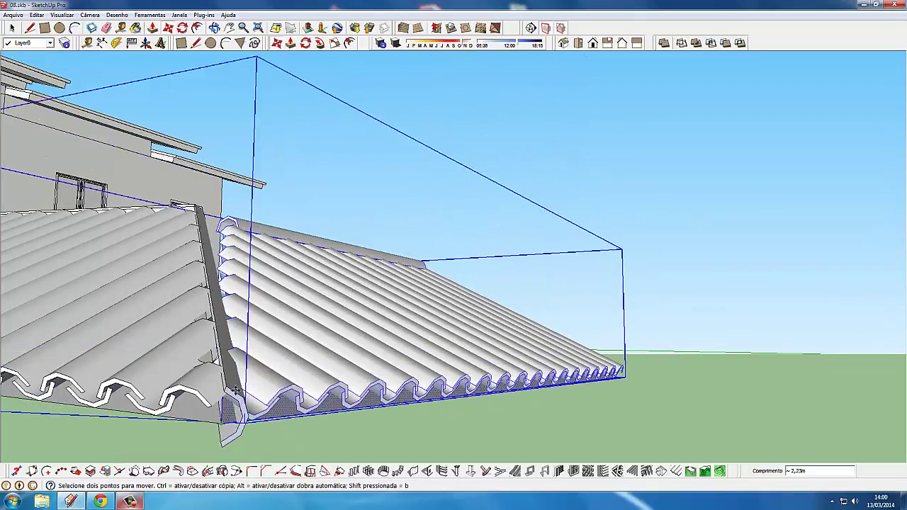
left_click_drag(236, 388, 204, 165)
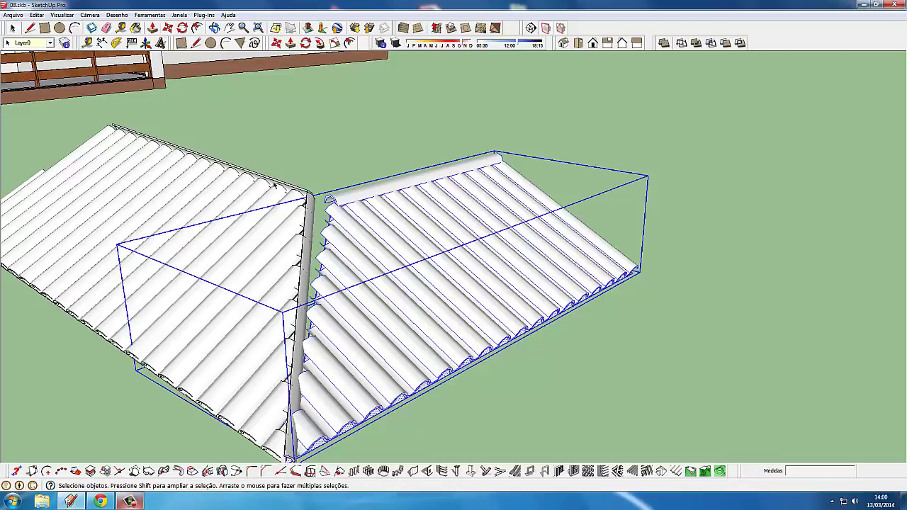
scroll("down", 3)
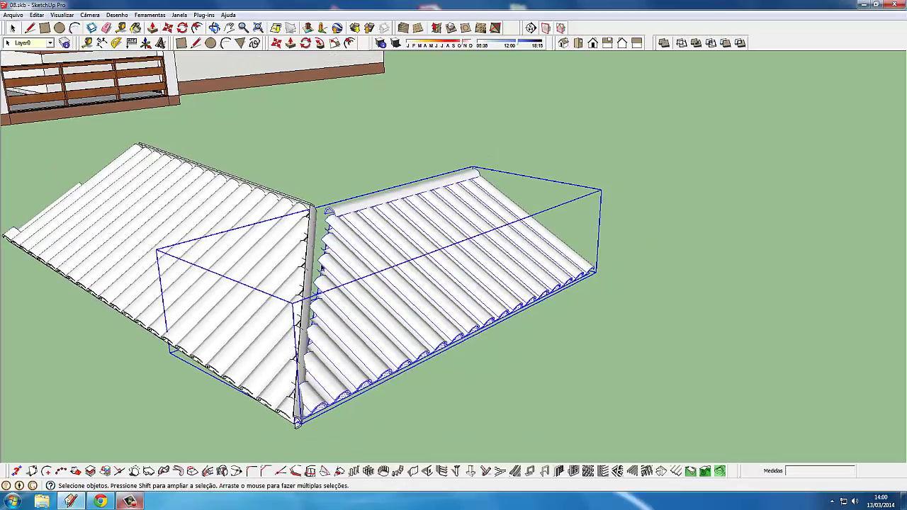
scroll("down", 3)
Cut the ridge bar from the right roof group and paste it outside as a separate piece
double_click(312, 245)
scroll("down", 3)
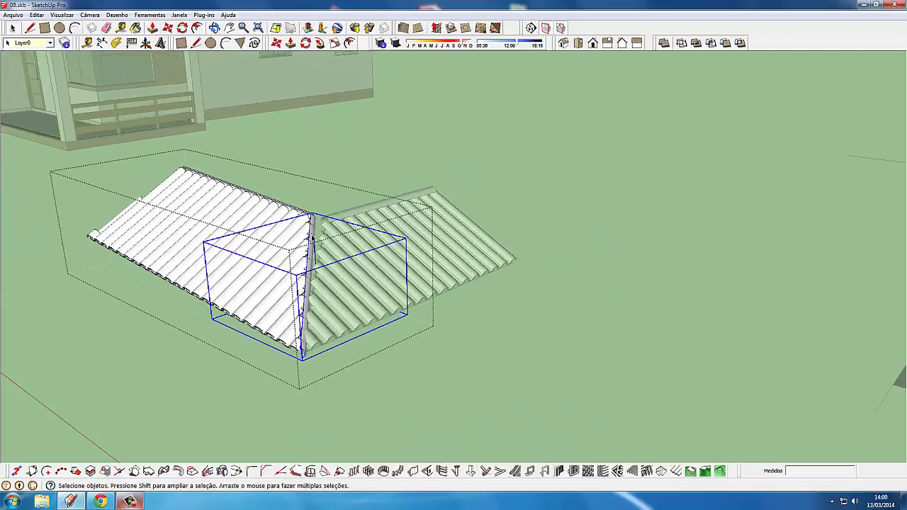
key("Escape")
scroll("up", 3)
key("Escape")
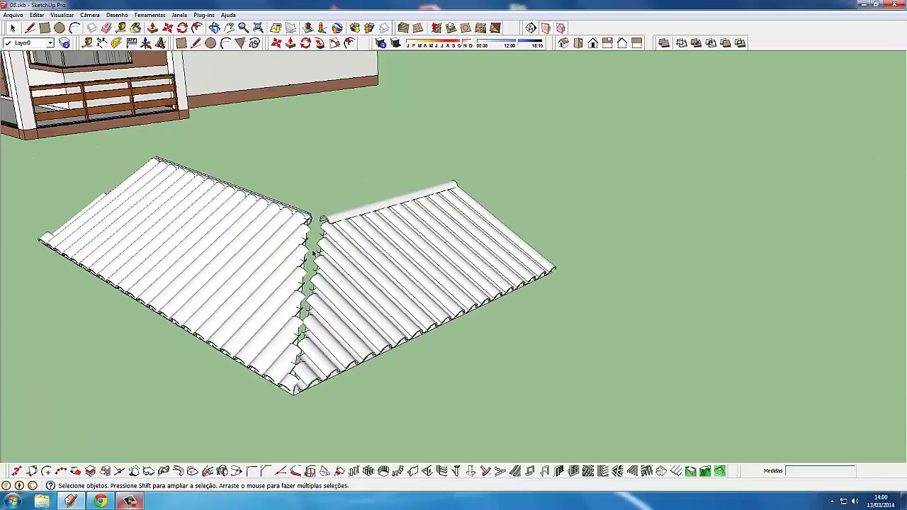
scroll("down", 3)
left_click_drag(312, 249, 355, 241)
double_click(349, 187)
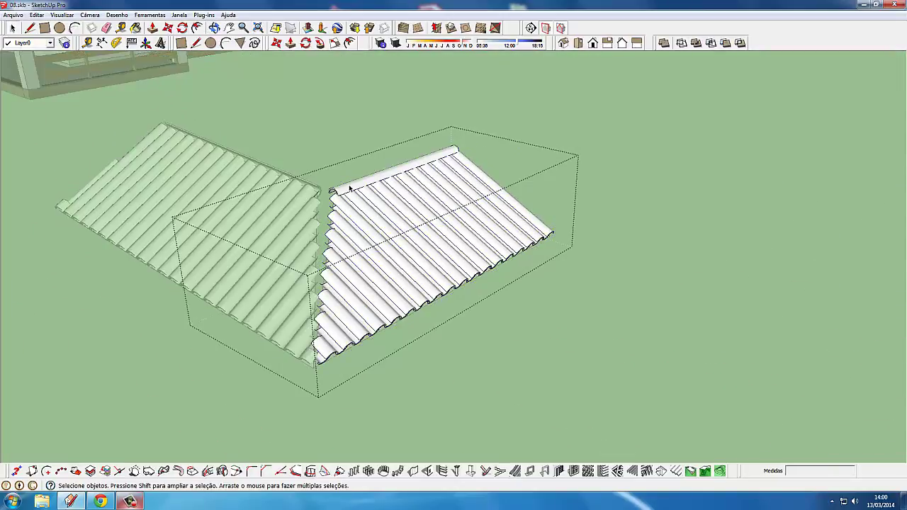
scroll("down", 3)
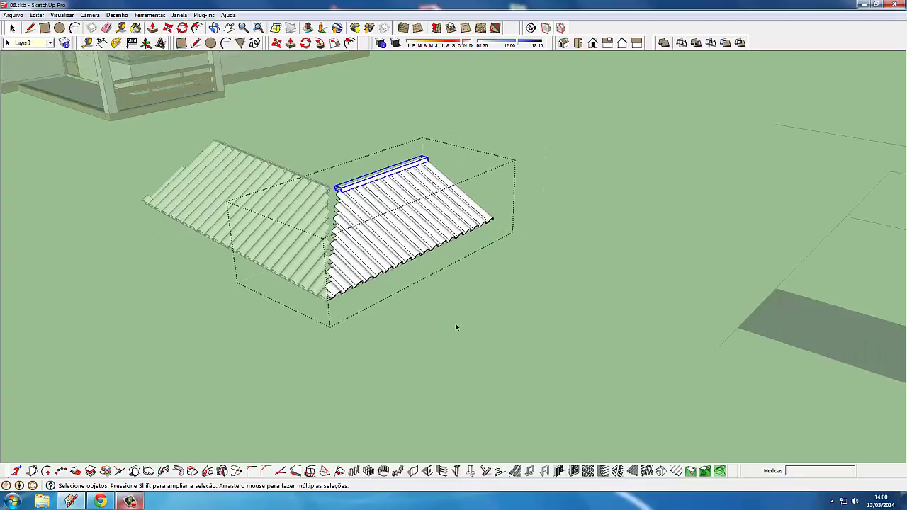
left_click(455, 327)
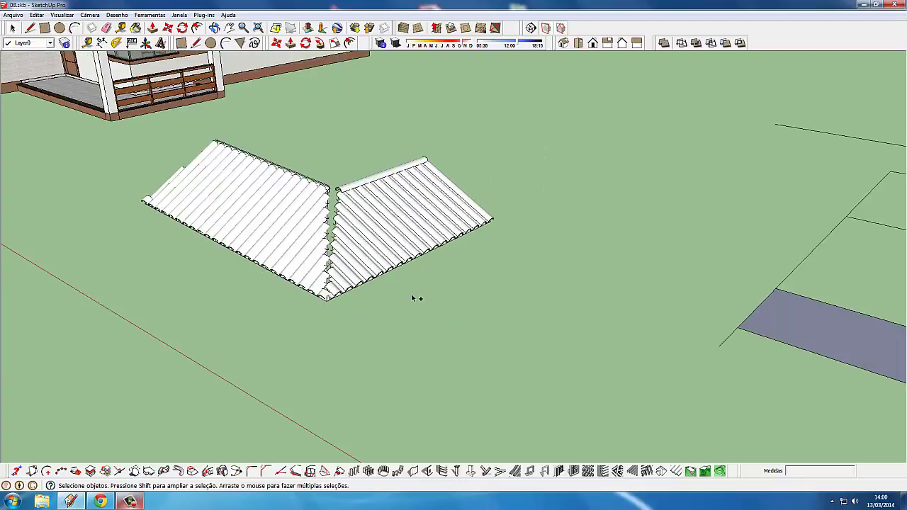
key("ctrl+v")
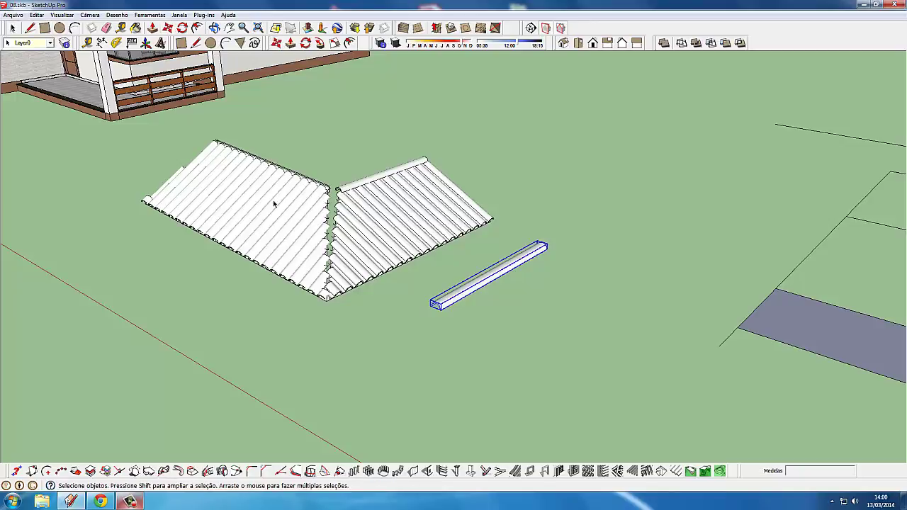
Select the left roof section and bring up the Telhado materials collection
left_click(273, 203)
scroll("up", 3)
left_click(136, 28)
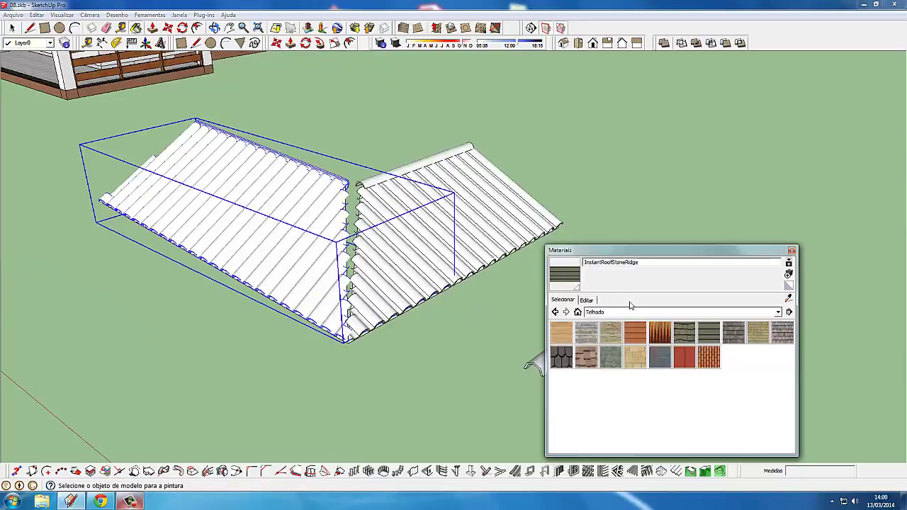
Paint both roofs dark and regenerate the left roof's tiles with InstantRoofStoneRidge
left_click(390, 249)
left_click(390, 229)
scroll("up", 3)
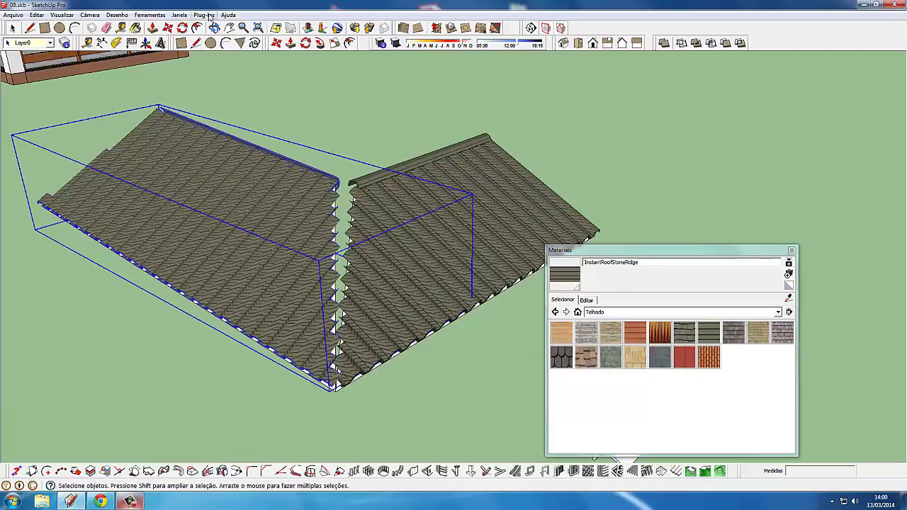
left_click(205, 15)
mouse_move(225, 96)
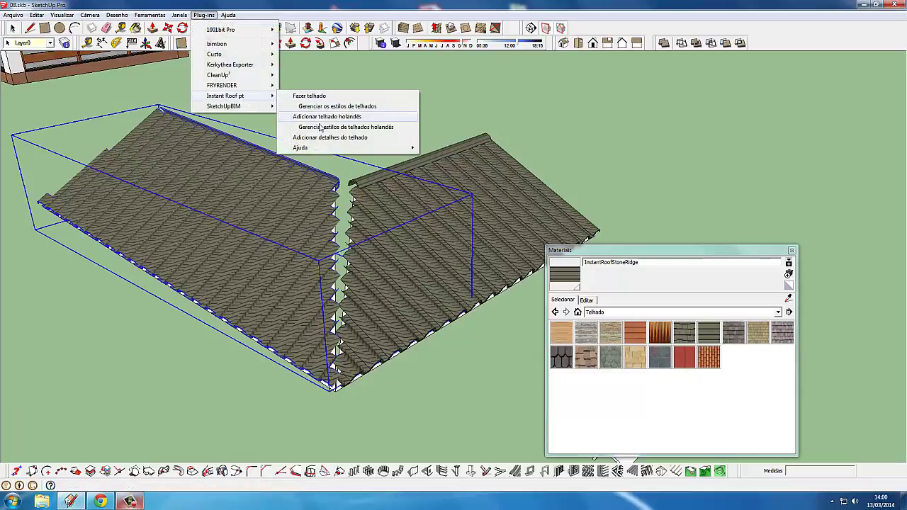
left_click(323, 139)
left_click(593, 244)
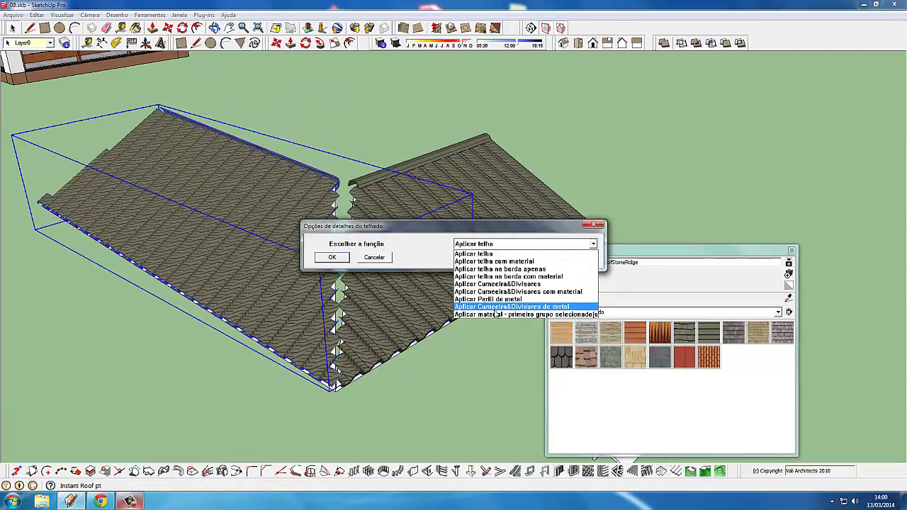
left_click(497, 319)
left_click(327, 259)
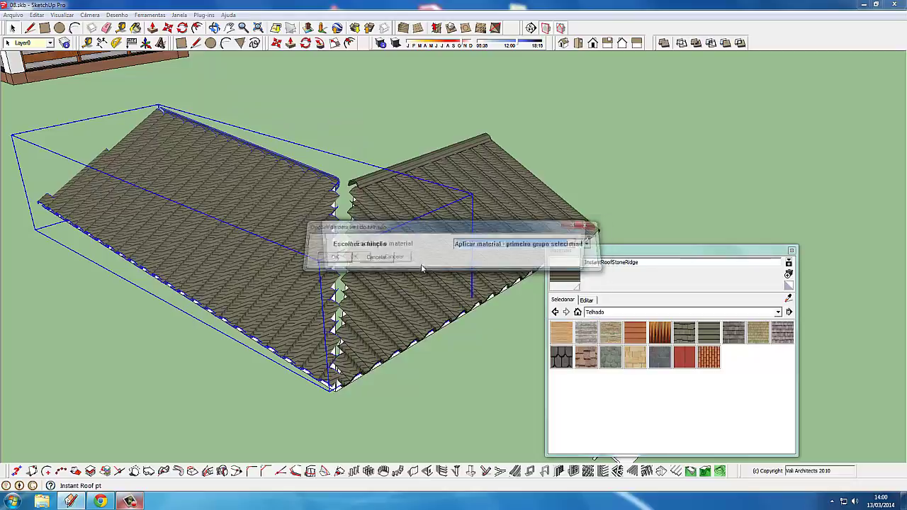
left_click(471, 248)
left_click(498, 488)
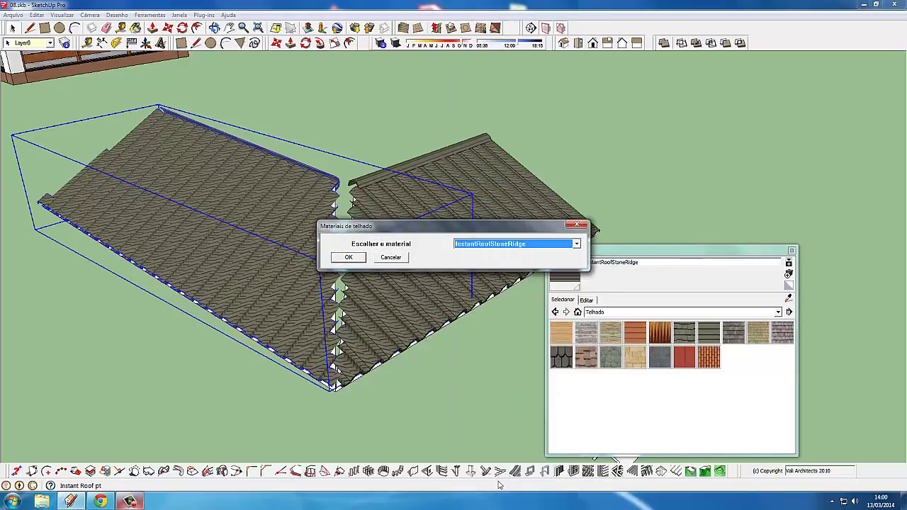
left_click(348, 257)
Regenerate the right roof's tiles with InstantRoofStoneRidge via Instant Roof roof details
left_click_drag(357, 261, 383, 257)
left_click(204, 14)
mouse_move(225, 95)
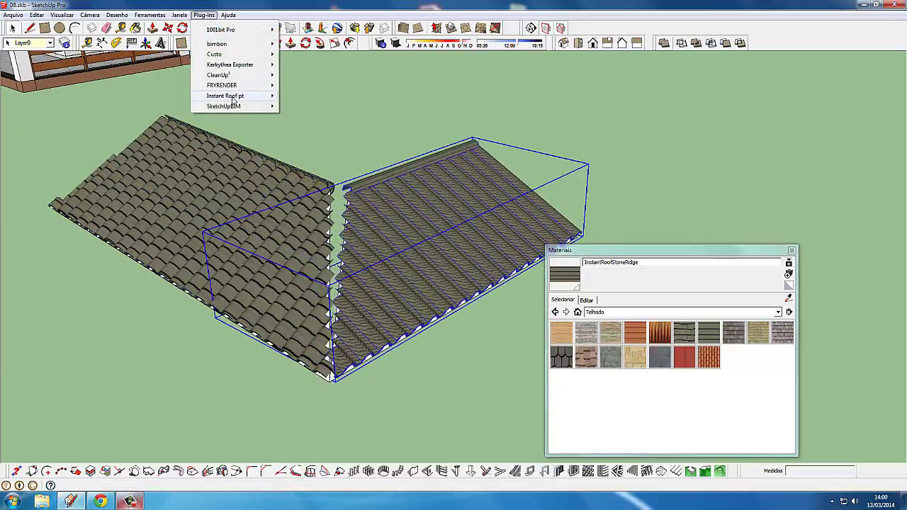
left_click(333, 140)
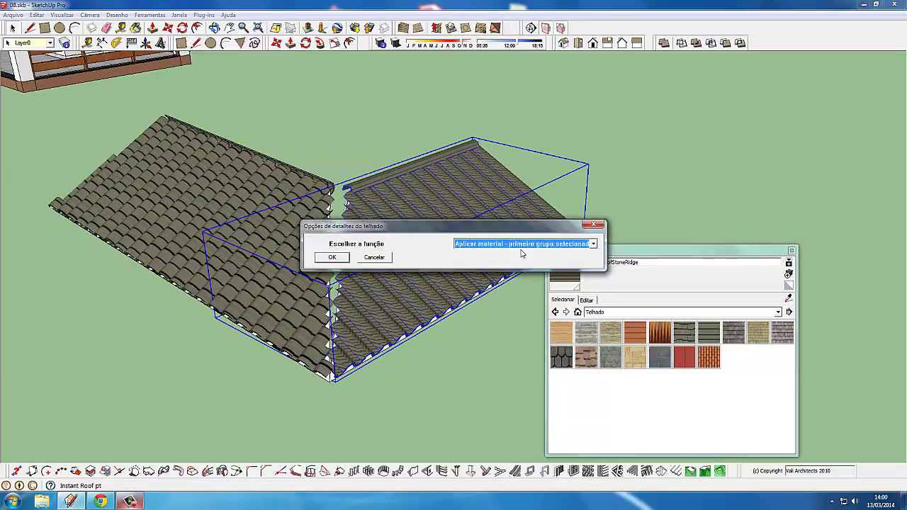
left_click(523, 245)
left_click(523, 245)
left_click(331, 257)
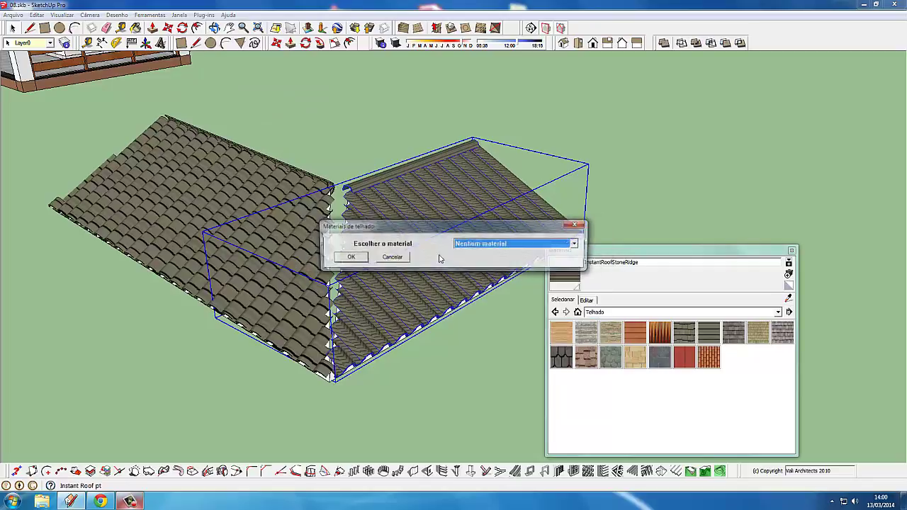
left_click(521, 243)
left_click(489, 488)
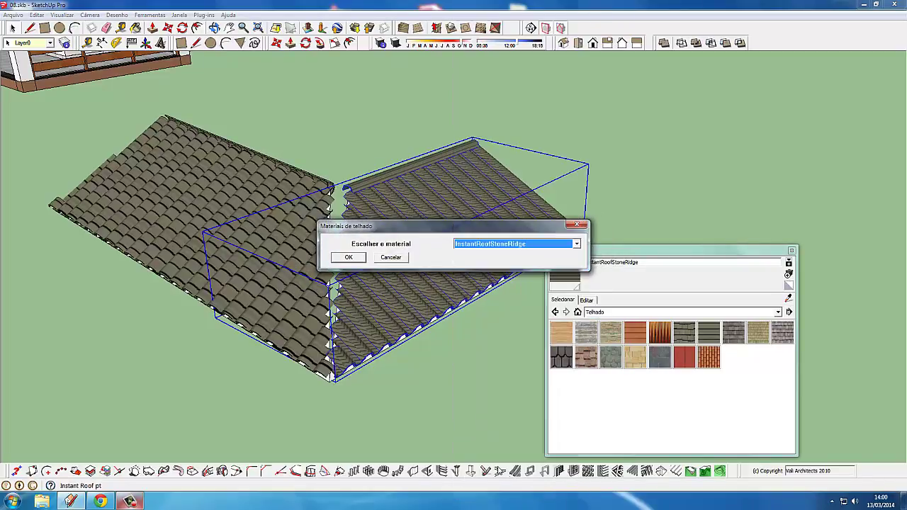
left_click(348, 257)
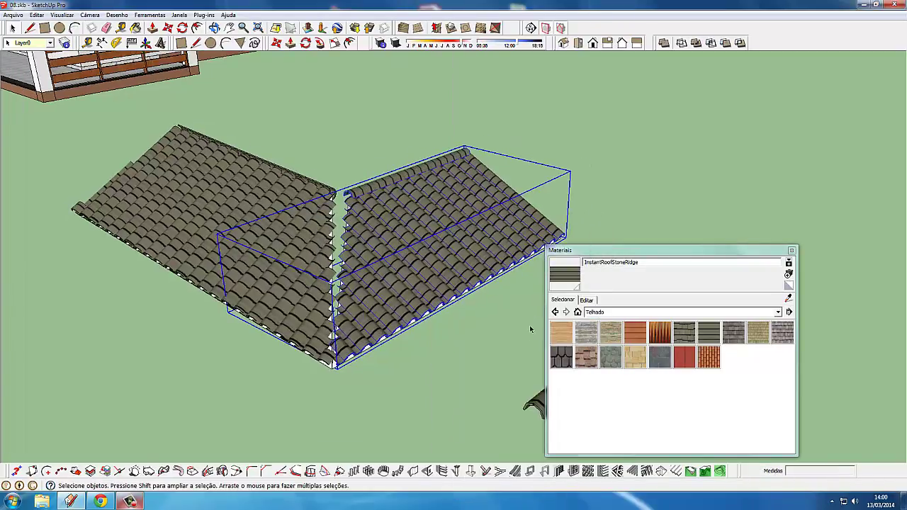
scroll("down", 3)
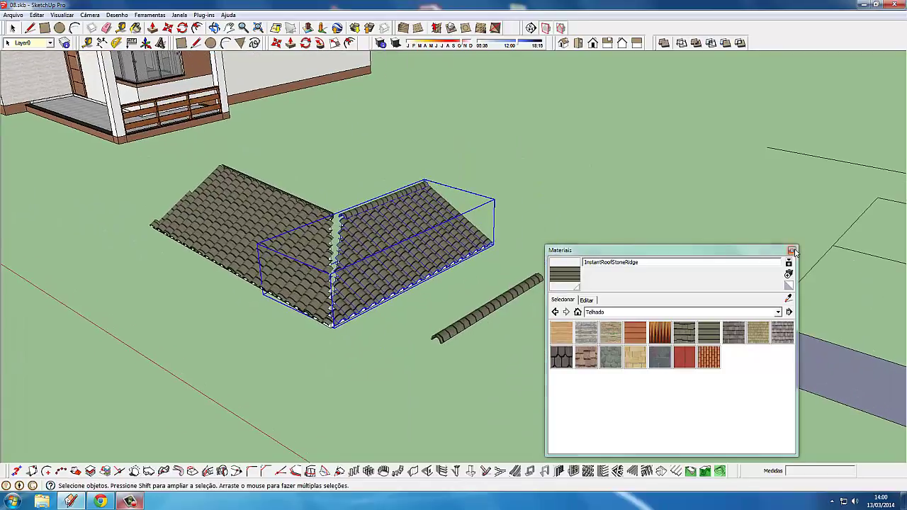
Rotate the loose ridge strip 45°
left_click(791, 251)
left_click(510, 303)
scroll("up", 3)
scroll("up", 3)
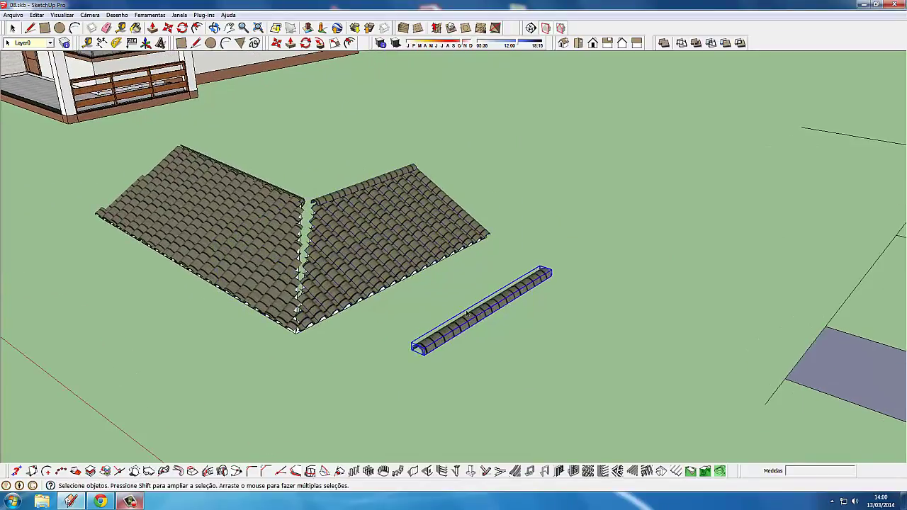
left_click_drag(418, 328, 506, 296)
key("q")
left_click(439, 340)
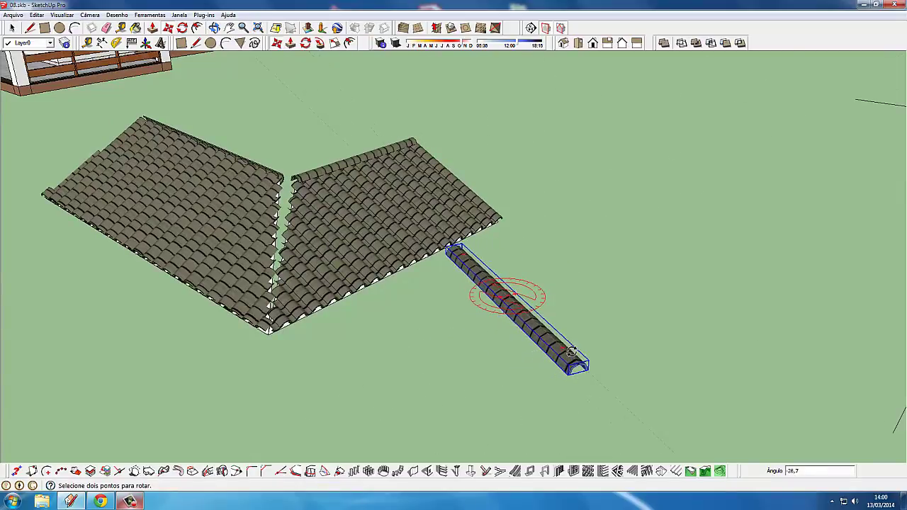
left_click(532, 376)
scroll("down", 3)
Move the ridge strip to the roof corner, then set it down left of the slopes
key("m")
left_click(524, 376)
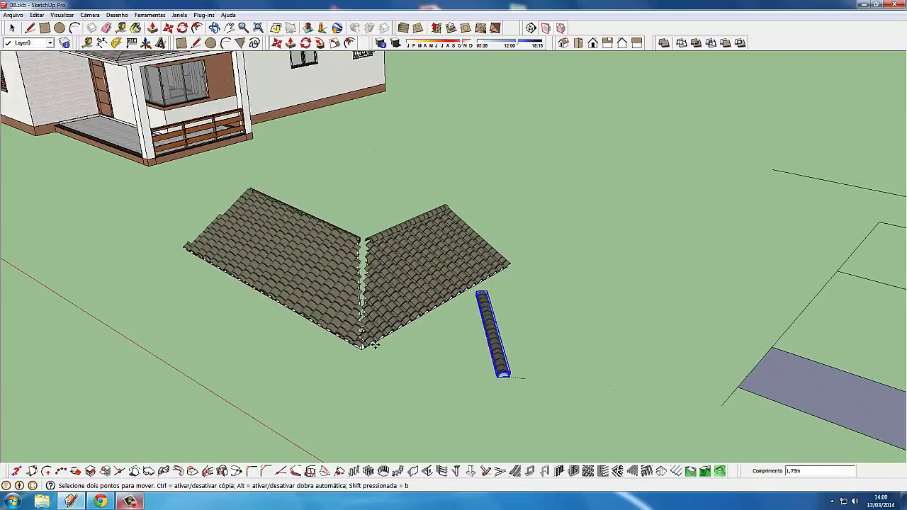
left_click(359, 346)
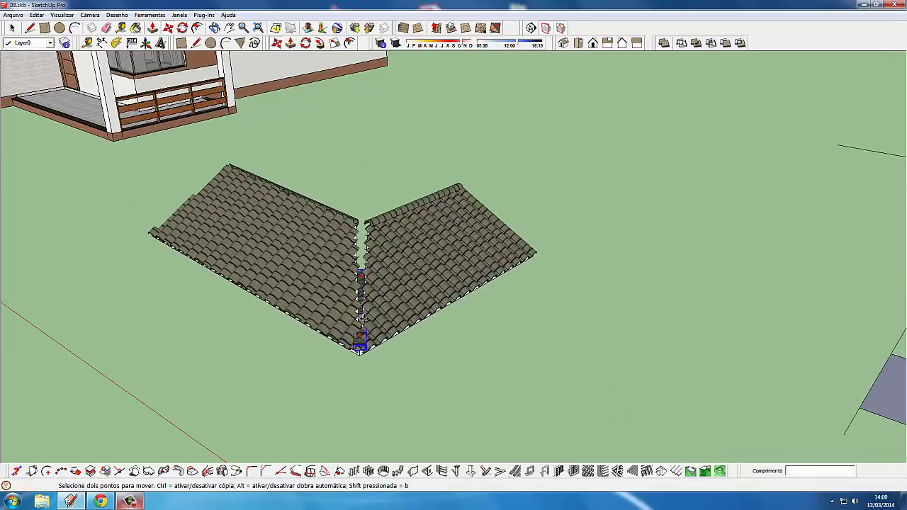
left_click_drag(360, 344, 192, 249)
left_click(192, 249)
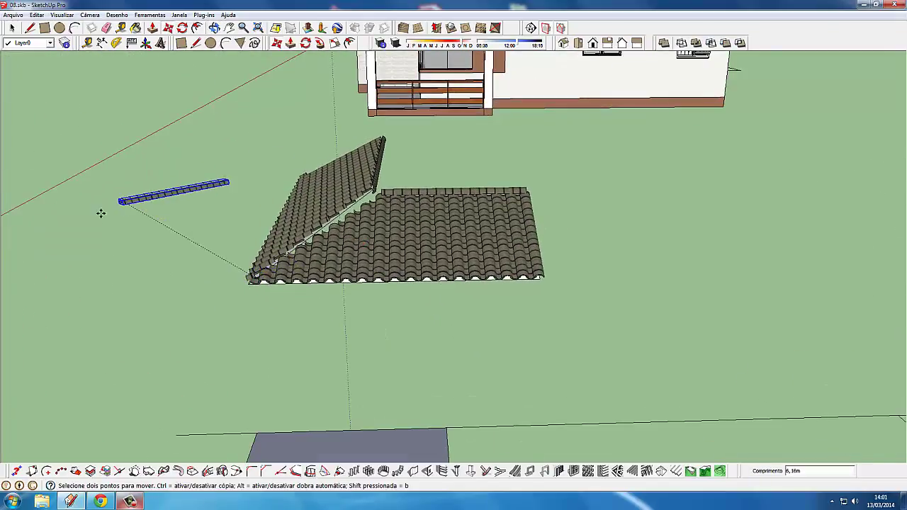
left_click(53, 228)
left_click_drag(53, 228, 2, 10)
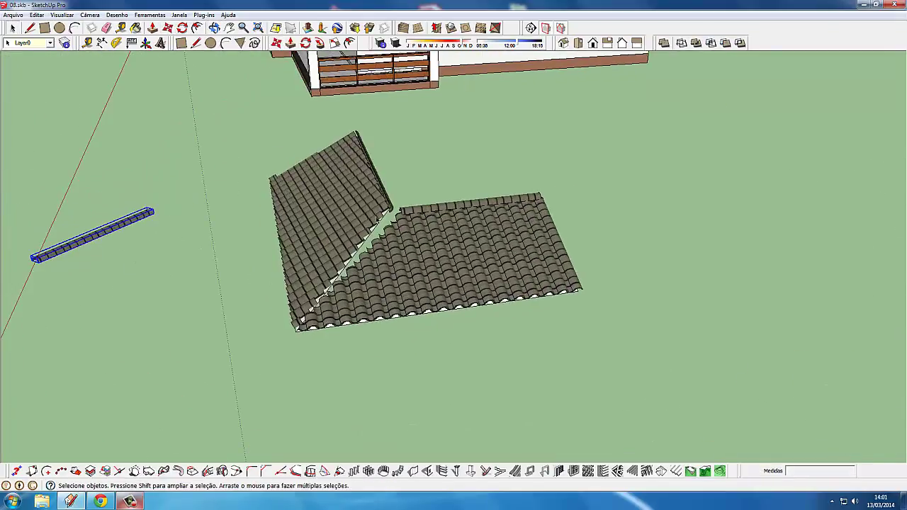
left_click(326, 212)
left_click_drag(326, 212, 375, 158)
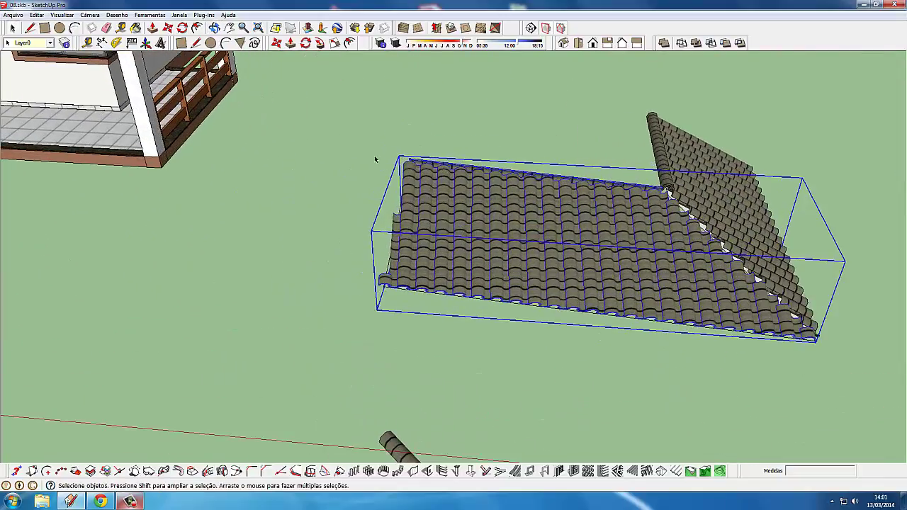
Lift the larger tile slope and place it flat along the porch roof's front eave
scroll("down", 3)
scroll("up", 3)
scroll("up", 3)
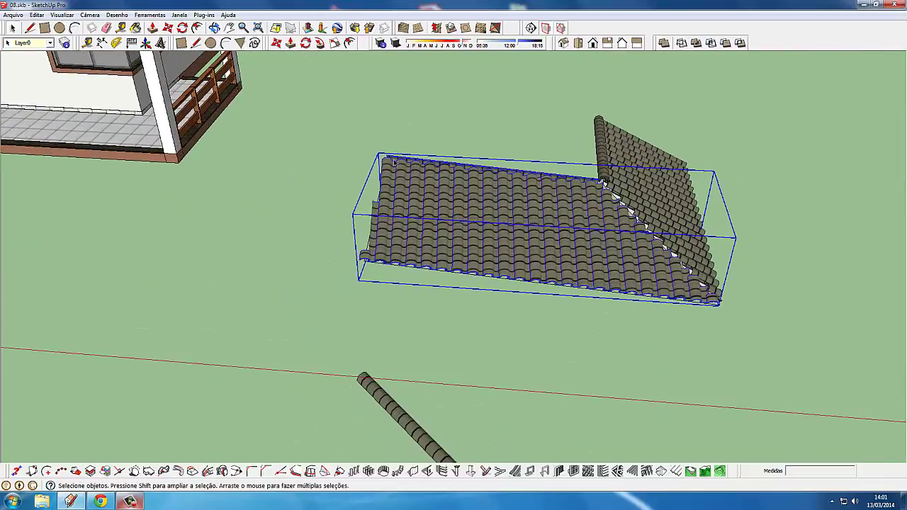
left_click(382, 156)
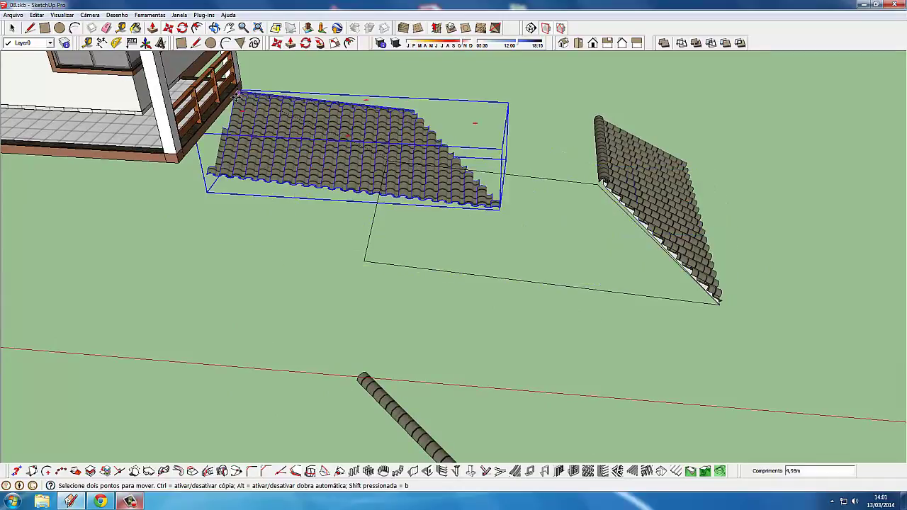
scroll("up", 3)
scroll("up", 3)
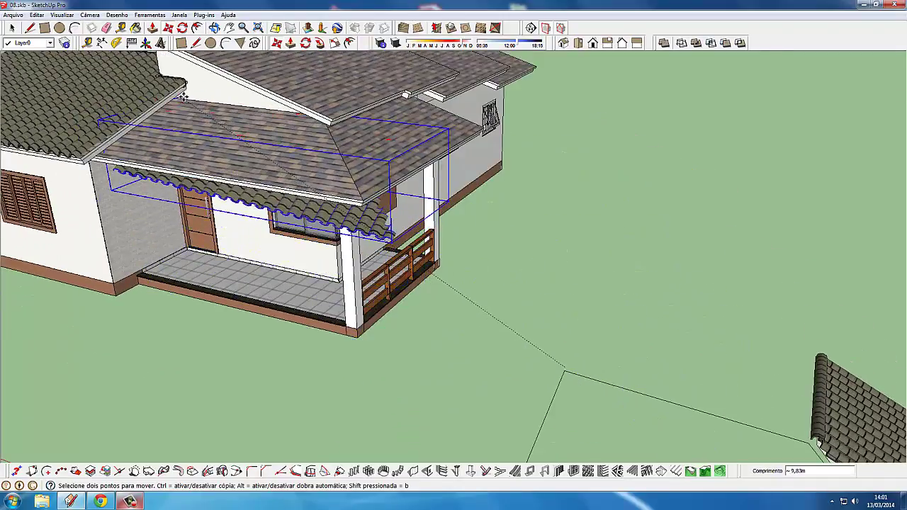
left_click(186, 112)
scroll("up", 3)
left_click_drag(195, 117, 234, 117)
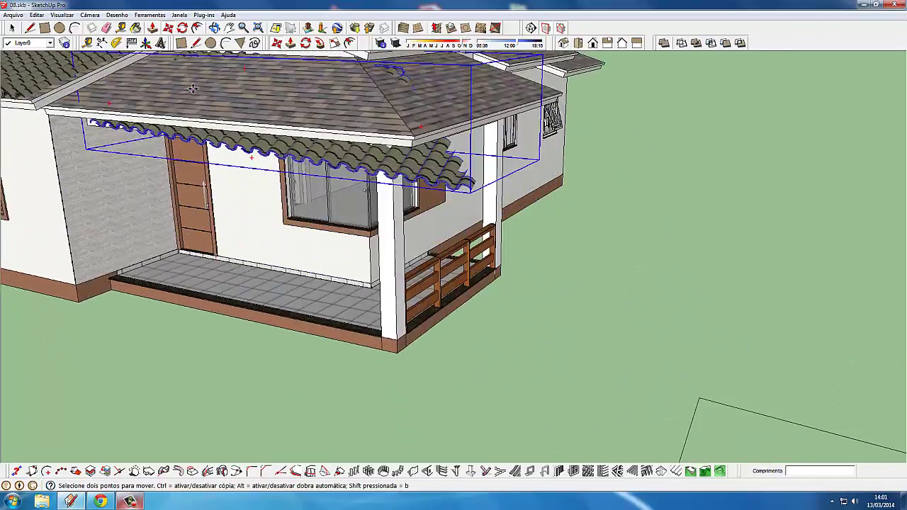
scroll("up", 3)
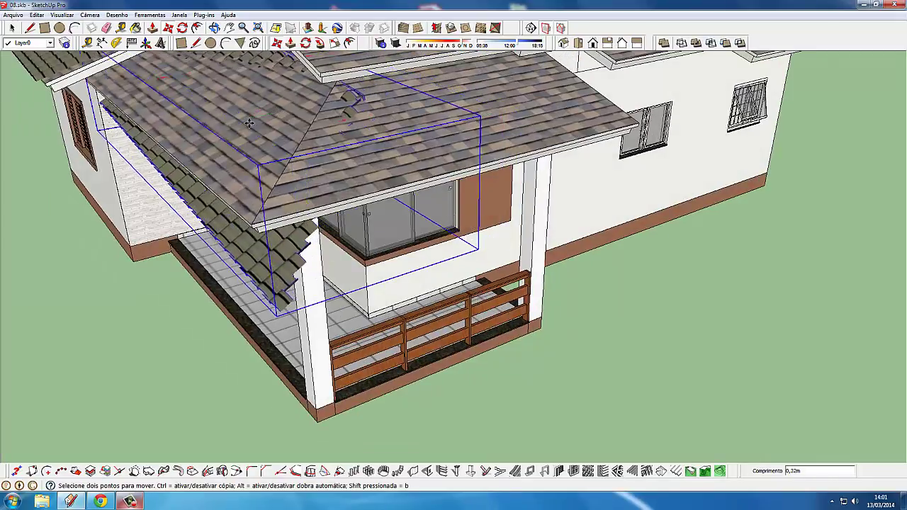
left_click_drag(276, 114, 460, 172)
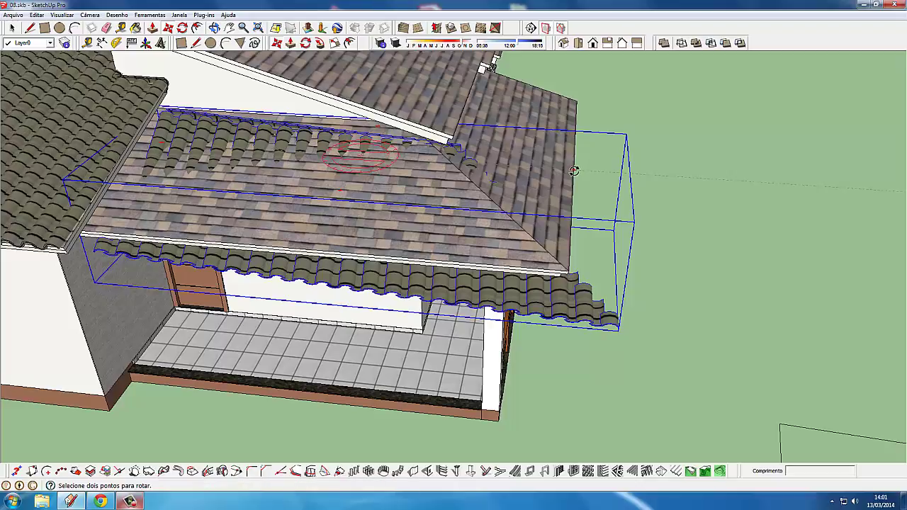
Tilt the tile section 6,7° and slide it down beneath the porch roof slope
left_click(574, 171)
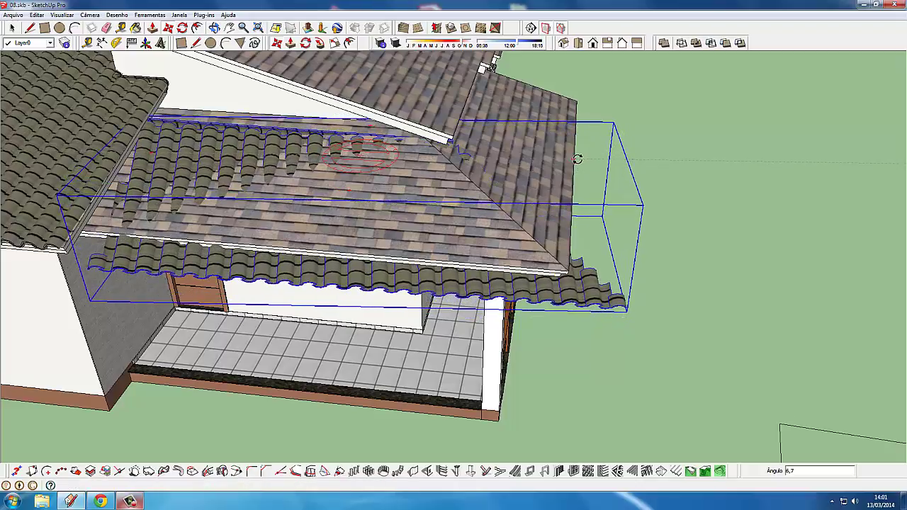
left_click(577, 158)
key("m")
left_click(241, 111)
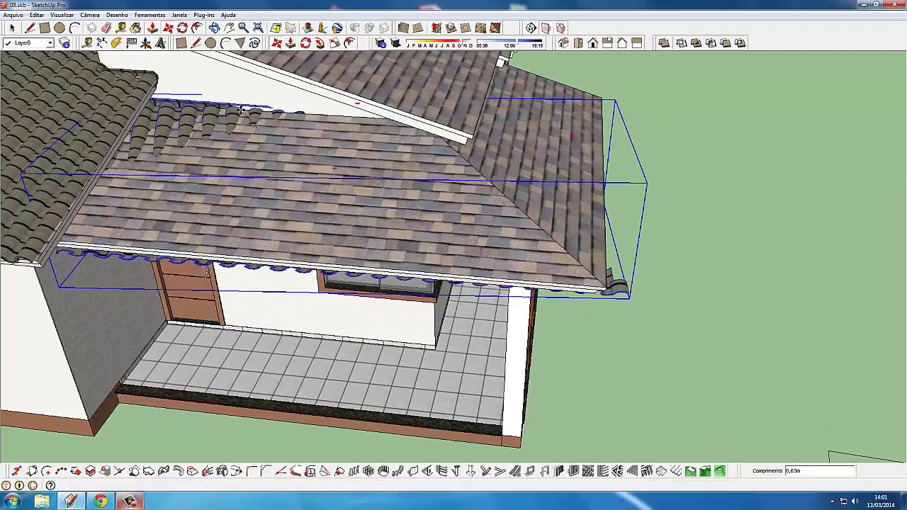
scroll("up", 3)
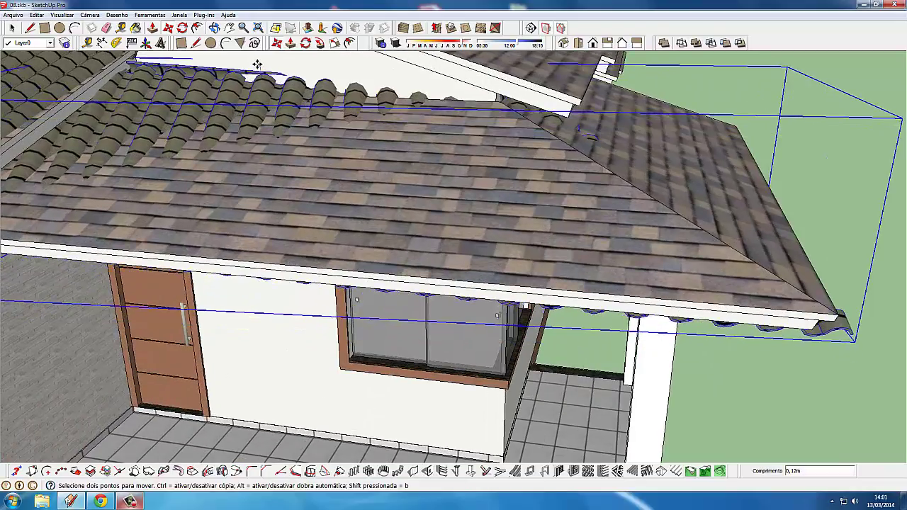
left_click_drag(257, 65, 550, 204)
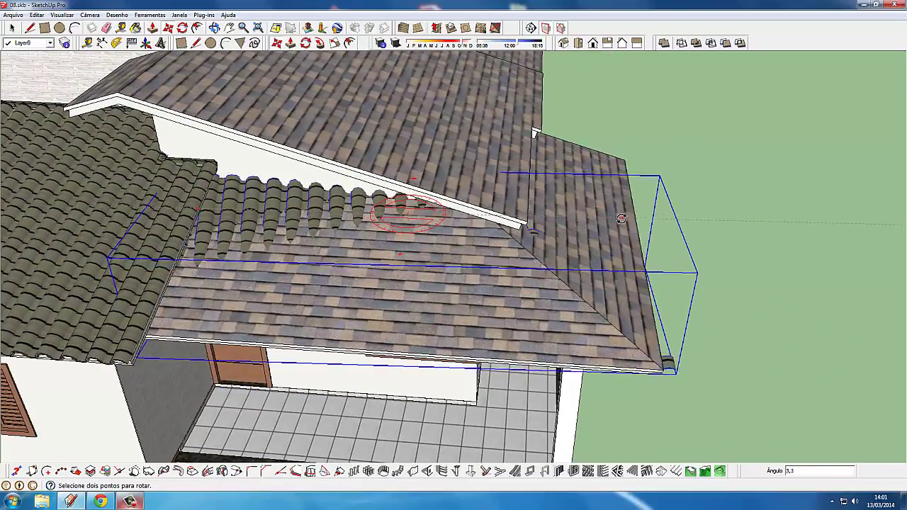
left_click(336, 211)
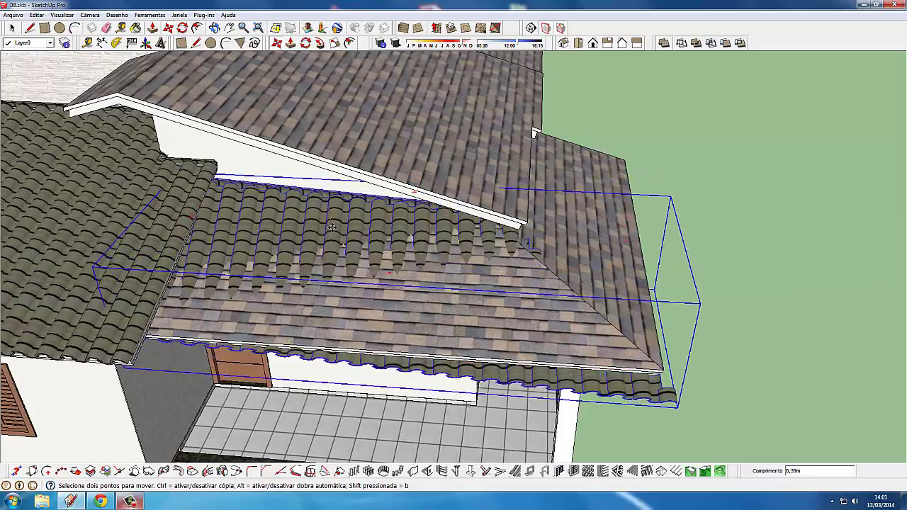
left_click_drag(296, 192, 359, 211)
Rotate the tile section a further 4.5° so it follows the porch roof pitch
scroll("up", 3)
scroll("up", 3)
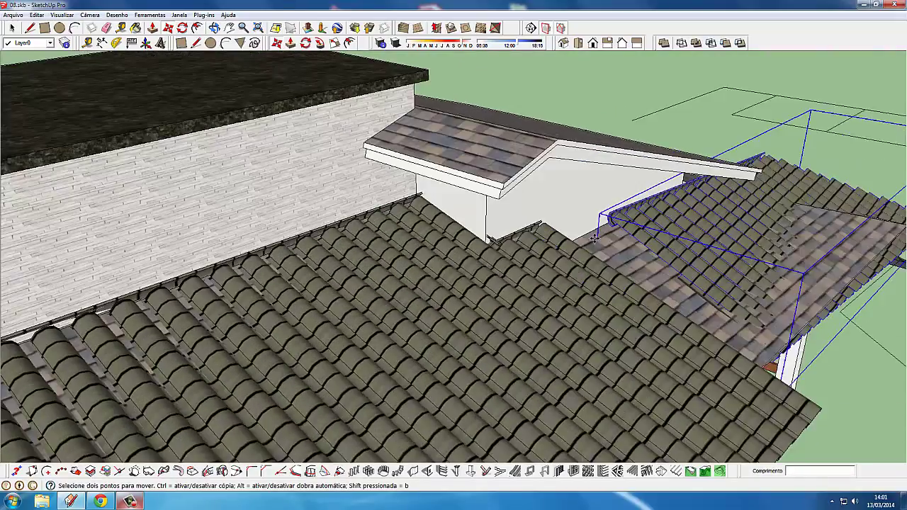
scroll("up", 3)
scroll("up", 3)
scroll("up", 3)
scroll("up", 3)
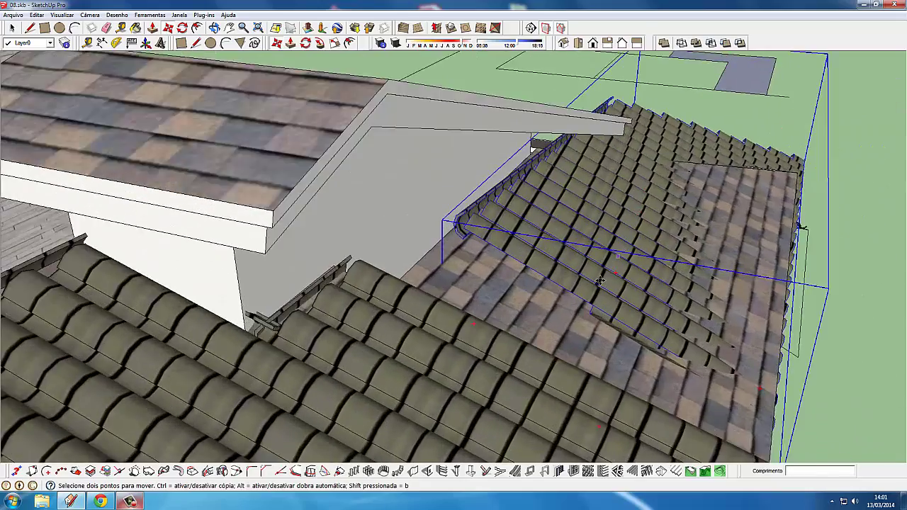
scroll("up", 3)
scroll("up", 3)
scroll("down", 3)
scroll("up", 3)
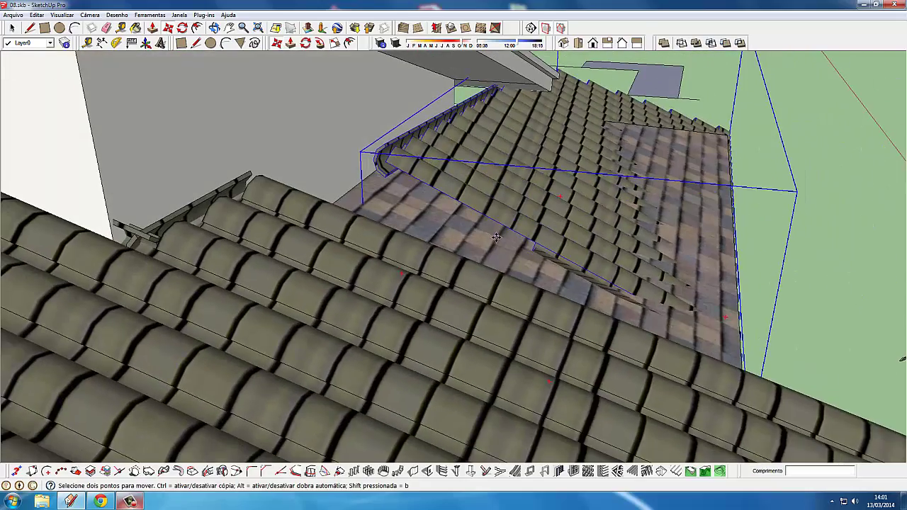
scroll("down", 3)
scroll("down", 3)
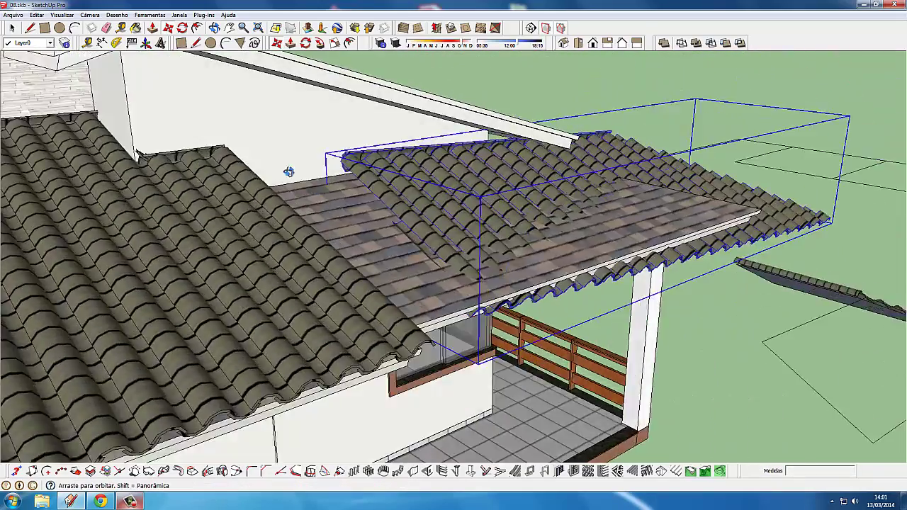
scroll("down", 3)
scroll("up", 3)
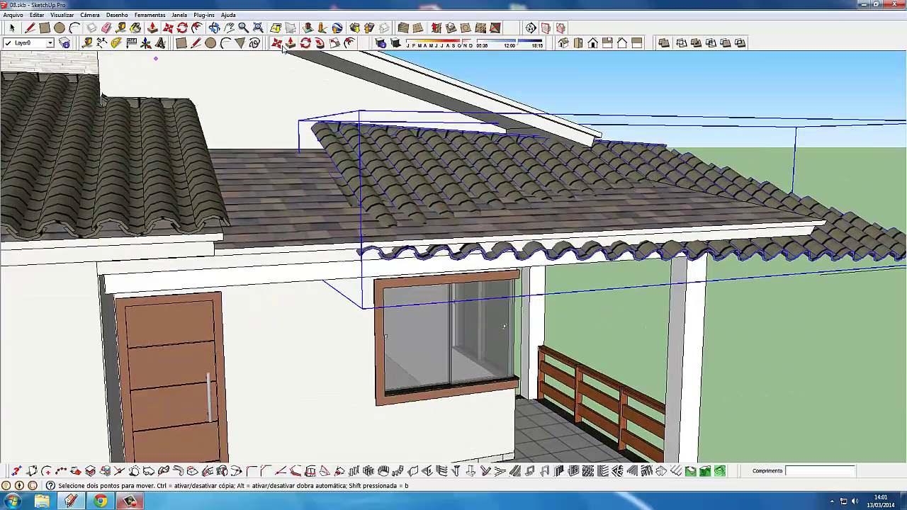
scroll("up", 3)
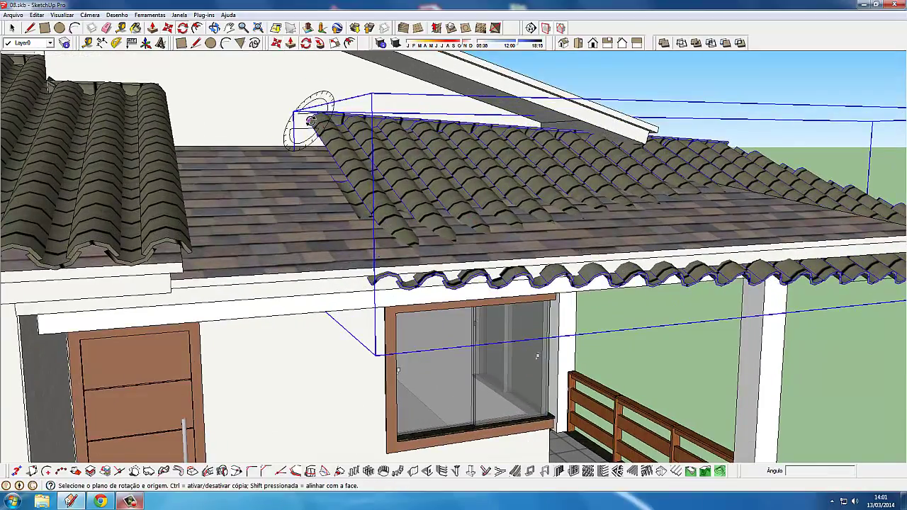
left_click_drag(309, 120, 348, 136)
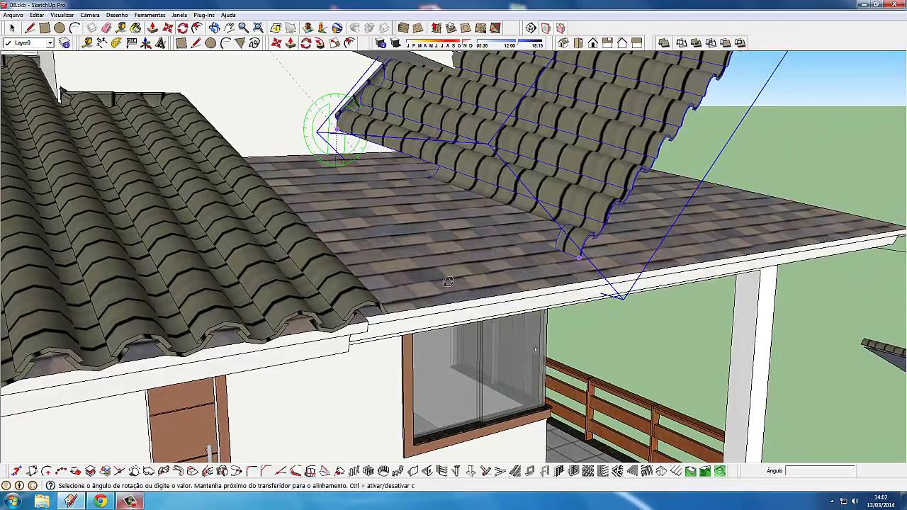
left_click_drag(479, 294, 384, 171)
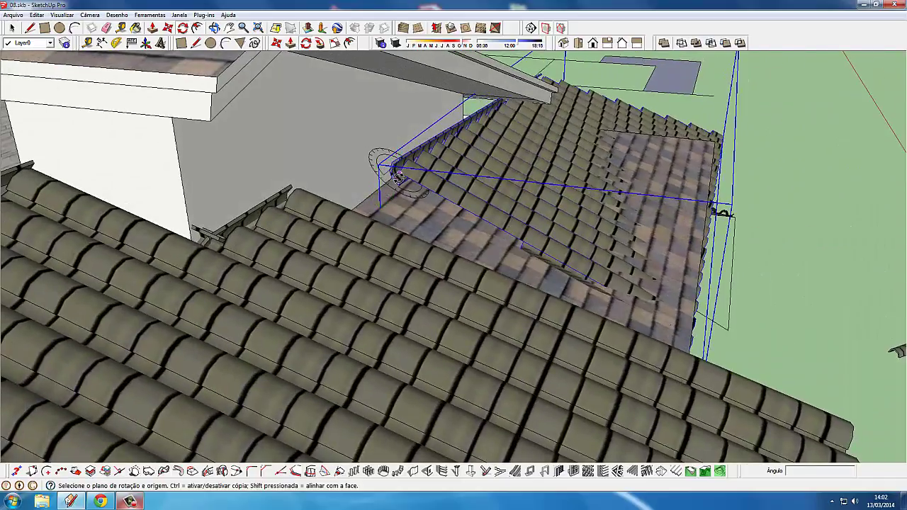
scroll("up", 3)
scroll("up", 3)
left_click_drag(422, 187, 402, 144)
scroll("up", 3)
scroll("up", 3)
scroll("up", 3)
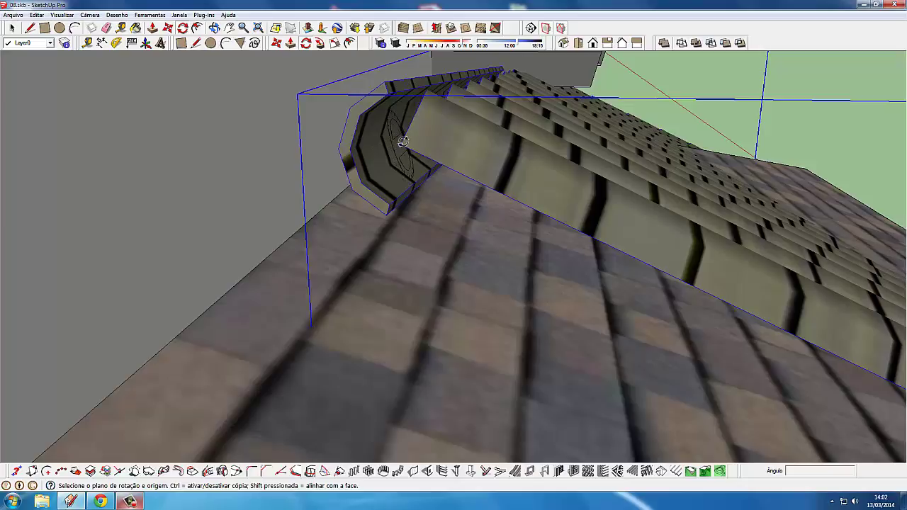
left_click_drag(450, 136, 325, 218)
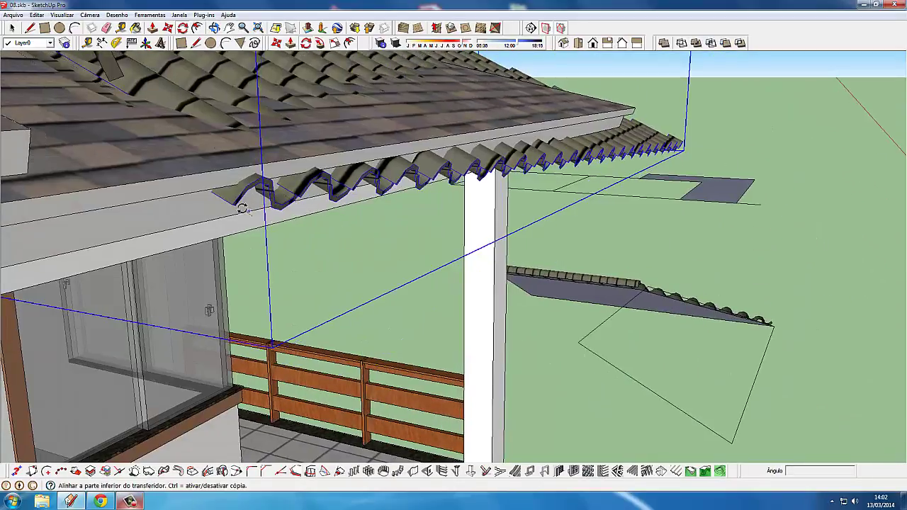
left_click_drag(236, 205, 341, 284)
left_click(267, 163)
left_click(248, 174)
scroll("down", 3)
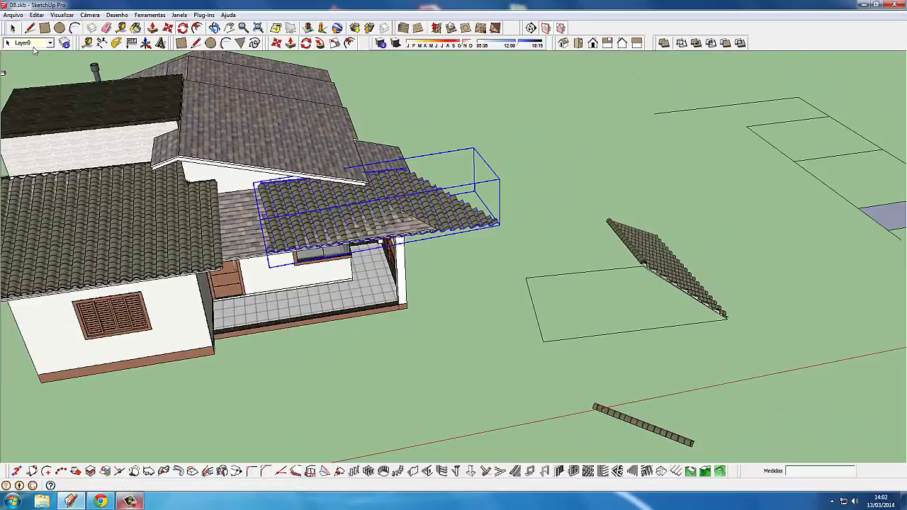
Delete the selected tiled roof piece and copy the lower roof face down beside the red axis
scroll("down", 3)
key("Delete")
left_click_drag(621, 324, 496, 213)
scroll("up", 3)
left_click_drag(637, 218, 670, 218)
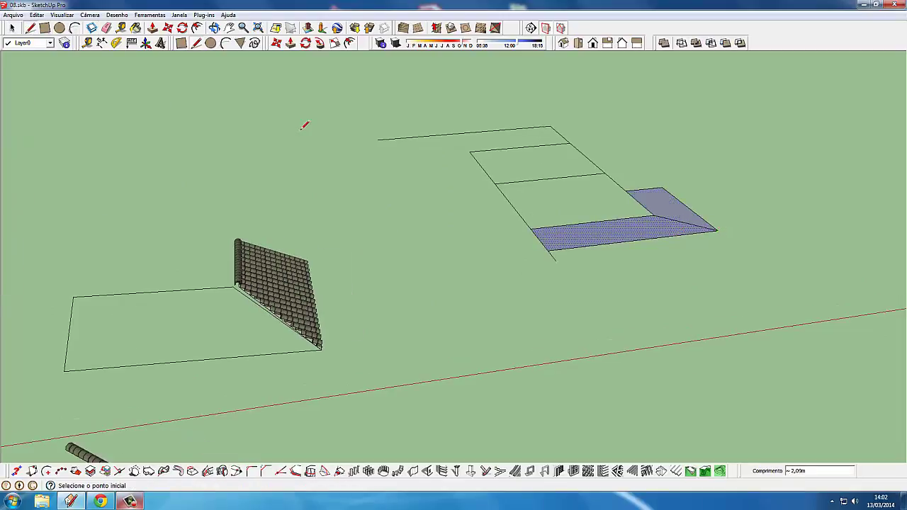
left_click(12, 28)
scroll("down", 3)
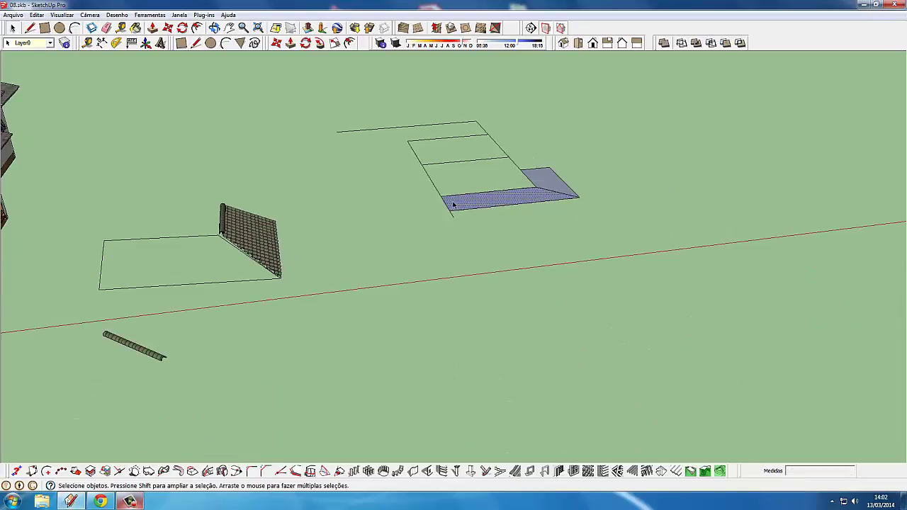
left_click_drag(454, 205, 460, 207)
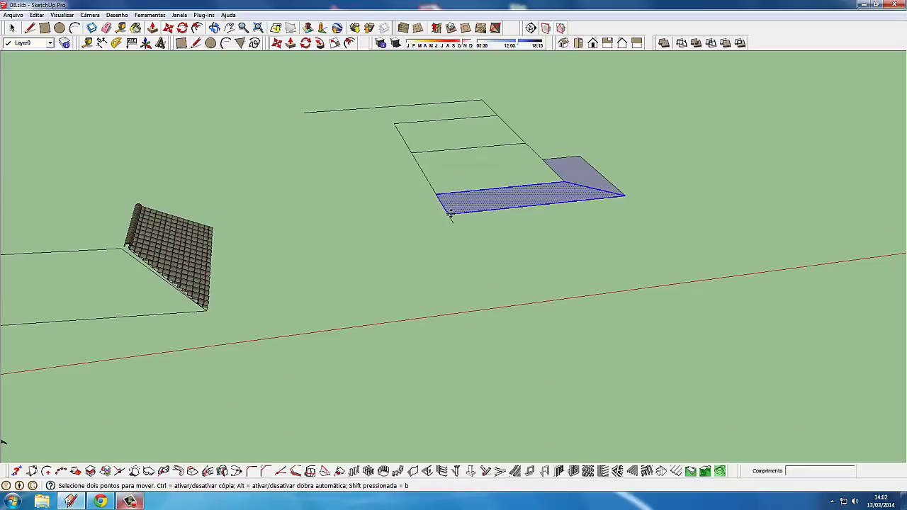
left_click_drag(451, 213, 481, 300)
left_click_drag(481, 301, 218, 214)
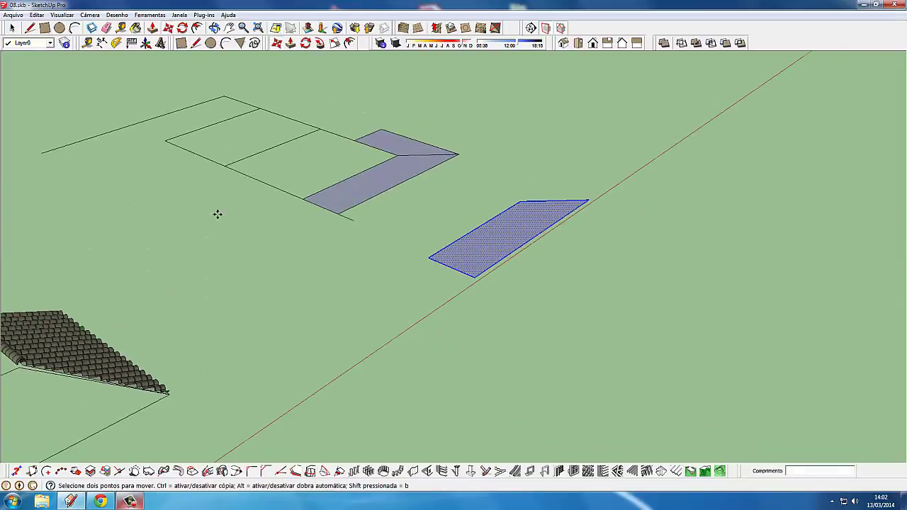
Pick up the clay-tile roof section and carry it over the house toward the porch
left_click(13, 28)
left_click(253, 319)
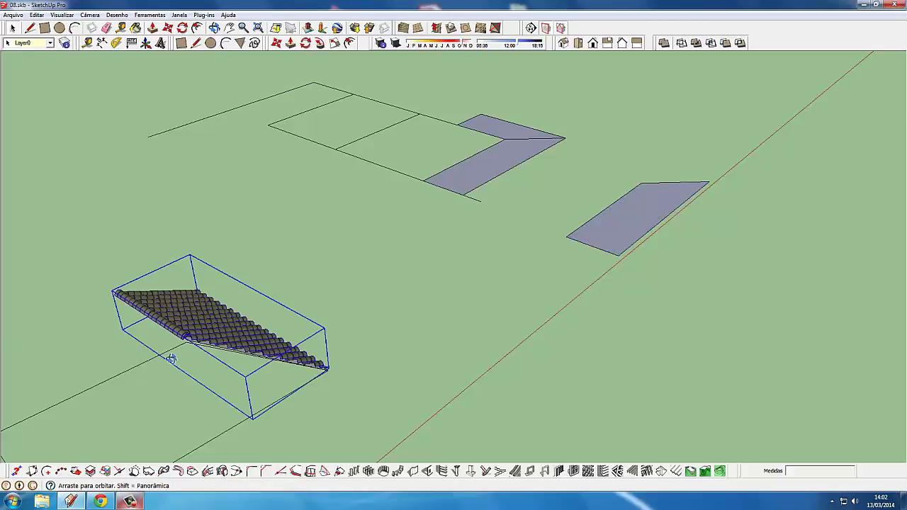
left_click_drag(170, 357, 285, 101)
key("m")
left_click(333, 202)
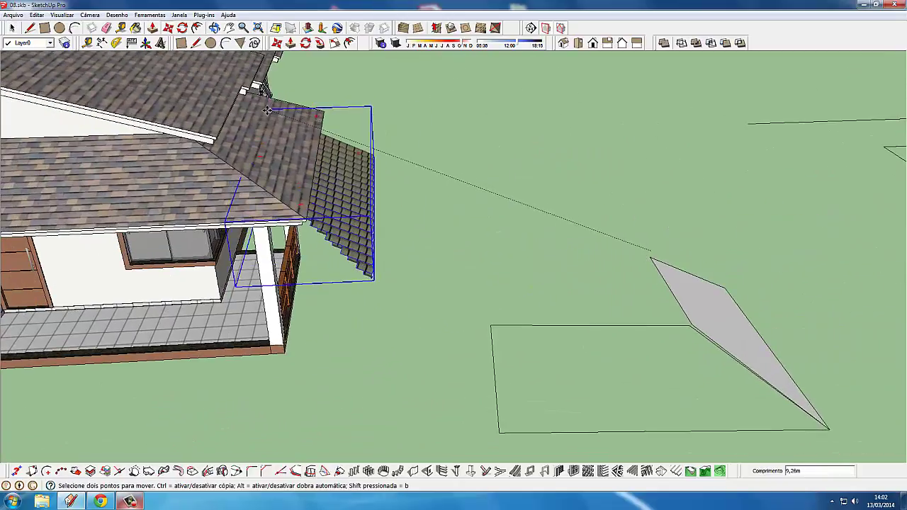
left_click_drag(277, 113, 350, 223)
Set the clay-tile section down on the porch roof
scroll("up", 3)
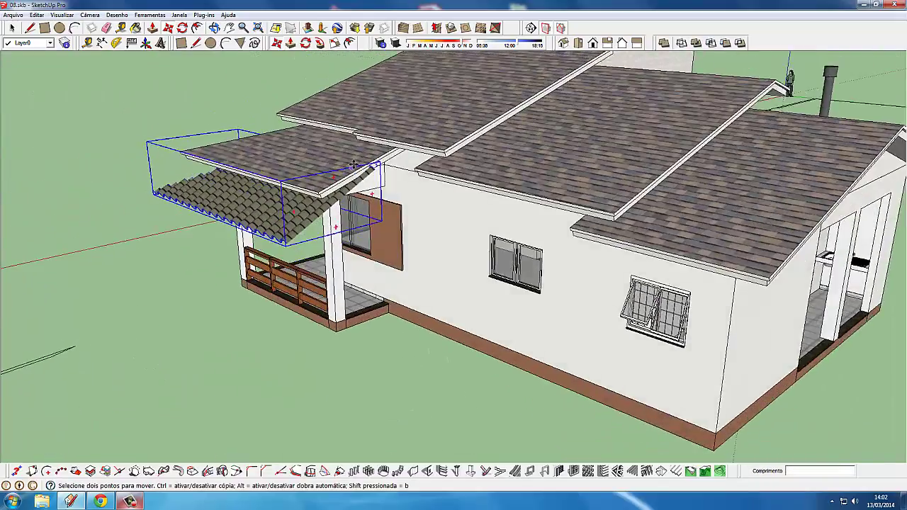
scroll("up", 3)
scroll("up", 3)
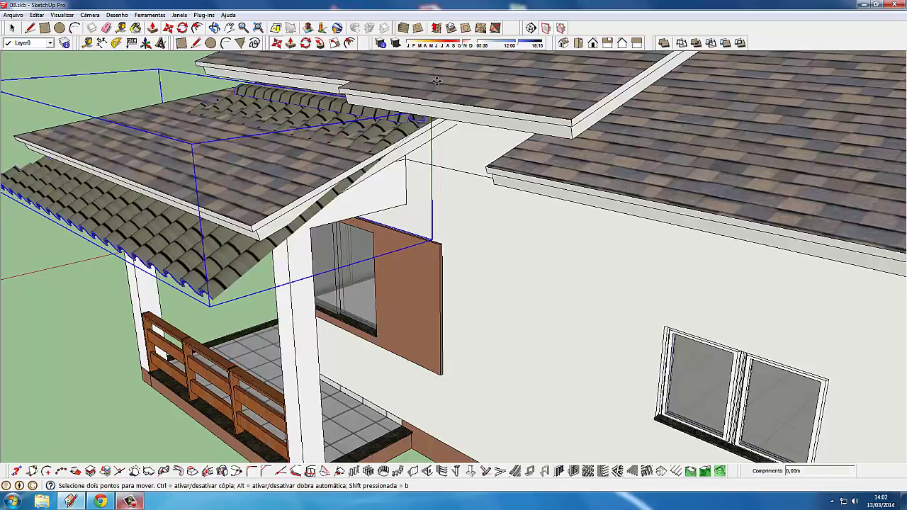
left_click(14, 28)
Select the old roof and hide its TELHADO 3 layer in the Layers manager
left_click(122, 72)
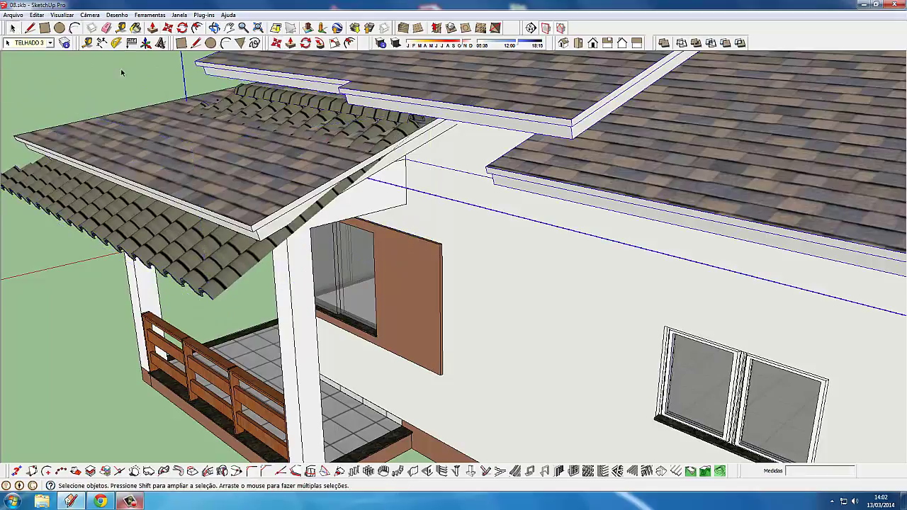
left_click(64, 43)
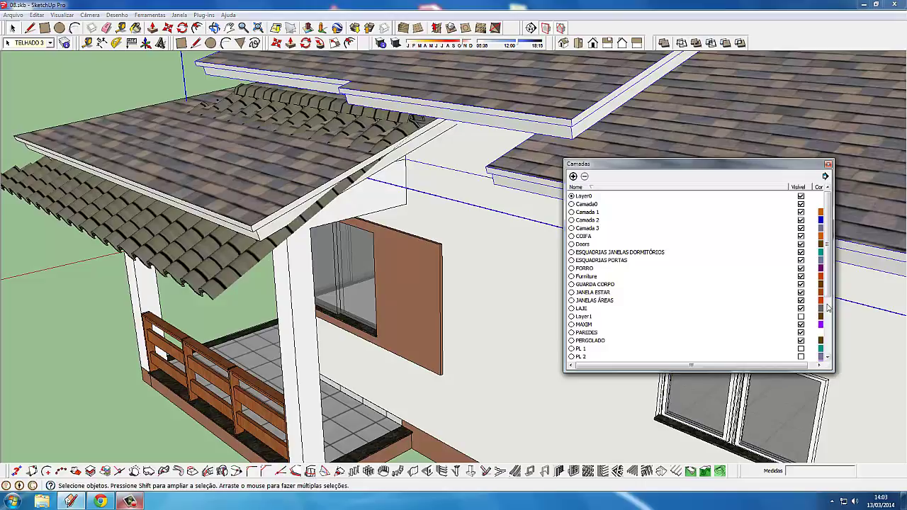
left_click_drag(827, 292, 813, 345)
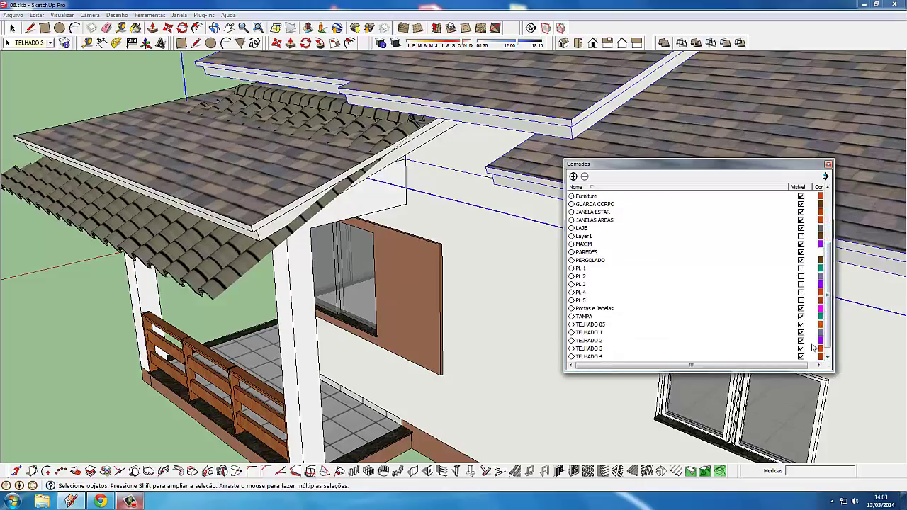
left_click(800, 348)
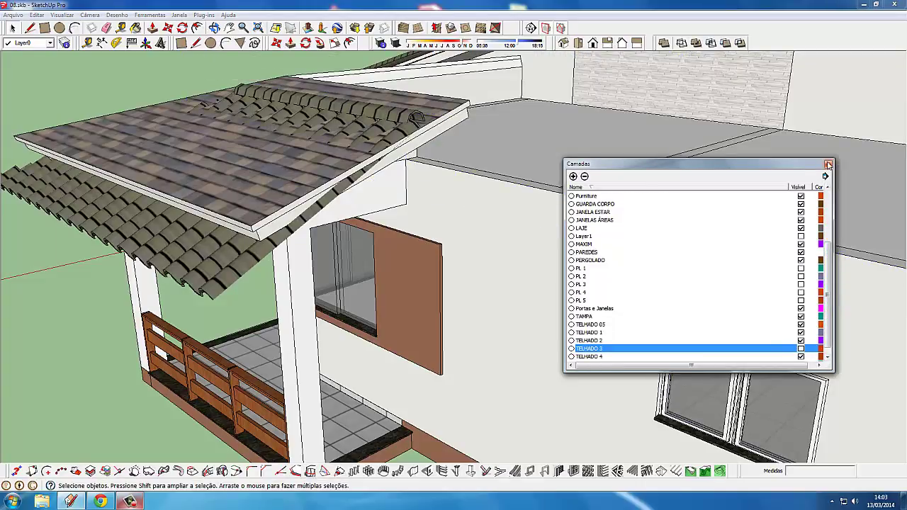
left_click(828, 165)
scroll("up", 3)
left_click(355, 197)
Move the tile section by its ridge-tile corner onto the porch roof's ridge endpoint
scroll("up", 3)
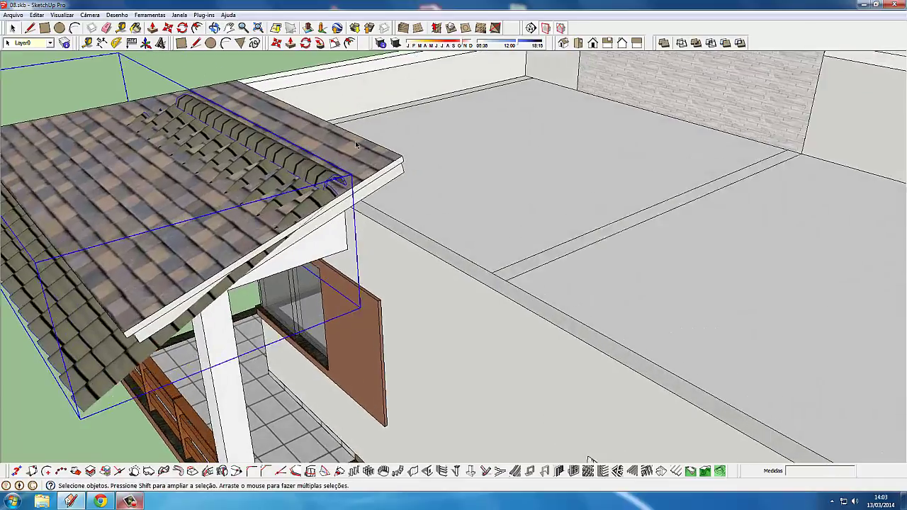
scroll("up", 3)
scroll("up", 3)
scroll("up", 3)
scroll("up", 3)
key("m")
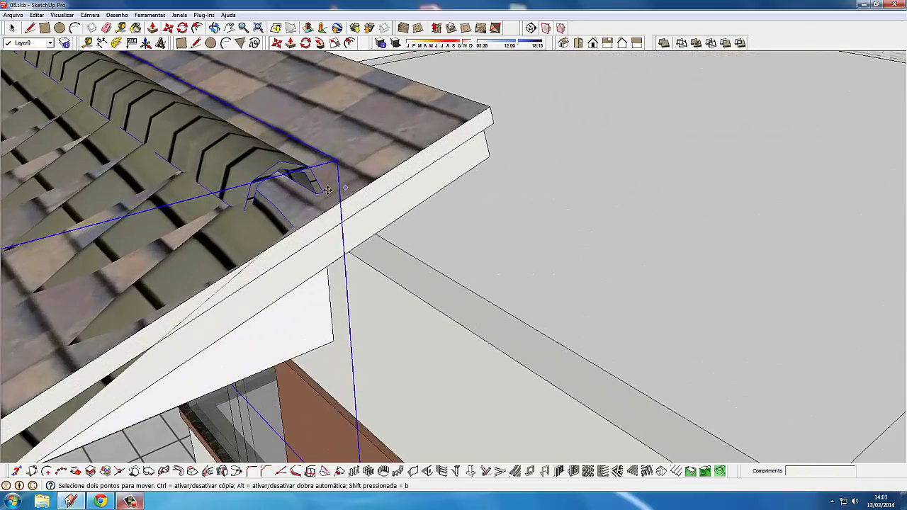
left_click(295, 232)
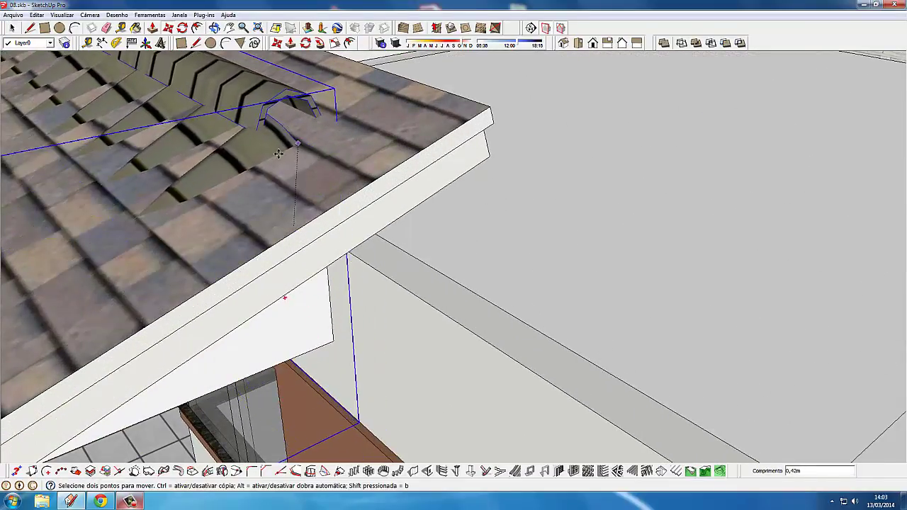
left_click(312, 257)
left_click(312, 257)
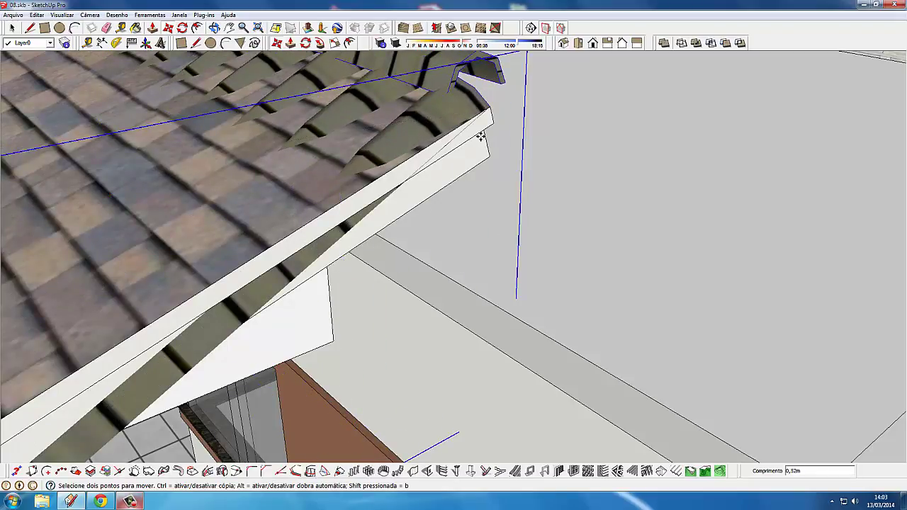
left_click(480, 136)
scroll("down", 3)
scroll("down", 3)
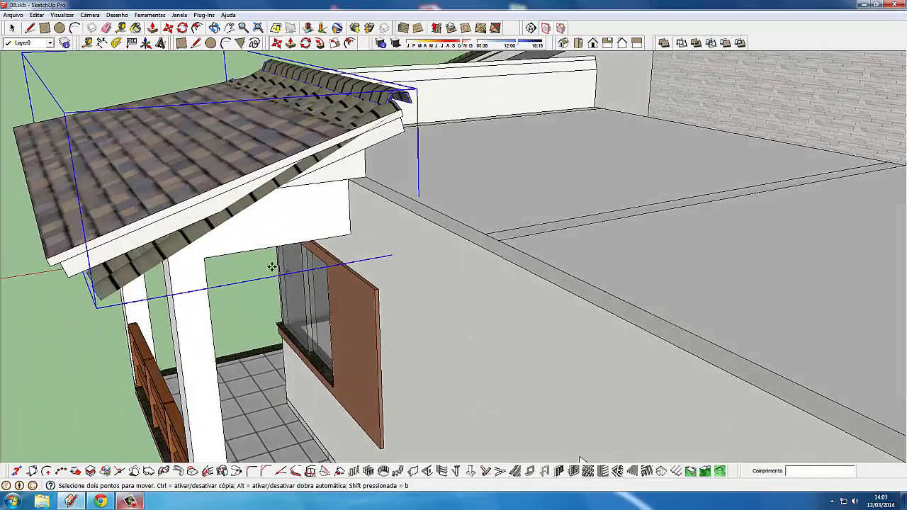
left_click_drag(272, 266, 310, 76)
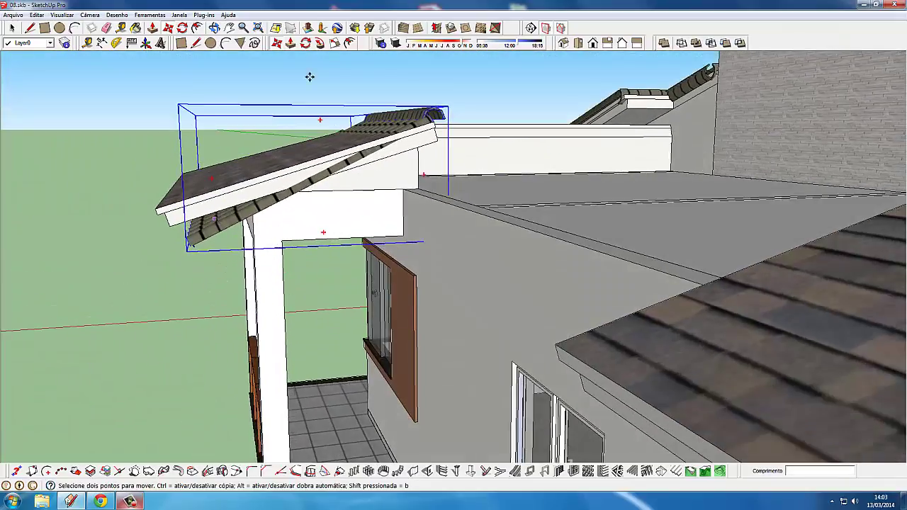
Rotate the clay-tile section 9,7° about the ridge end to match the porch roof slope
left_click(305, 44)
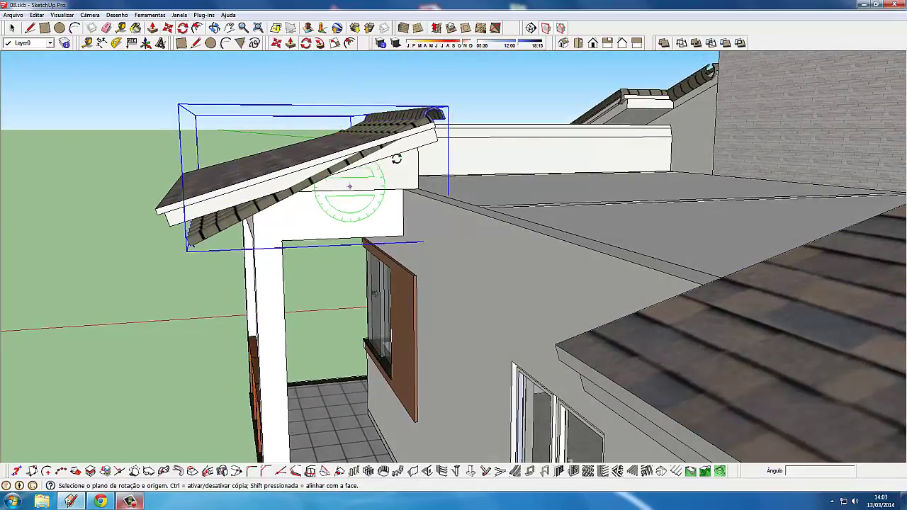
scroll("up", 3)
left_click(437, 122)
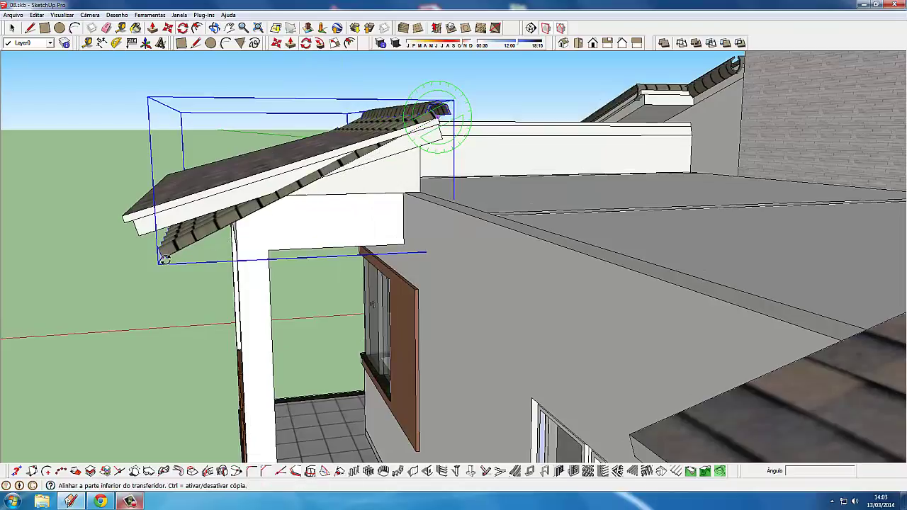
left_click(164, 259)
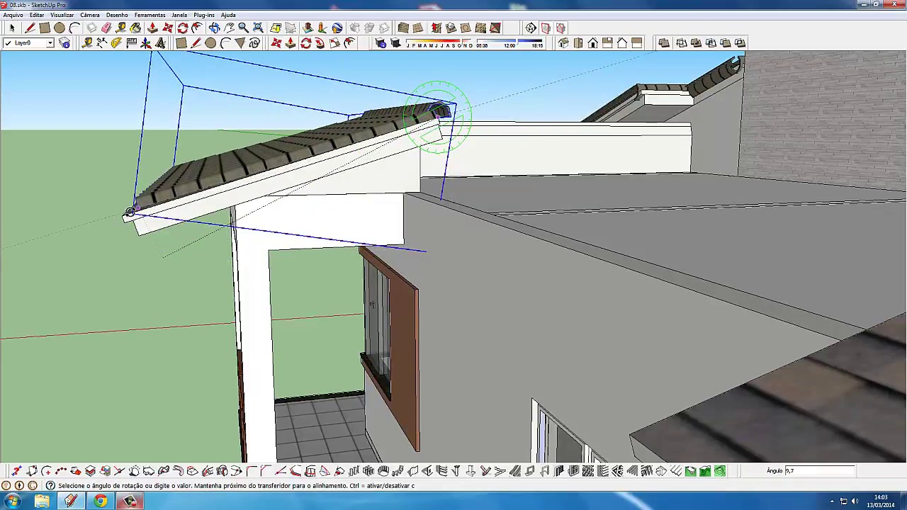
left_click(130, 213)
left_click_drag(130, 212, 183, 219)
scroll("up", 3)
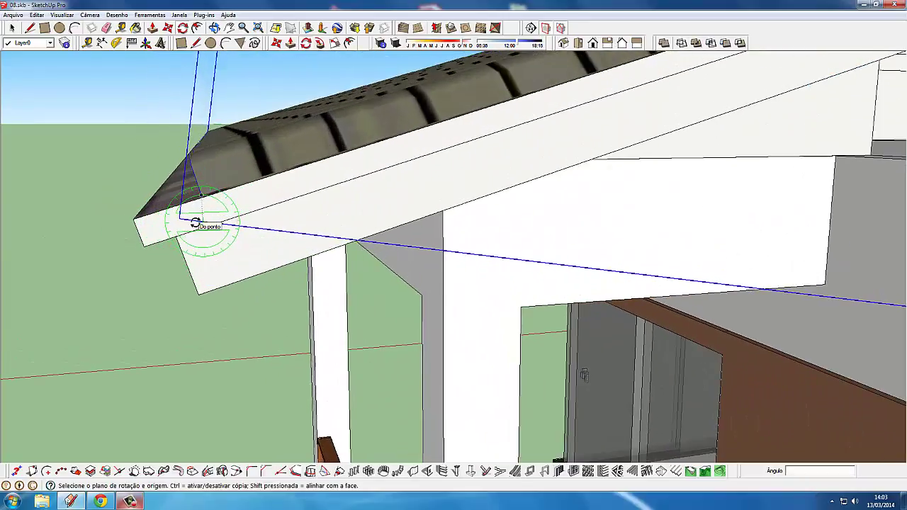
scroll("up", 3)
Lower the tilted tile section onto the porch eave and inspect the tiled roof
key("m")
left_click(260, 186)
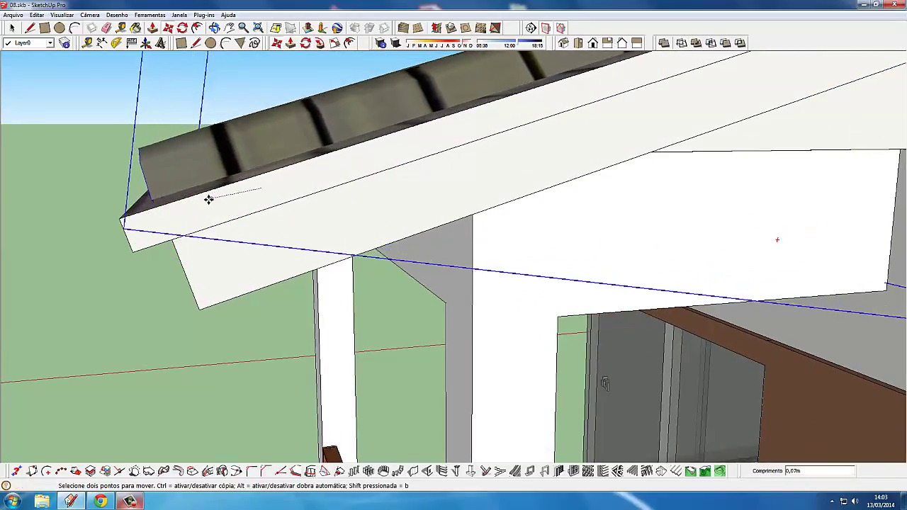
scroll("down", 3)
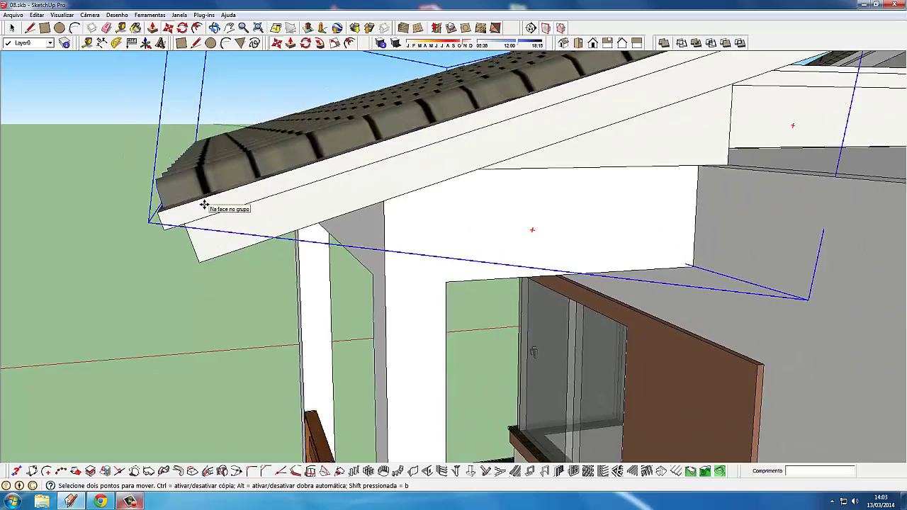
left_click_drag(203, 203, 584, 284)
scroll("up", 3)
scroll("down", 3)
scroll("up", 3)
scroll("down", 3)
left_click_drag(472, 296, 539, 262)
scroll("up", 3)
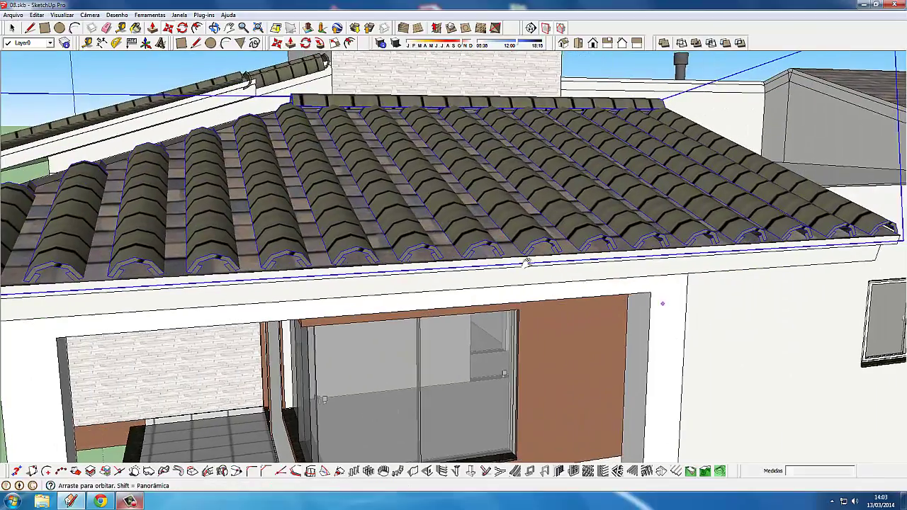
scroll("up", 3)
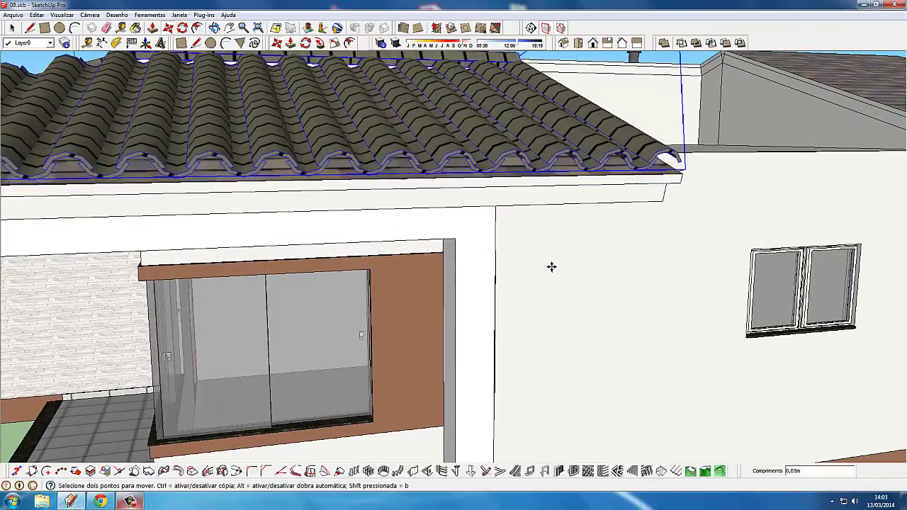
left_click_drag(551, 266, 505, 288)
scroll("down", 3)
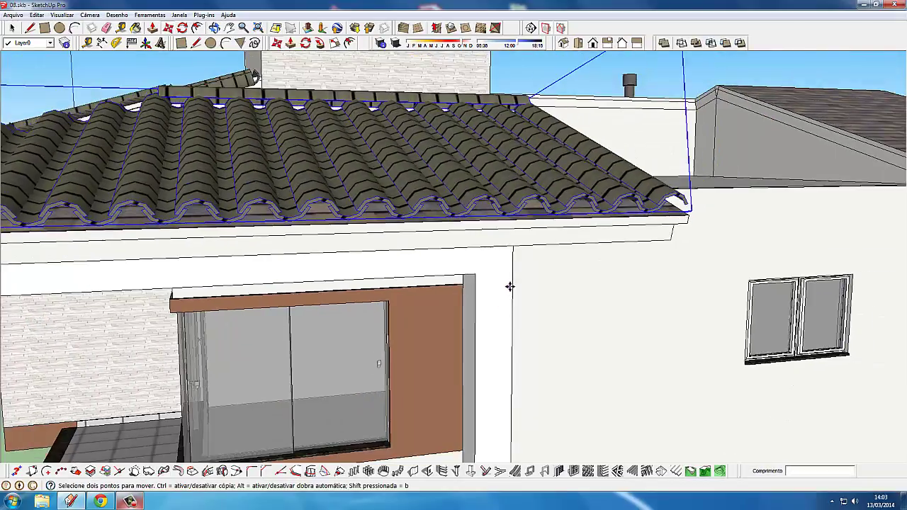
key("space")
left_click_drag(388, 358, 411, 308)
scroll("down", 3)
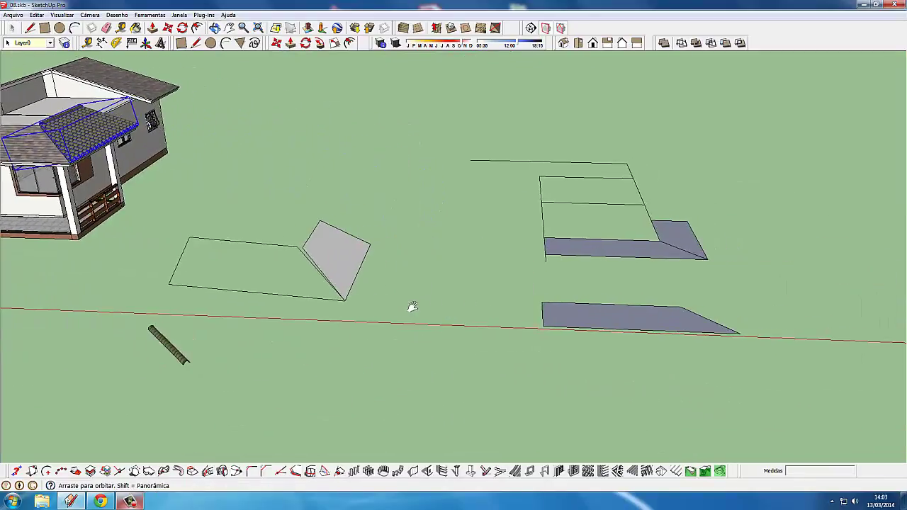
Draw an edge from the corner to the sloped edge's endpoint, squaring the lower ground face
left_click_drag(573, 321, 574, 337)
left_click(564, 330)
key("l")
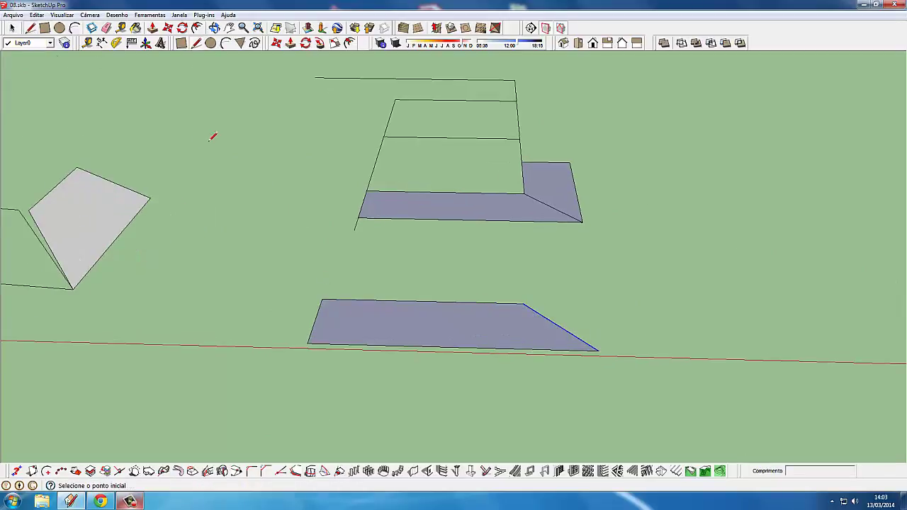
scroll("up", 3)
scroll("down", 3)
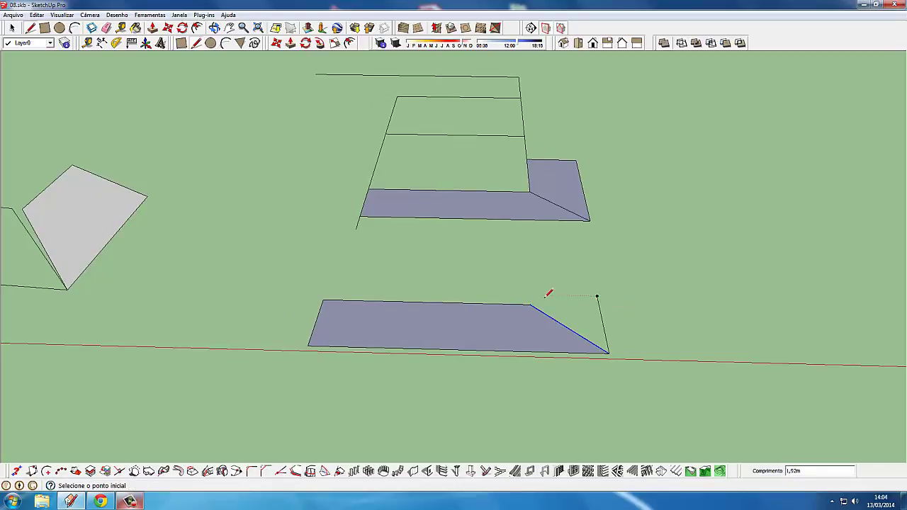
left_click(599, 305)
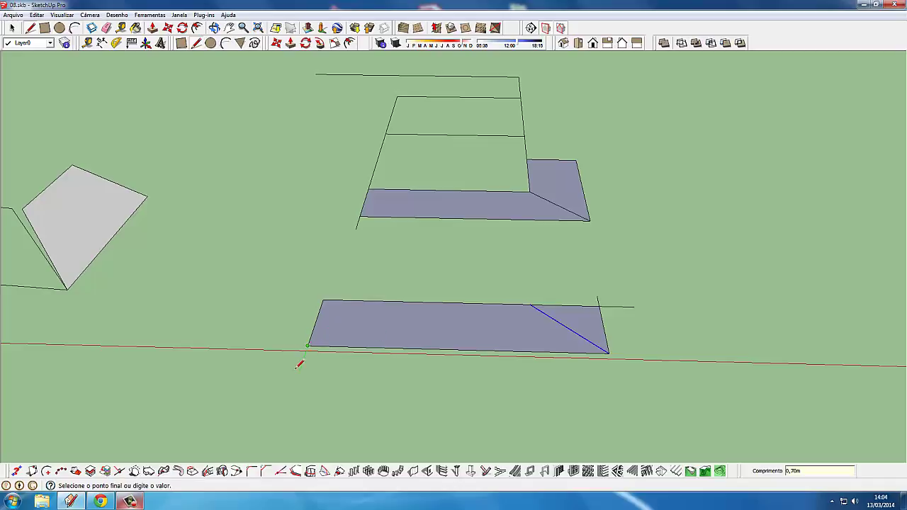
Draw the closing edge across the lower porch face, splitting off the extra strip
left_click(300, 368)
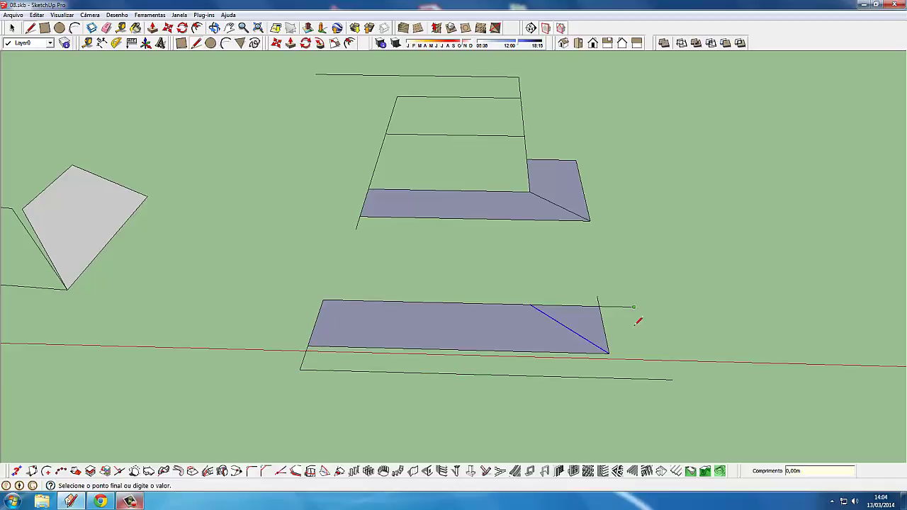
left_click(652, 376)
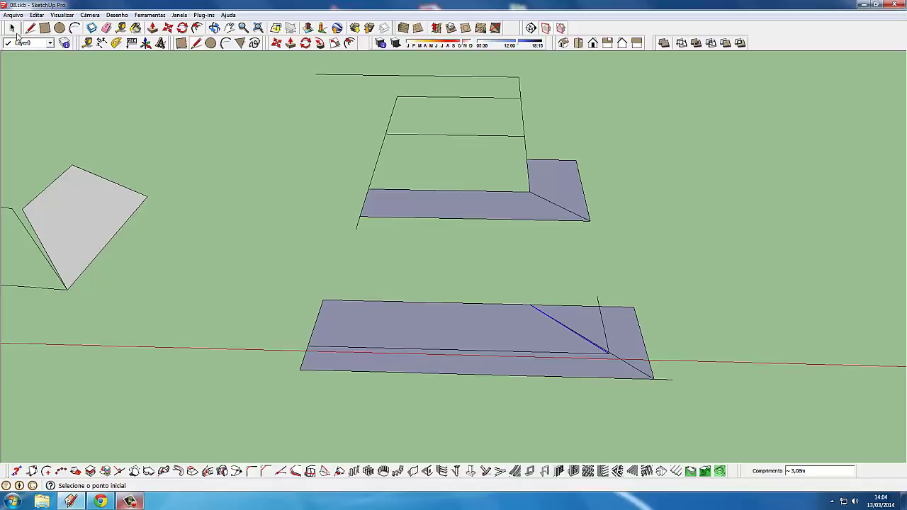
left_click(12, 28)
left_click_drag(617, 314, 553, 352)
scroll("up", 3)
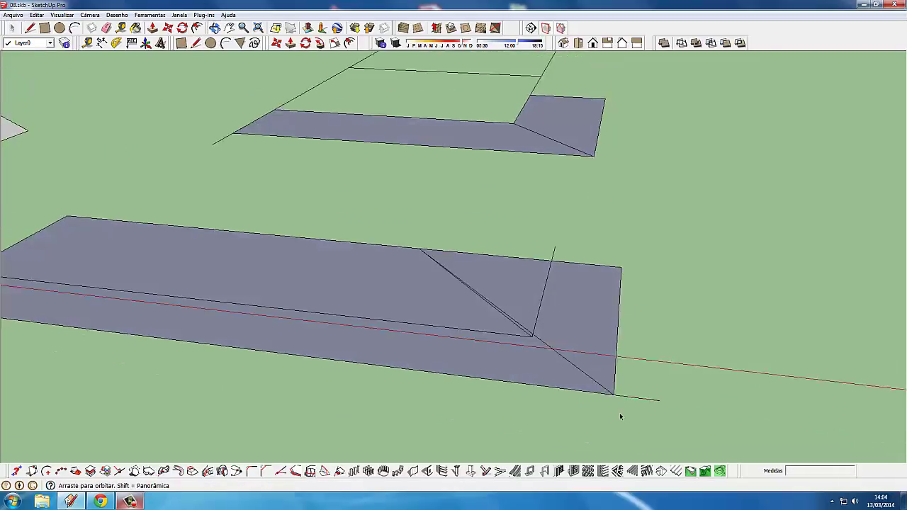
scroll("up", 3)
scroll("up", 3)
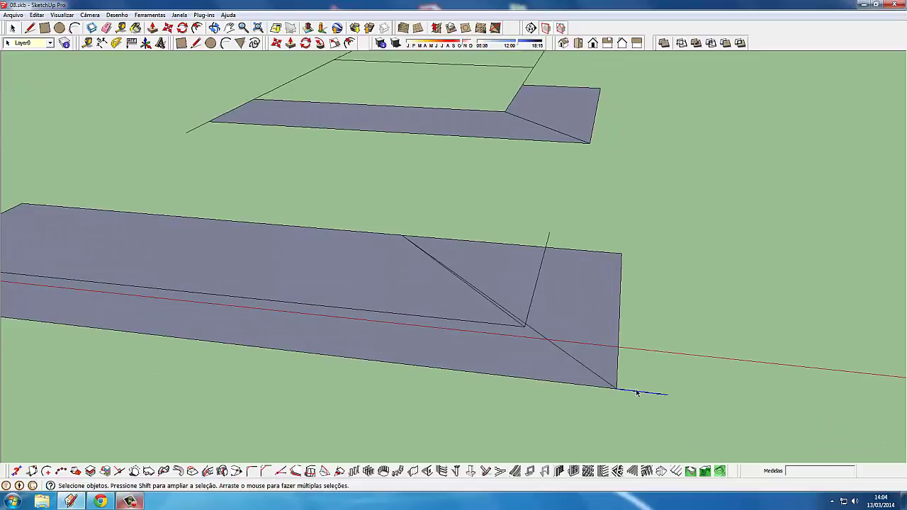
scroll("down", 3)
scroll("down", 3)
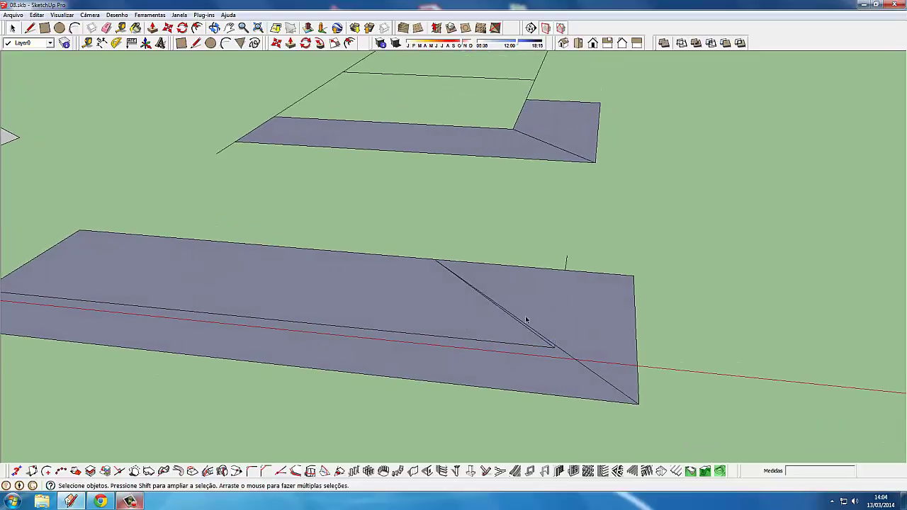
scroll("up", 3)
Delete the upper face section, the long strip and the leftover triangle face
left_click(555, 352)
key("Delete")
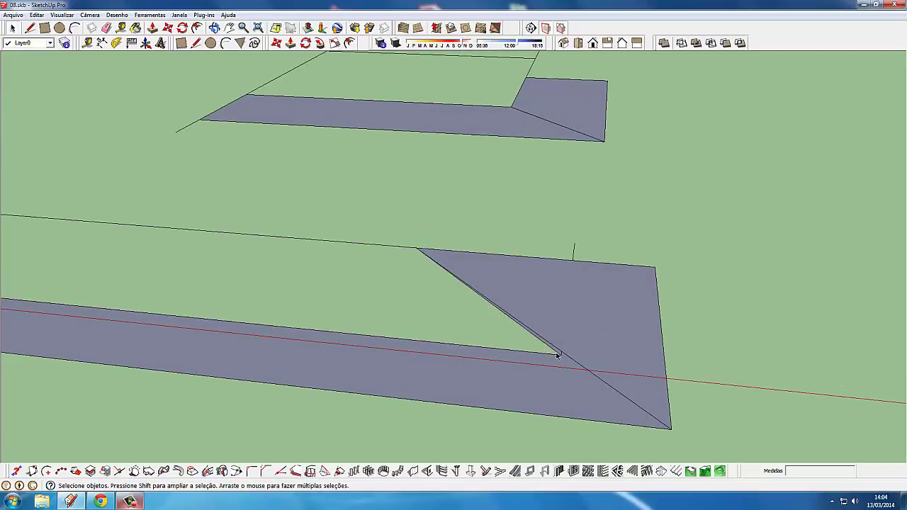
left_click(558, 355)
scroll("down", 3)
key("Delete")
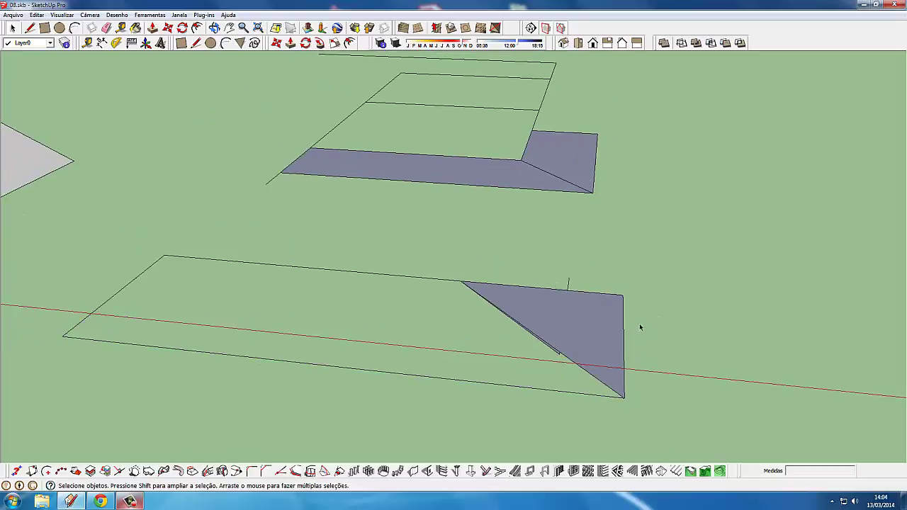
left_click(573, 287)
key("Delete")
Select the short stray edge remaining on the trapezoid outline
scroll("up", 3)
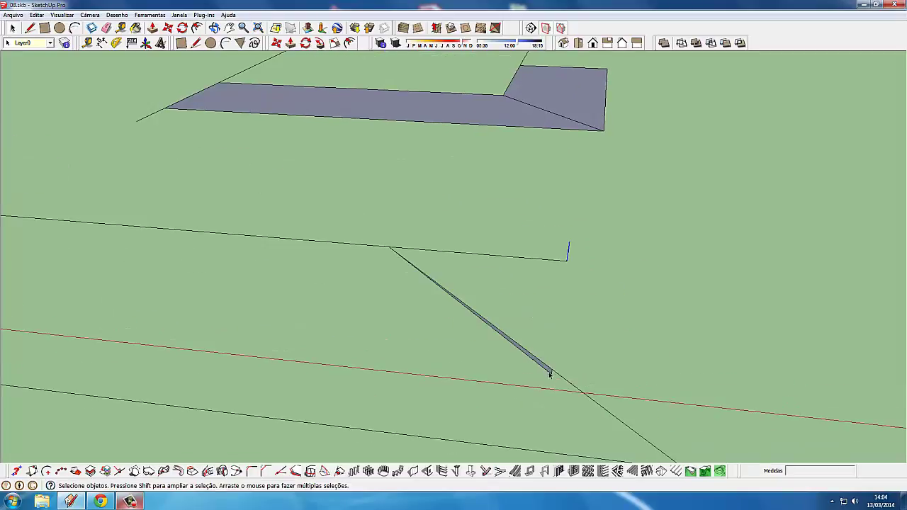
left_click(549, 376)
scroll("down", 3)
scroll("up", 3)
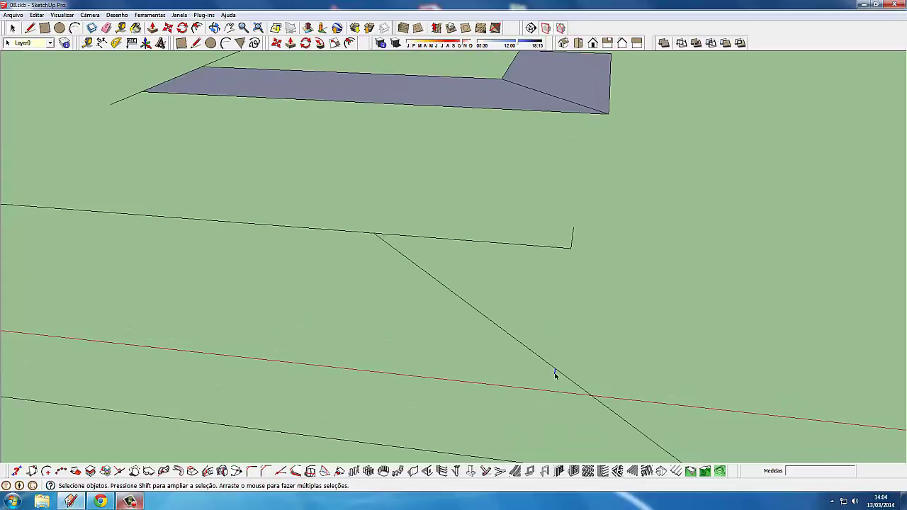
scroll("down", 3)
left_click(496, 274)
scroll("down", 3)
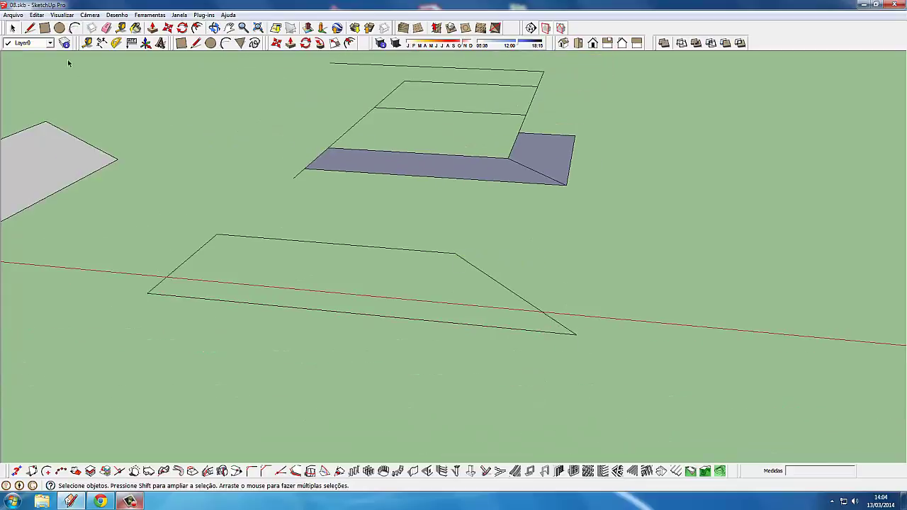
Close the trapezoid outline into a face, select it and shift it slightly
left_click(30, 29)
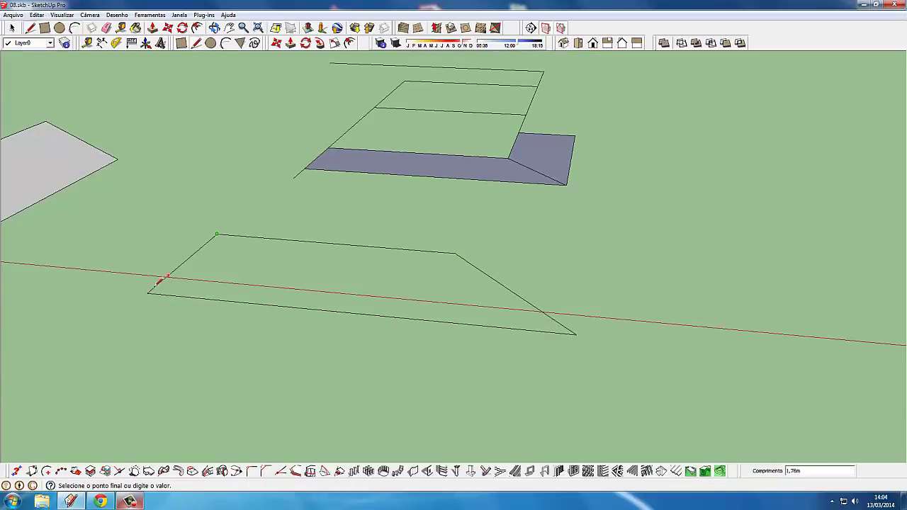
left_click(148, 292)
left_click(12, 29)
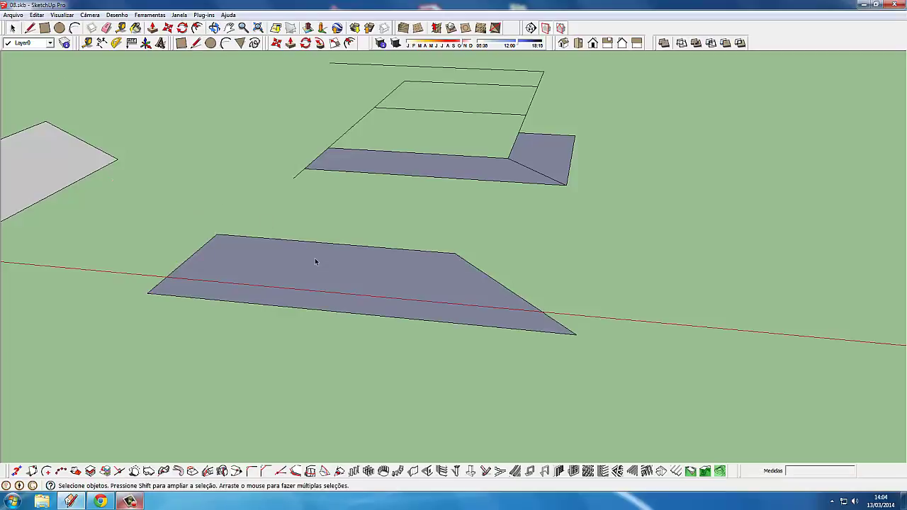
left_click(313, 259)
left_click_drag(314, 259, 614, 254)
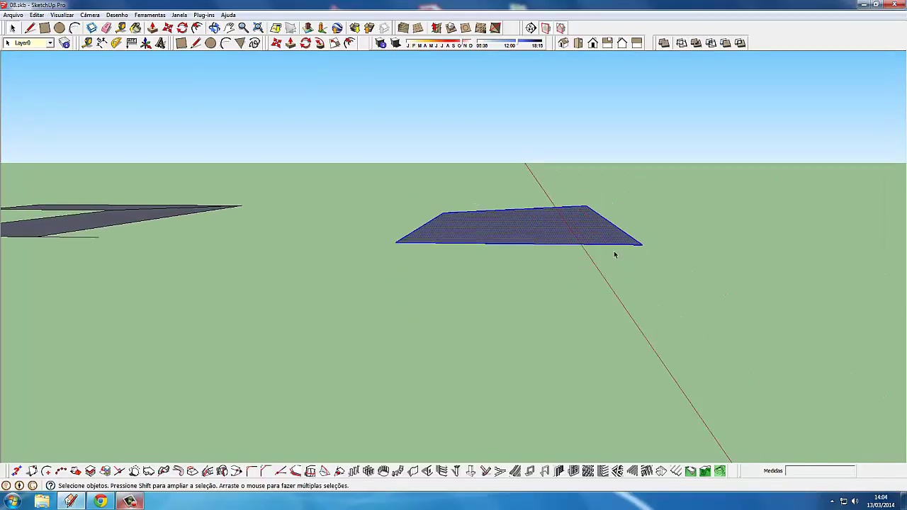
key("m")
left_click(642, 244)
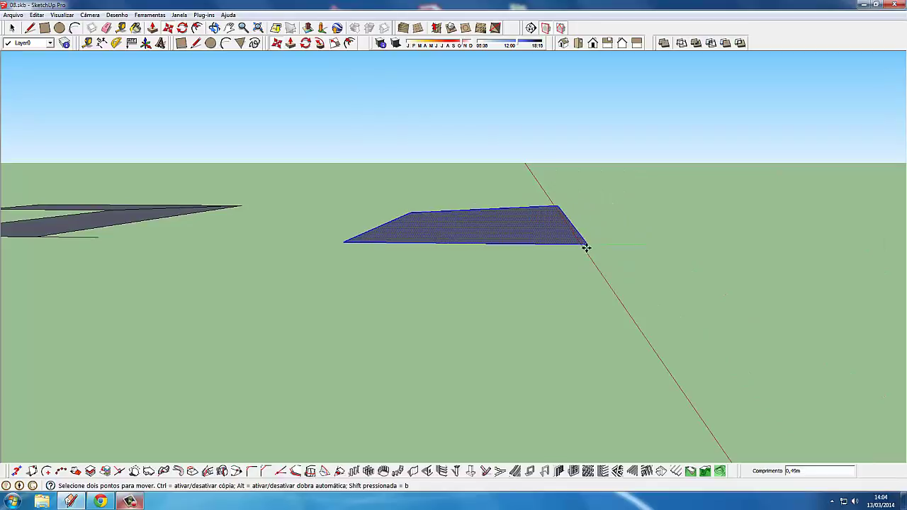
left_click_drag(571, 249, 546, 255)
Begin tilting the trapezoid face upward around its right end
left_click(305, 43)
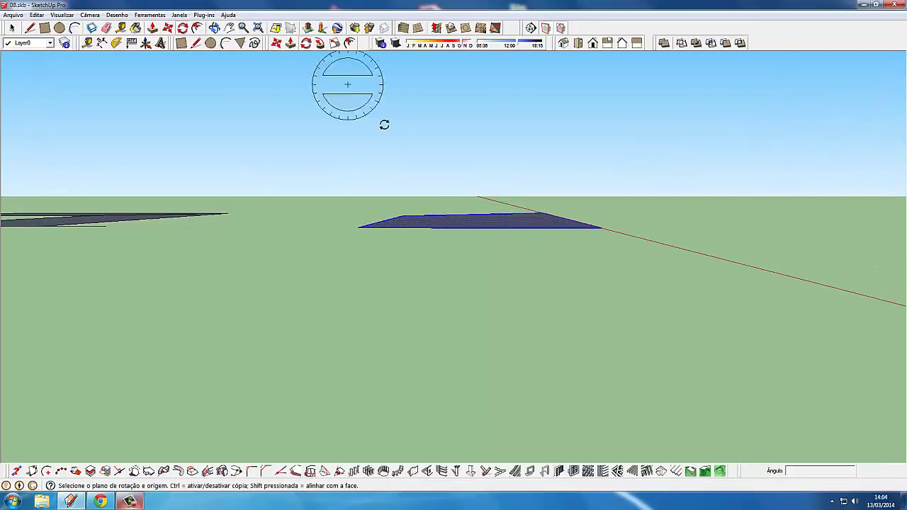
scroll("up", 3)
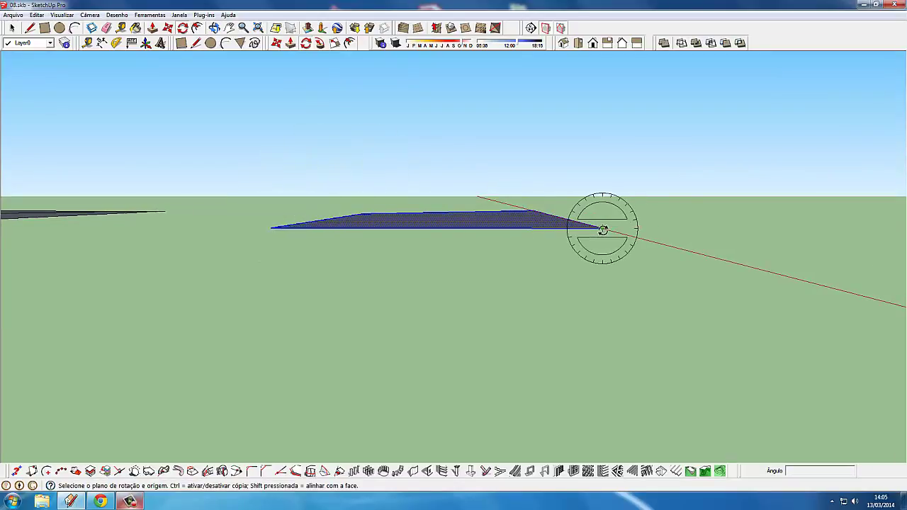
left_click(602, 229)
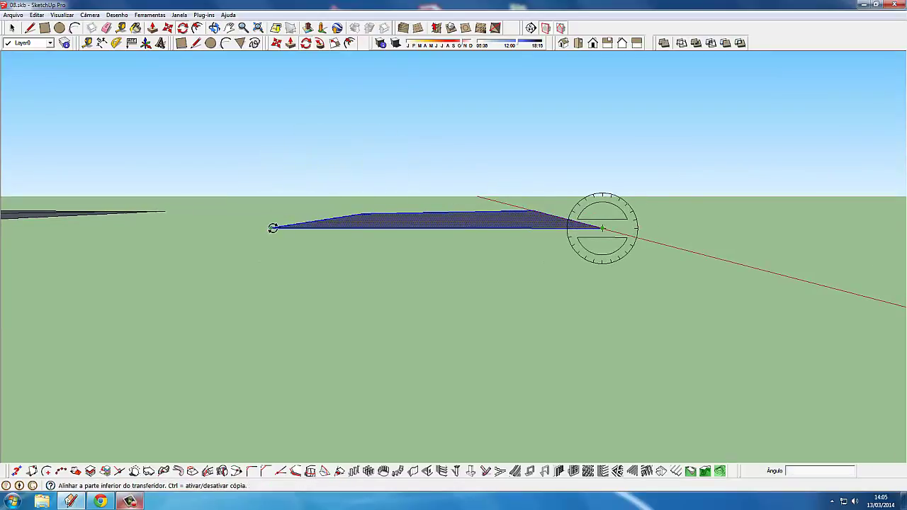
left_click(272, 228)
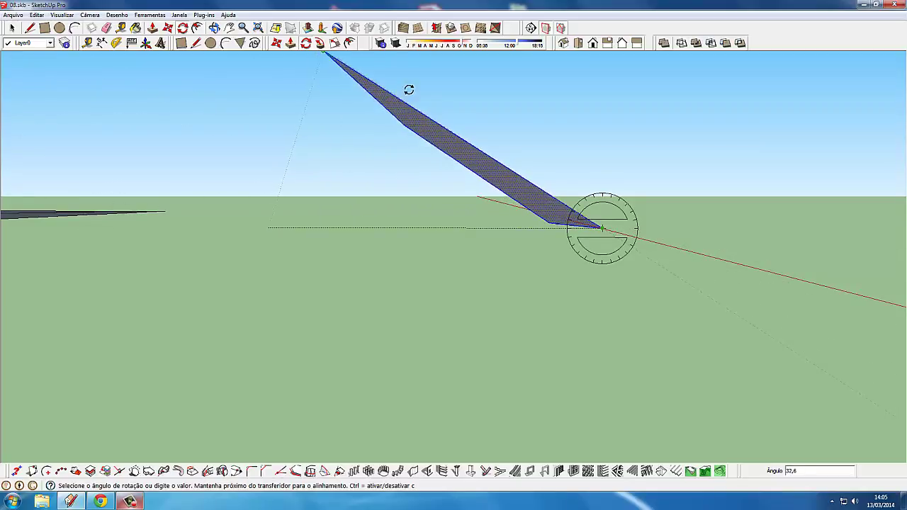
left_click_drag(461, 210, 204, 65)
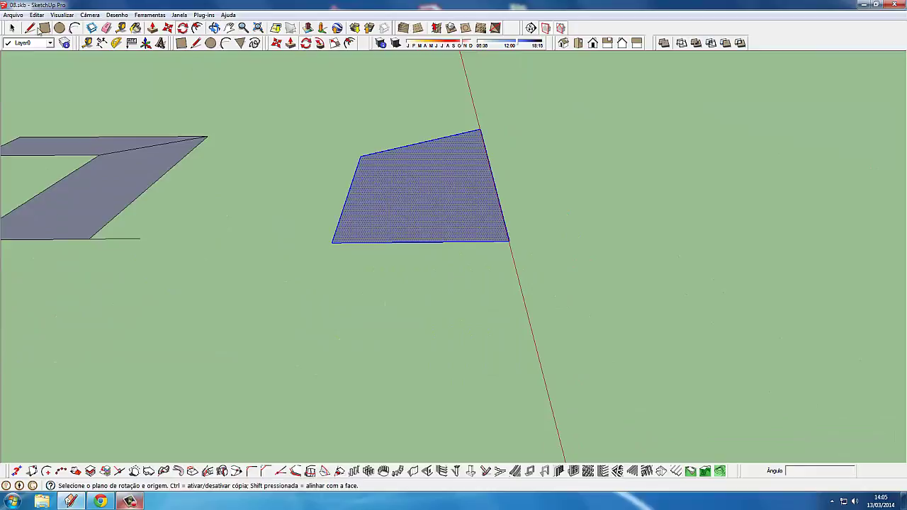
Group the trapezoid face and rotate it by 90°
key("space")
left_click_drag(220, 163, 421, 259)
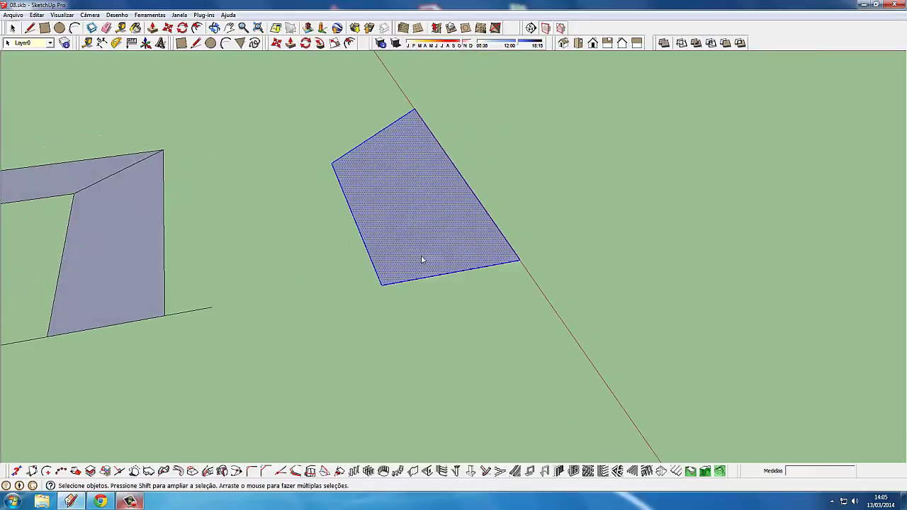
right_click(420, 260)
left_click(457, 304)
key("m")
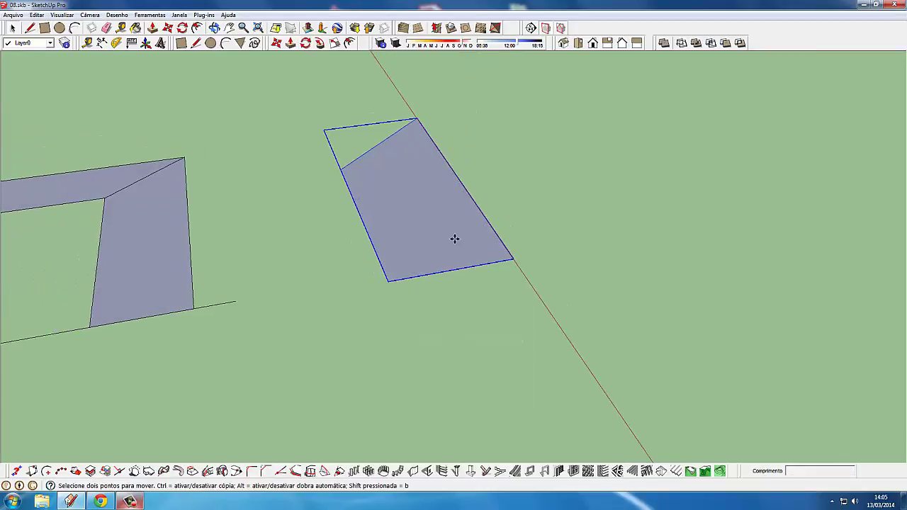
key("q")
left_click(439, 251)
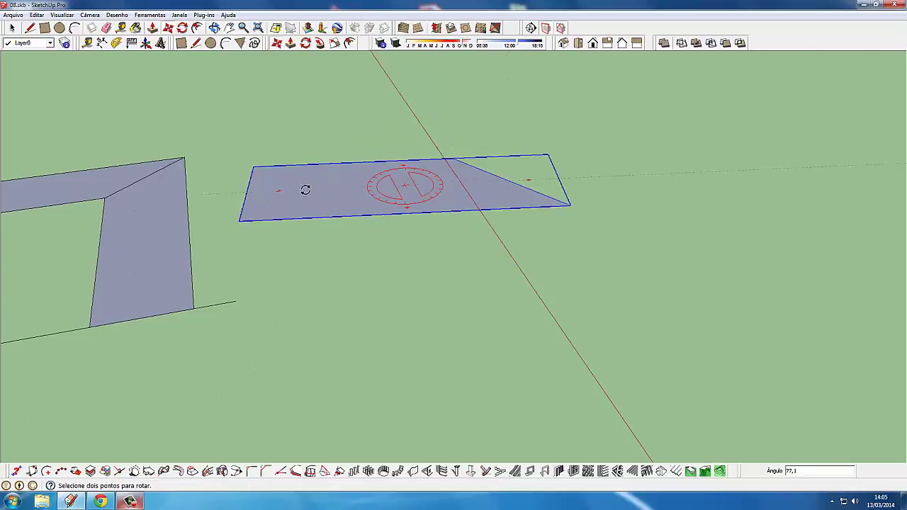
left_click(294, 202)
Move the grouped face so its corner sits on the red axis, then ungroup it
key("m")
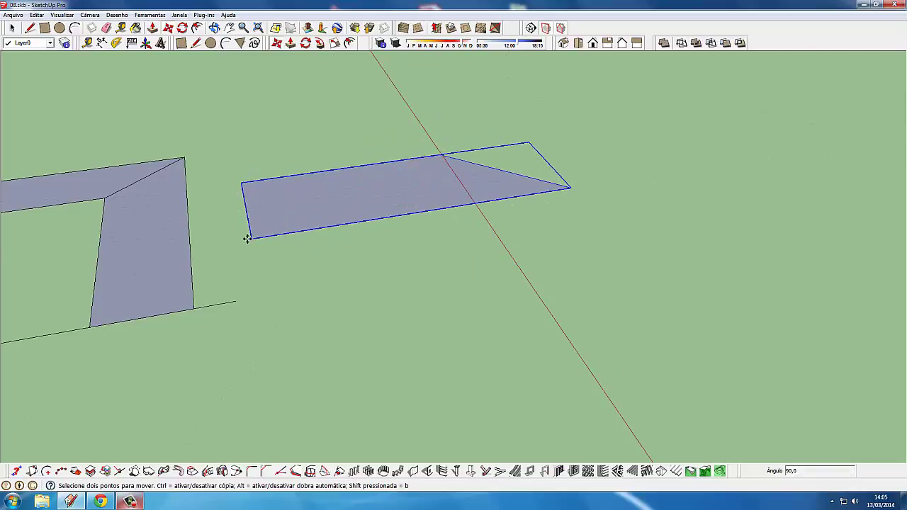
left_click(247, 238)
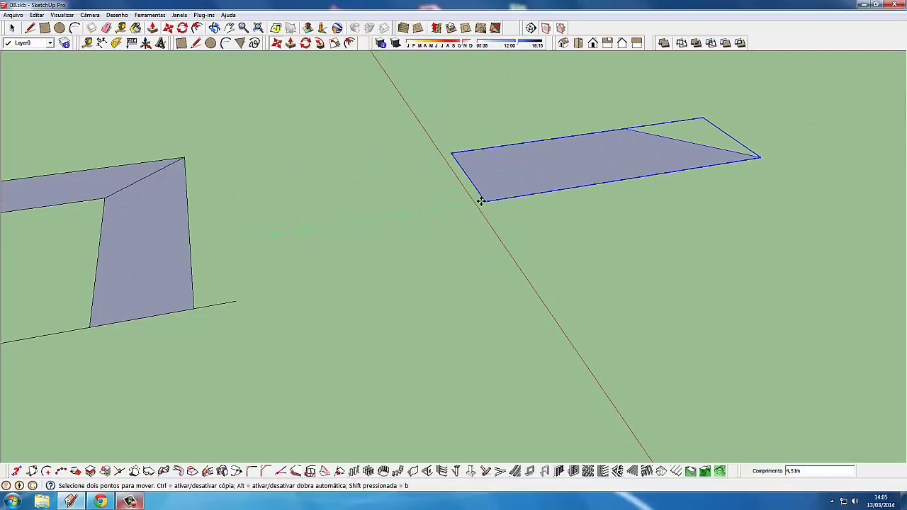
left_click_drag(481, 201, 54, 81)
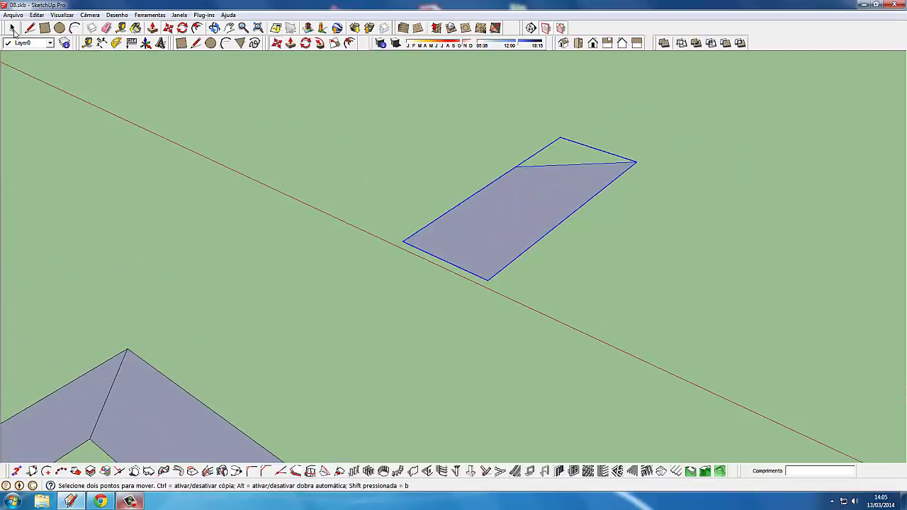
left_click(13, 29)
left_click_drag(430, 323, 465, 220)
right_click(466, 220)
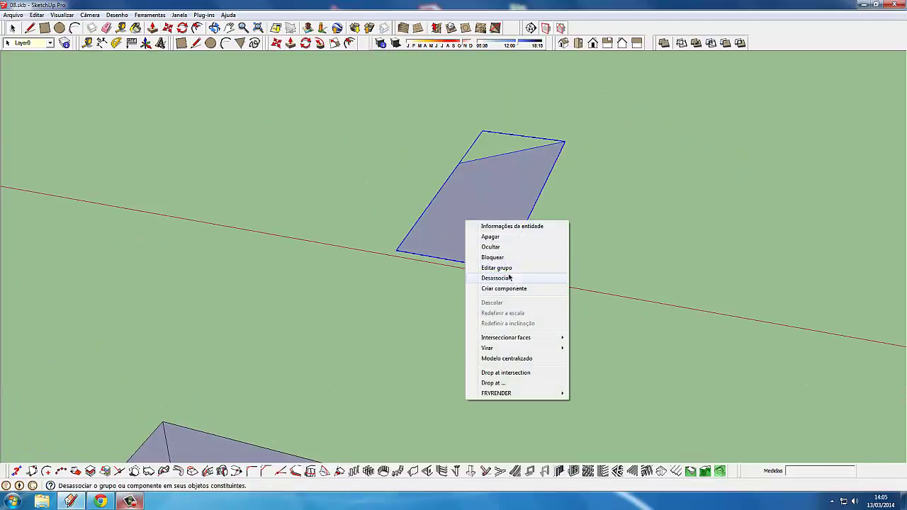
left_click(509, 278)
Tilt the trapezoid face 26° about its right corner
left_click_drag(481, 259, 383, 205)
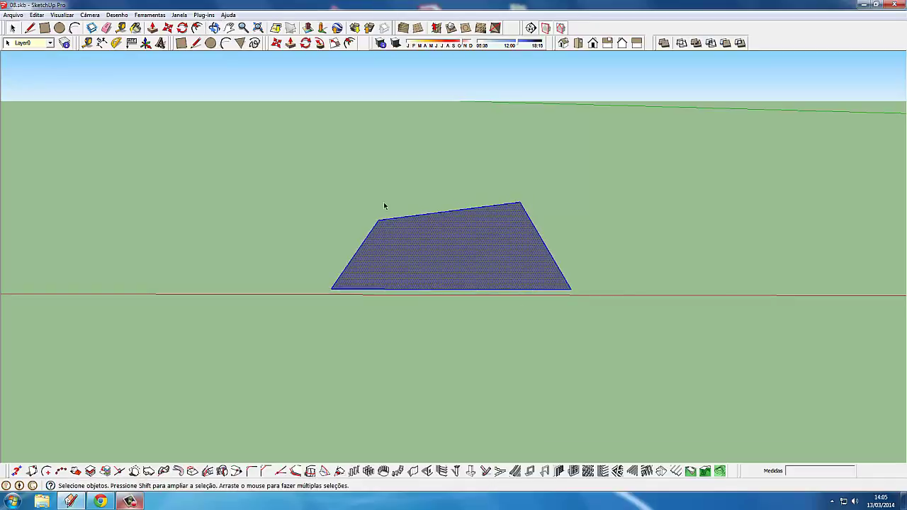
left_click(182, 27)
left_click_drag(499, 281, 592, 247)
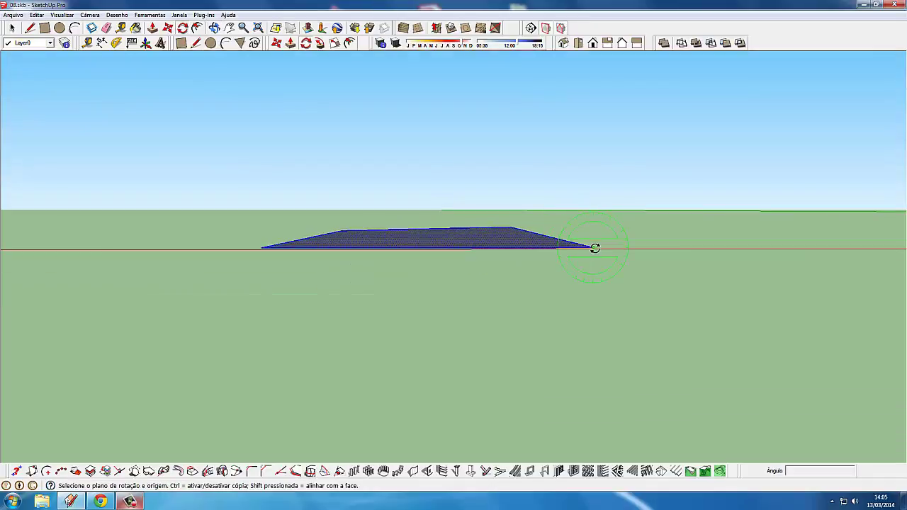
left_click(591, 247)
left_click(263, 247)
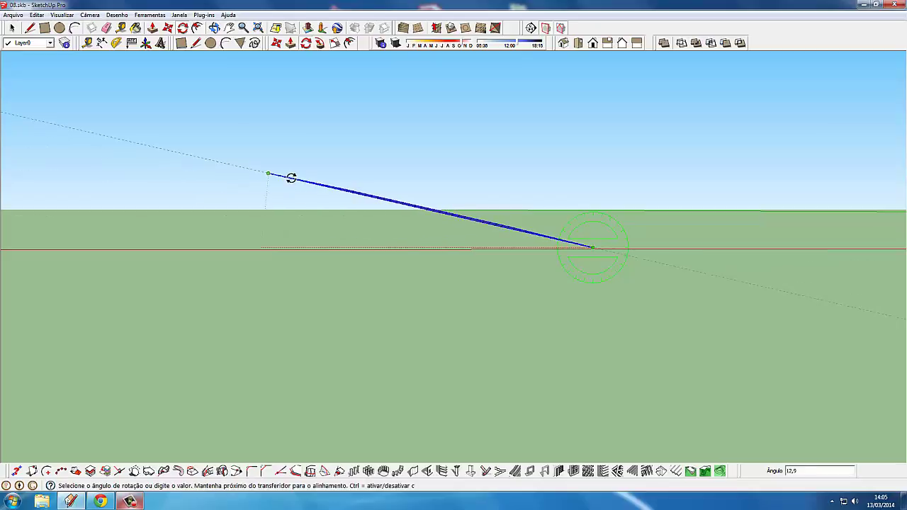
type("26")
key("Return")
Look down on the tilted face and select the trapezoid roof face
left_click_drag(284, 125, 297, 238)
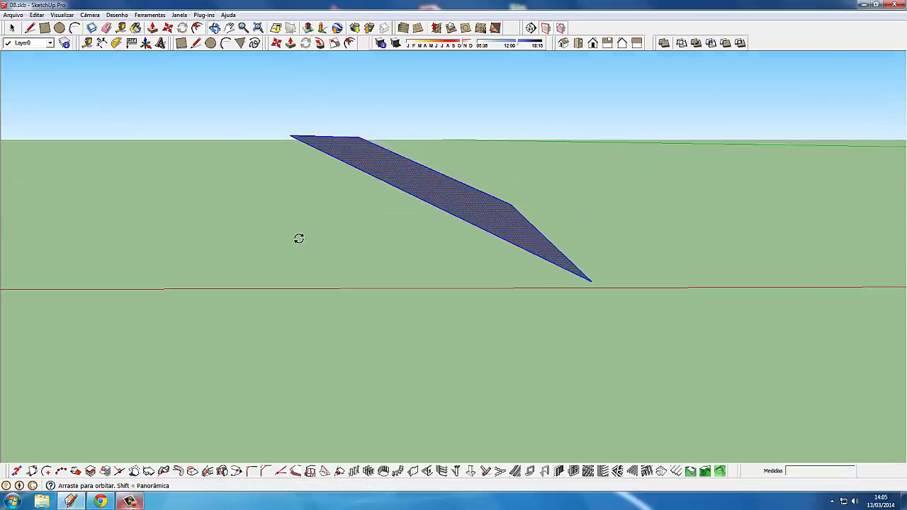
left_click_drag(432, 215, 111, 333)
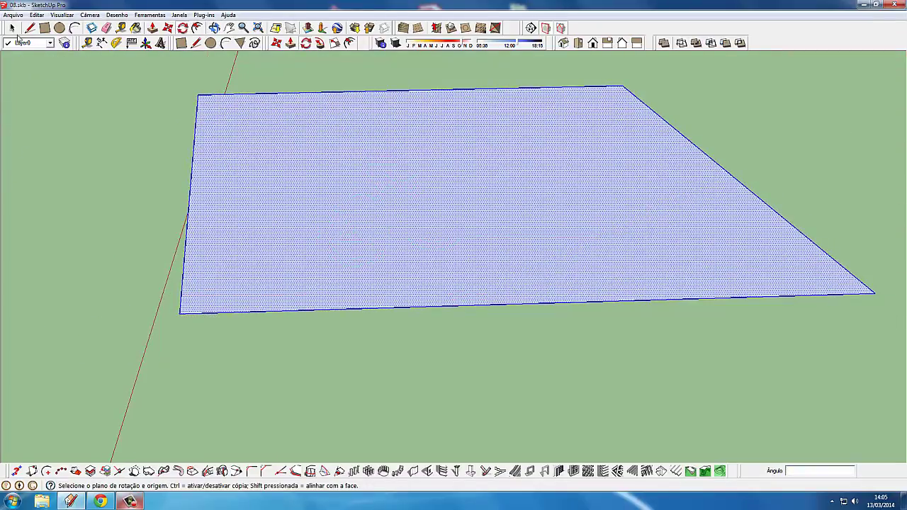
key("space")
left_click_drag(203, 300, 519, 279)
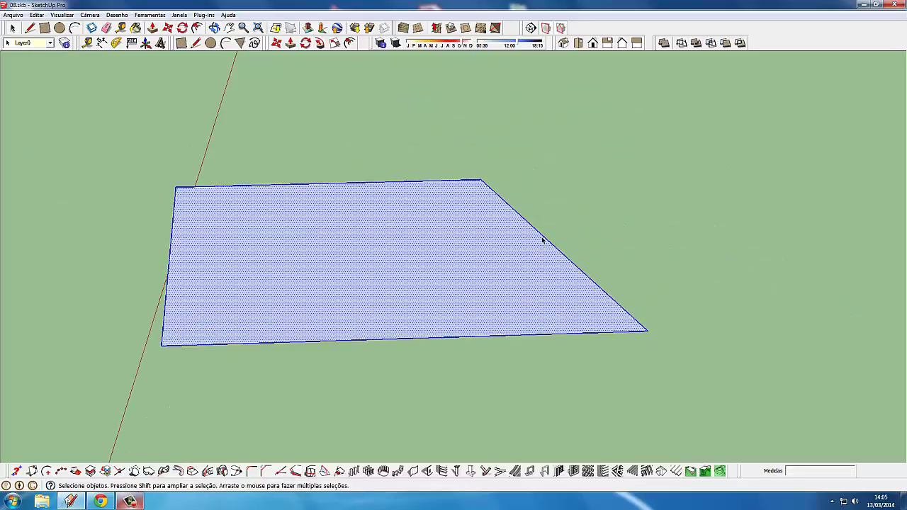
left_click(542, 240)
scroll("down", 3)
left_click(432, 231)
left_click_drag(432, 231, 331, 276)
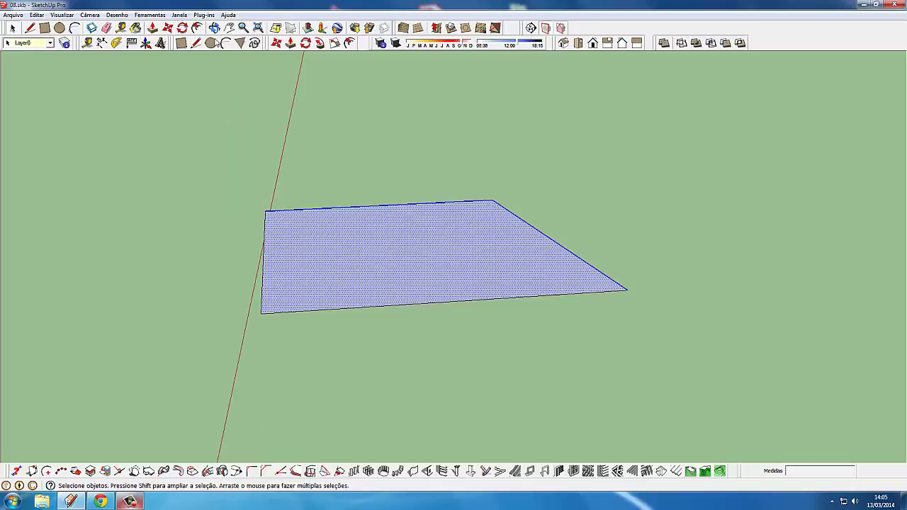
Generate roof tiles on the face with Instant Roof's Aplicar telha function
left_click(199, 17)
mouse_move(225, 95)
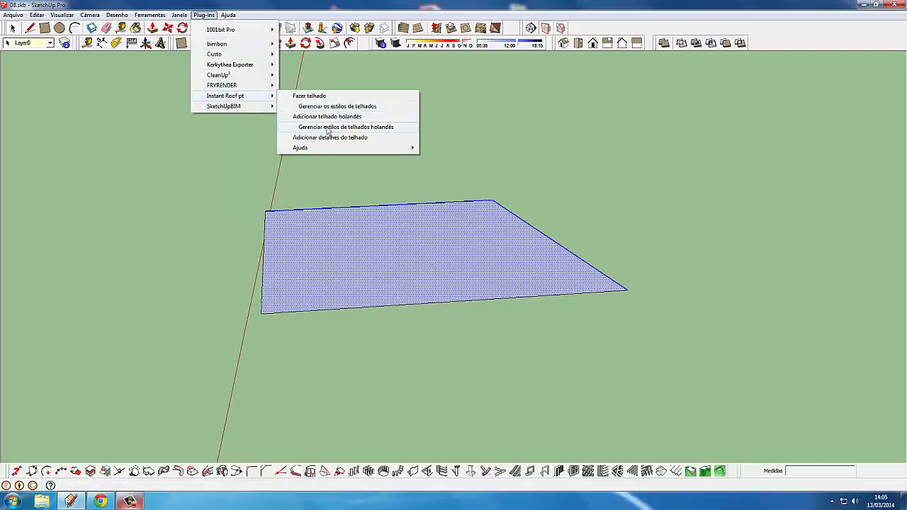
left_click(336, 137)
left_click(593, 243)
left_click(571, 260)
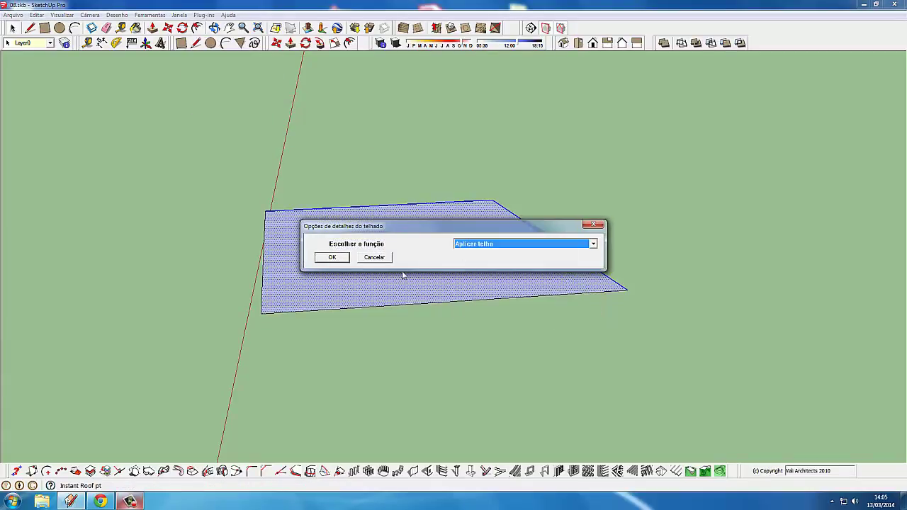
left_click(332, 257)
Paint the generated tile roof with the dark tile material
left_click(338, 282)
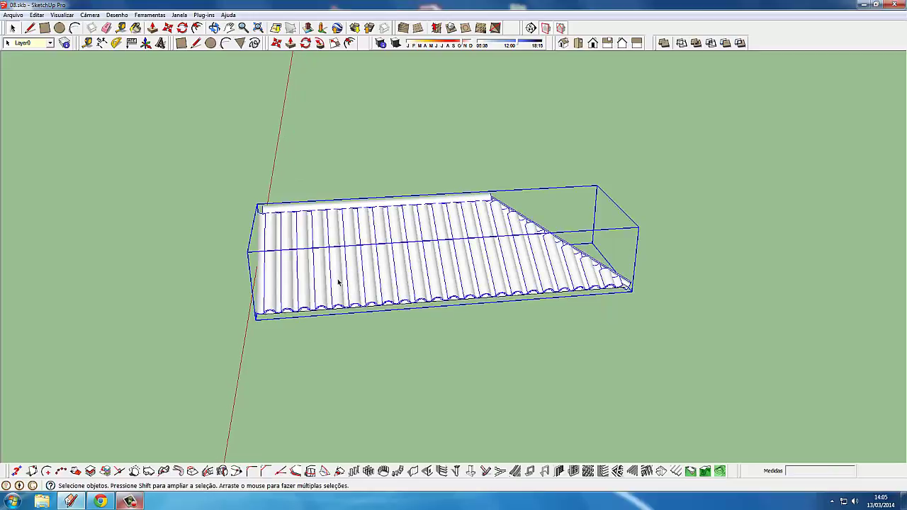
left_click(135, 28)
left_click(435, 276)
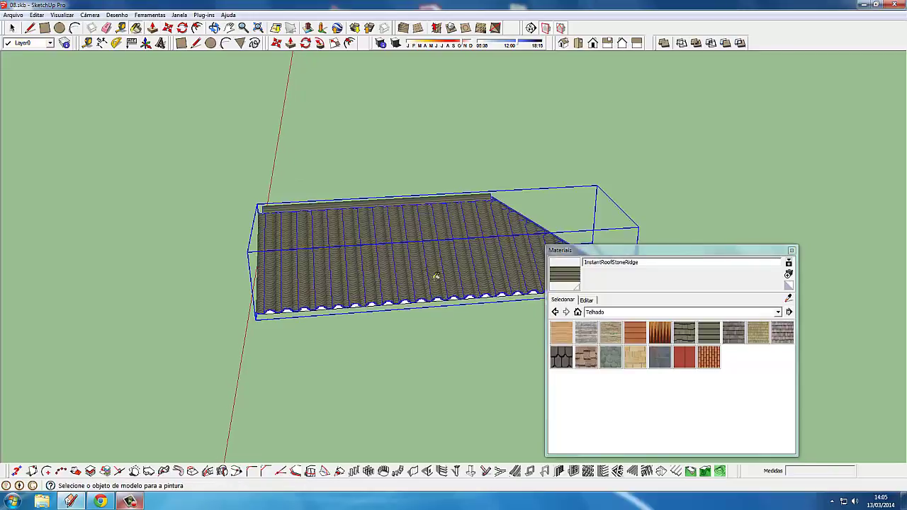
left_click(792, 252)
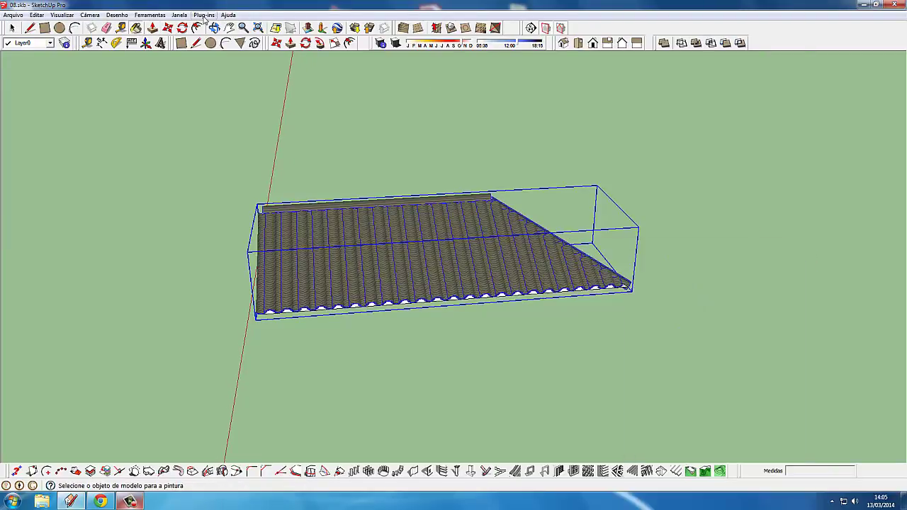
Rerun Aplicar telha on the roof and dismiss the invalid selection error
left_click(204, 16)
mouse_move(225, 96)
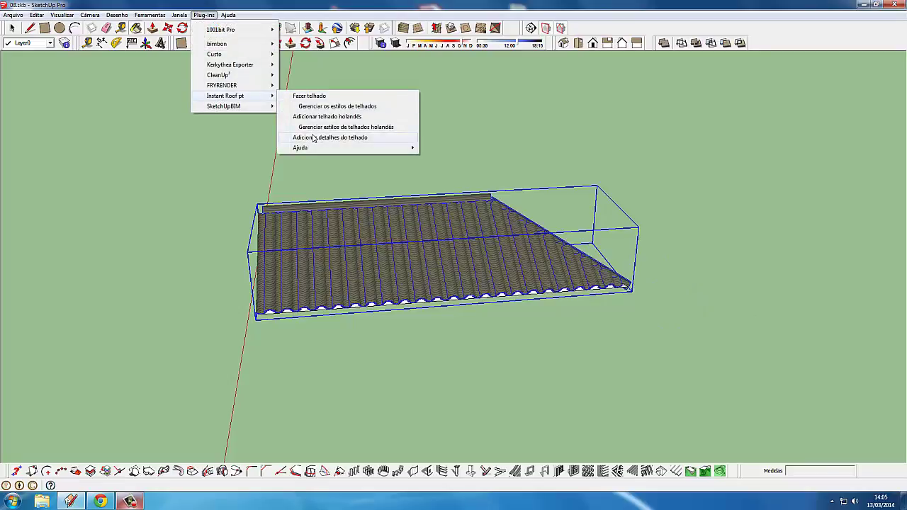
left_click(313, 138)
left_click(505, 244)
left_click(506, 317)
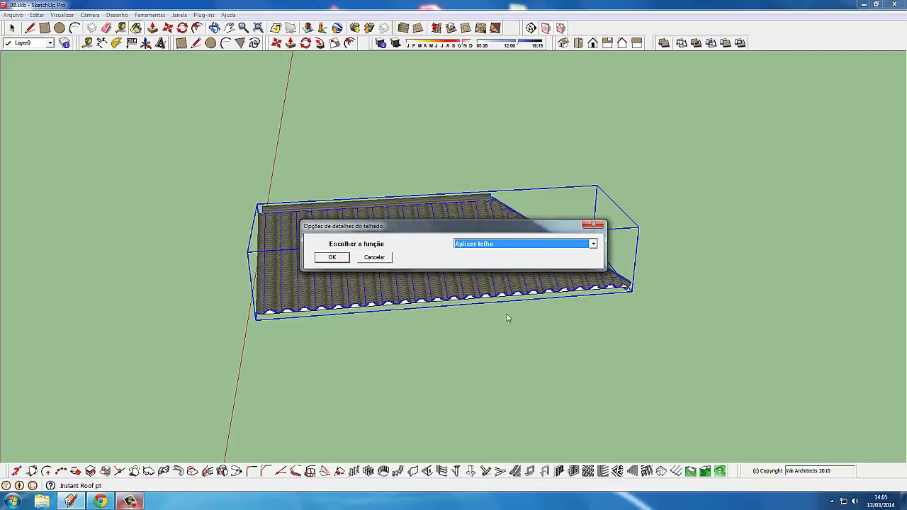
left_click(347, 257)
left_click(544, 397)
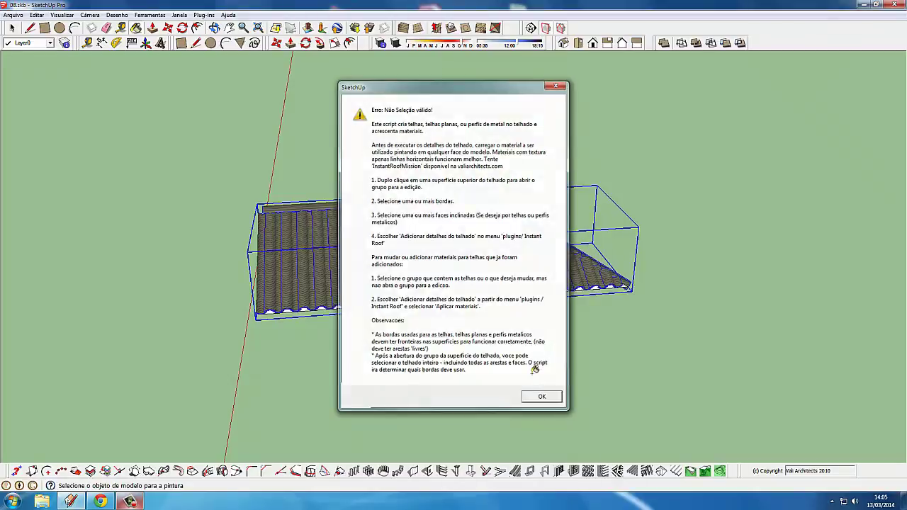
left_click(12, 28)
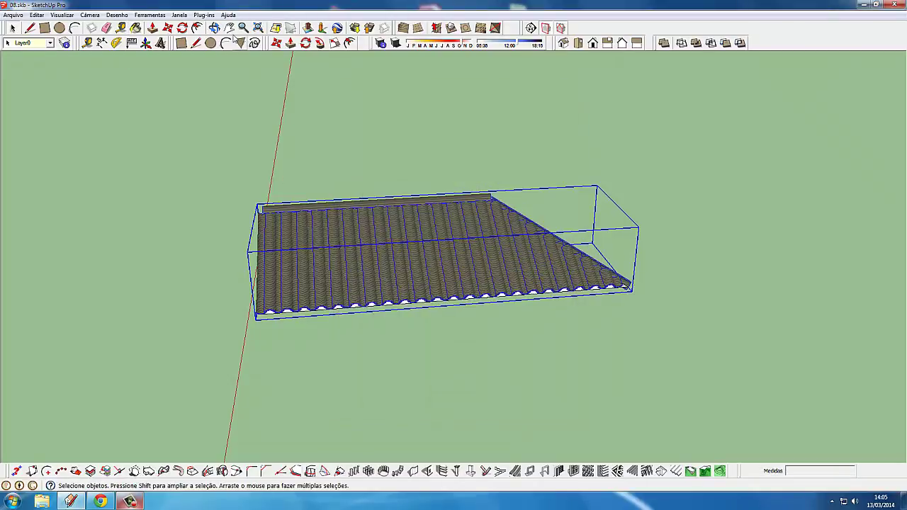
Apply InstantRoofStoneRidge to the tile group via Aplicar material - primeiro grupo selecionado
left_click(208, 16)
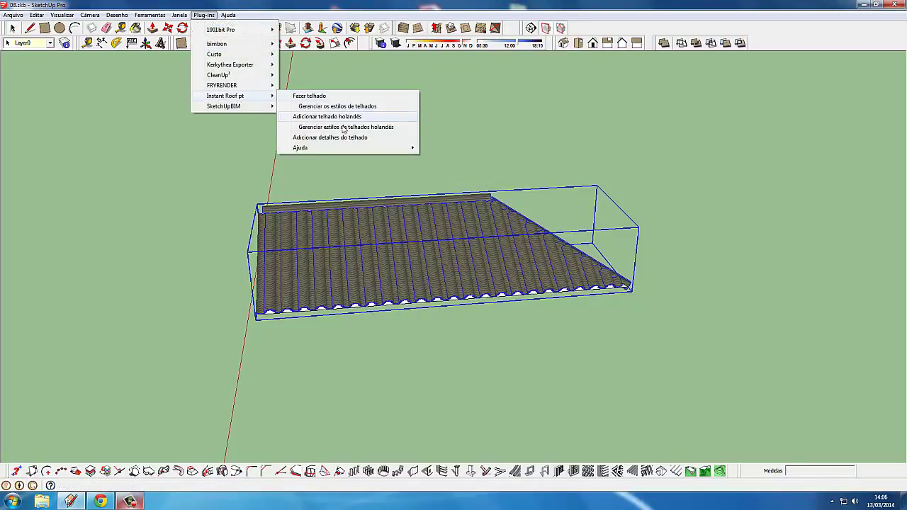
left_click(319, 137)
left_click(551, 243)
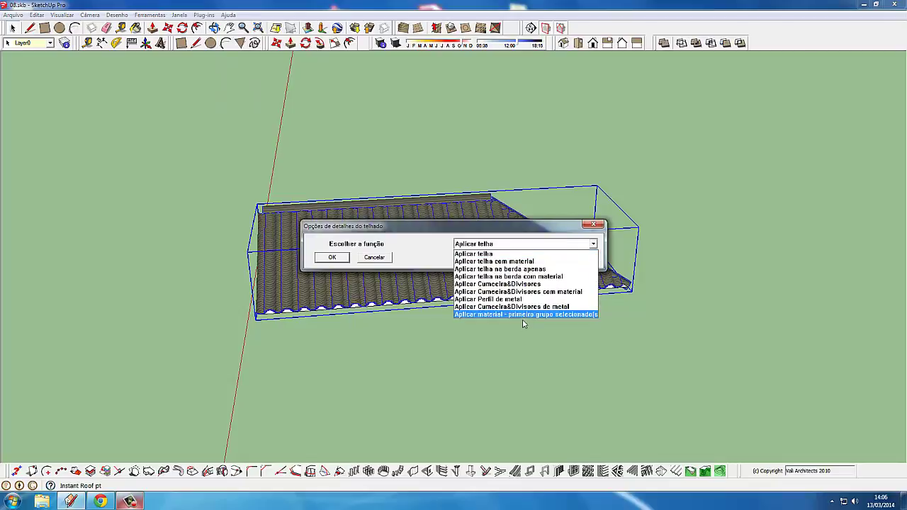
left_click(524, 315)
left_click(503, 244)
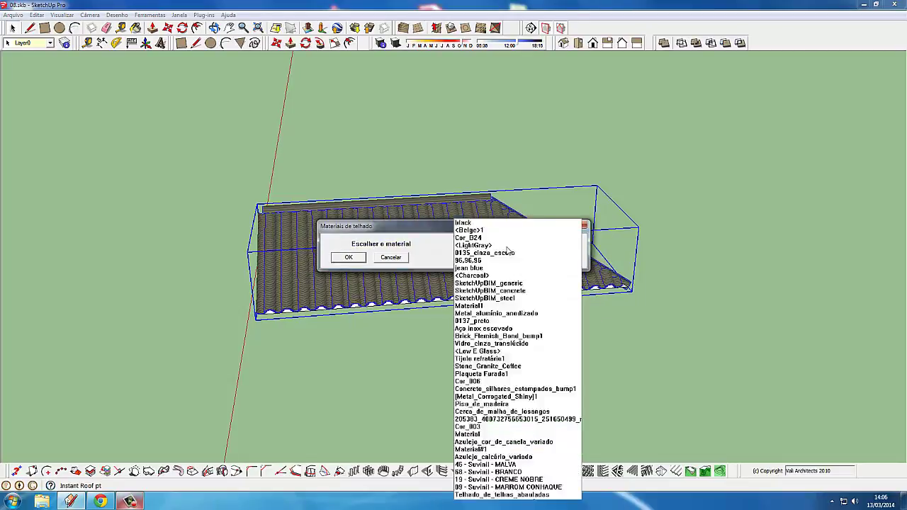
left_click(515, 488)
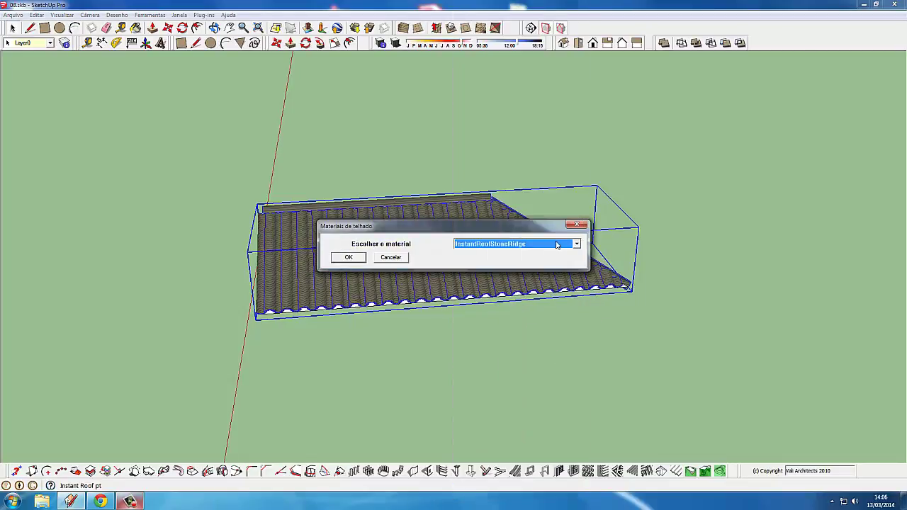
left_click(348, 258)
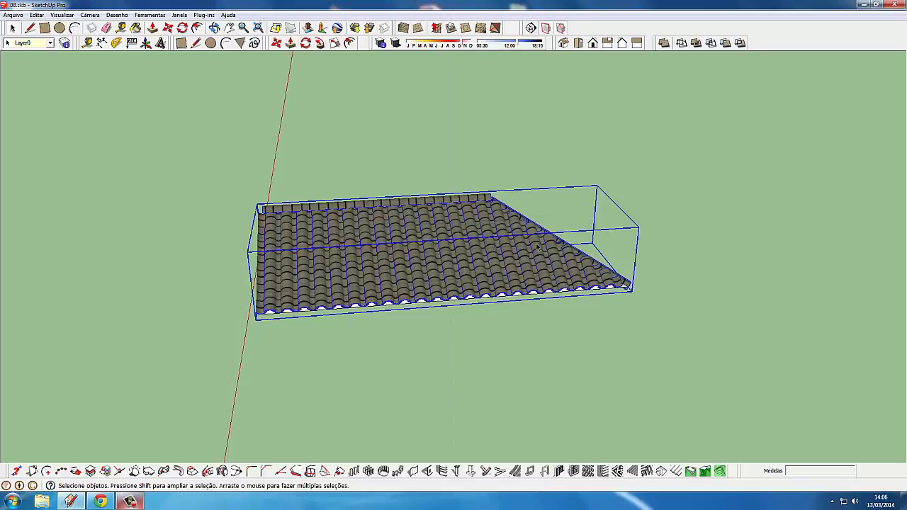
Move the tiled roof piece across to the house
scroll("up", 3)
left_click_drag(519, 263, 523, 290)
scroll("down", 3)
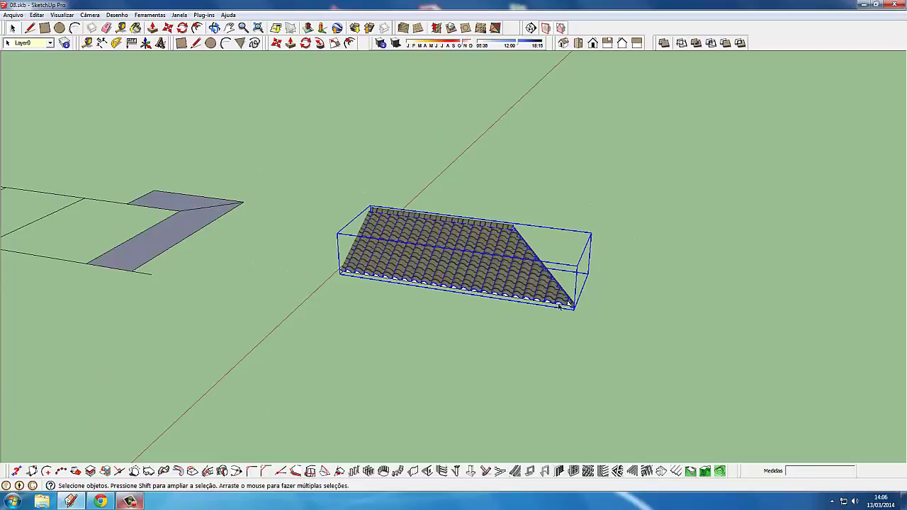
key("m")
left_click(569, 303)
scroll("down", 3)
left_click_drag(242, 361, 262, 302)
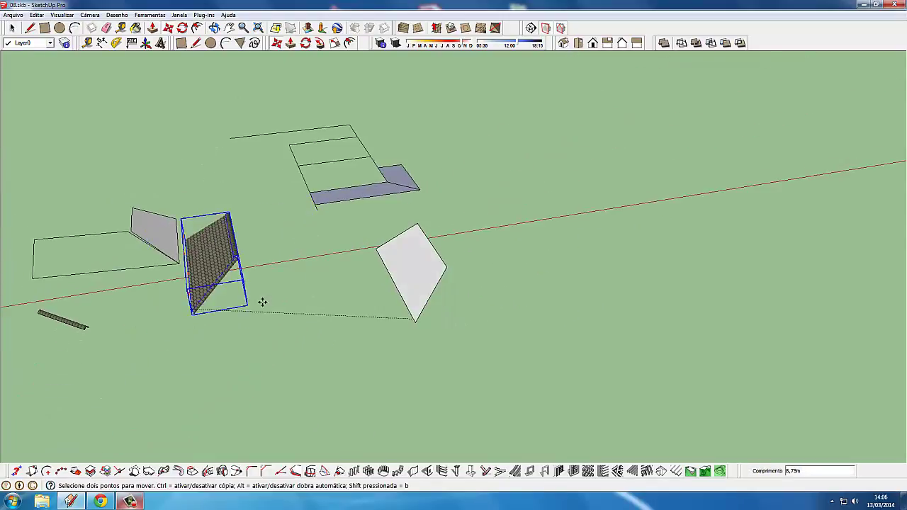
left_click_drag(689, 320, 340, 378)
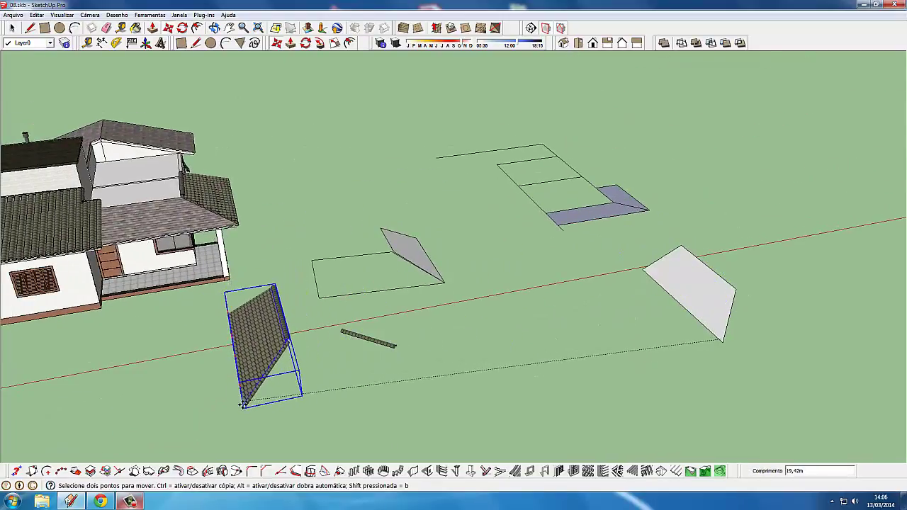
left_click_drag(267, 423, 257, 339)
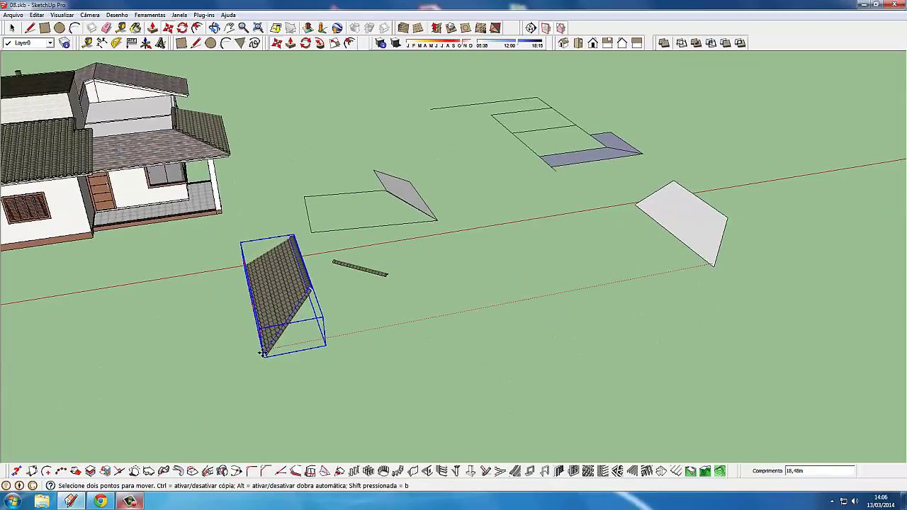
left_click(268, 366)
Rotate the upright roof flat and set it down over the porch
scroll("up", 3)
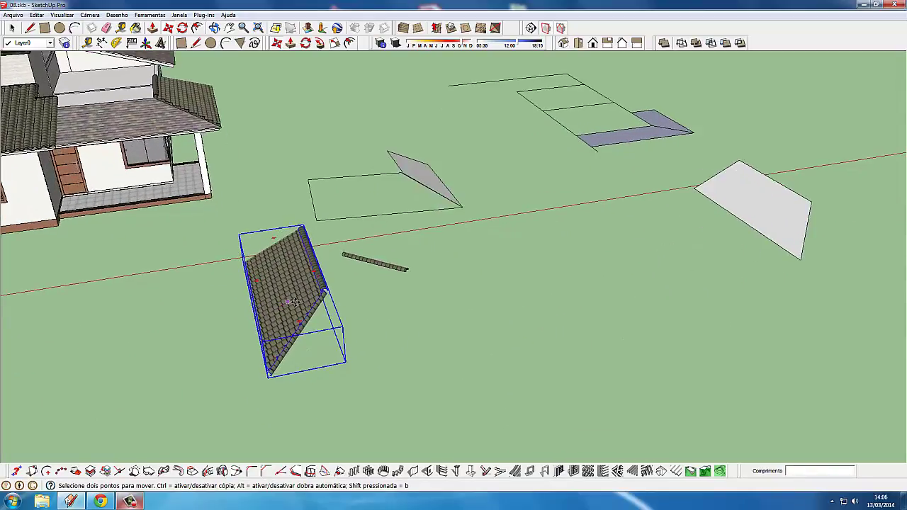
left_click(298, 322)
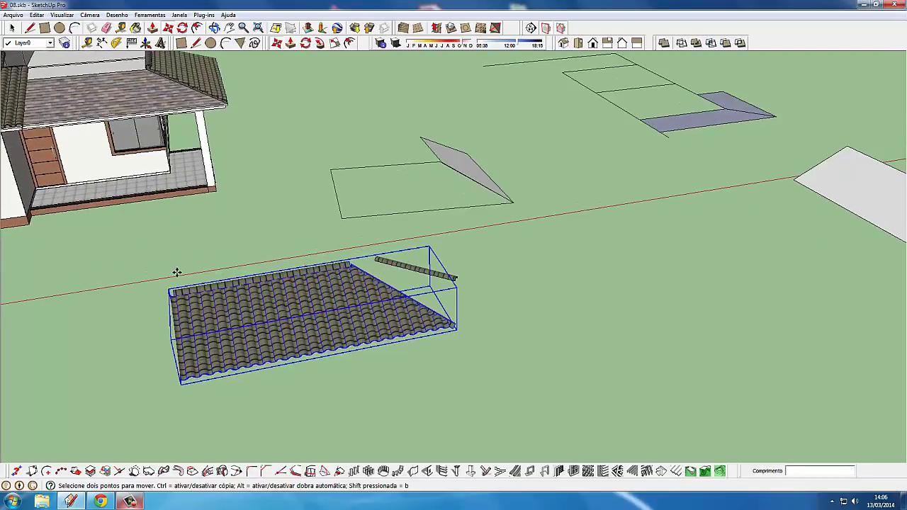
scroll("up", 3)
left_click(177, 269)
scroll("up", 3)
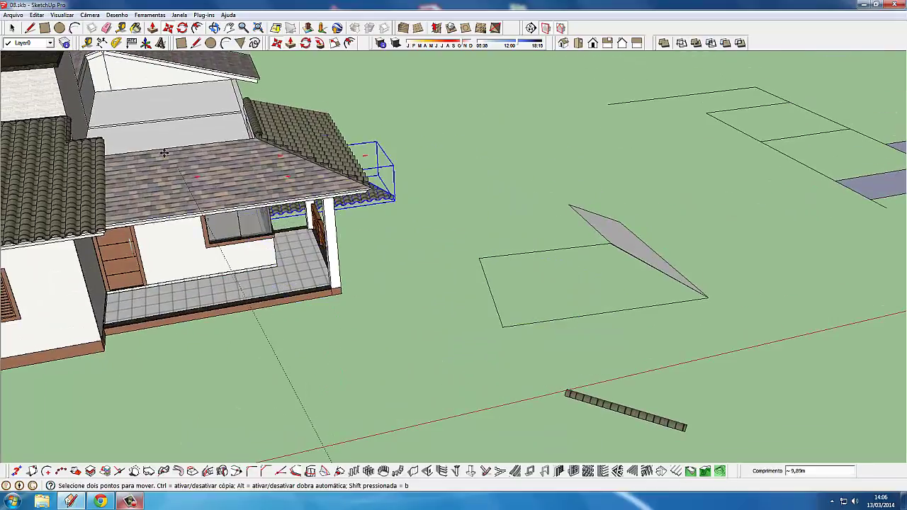
left_click(167, 146)
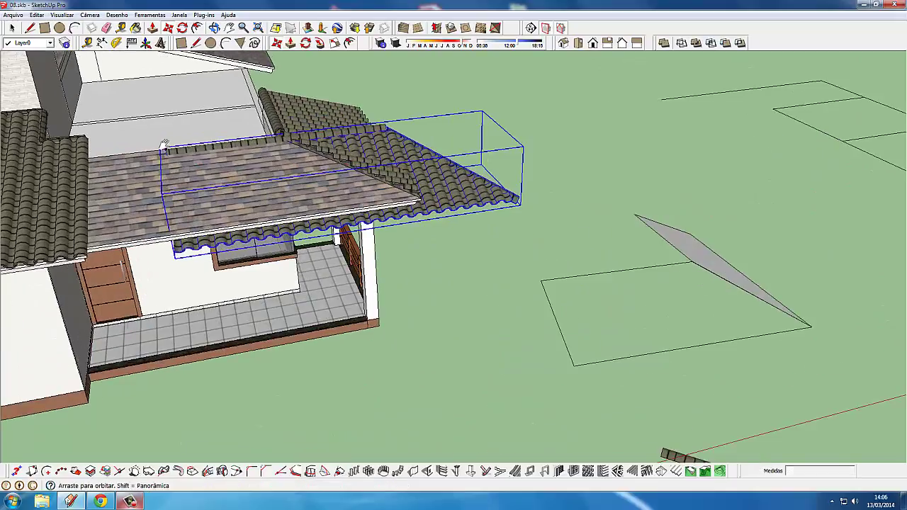
left_click_drag(142, 213, 266, 201)
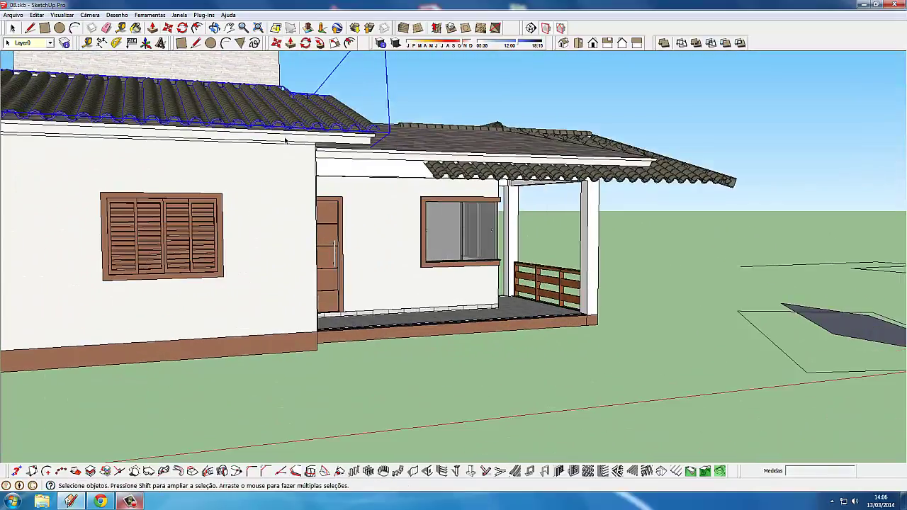
Put the selected left roof groups on layer TELHADO 2 via Entity Info
scroll("up", 3)
scroll("up", 3)
right_click(313, 182)
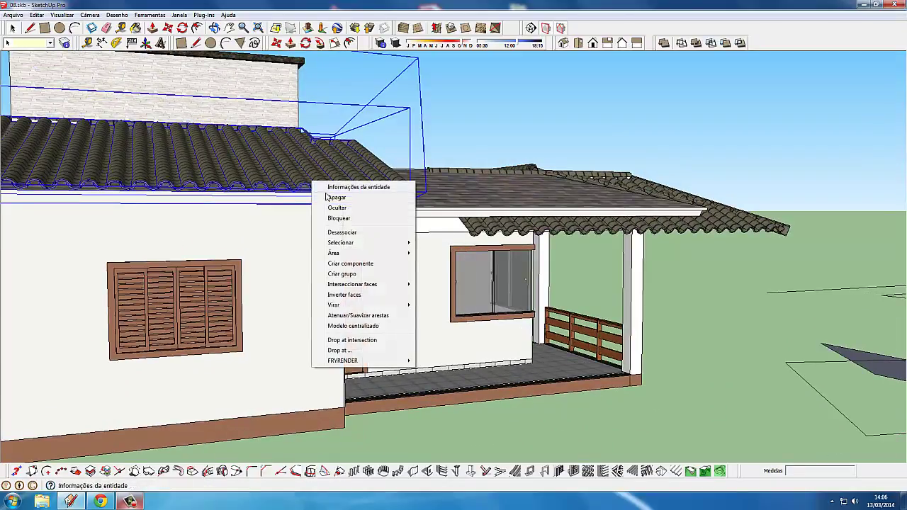
left_click(339, 187)
left_click(328, 102)
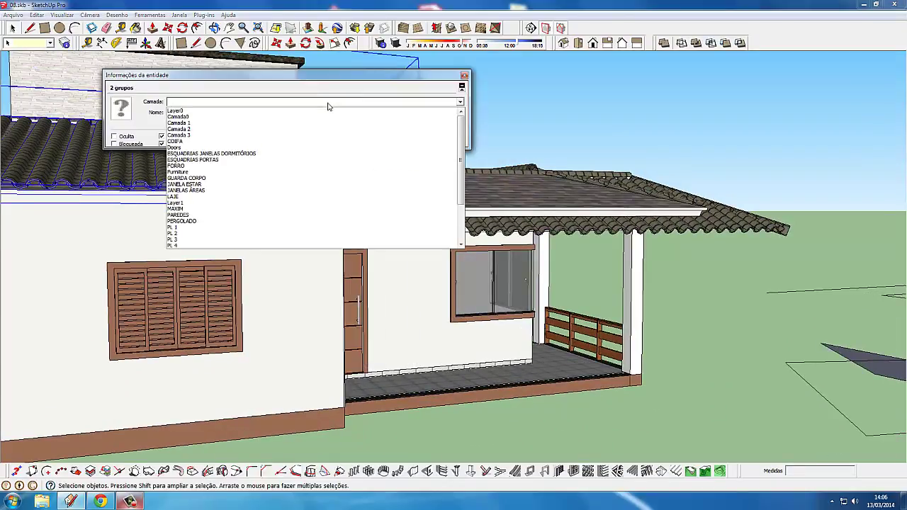
scroll("down", 3)
scroll("down", 3)
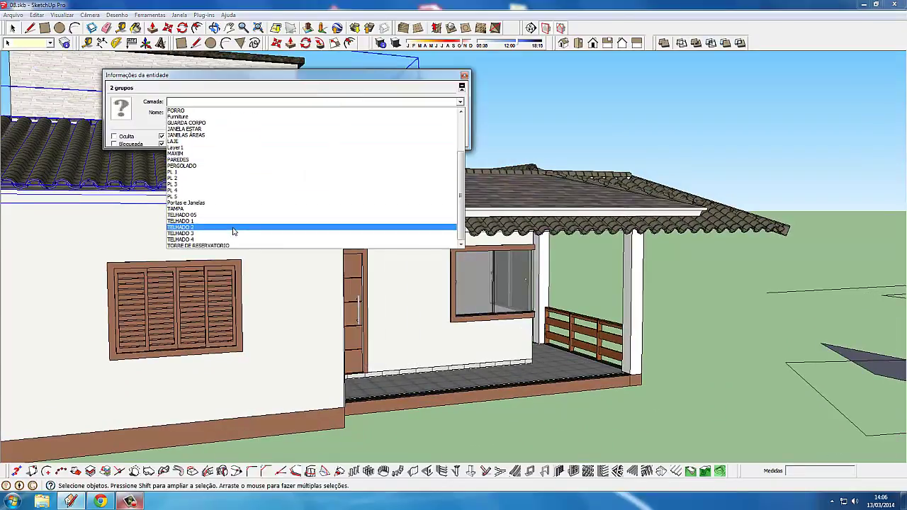
left_click(234, 228)
left_click(464, 75)
Hide the TELHADO 2 layer in the layer manager
left_click(482, 85)
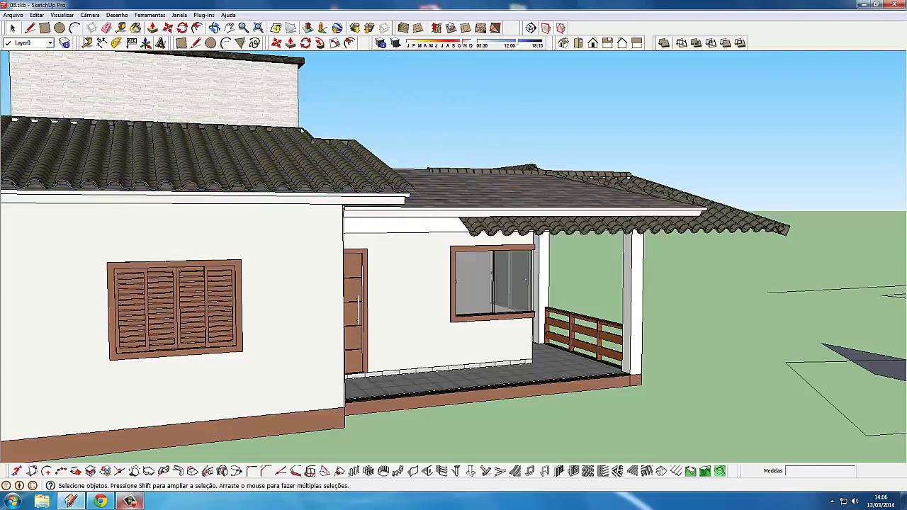
left_click(63, 43)
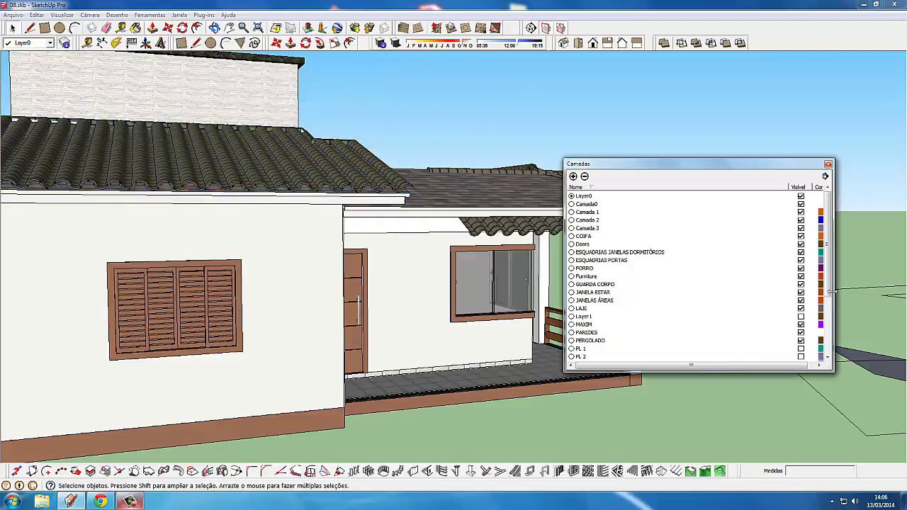
left_click_drag(829, 296, 829, 332)
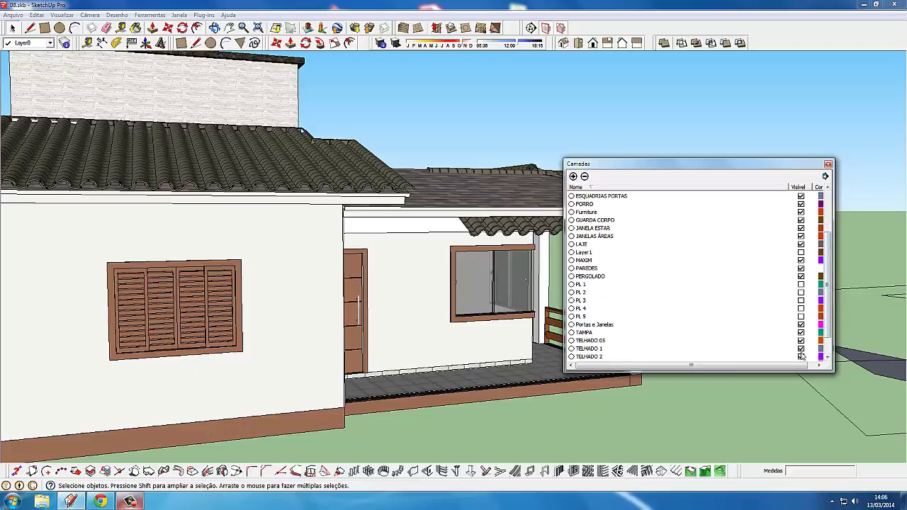
left_click(800, 356)
Move the tiled porch roof onto the roof slope
left_click(827, 164)
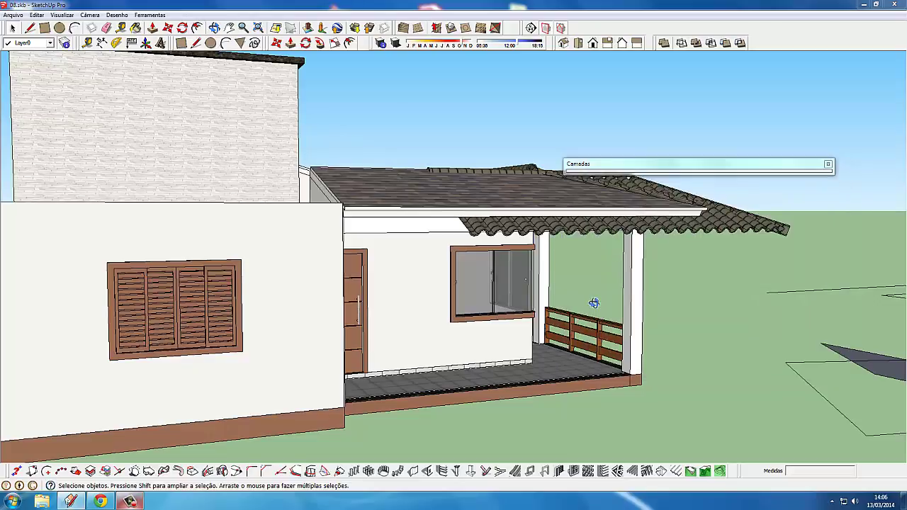
left_click_drag(638, 319, 486, 190)
left_click(602, 234)
scroll("up", 3)
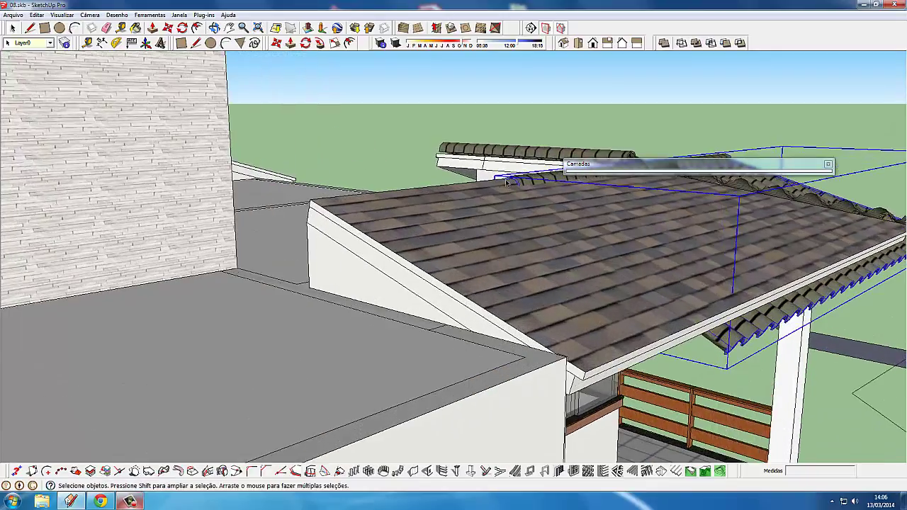
key("m")
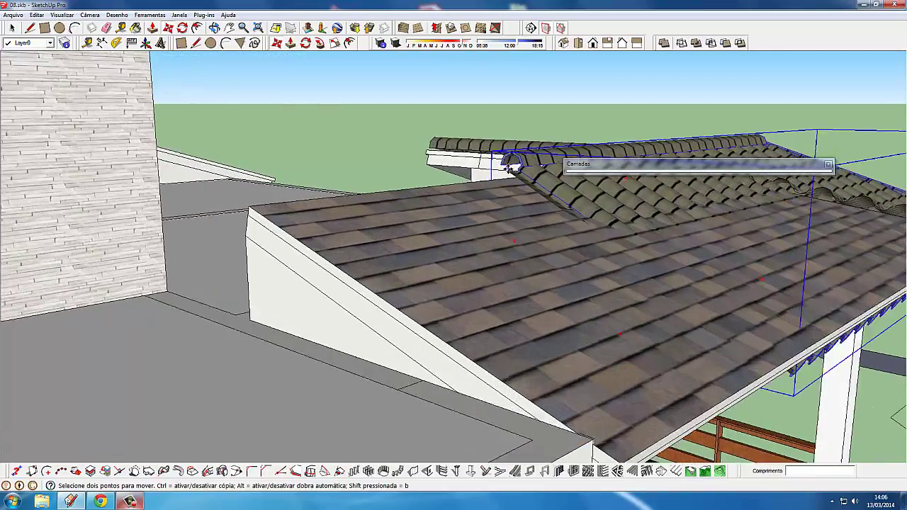
scroll("up", 3)
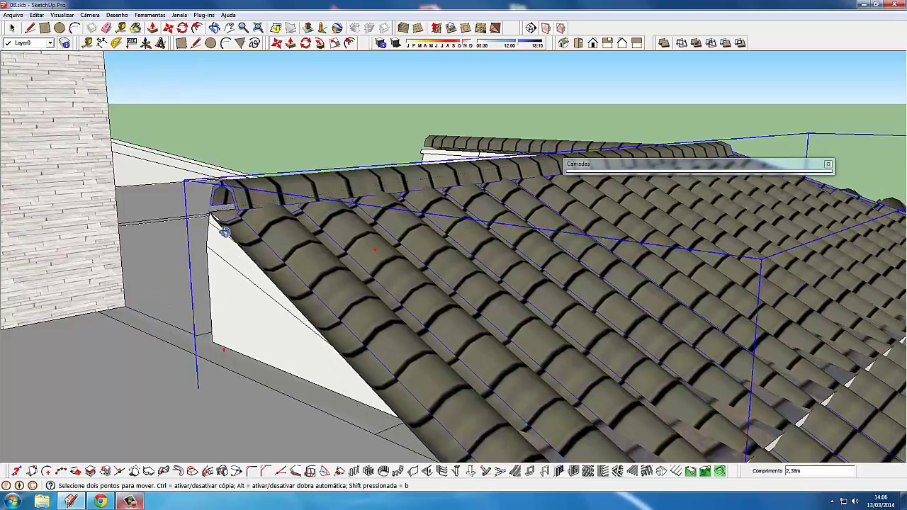
left_click(210, 212)
left_click_drag(210, 212, 481, 286)
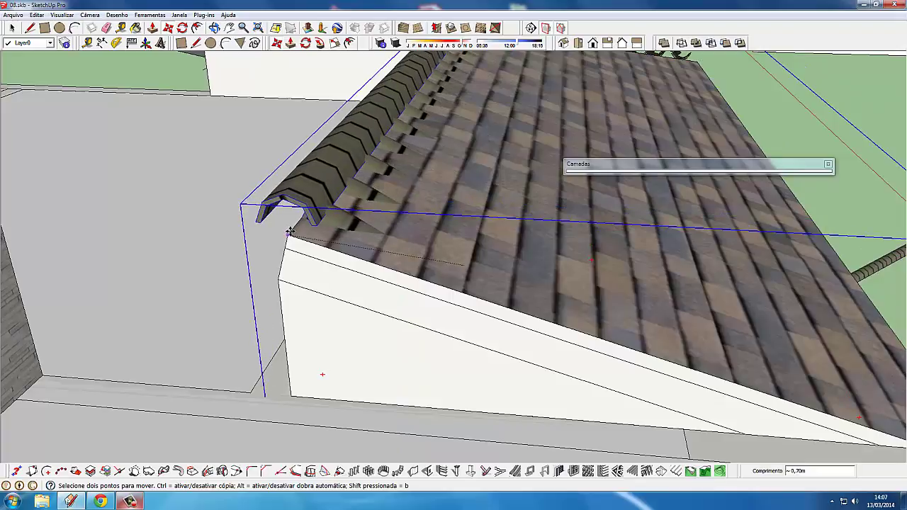
left_click_drag(299, 251, 276, 318)
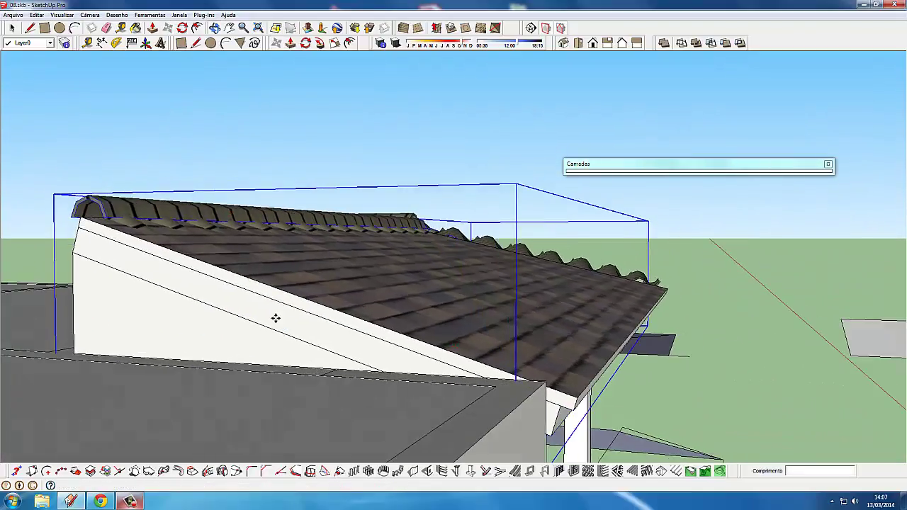
Slide the ridge cap 0,18m along the eave into line
left_click_drag(148, 287, 146, 263)
scroll("up", 3)
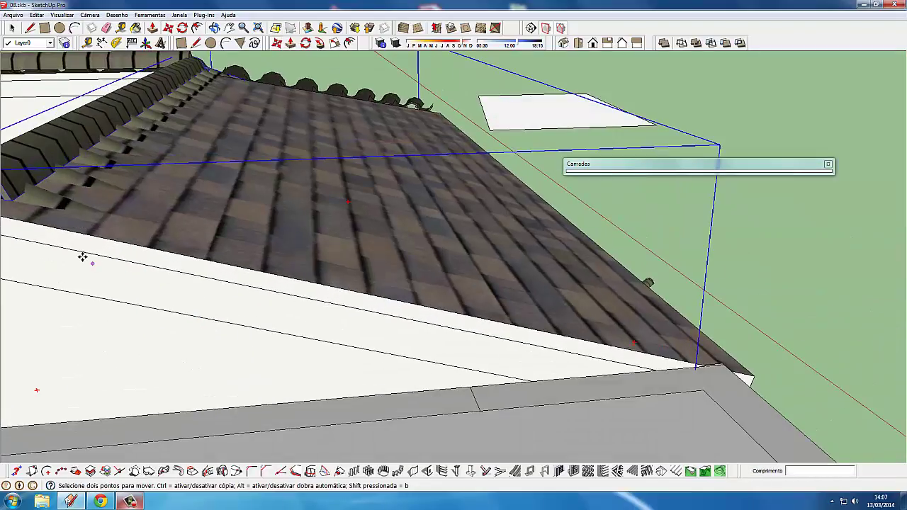
left_click_drag(85, 257, 163, 259)
left_click(128, 259)
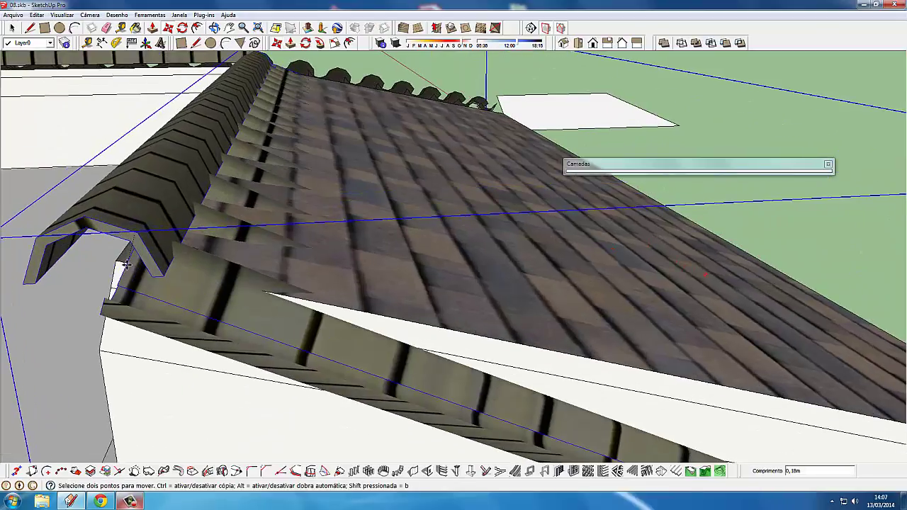
left_click_drag(101, 305, 108, 348)
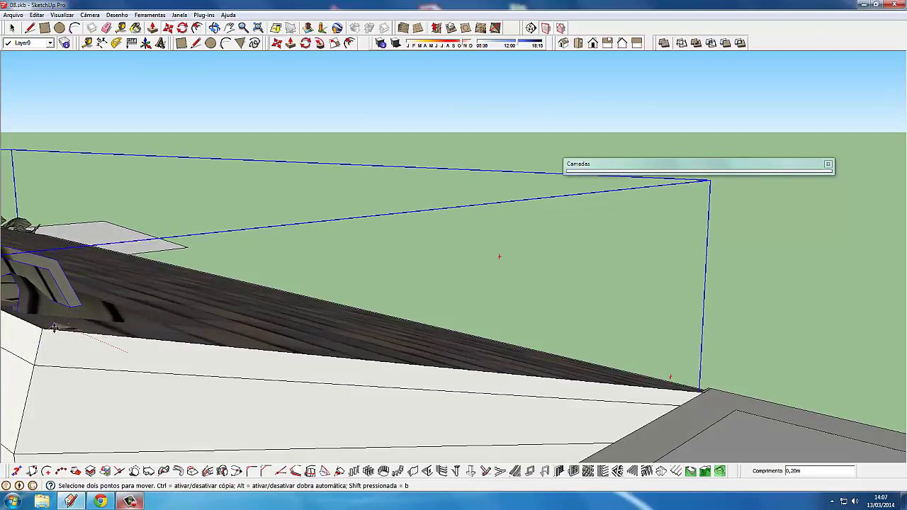
left_click_drag(62, 323, 1, 338)
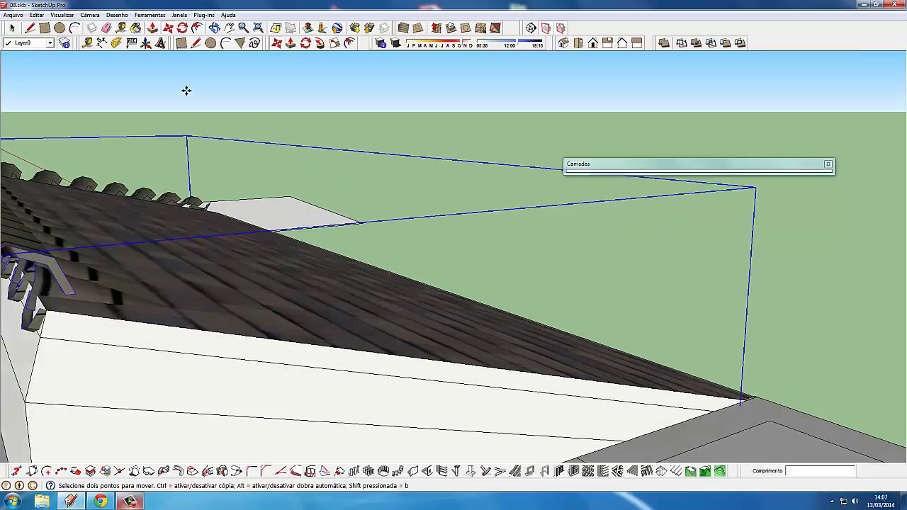
left_click(306, 42)
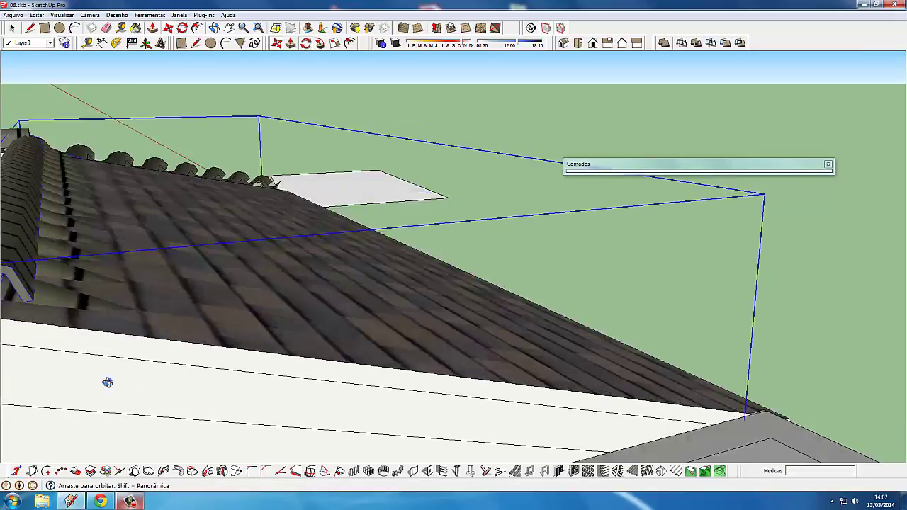
left_click_drag(106, 378, 238, 287)
Tilt the tiled porch roof group by 7,4° with Rotate
left_click_drag(185, 241, 159, 237)
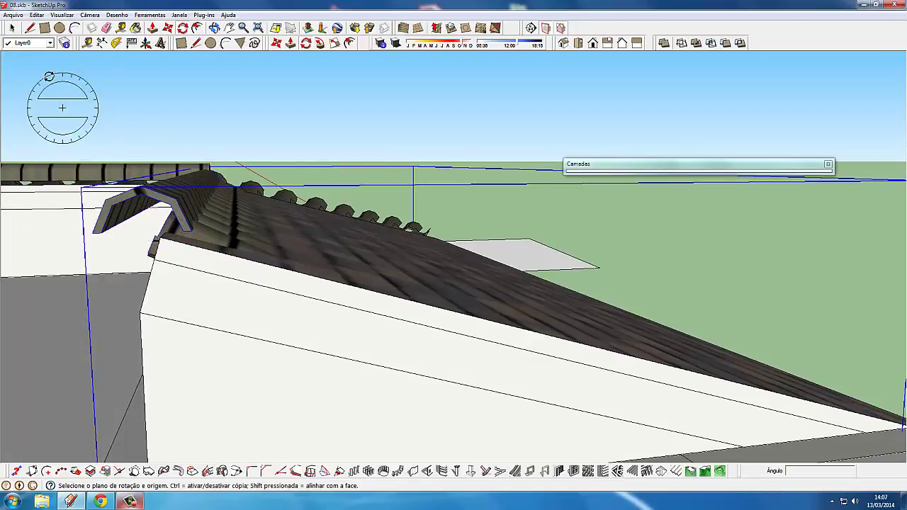
left_click_drag(94, 204, 407, 383)
scroll("up", 3)
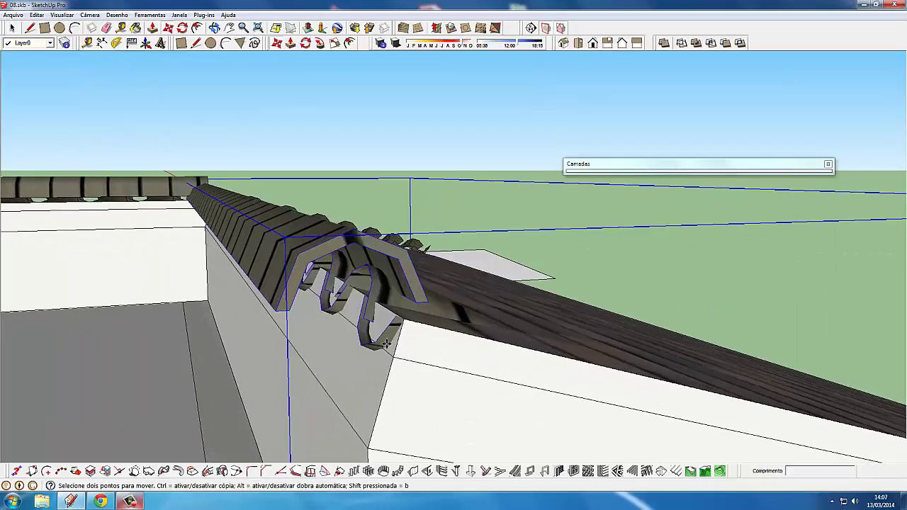
left_click(386, 343)
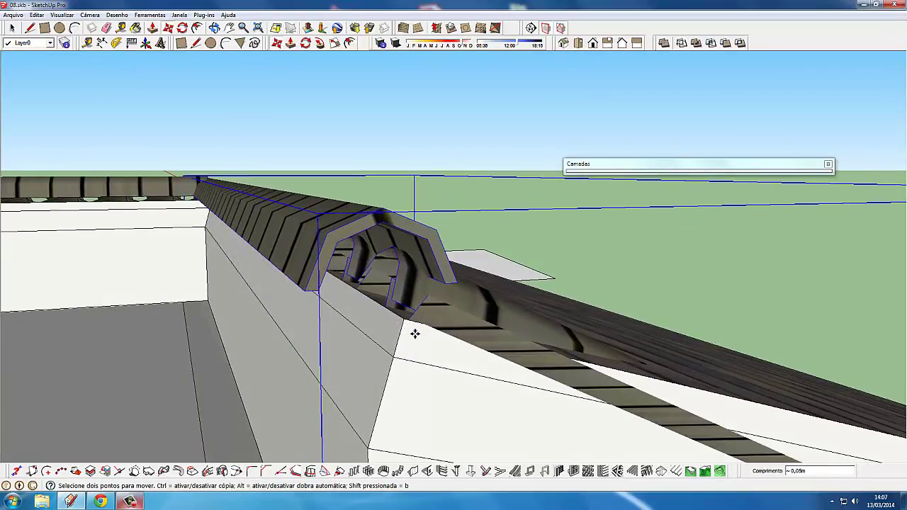
left_click_drag(414, 333, 385, 328)
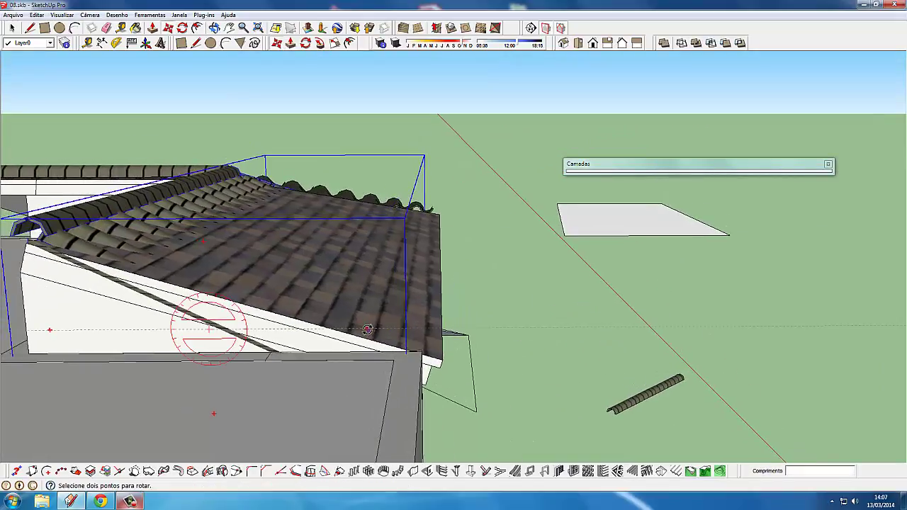
left_click(367, 329)
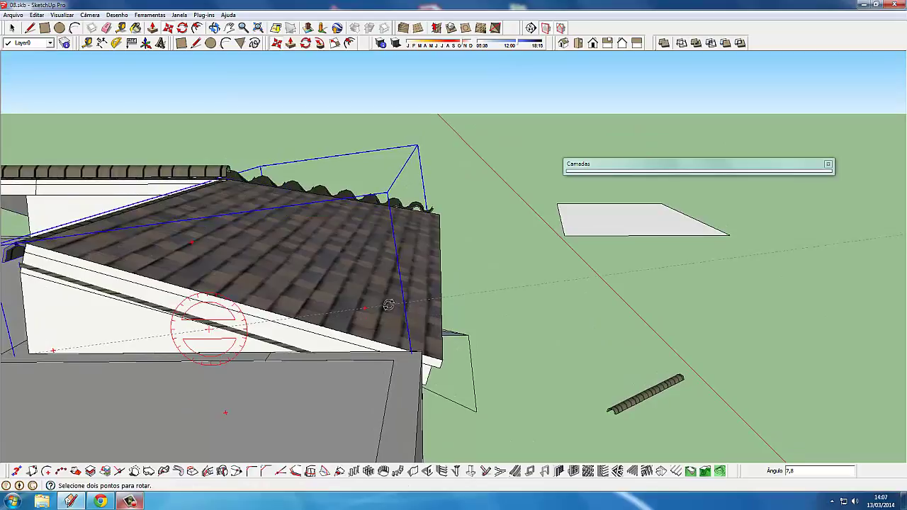
Raise the porch roof 0,06m so it sits on the eave
scroll("up", 3)
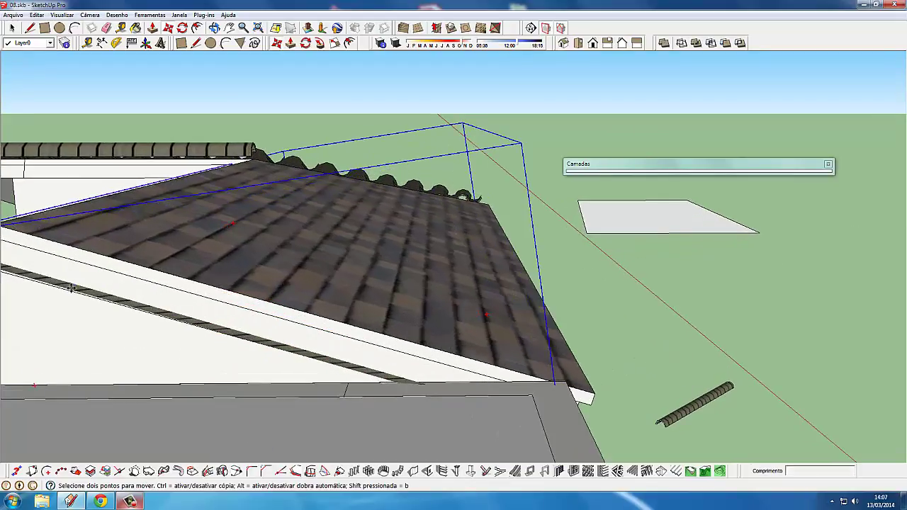
left_click_drag(95, 252, 438, 394)
scroll("up", 3)
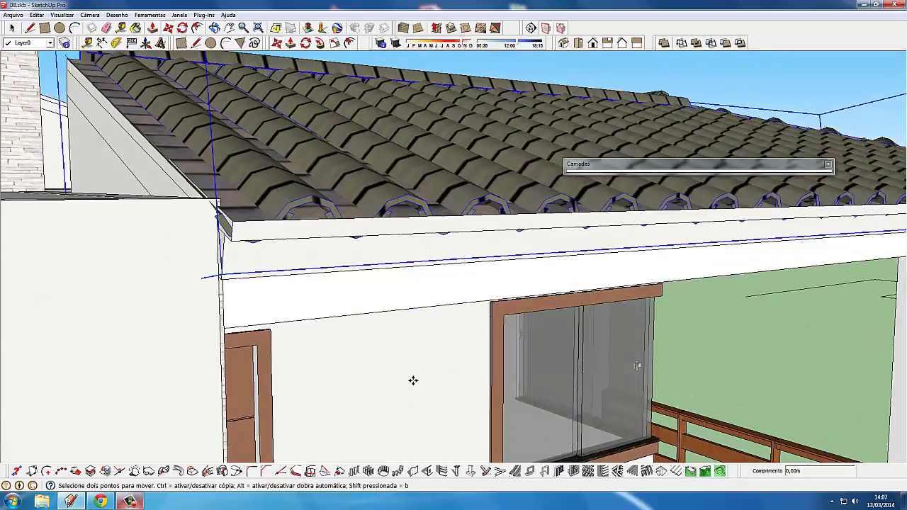
left_click_drag(413, 380, 413, 375)
scroll("down", 3)
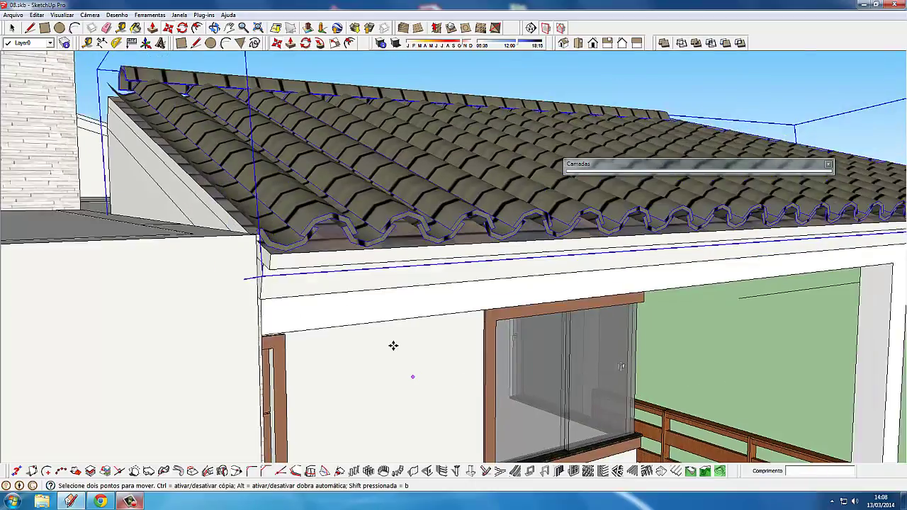
scroll("down", 3)
scroll("down", 3)
scroll("down", 3)
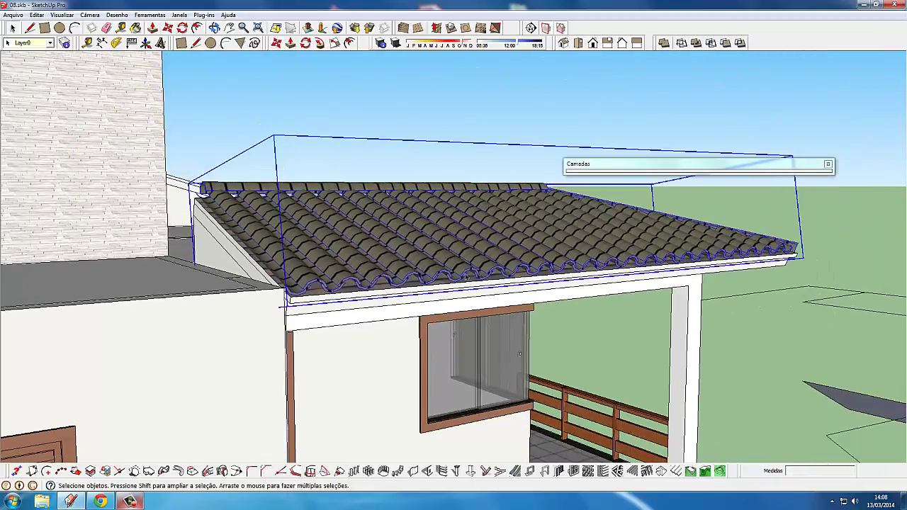
Check the whole roof and house front, then close the Camadas layers panel
left_click_drag(213, 269, 453, 294)
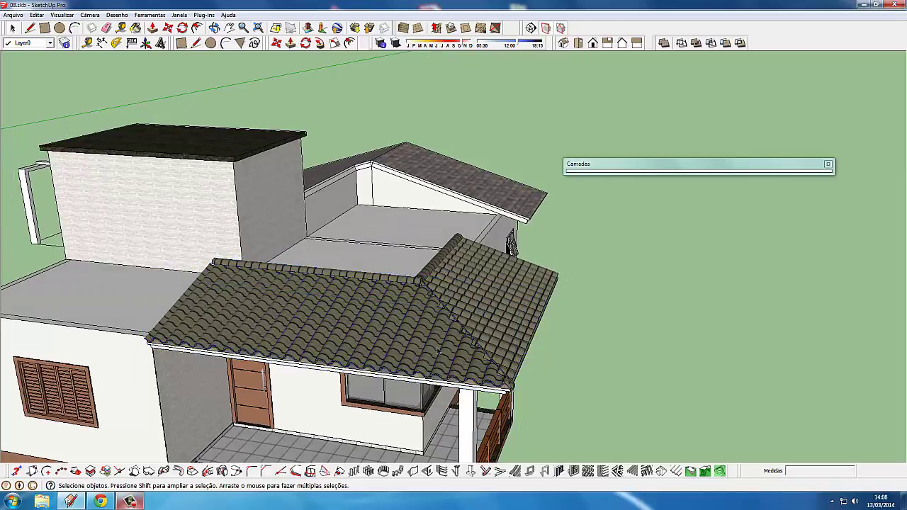
scroll("down", 3)
scroll("down", 3)
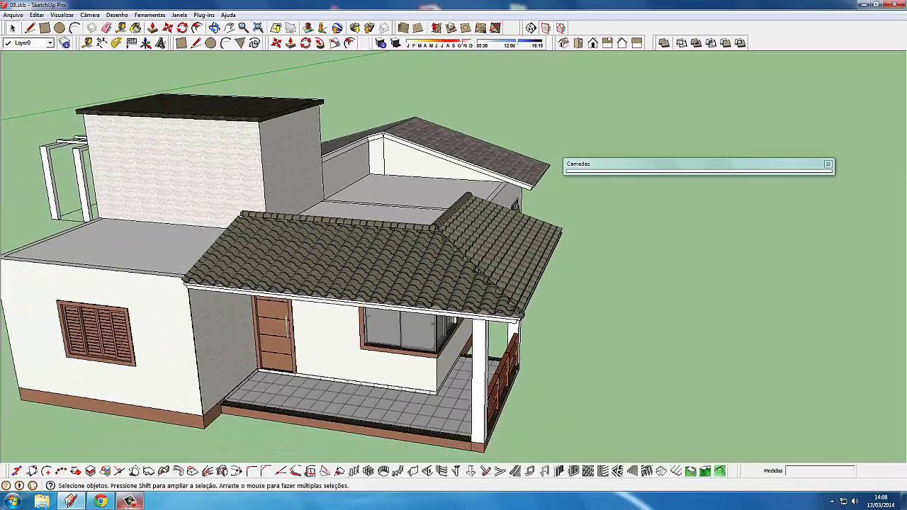
scroll("down", 3)
scroll("down", 3)
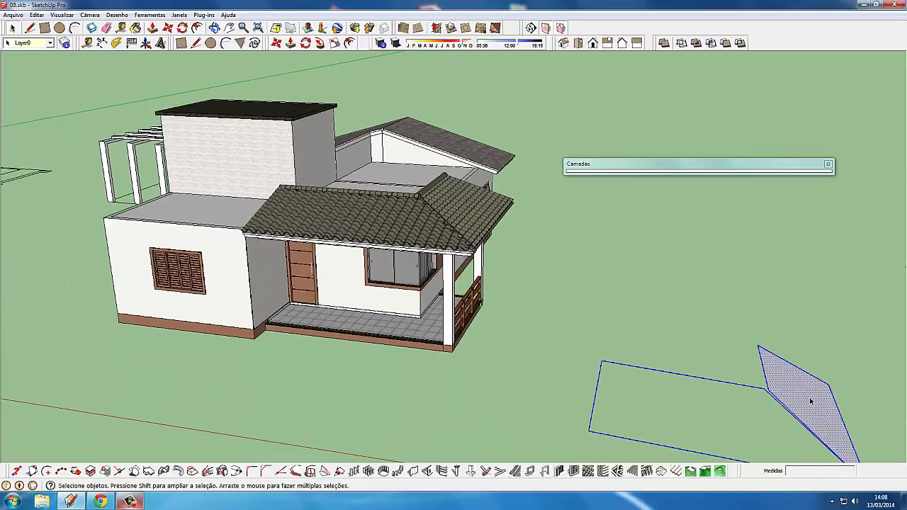
scroll("up", 3)
scroll("up", 3)
scroll("up", 3)
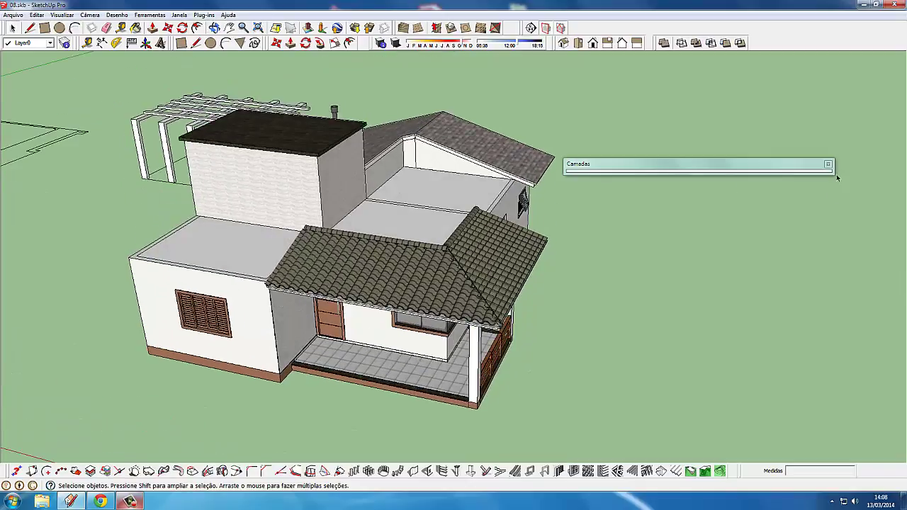
left_click(828, 163)
scroll("up", 3)
Open the roof group, select its ridge, then exit group editing
double_click(439, 253)
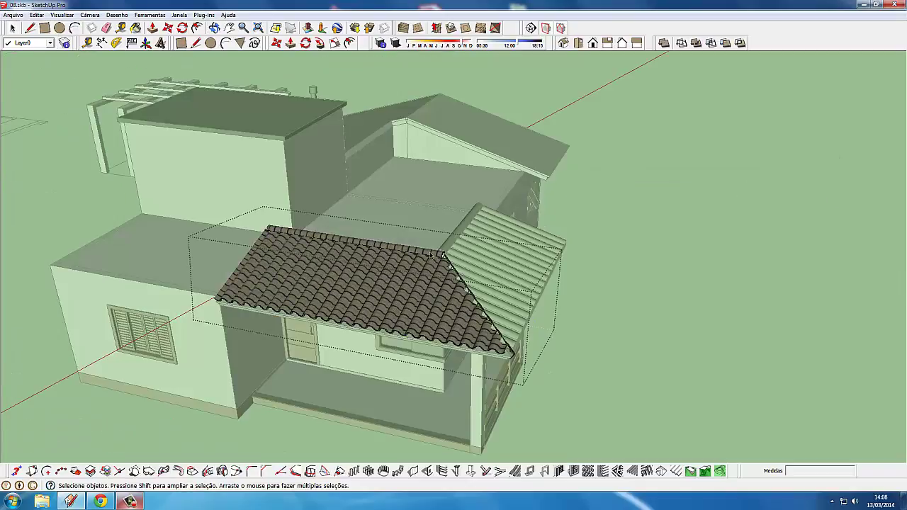
left_click(439, 253)
scroll("down", 3)
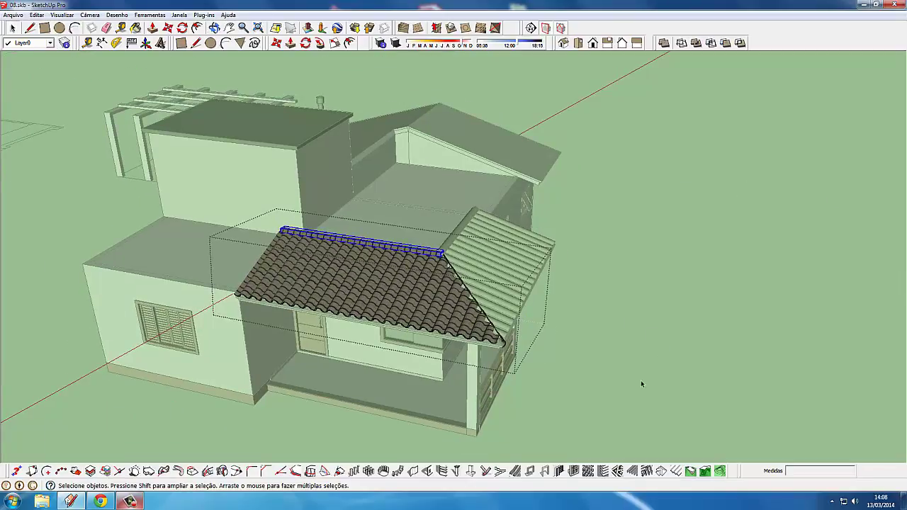
left_click(631, 381)
scroll("up", 3)
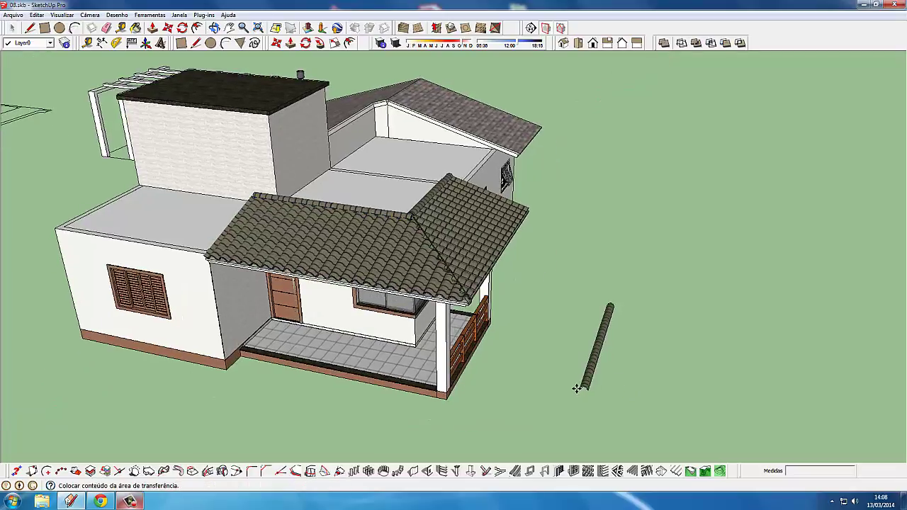
Rotate the loose ridge-tile row by a typed angle, undoing and recommitting the rotation
scroll("up", 3)
scroll("up", 3)
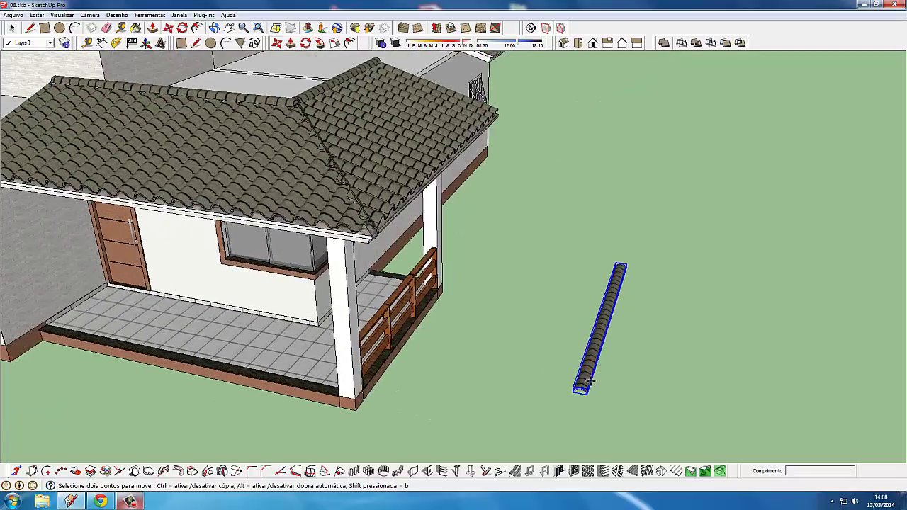
left_click(587, 373)
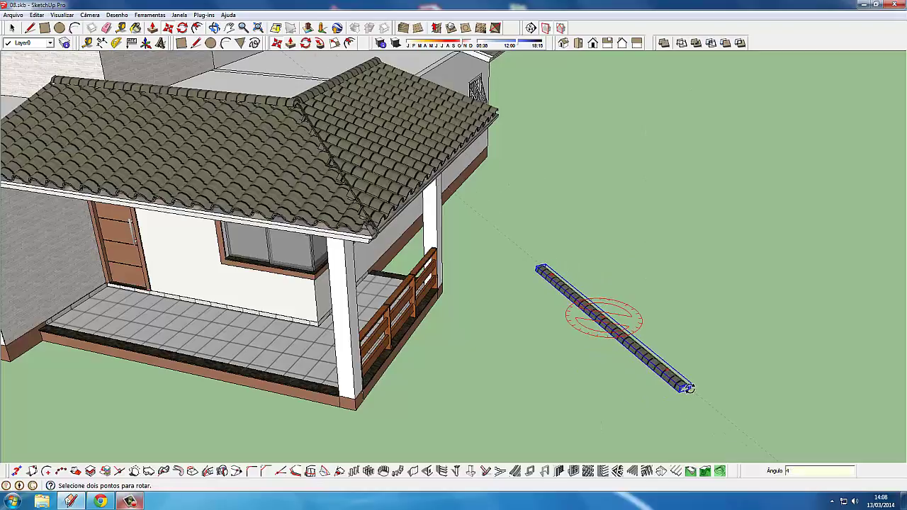
type("5")
key("Return")
key("ctrl+z")
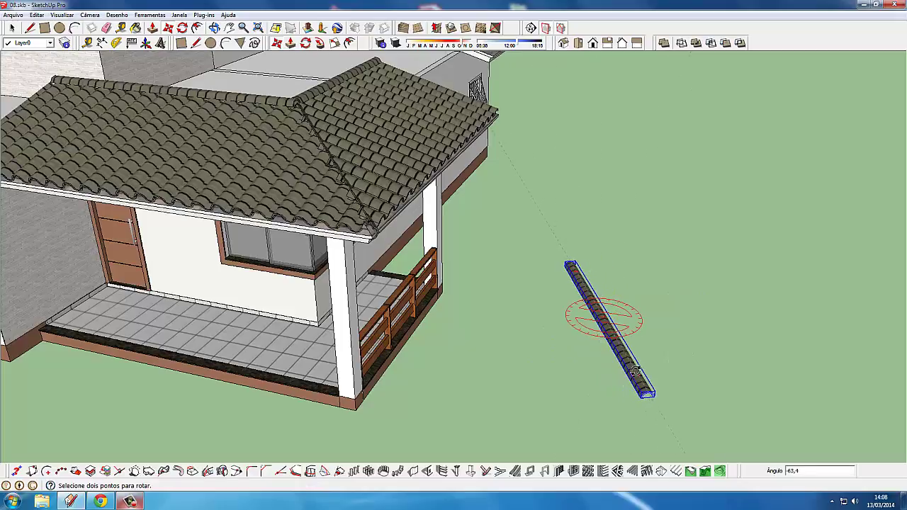
type("-45")
key("Return")
Shift the ridge-tile piece along the ground and turn it toward the hip direction
key("m")
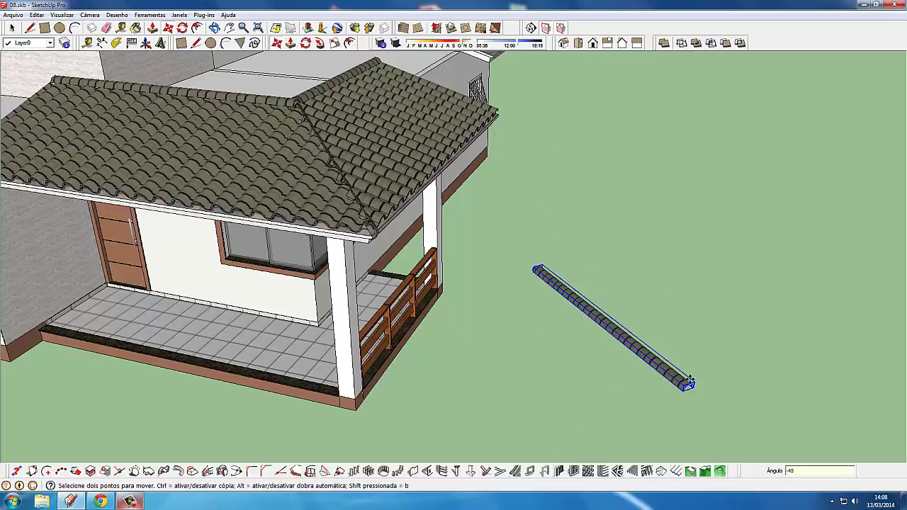
scroll("up", 3)
left_click(685, 386)
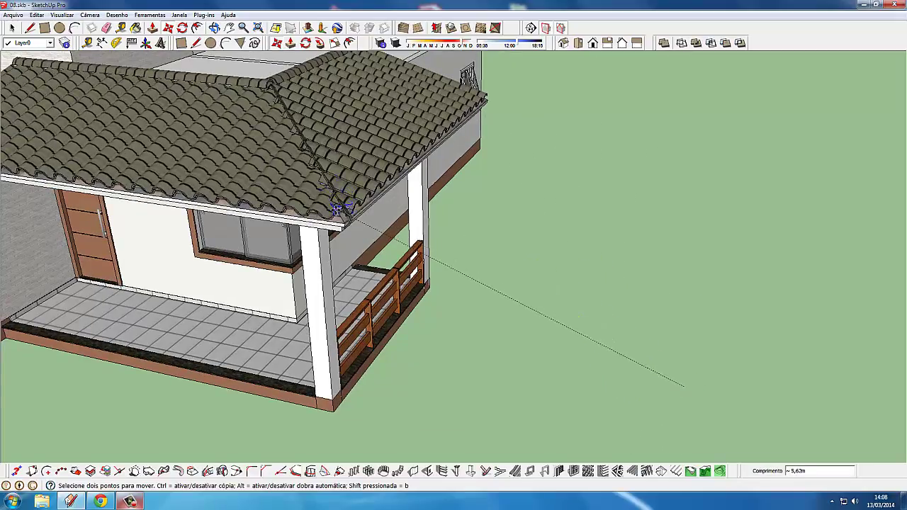
left_click(636, 384)
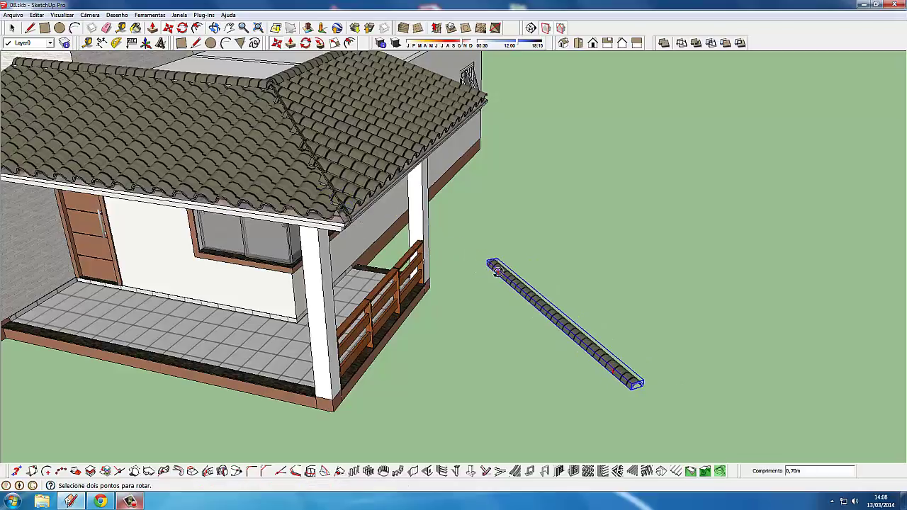
left_click(583, 371)
key("m")
scroll("up", 3)
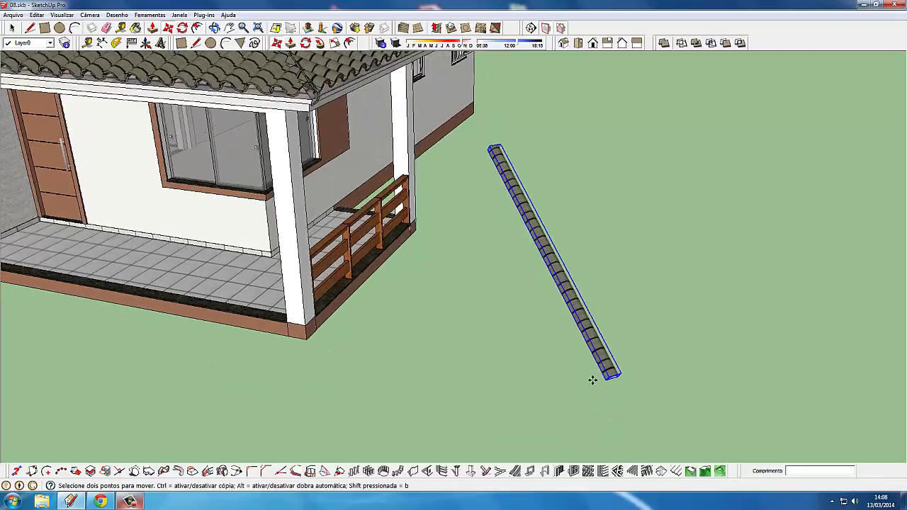
left_click(603, 380)
Snap the ridge piece's end to the hip's eave corner, tilt it to the hip slope, and seat it along the hip
left_click_drag(305, 117, 489, 348)
scroll("up", 3)
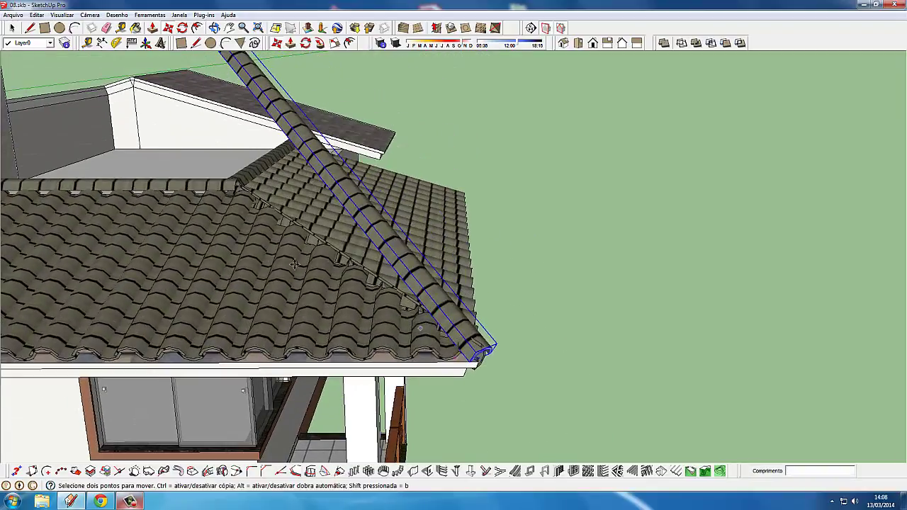
left_click_drag(294, 264, 288, 206)
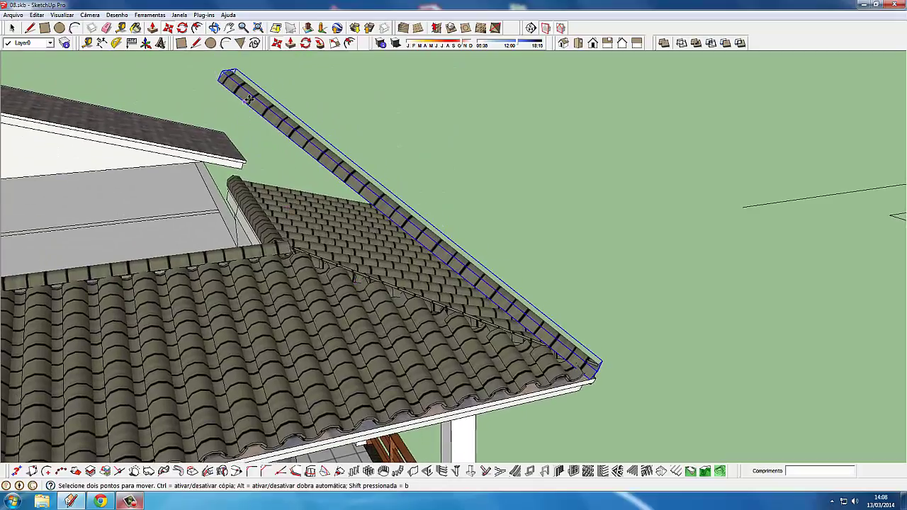
scroll("up", 3)
left_click(257, 107)
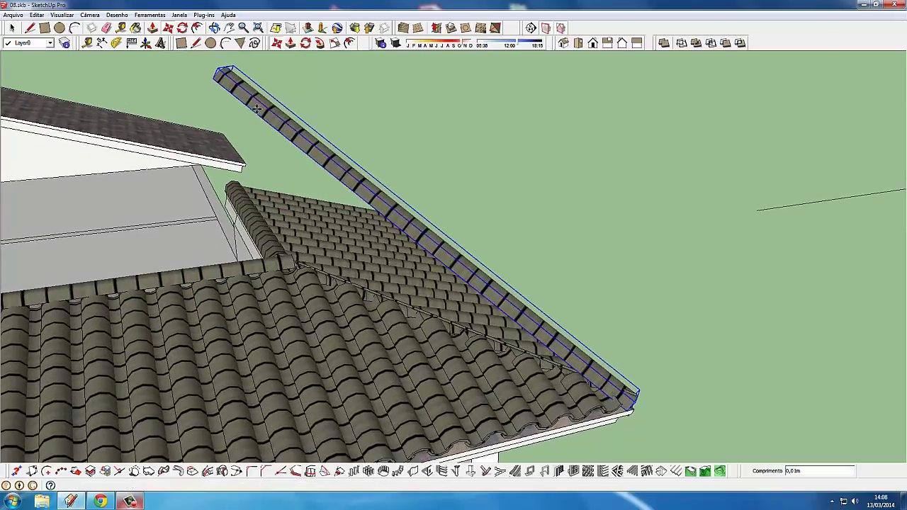
left_click(248, 158)
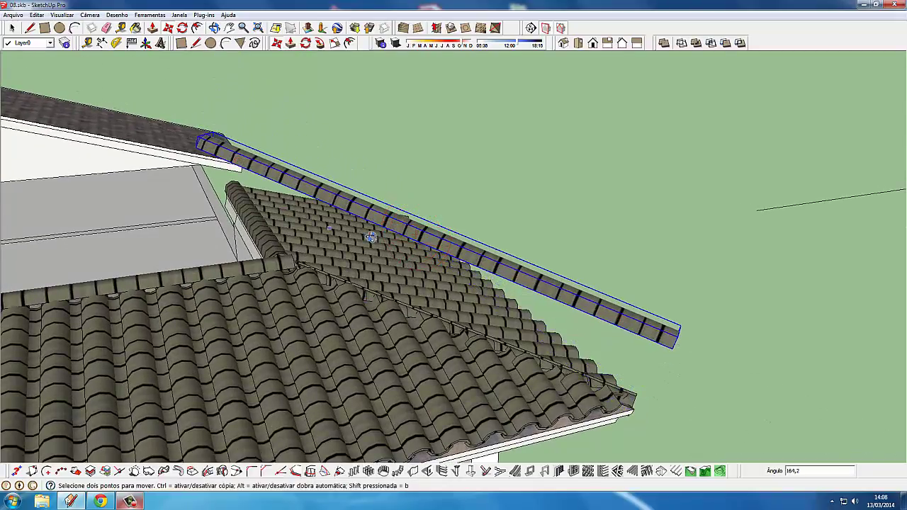
left_click(724, 174)
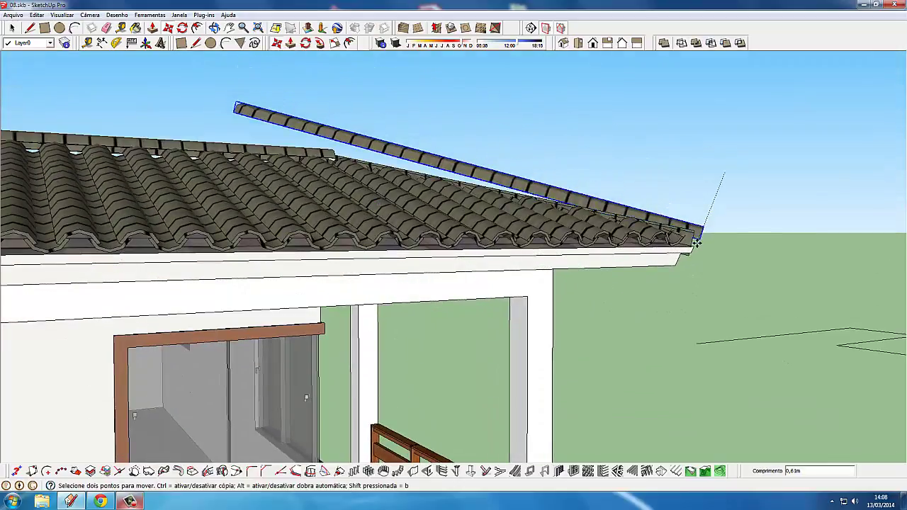
left_click_drag(693, 246, 150, 260)
left_click(374, 305)
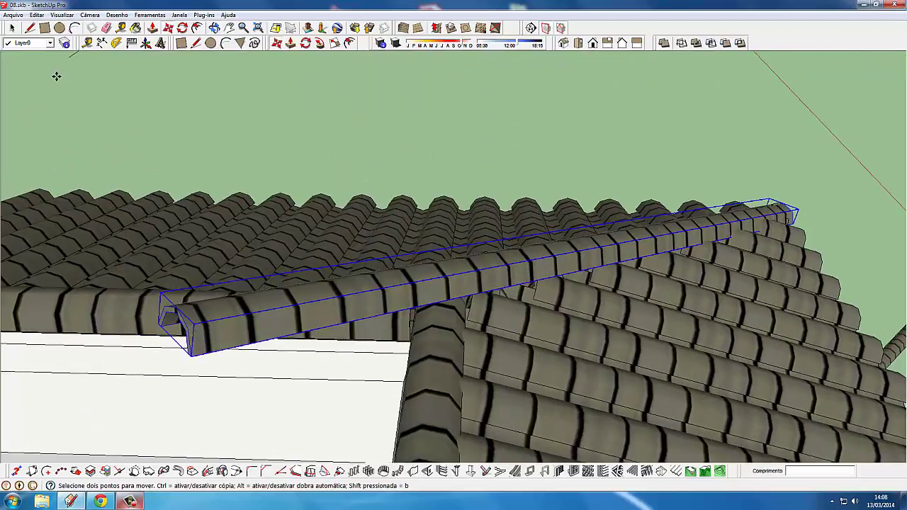
Shorten the ridge-cap piece by 1,68m by pushing its end face back along the hip
double_click(214, 338)
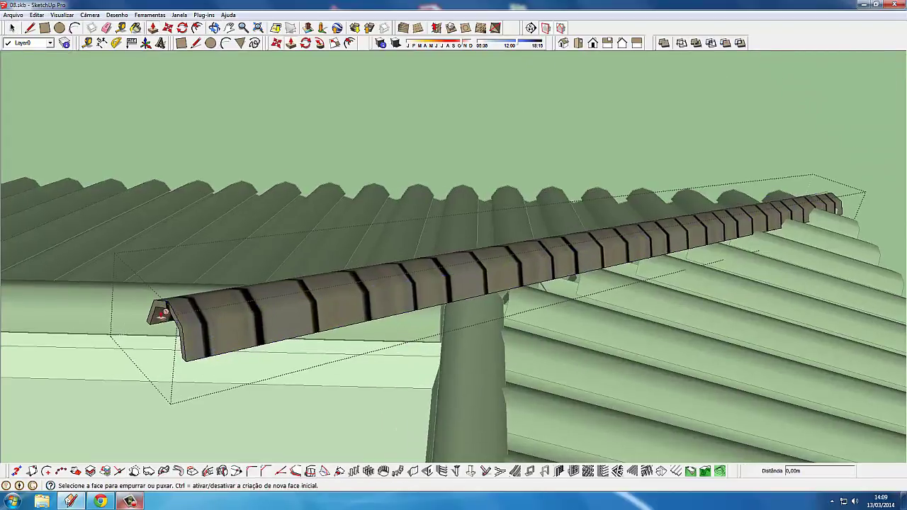
left_click_drag(166, 309, 457, 290)
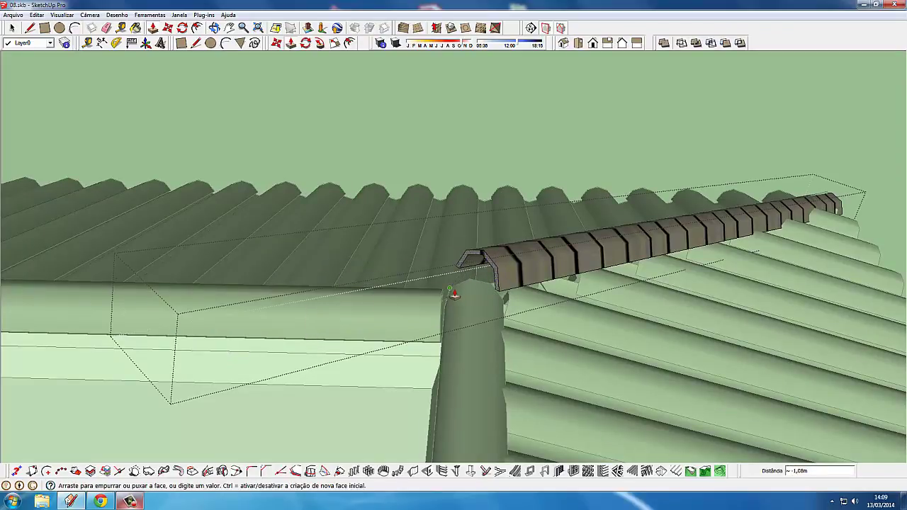
left_click(454, 293)
left_click_drag(454, 293, 470, 333)
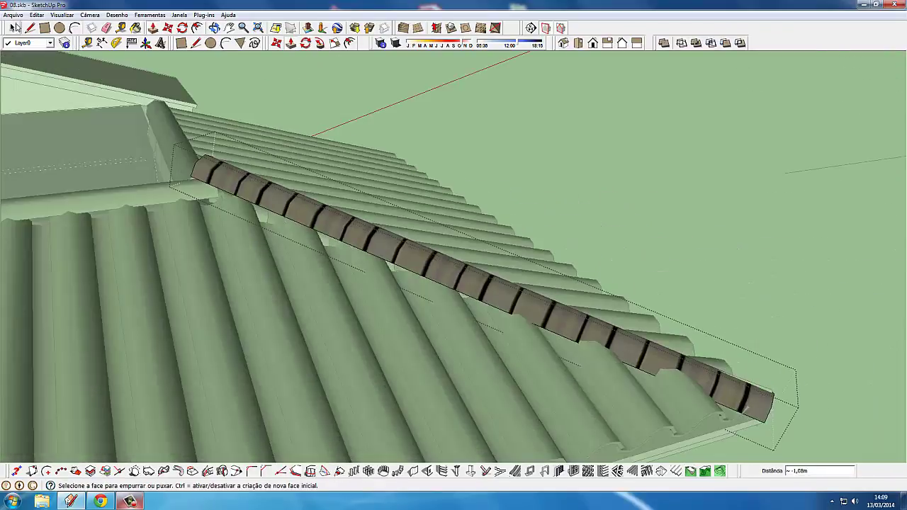
left_click_drag(323, 216, 415, 361)
left_click_drag(505, 384, 607, 386)
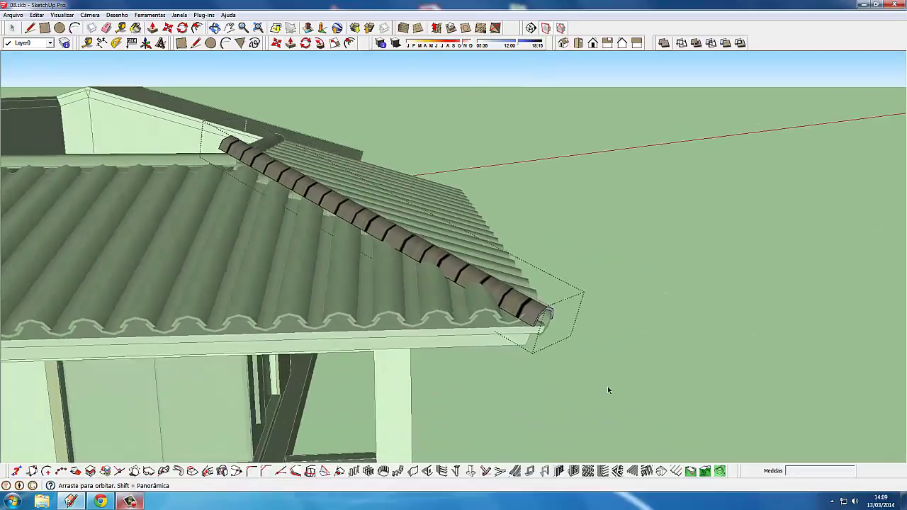
scroll("up", 3)
Exit the piece and inspect the ridge-cap end at the eave corner, returning to the whole model
left_click(521, 335)
left_click_drag(521, 336, 475, 311)
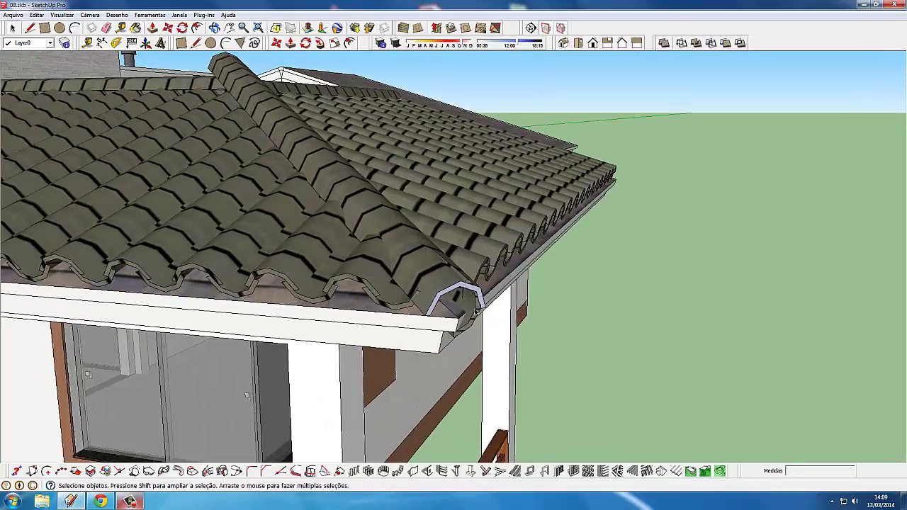
double_click(475, 312)
key("Escape")
scroll("down", 3)
double_click(475, 312)
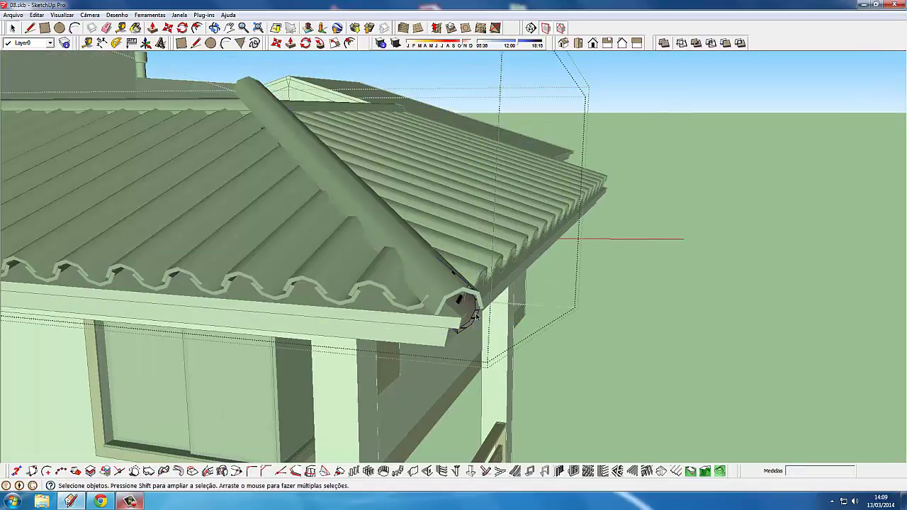
scroll("down", 3)
key("Escape")
left_click_drag(475, 313, 623, 344)
left_click(623, 348)
scroll("down", 3)
scroll("down", 3)
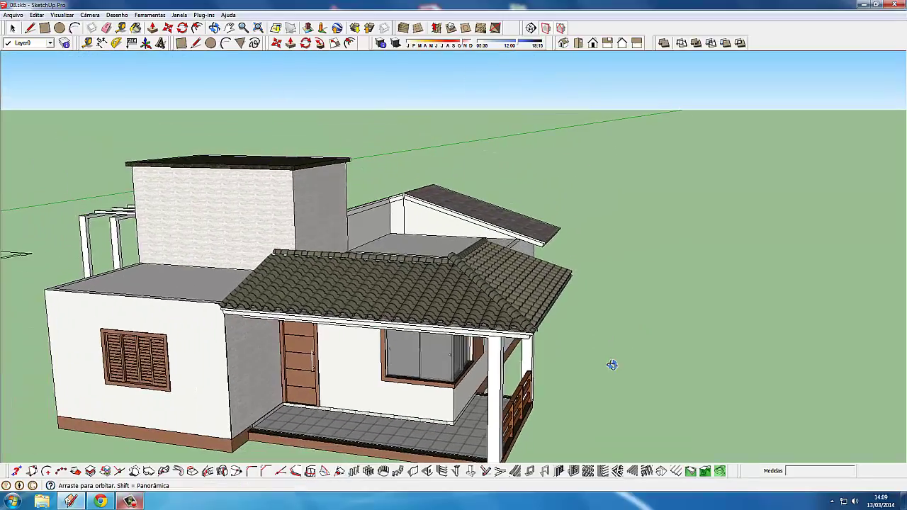
Tick Visible for TELHADO 2 in the Camadas panel, then roll the panel back up
scroll("up", 3)
scroll("down", 3)
scroll("down", 3)
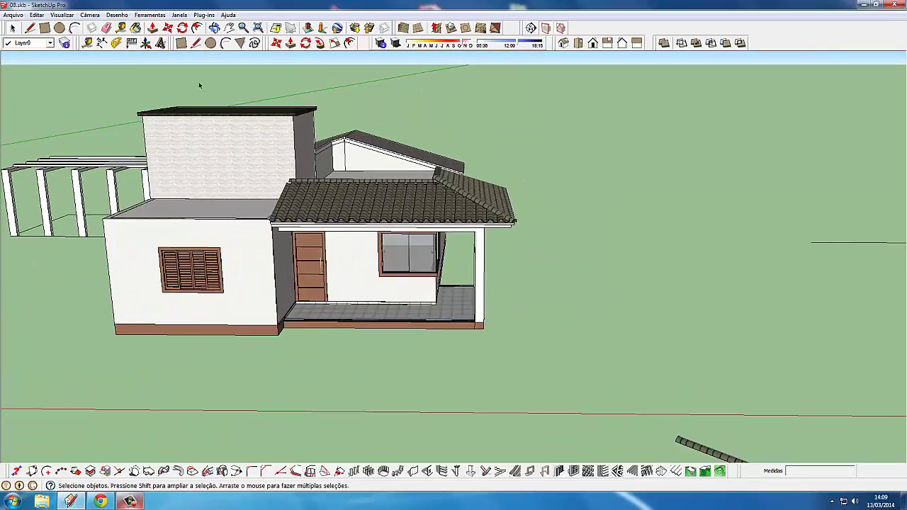
left_click(65, 42)
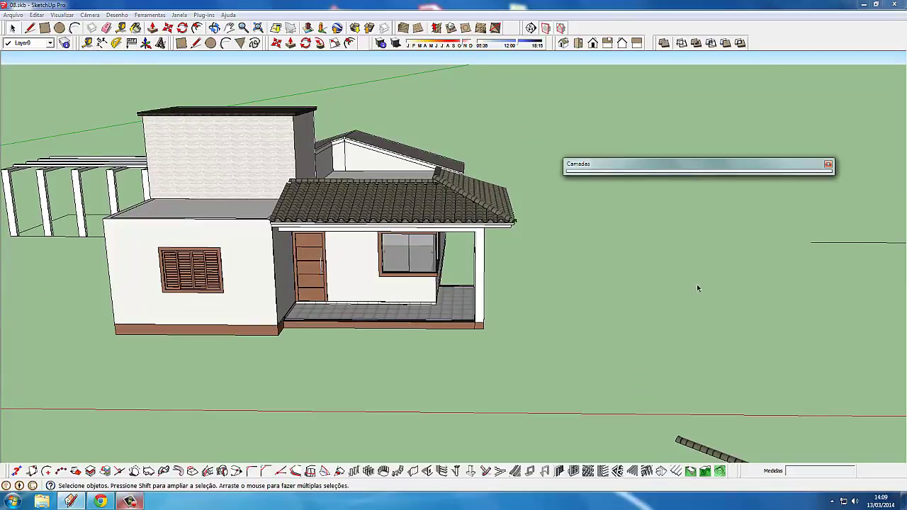
left_click(737, 168)
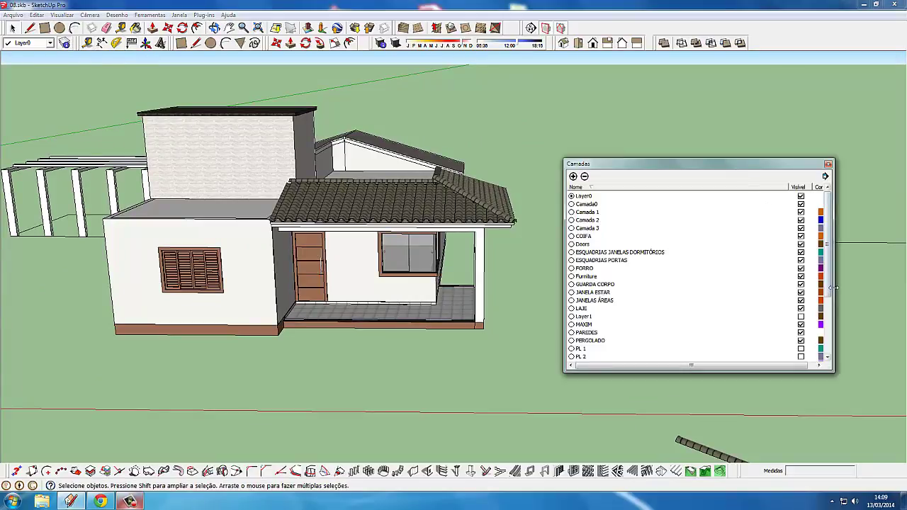
left_click_drag(829, 289, 820, 351)
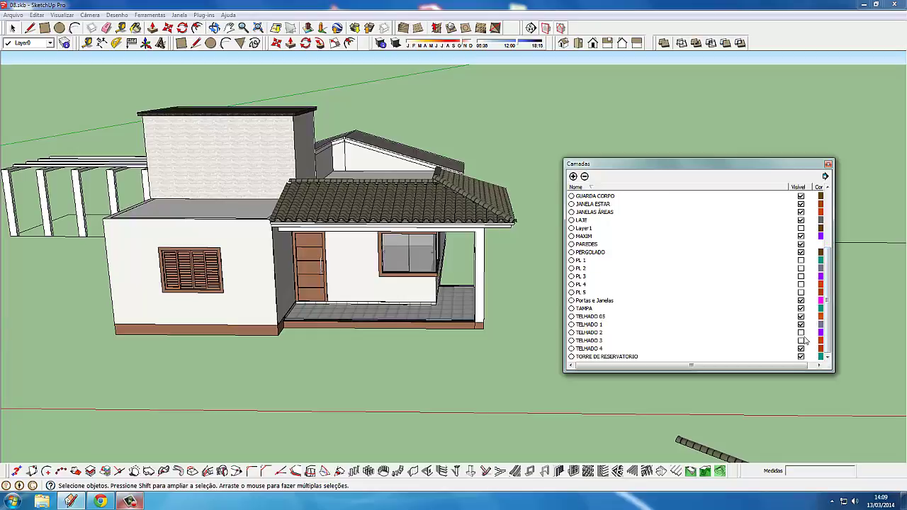
left_click(801, 332)
left_click(821, 163)
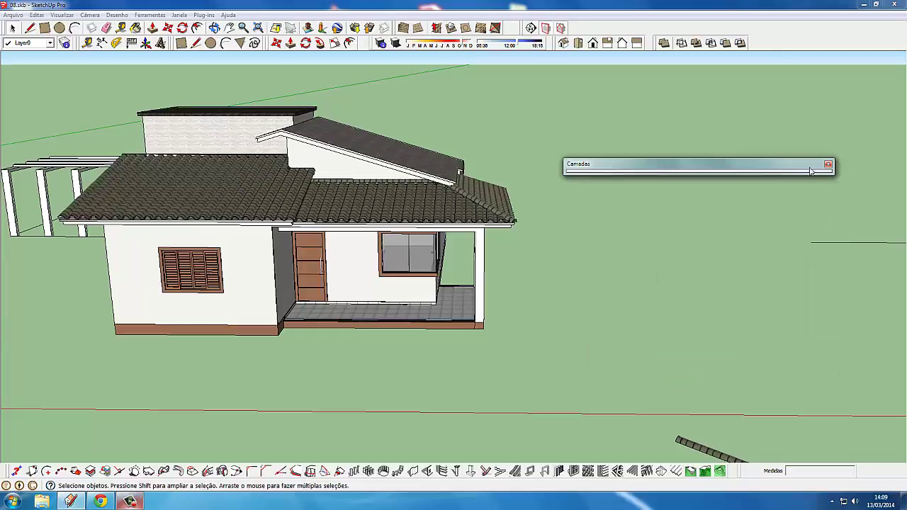
scroll("up", 3)
scroll("up", 3)
scroll("up", 3)
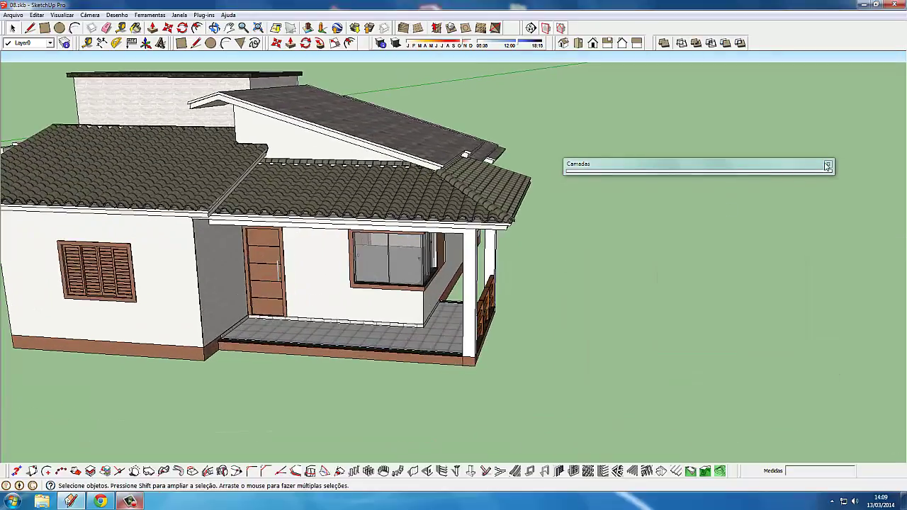
left_click_drag(797, 181, 462, 340)
scroll("up", 3)
scroll("down", 3)
scroll("up", 3)
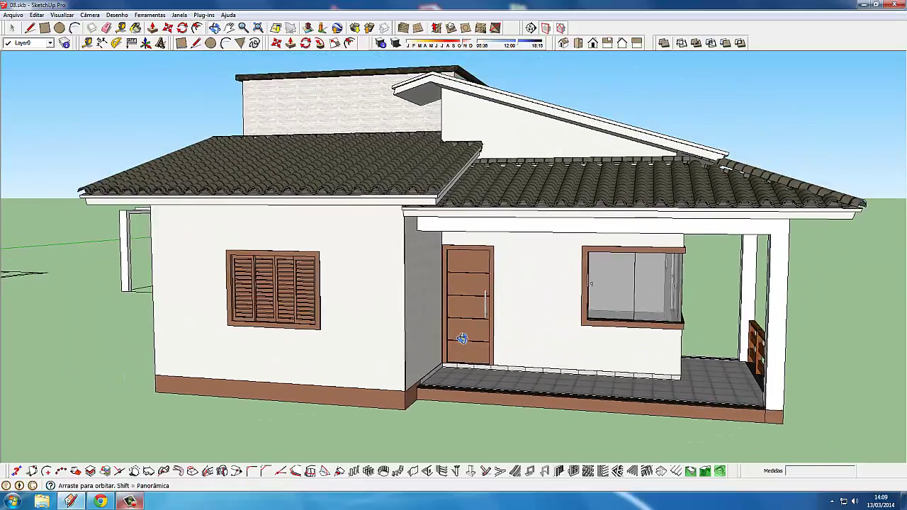
scroll("up", 3)
scroll("down", 3)
scroll("up", 3)
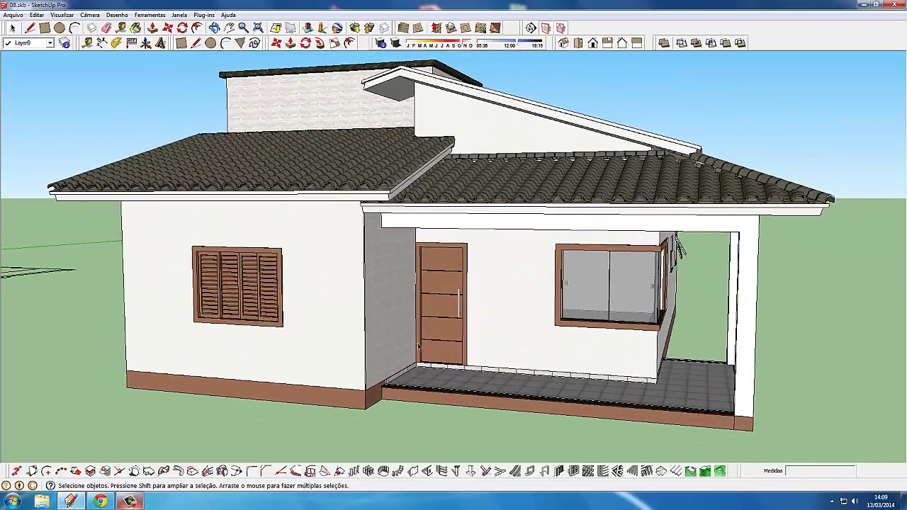
scroll("down", 3)
left_click_drag(418, 346, 413, 387)
scroll("up", 3)
scroll("down", 3)
scroll("up", 3)
scroll("down", 3)
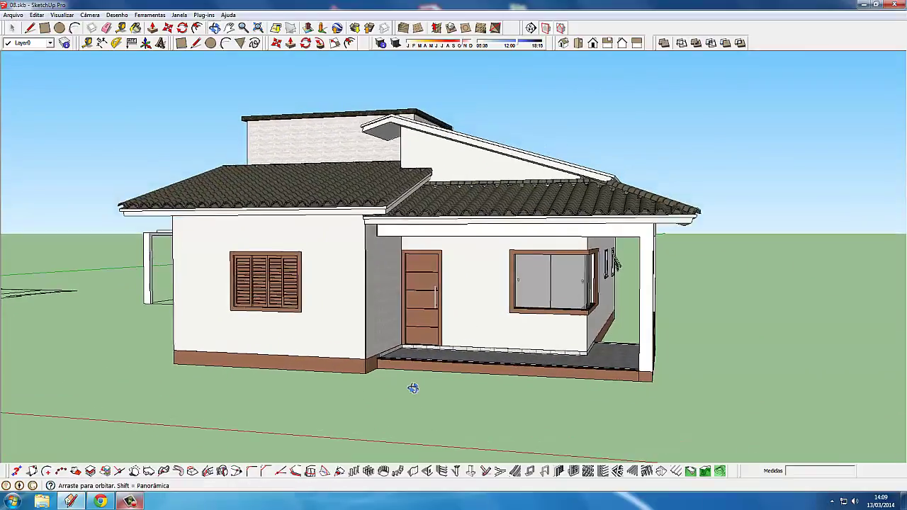
scroll("up", 3)
scroll("down", 3)
left_click_drag(466, 349, 418, 375)
scroll("up", 3)
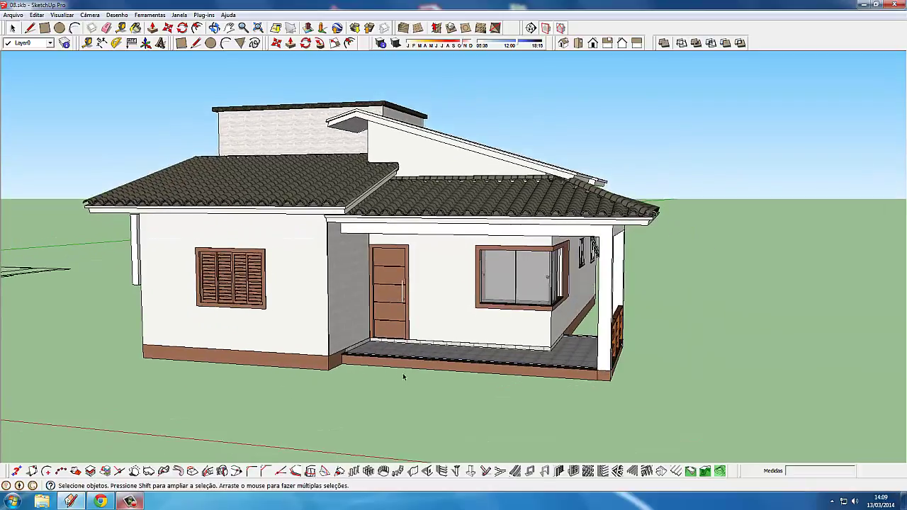
scroll("down", 3)
left_click_drag(369, 358, 169, 449)
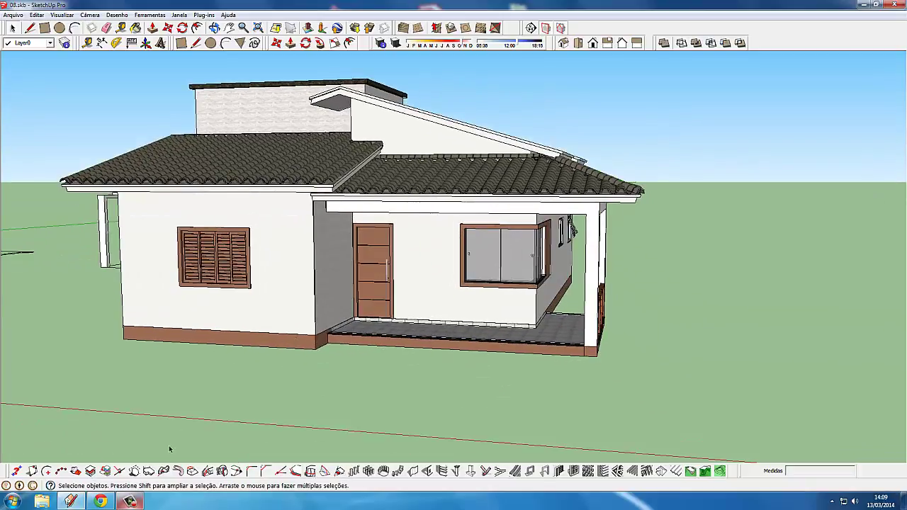
left_click_drag(311, 386, 321, 354)
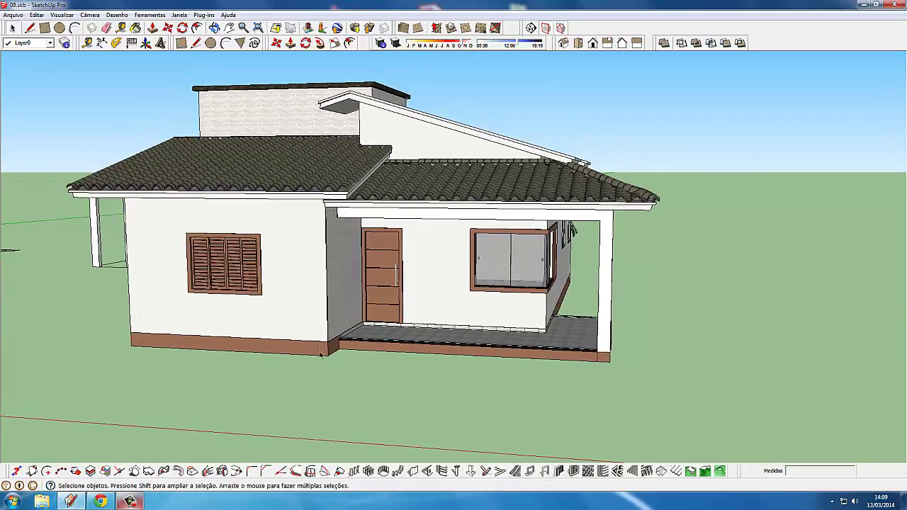
left_click(129, 502)
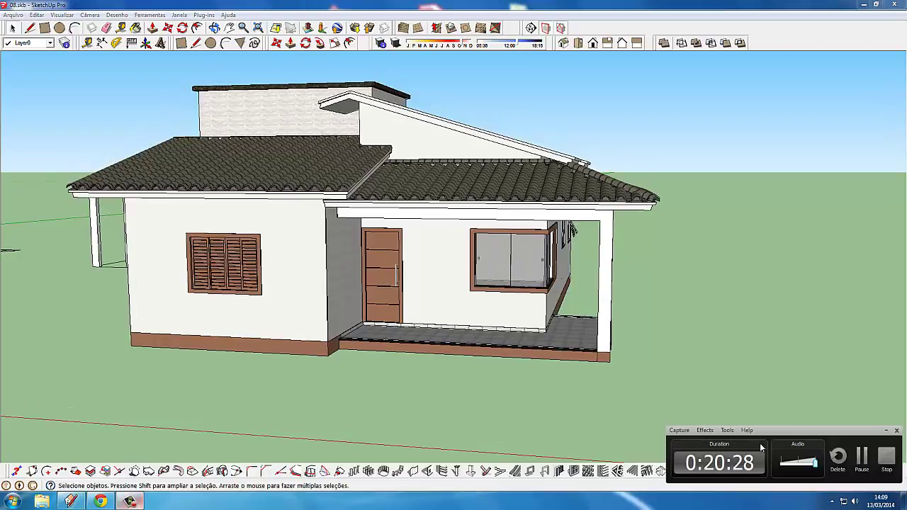
left_click(859, 460)
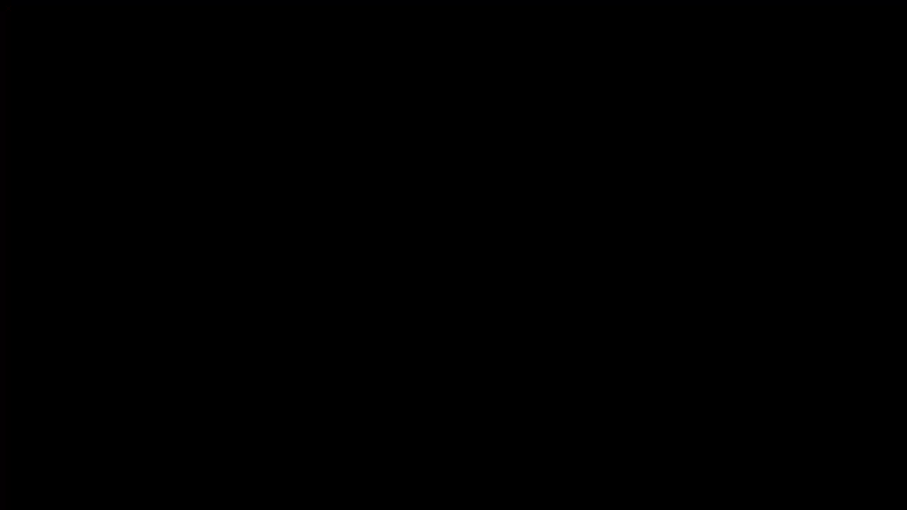